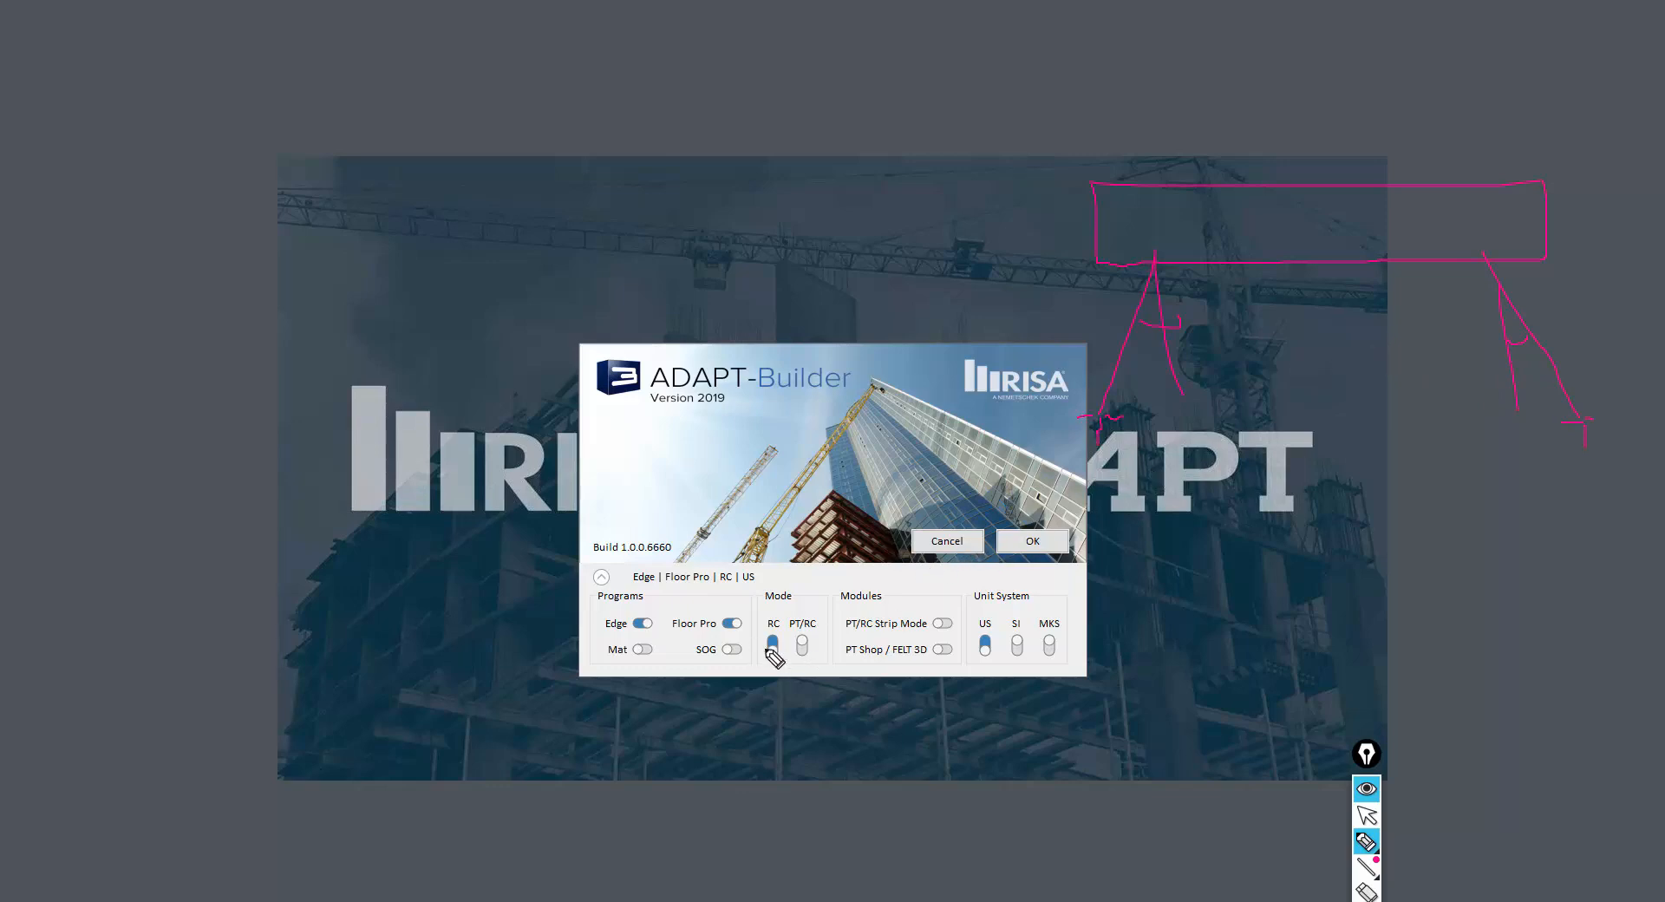
Step: Start the Edge and Floor Pro session in RC mode with US units, and clear the pen sketch from the screen
left_click(1367, 815)
left_click(802, 646)
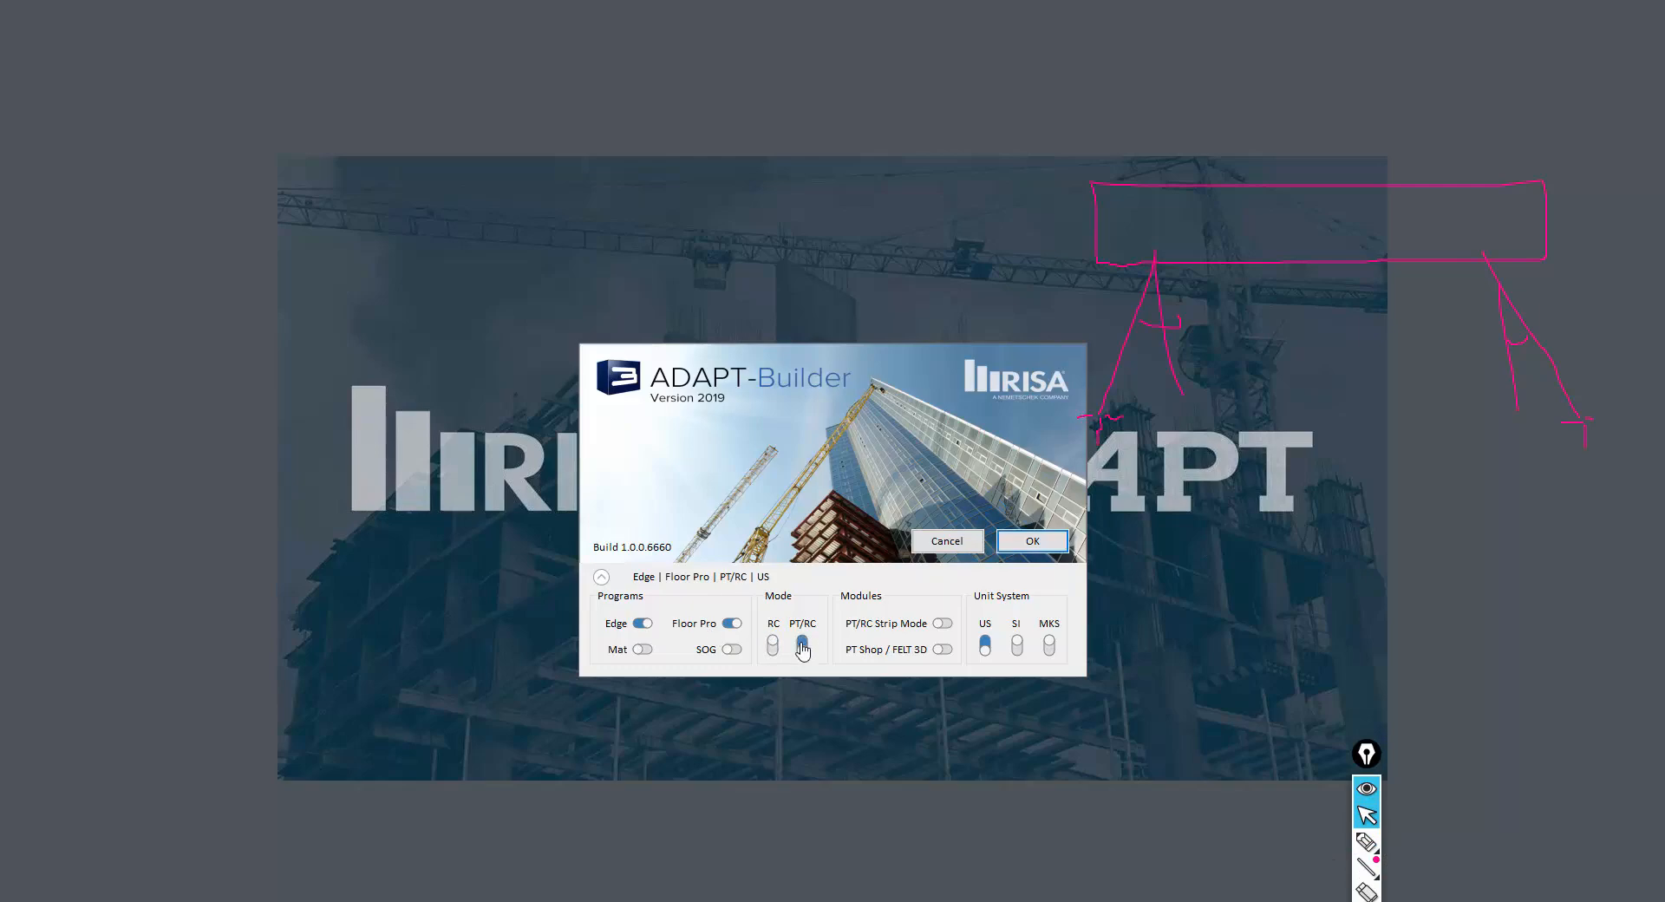
left_click(772, 646)
left_click(1032, 540)
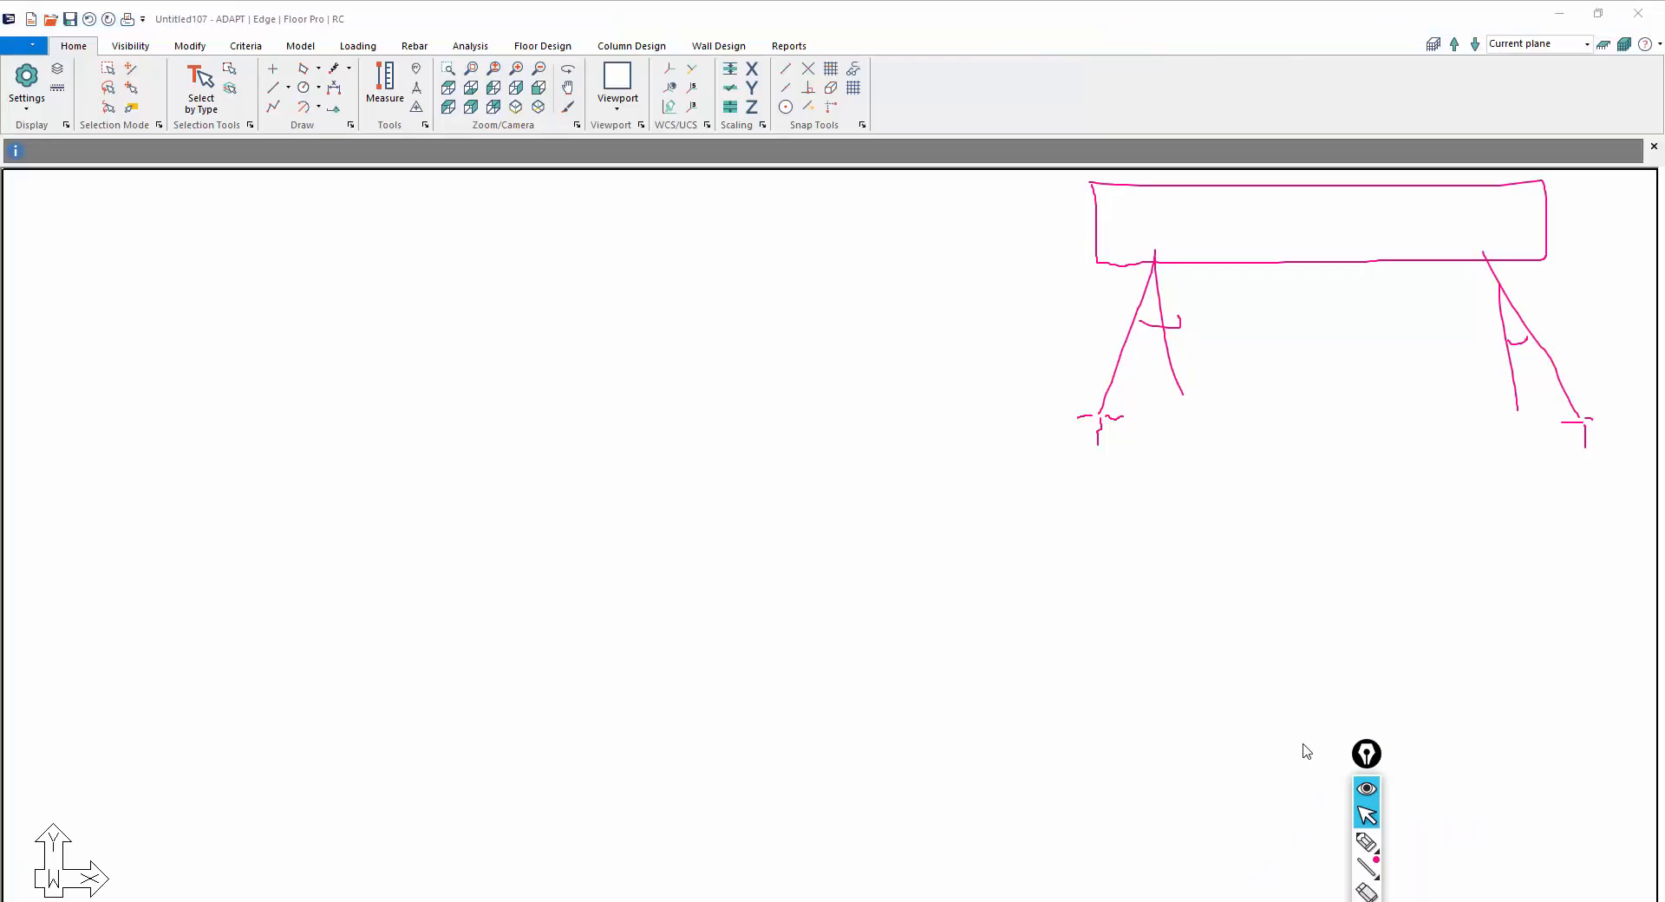
left_click(1507, 738)
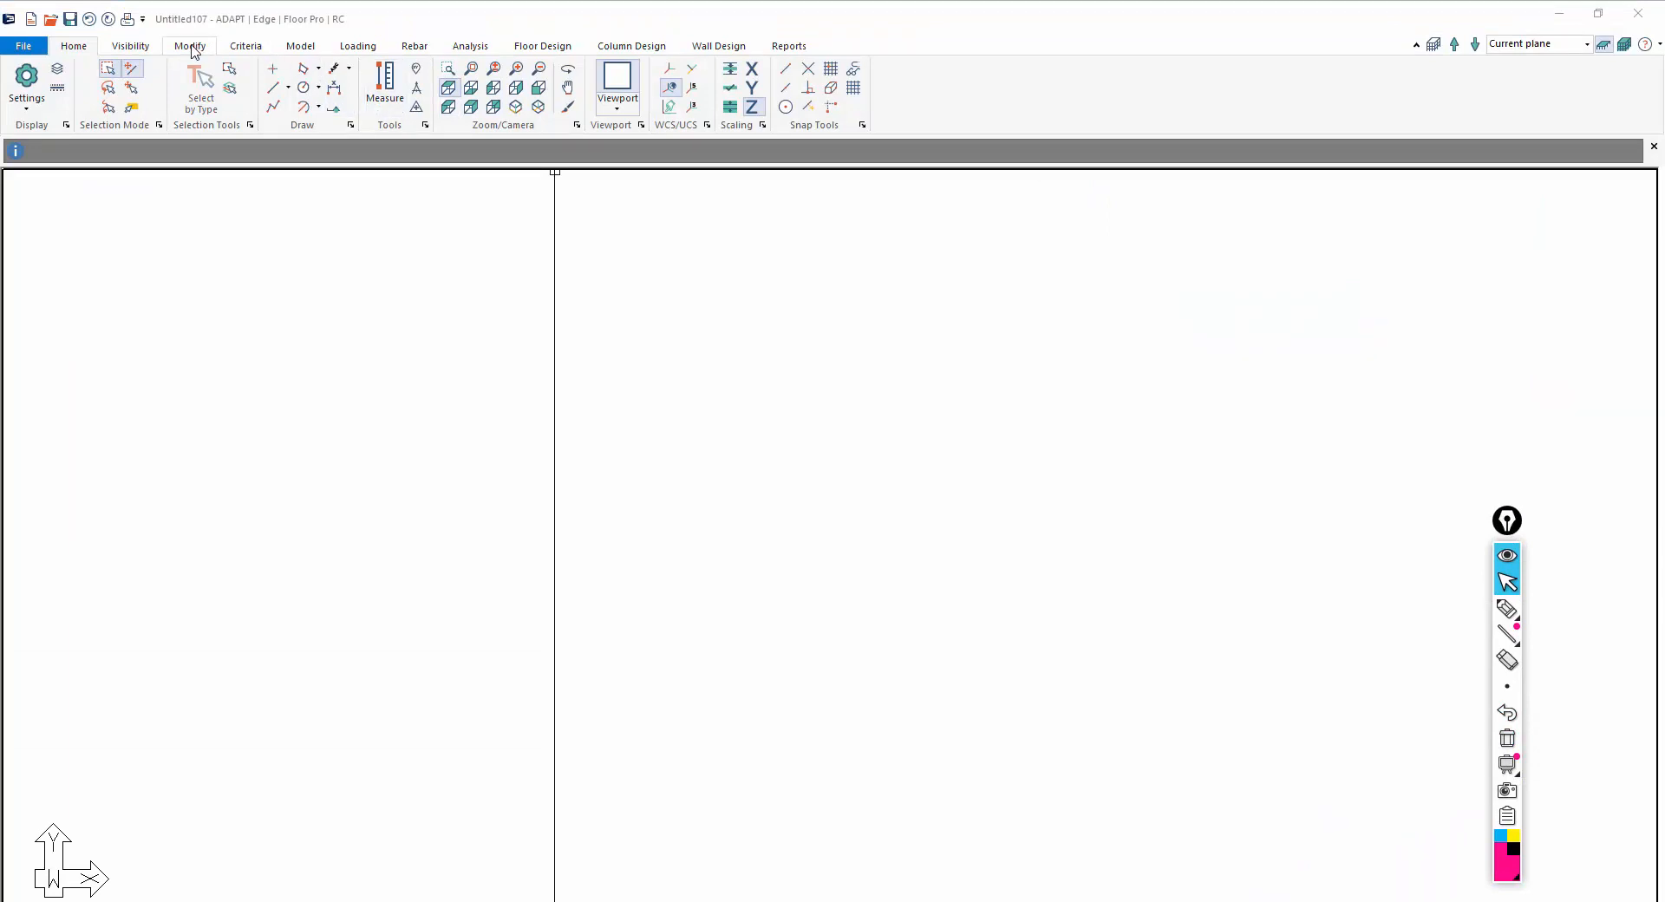
Step: Draw a four-cornered slab region about 46.5 ft by 26.5 ft in the plan view
left_click(300, 46)
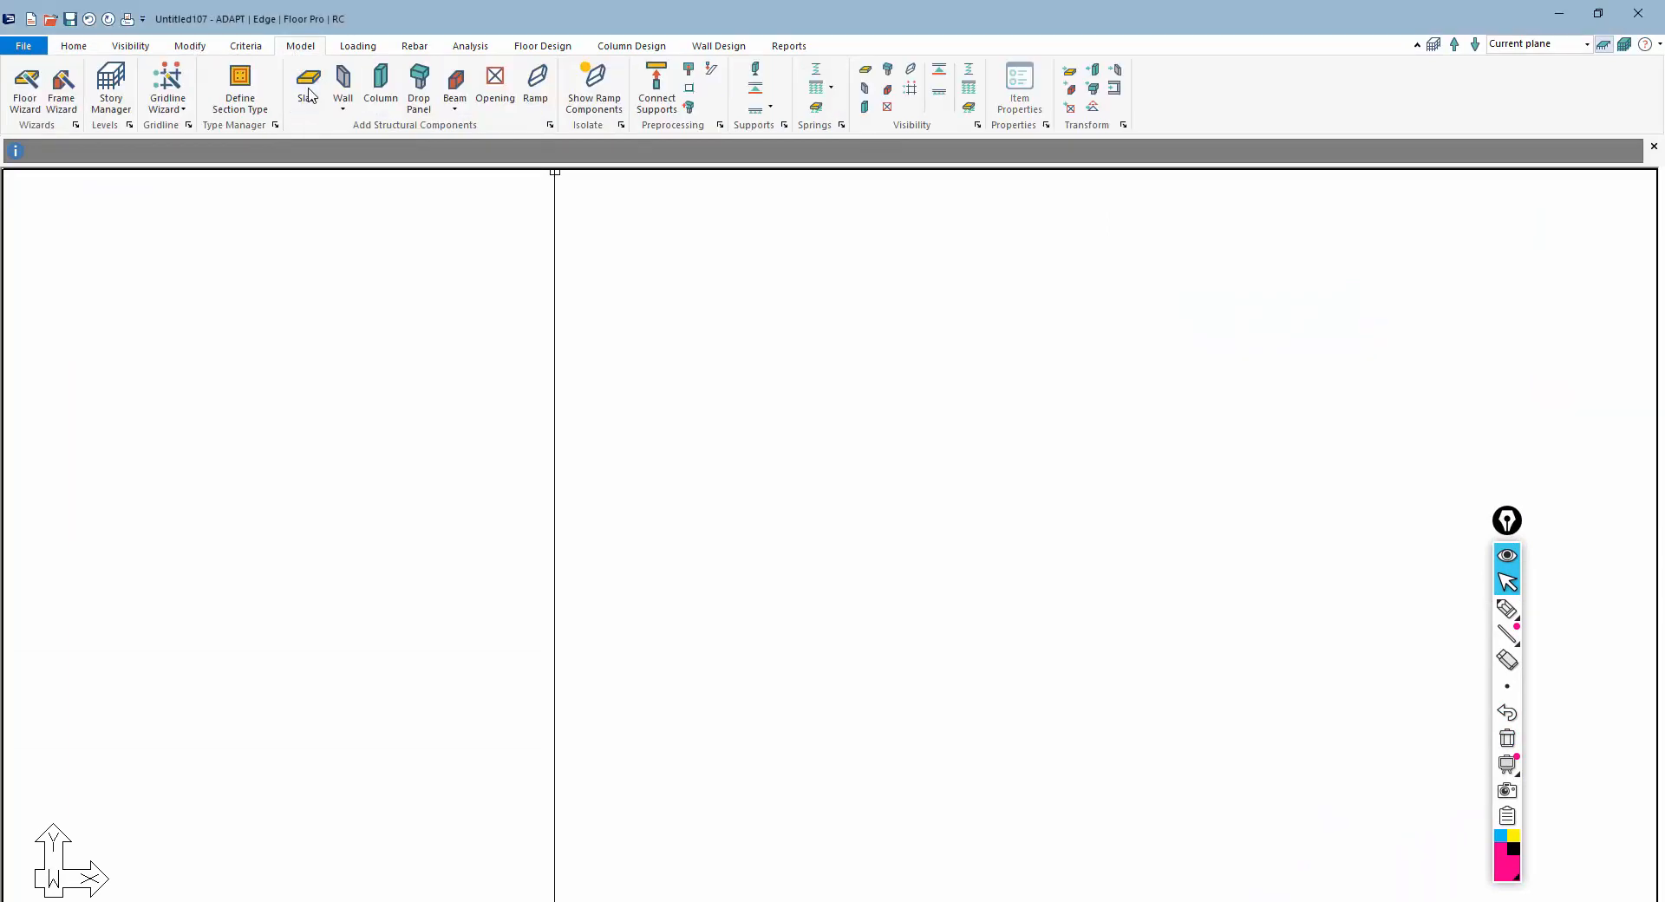
left_click(307, 87)
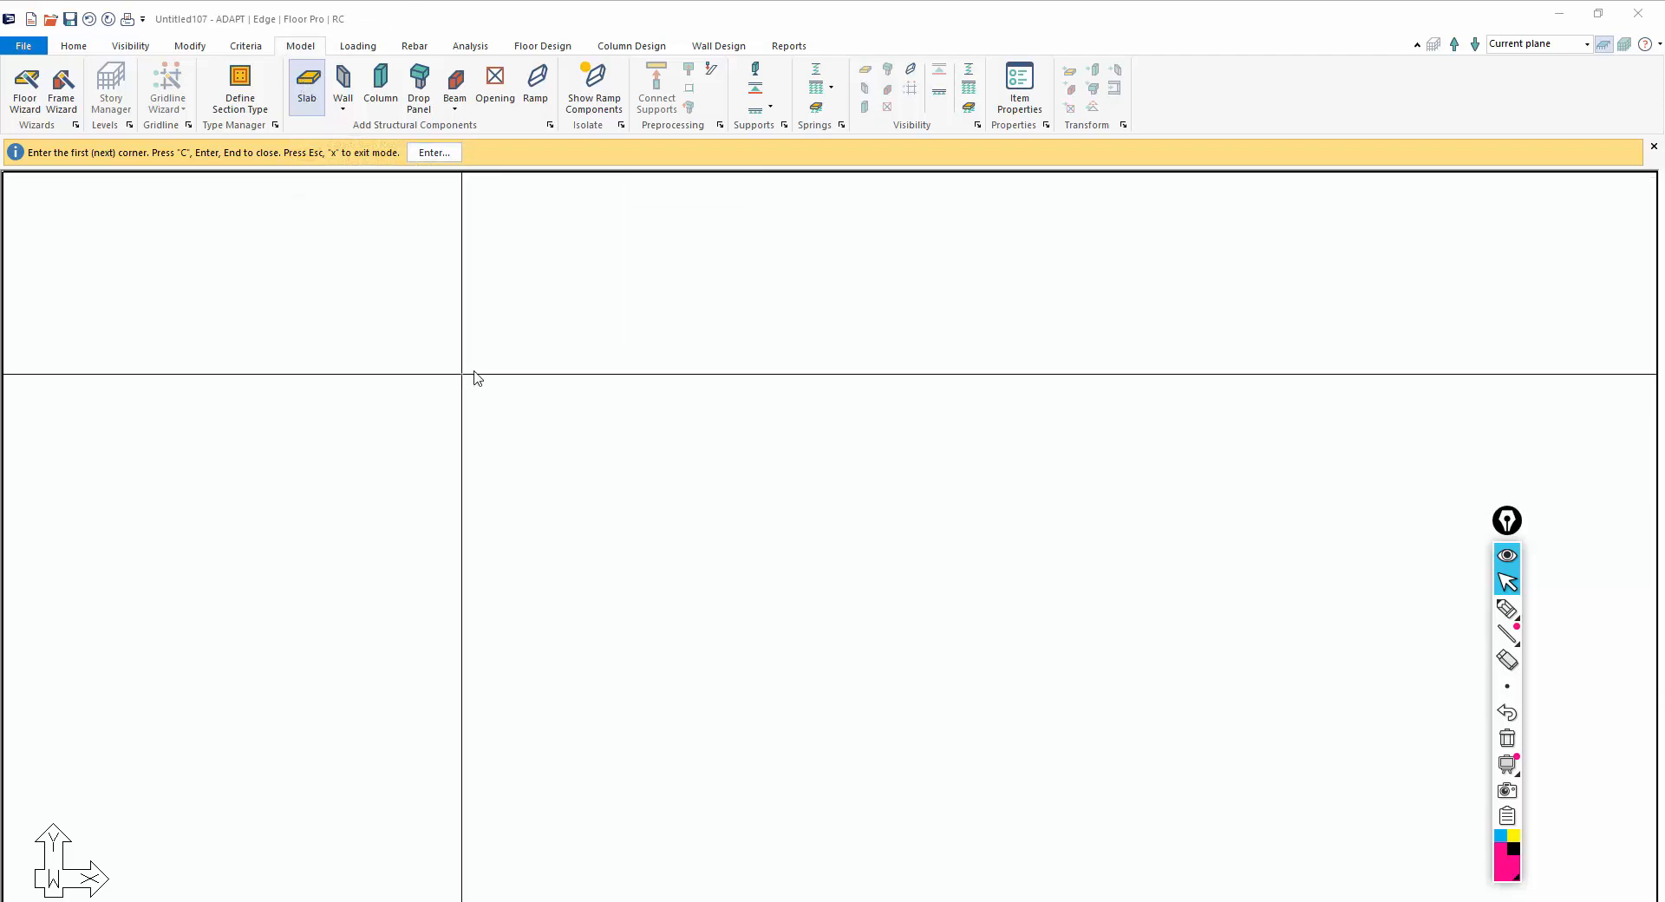
left_click(501, 363)
left_click(503, 761)
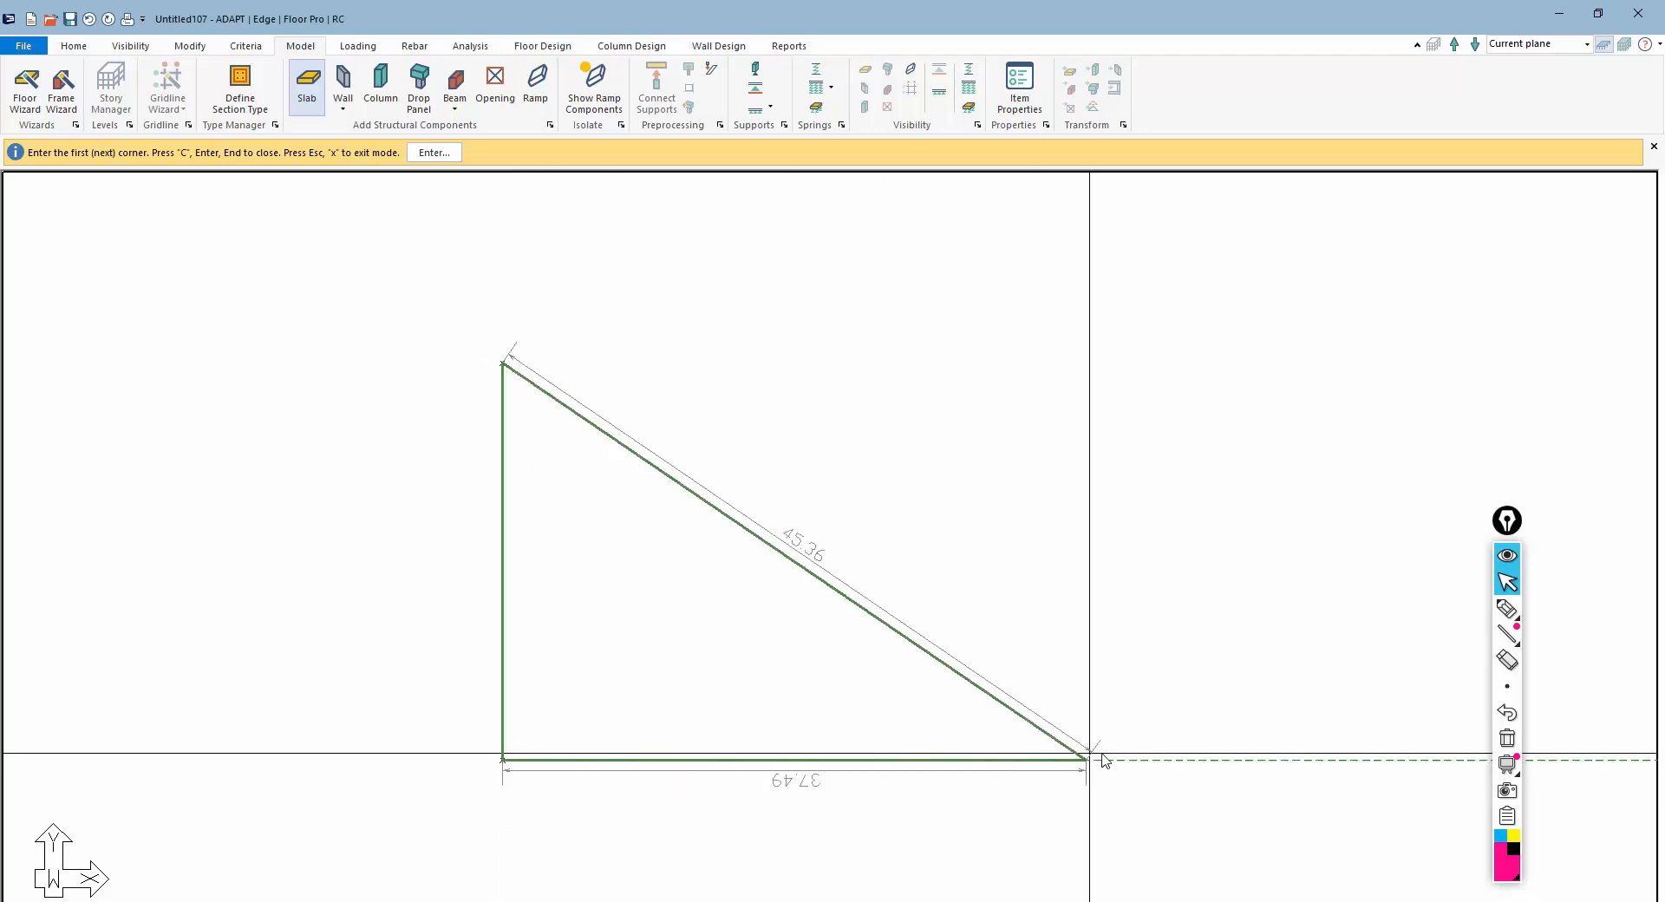
left_click(1233, 761)
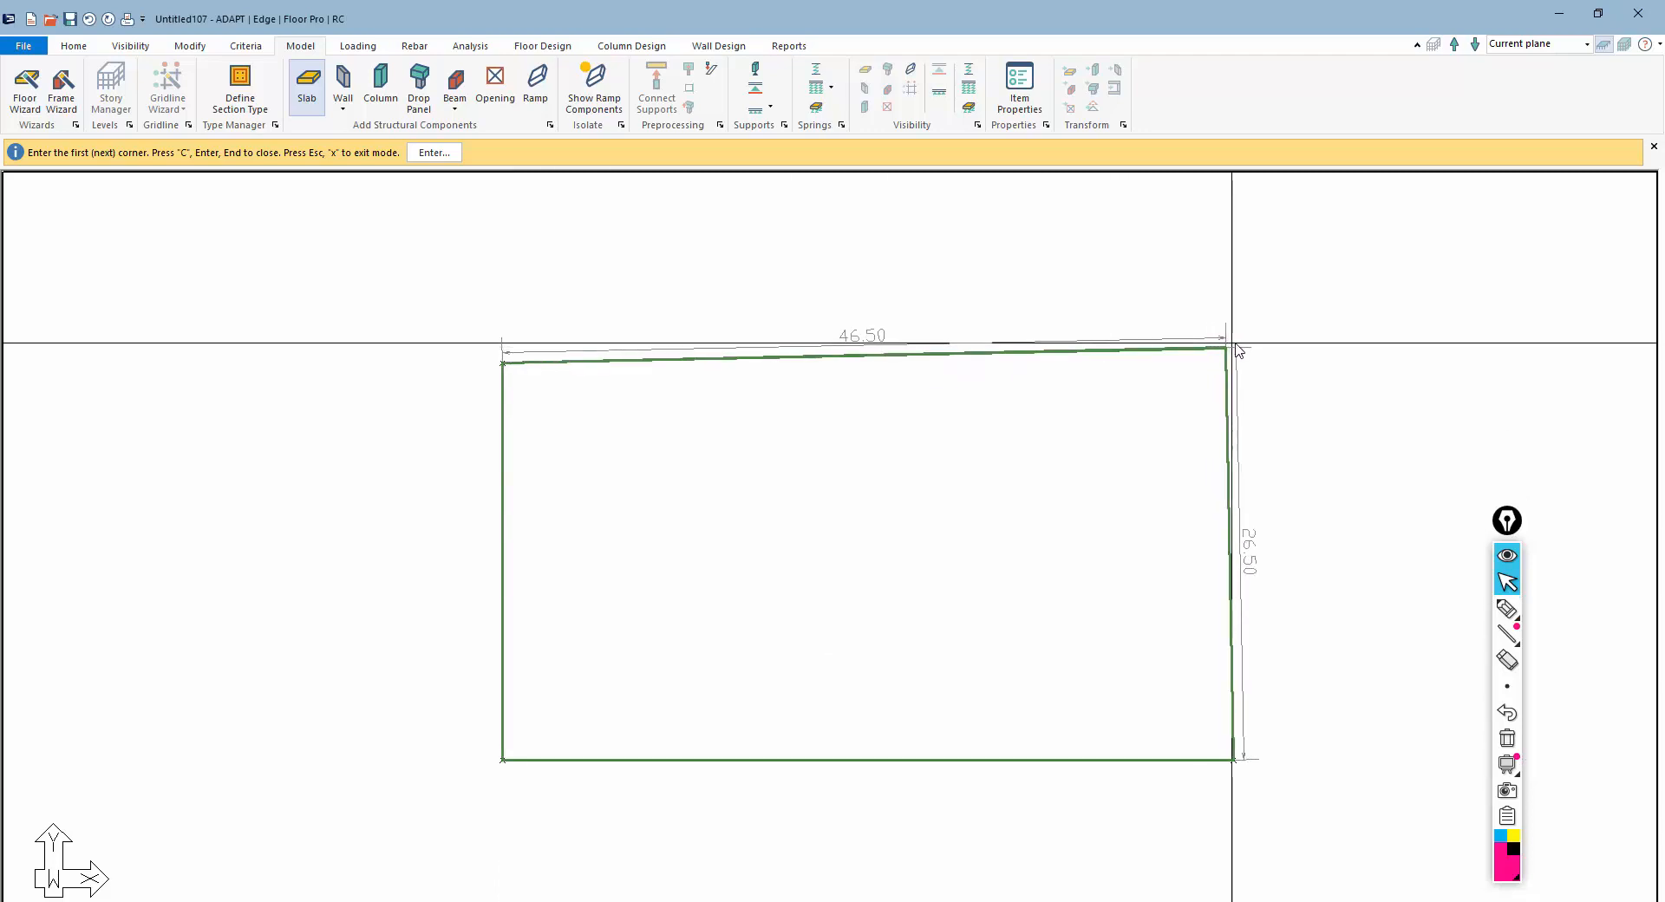
left_click(1238, 344)
key("c")
scroll(710, 381, "down", 2)
key("Escape")
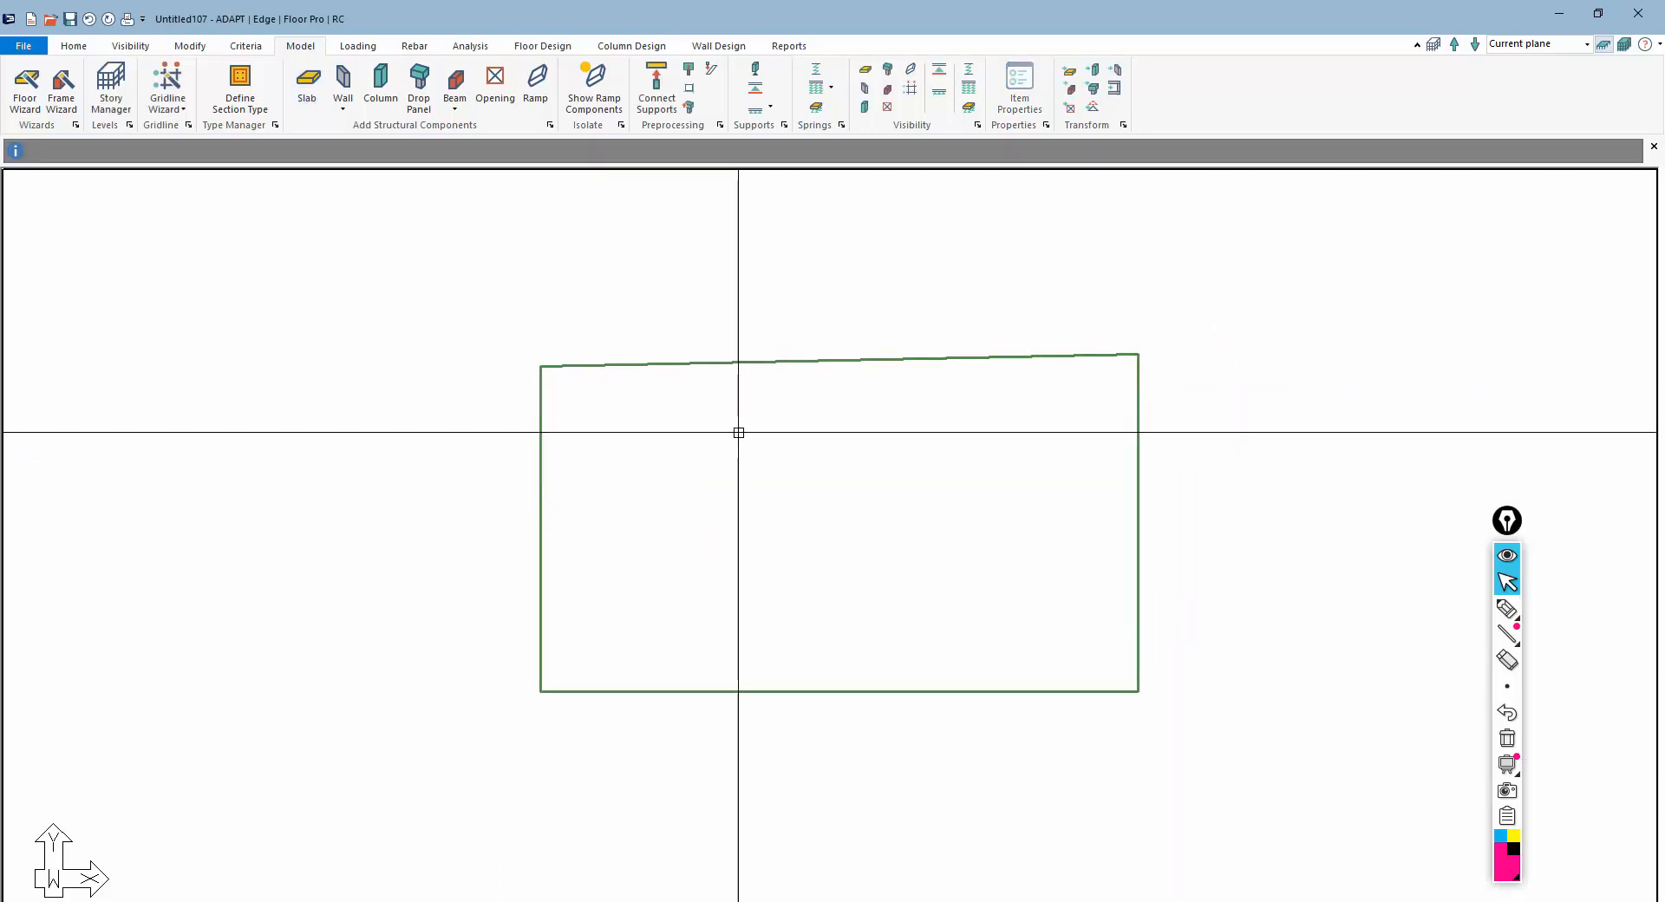
Step: Move the slab's upper-left corner up slightly so that its upper edge runs level
left_click(616, 364)
left_click(540, 365)
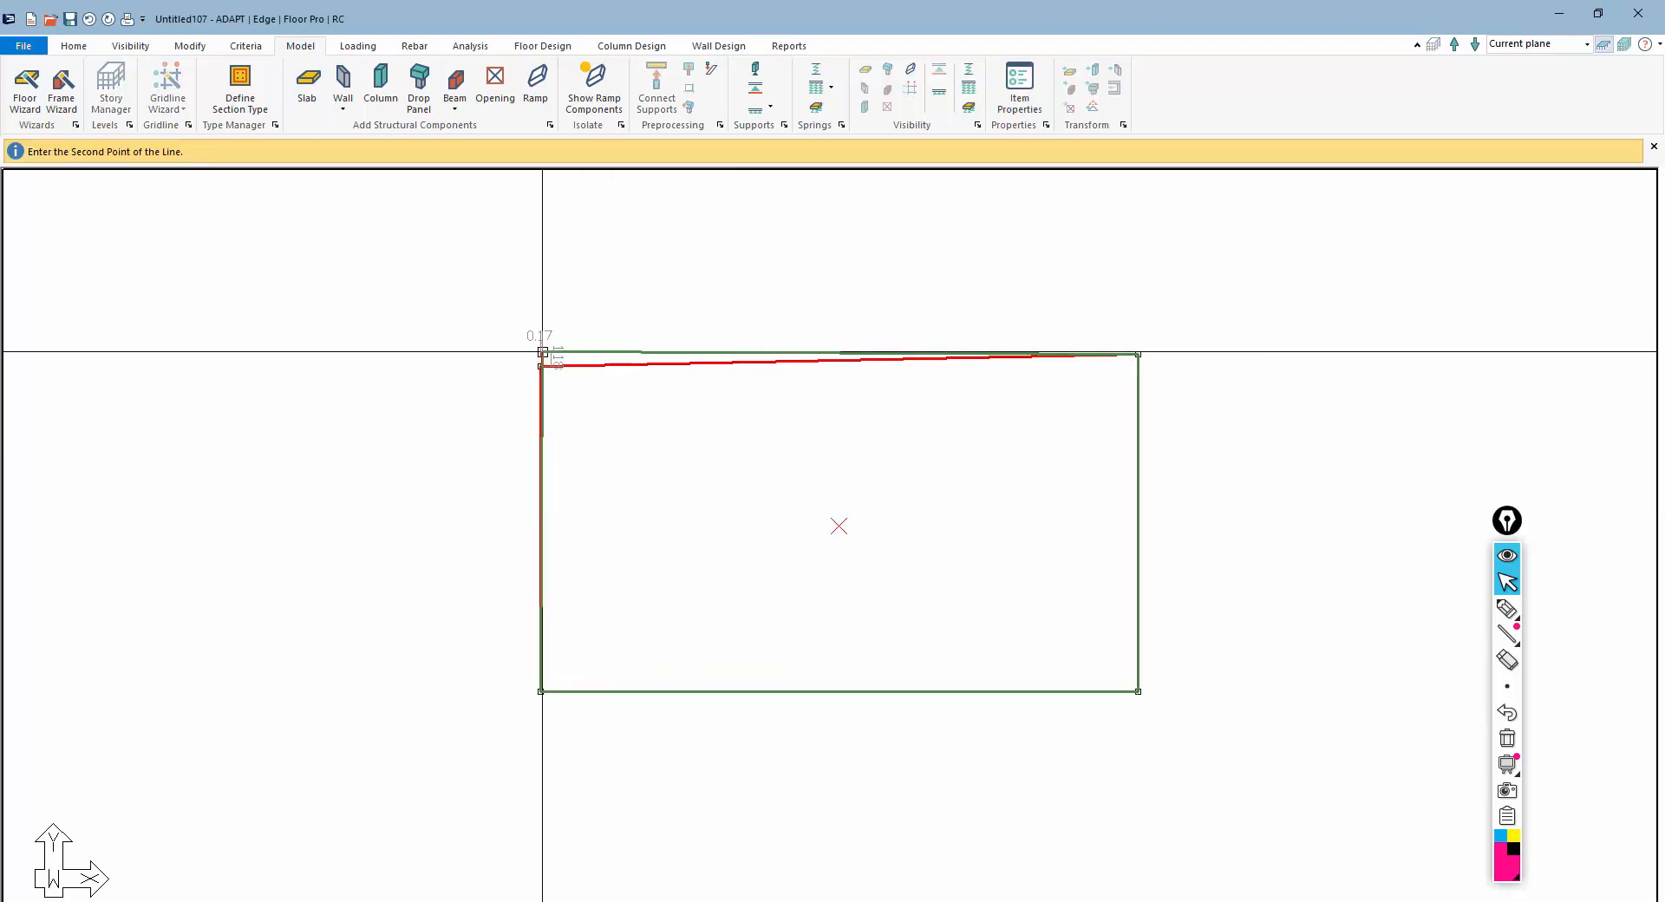
left_click(542, 352)
Step: Start the Column command with a circular cross-section 18 in in diameter
left_click(380, 86)
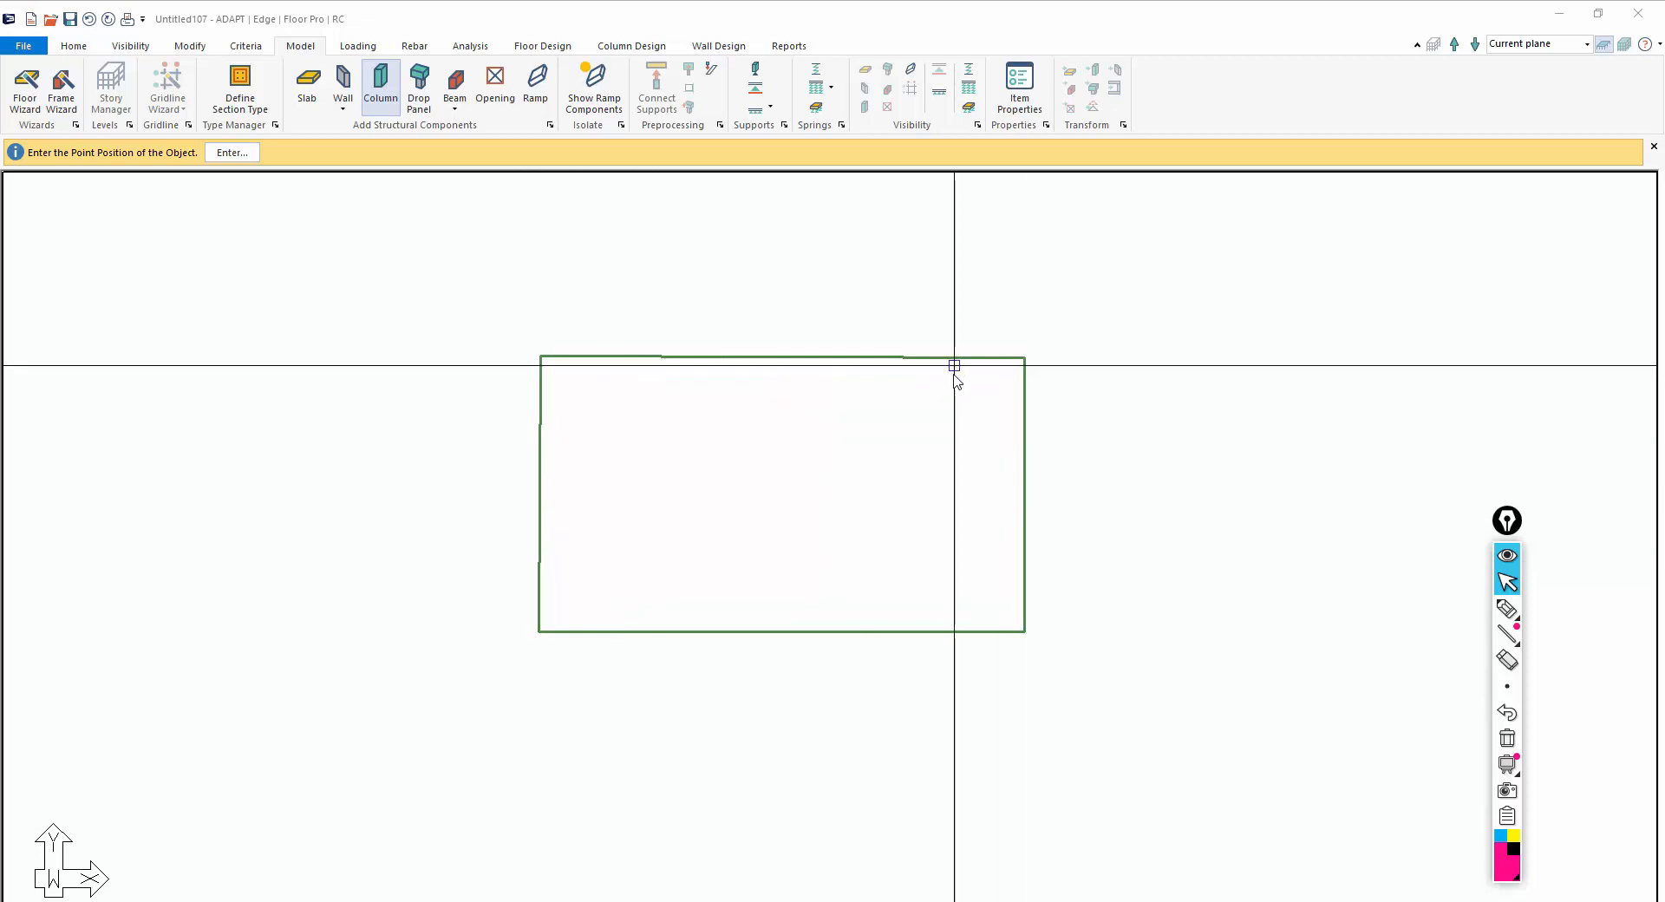
left_click(1022, 95)
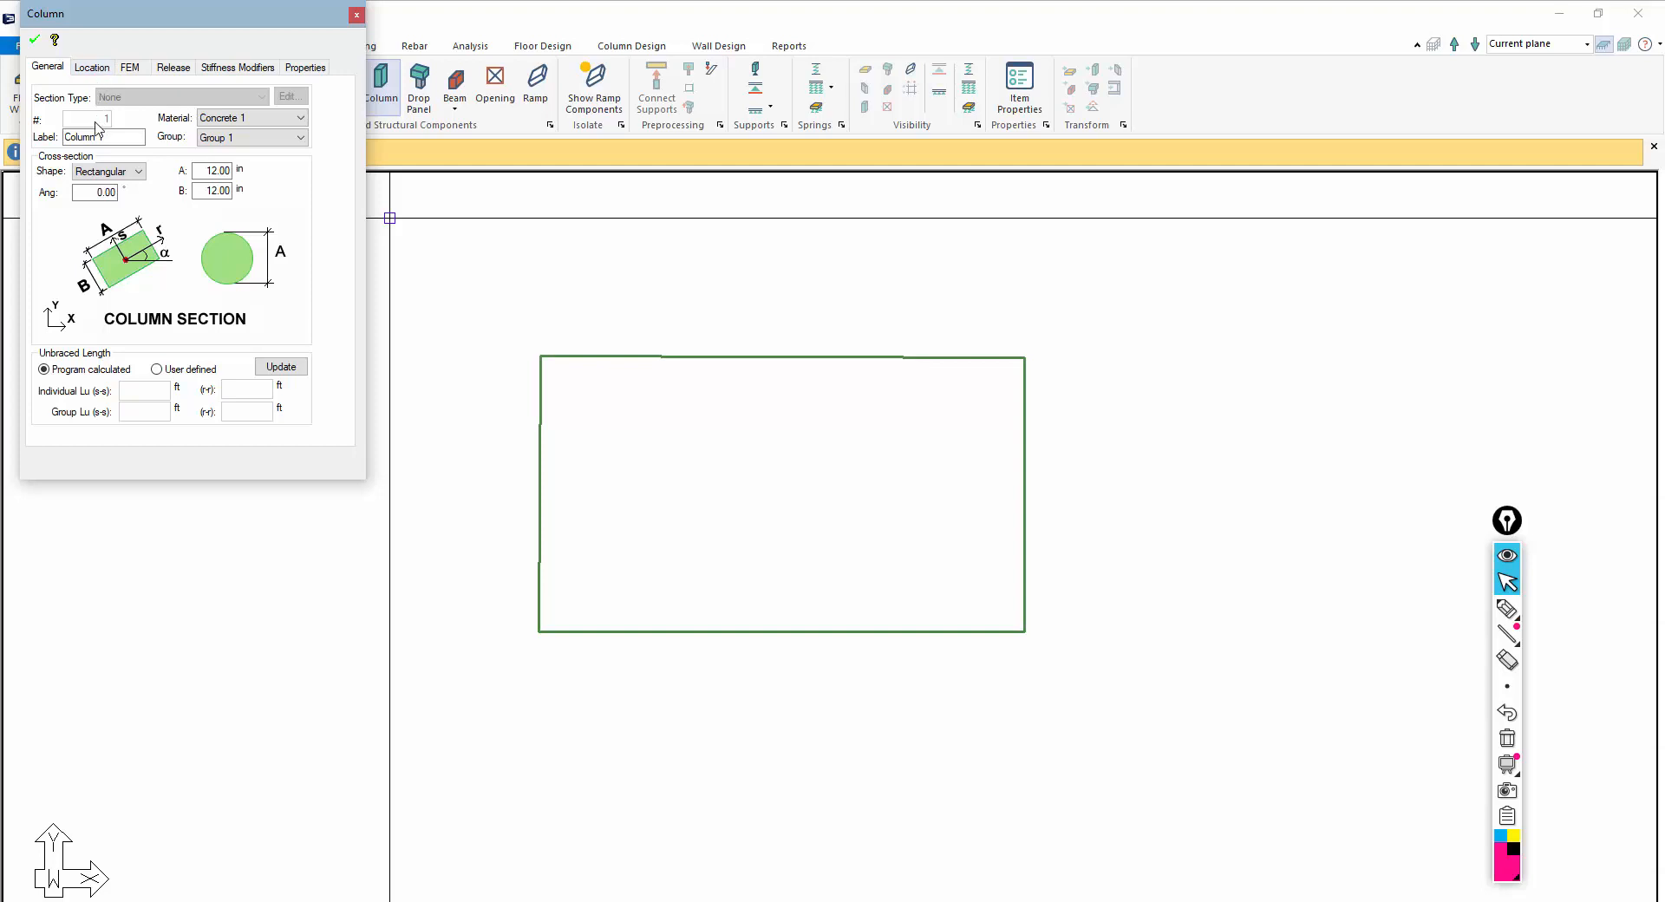
left_click(109, 171)
left_click(100, 192)
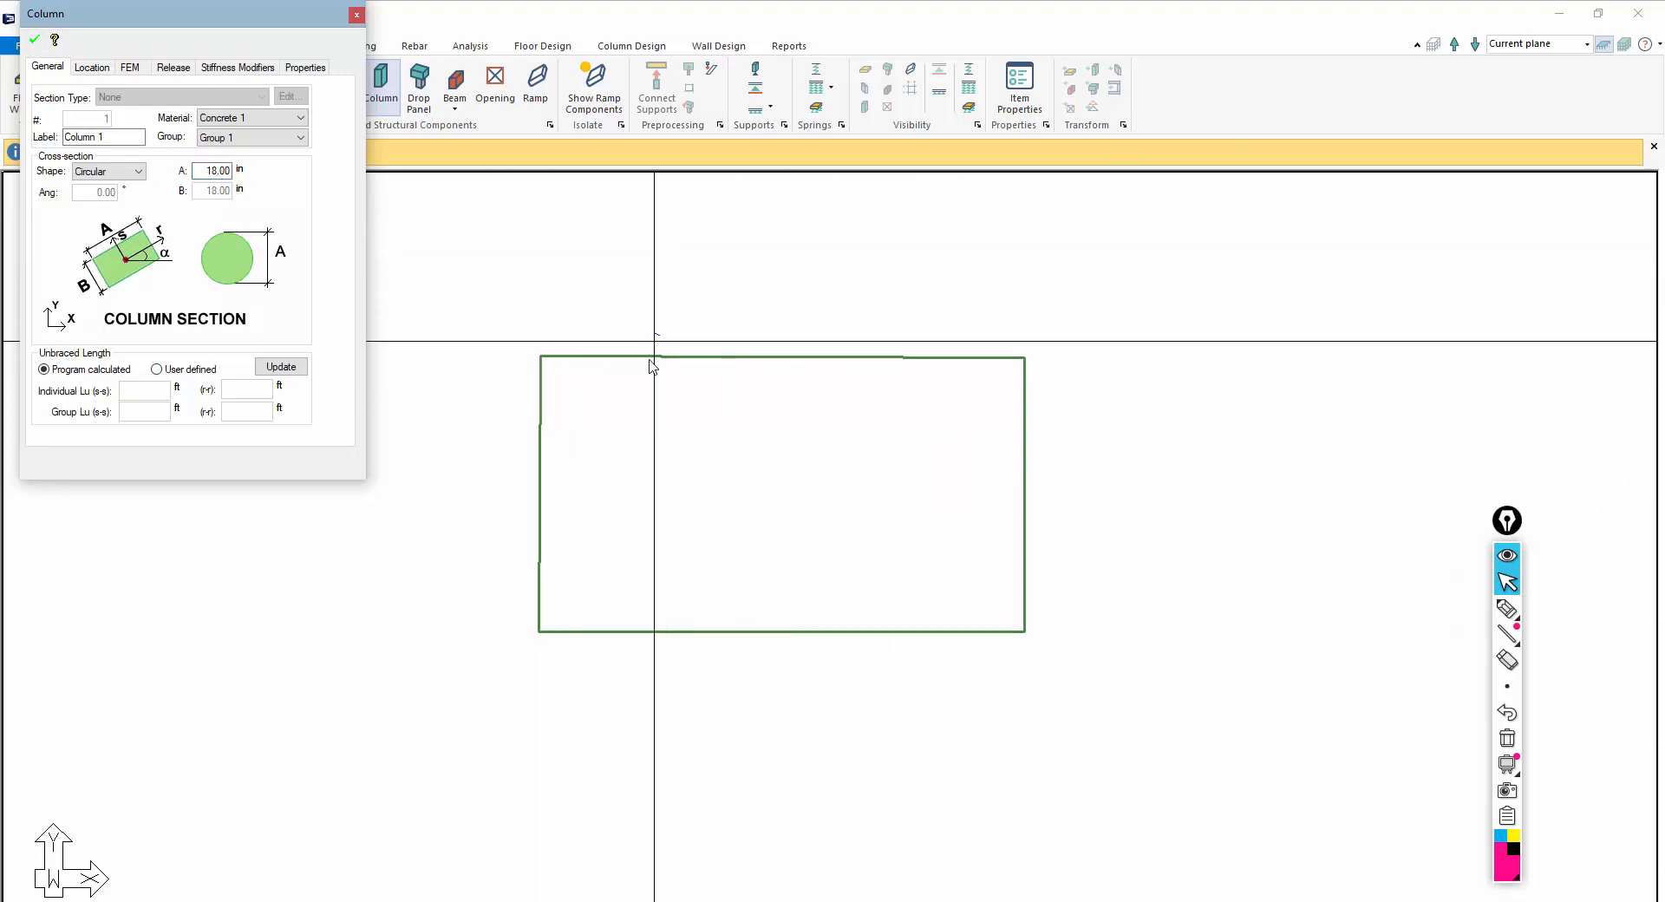
Step: Place four columns inside the slab, one near each corner
left_click(598, 404)
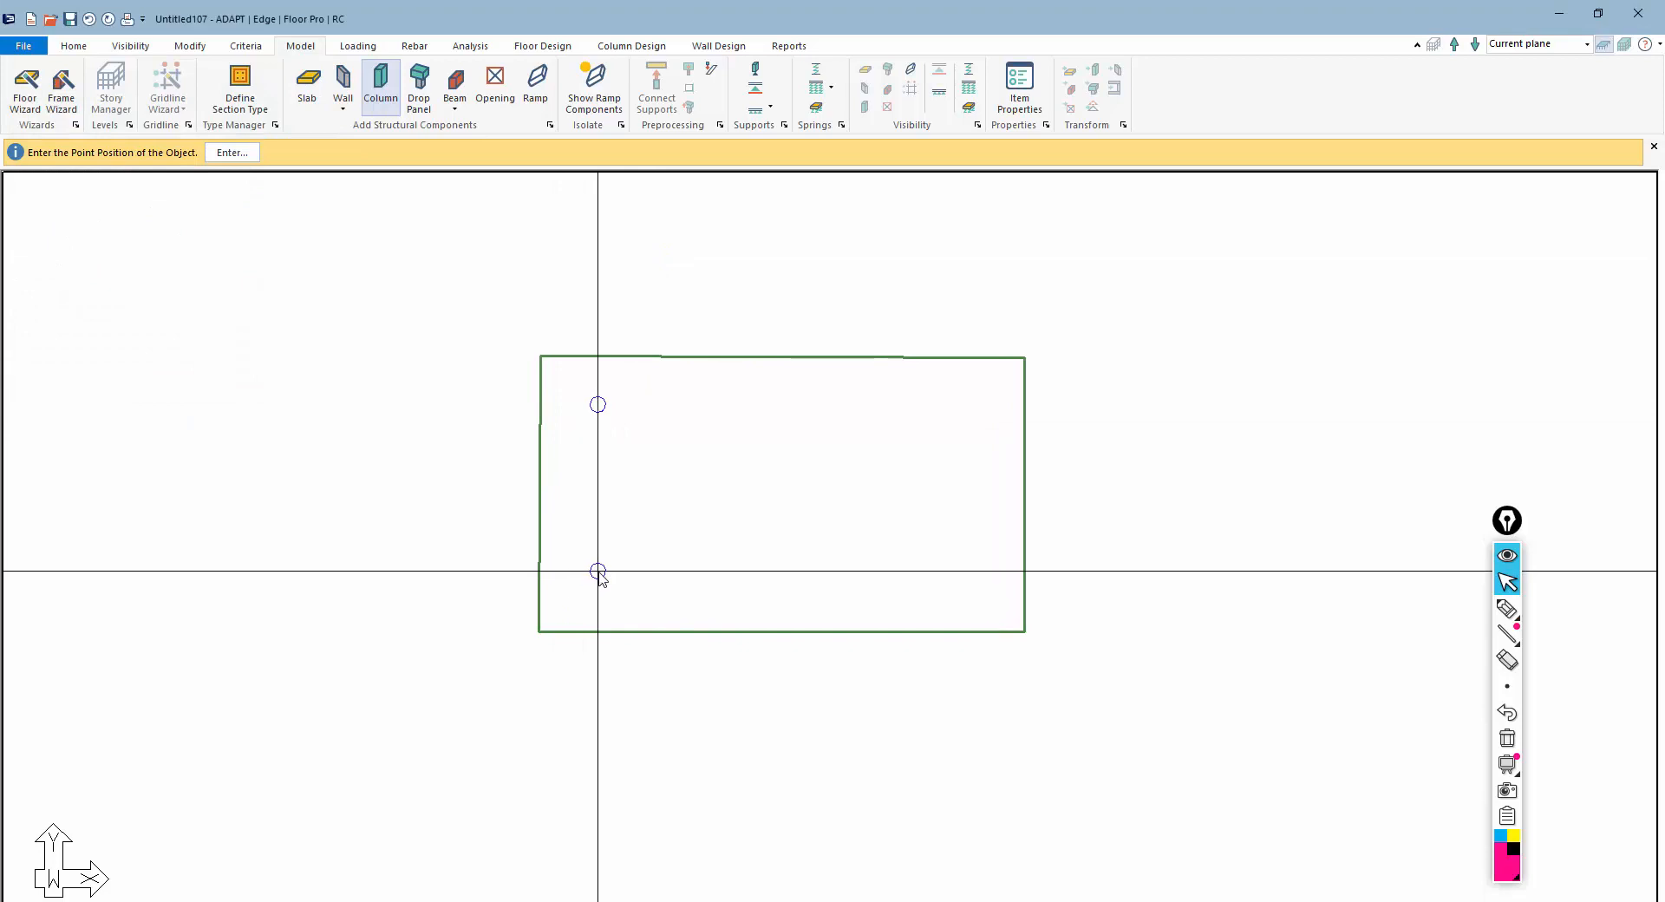
left_click(600, 572)
left_click(962, 400)
left_click(962, 575)
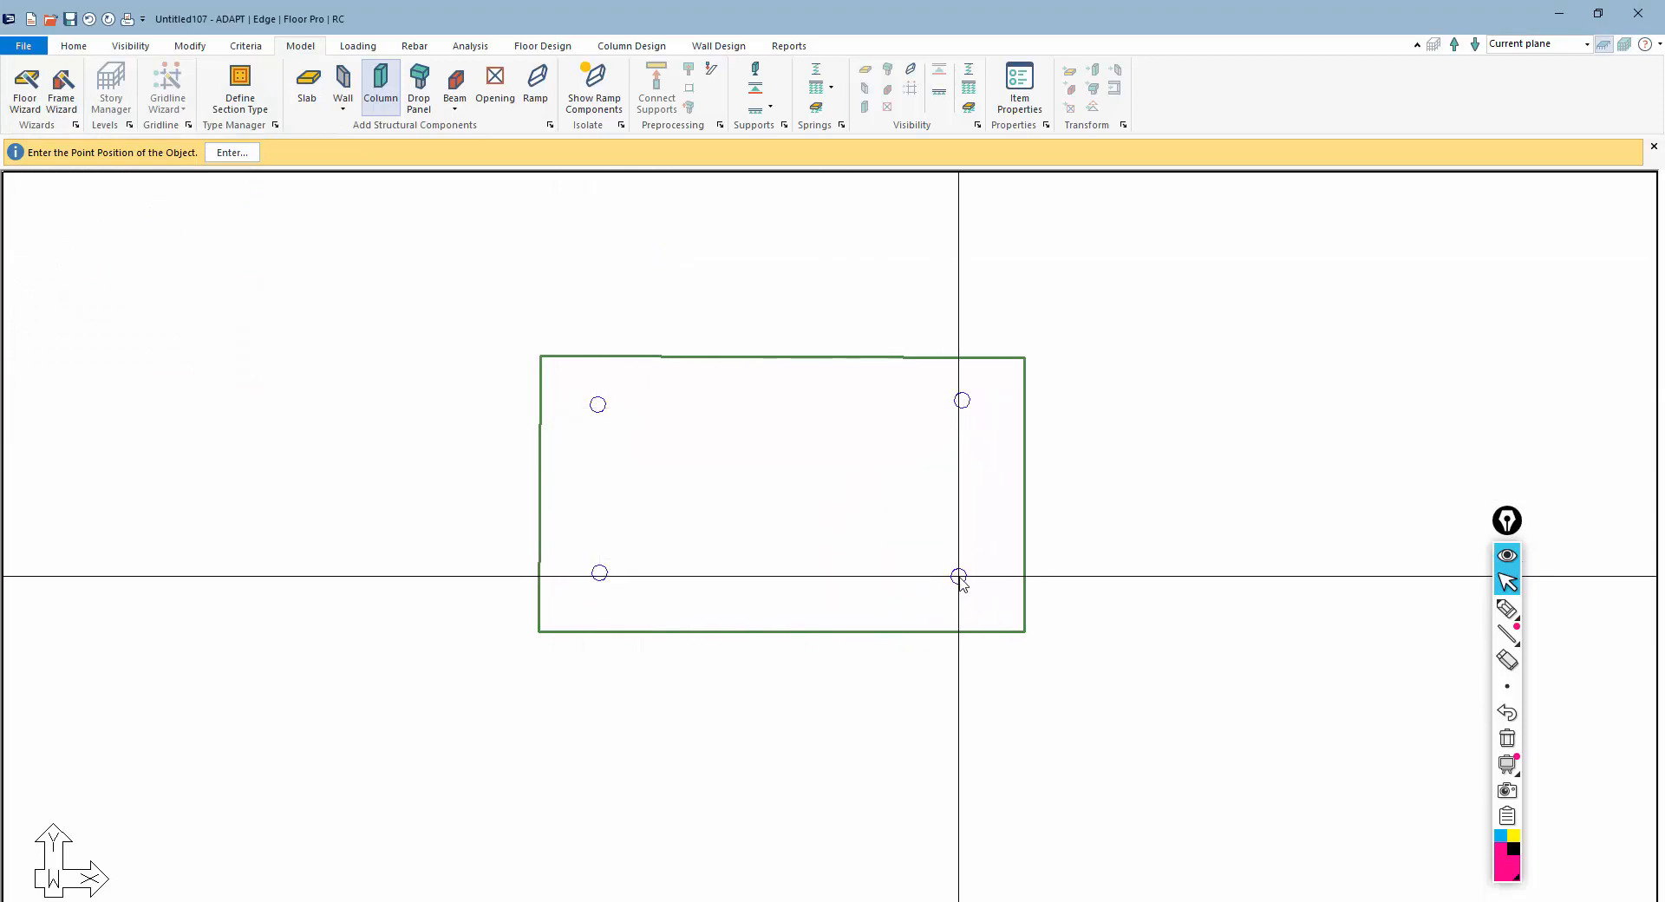
key("Escape")
Step: Set the height of the current reference plane to 20 ft
scroll(760, 485, "down", 1)
scroll(1251, 366, "up", 3)
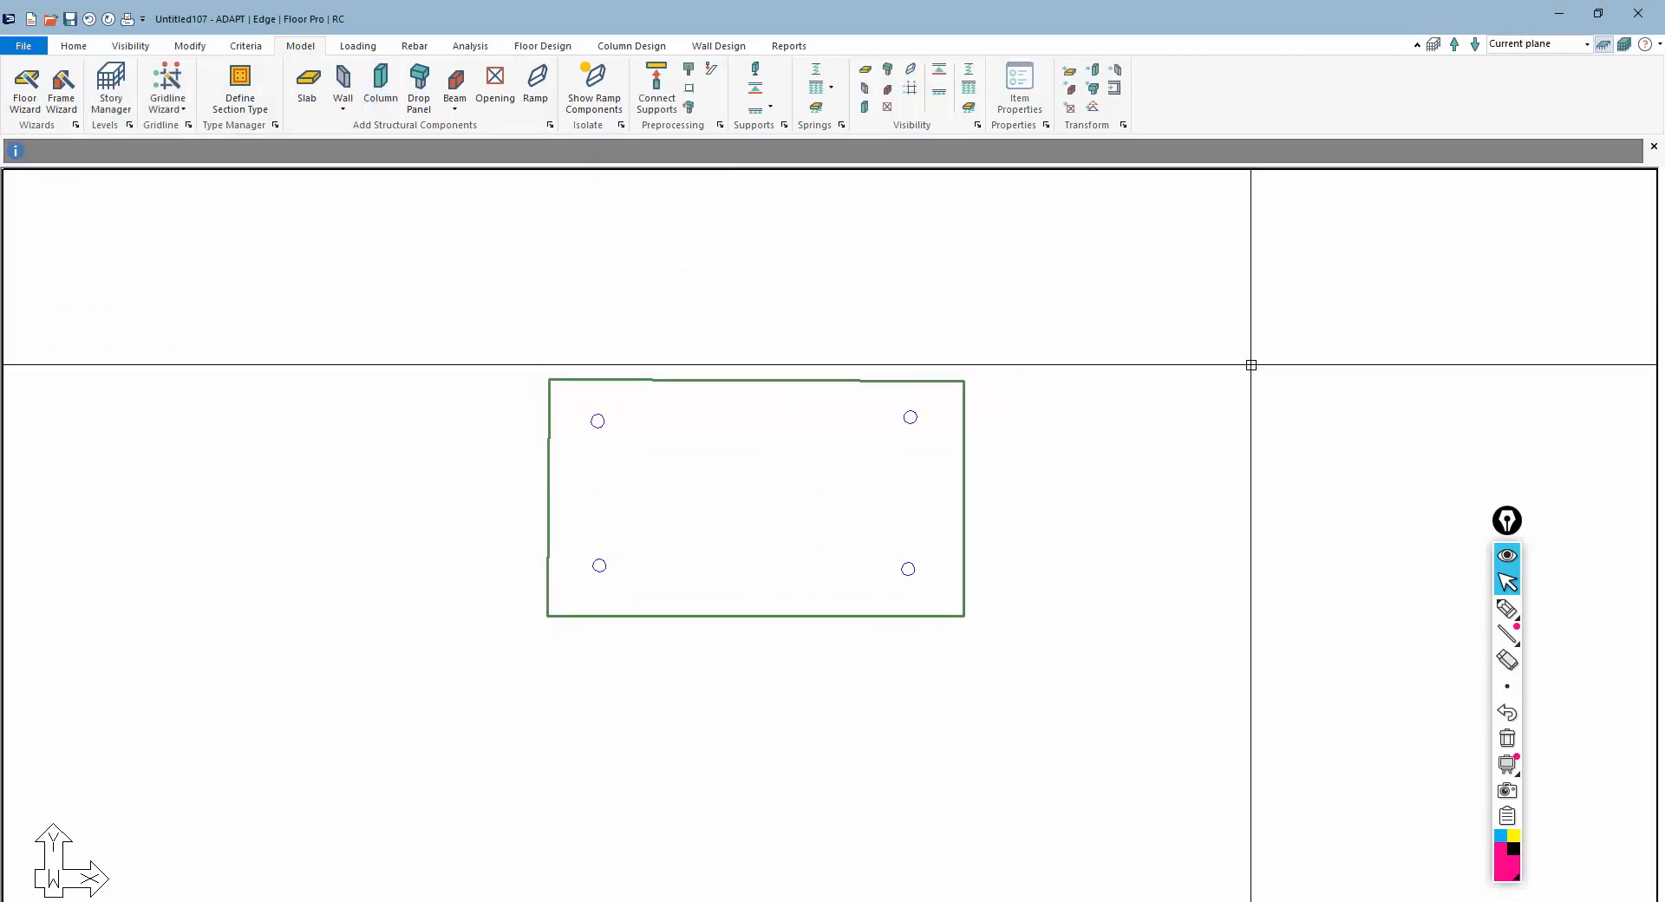
middle_click_drag(699, 544, 770, 513)
scroll(779, 578, "up", 4)
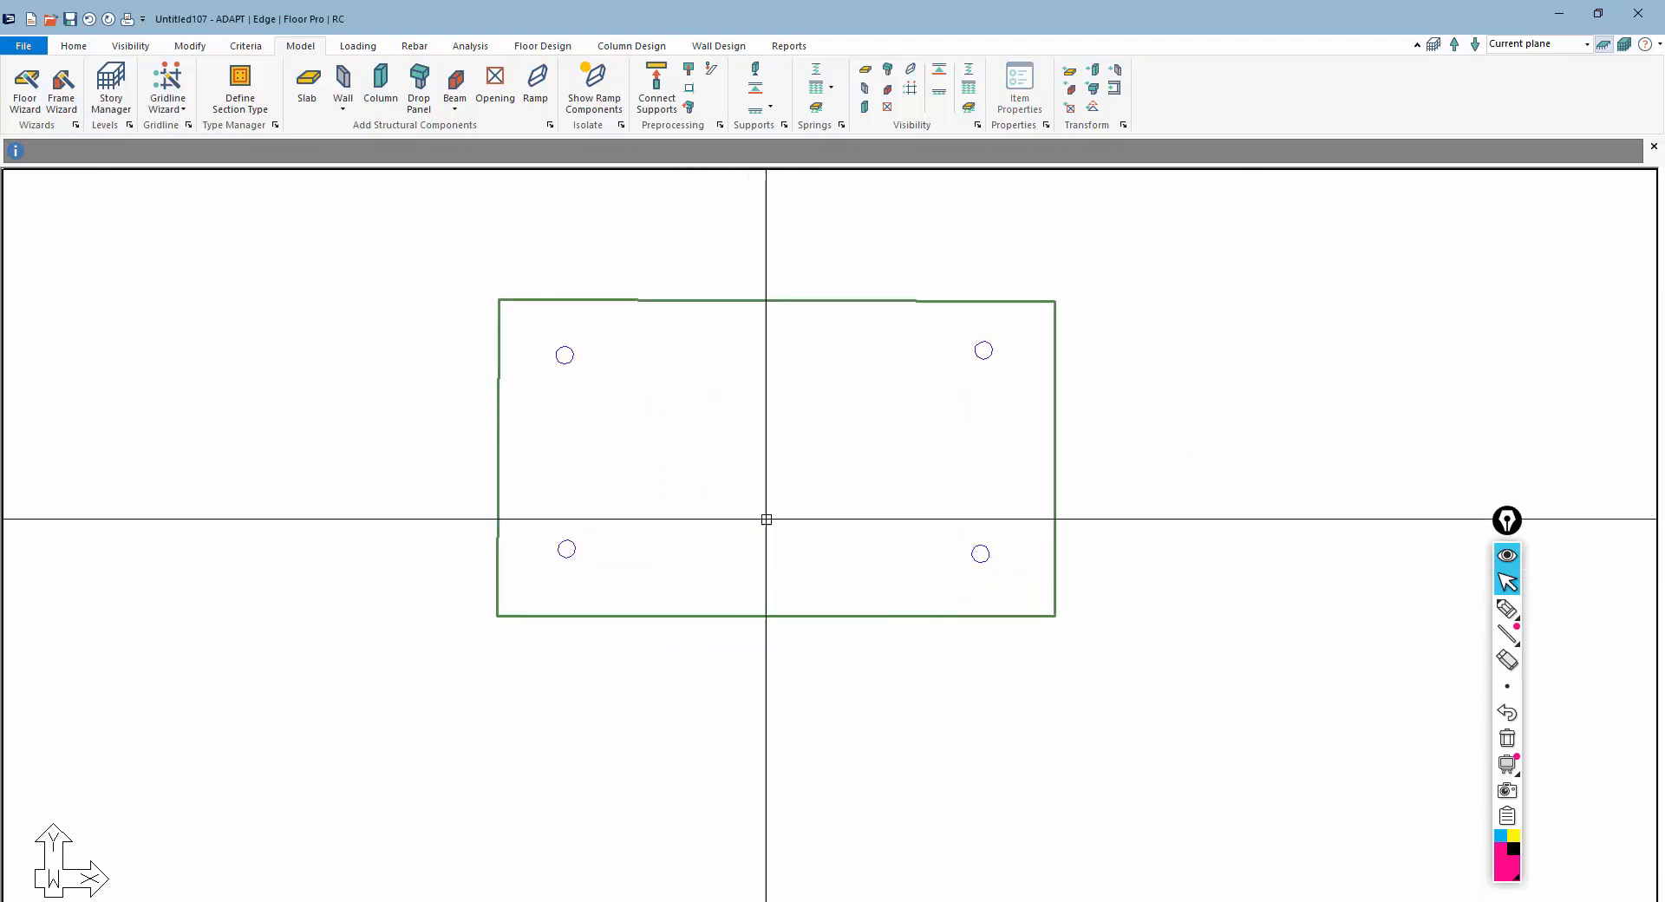
left_click(128, 98)
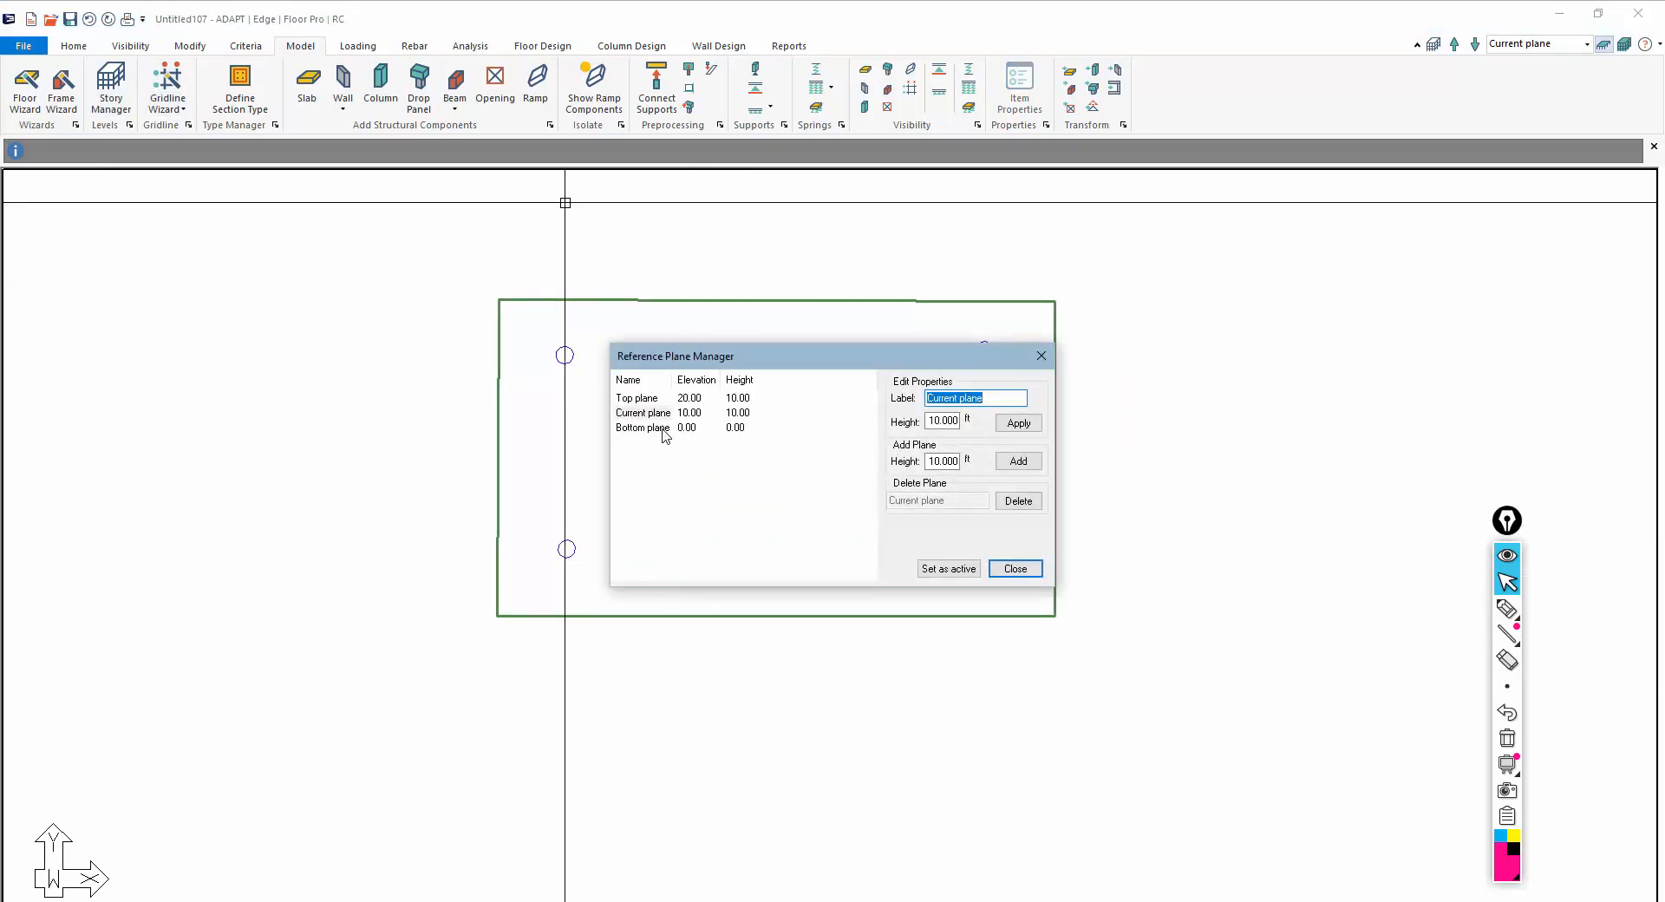
double_click(930, 420)
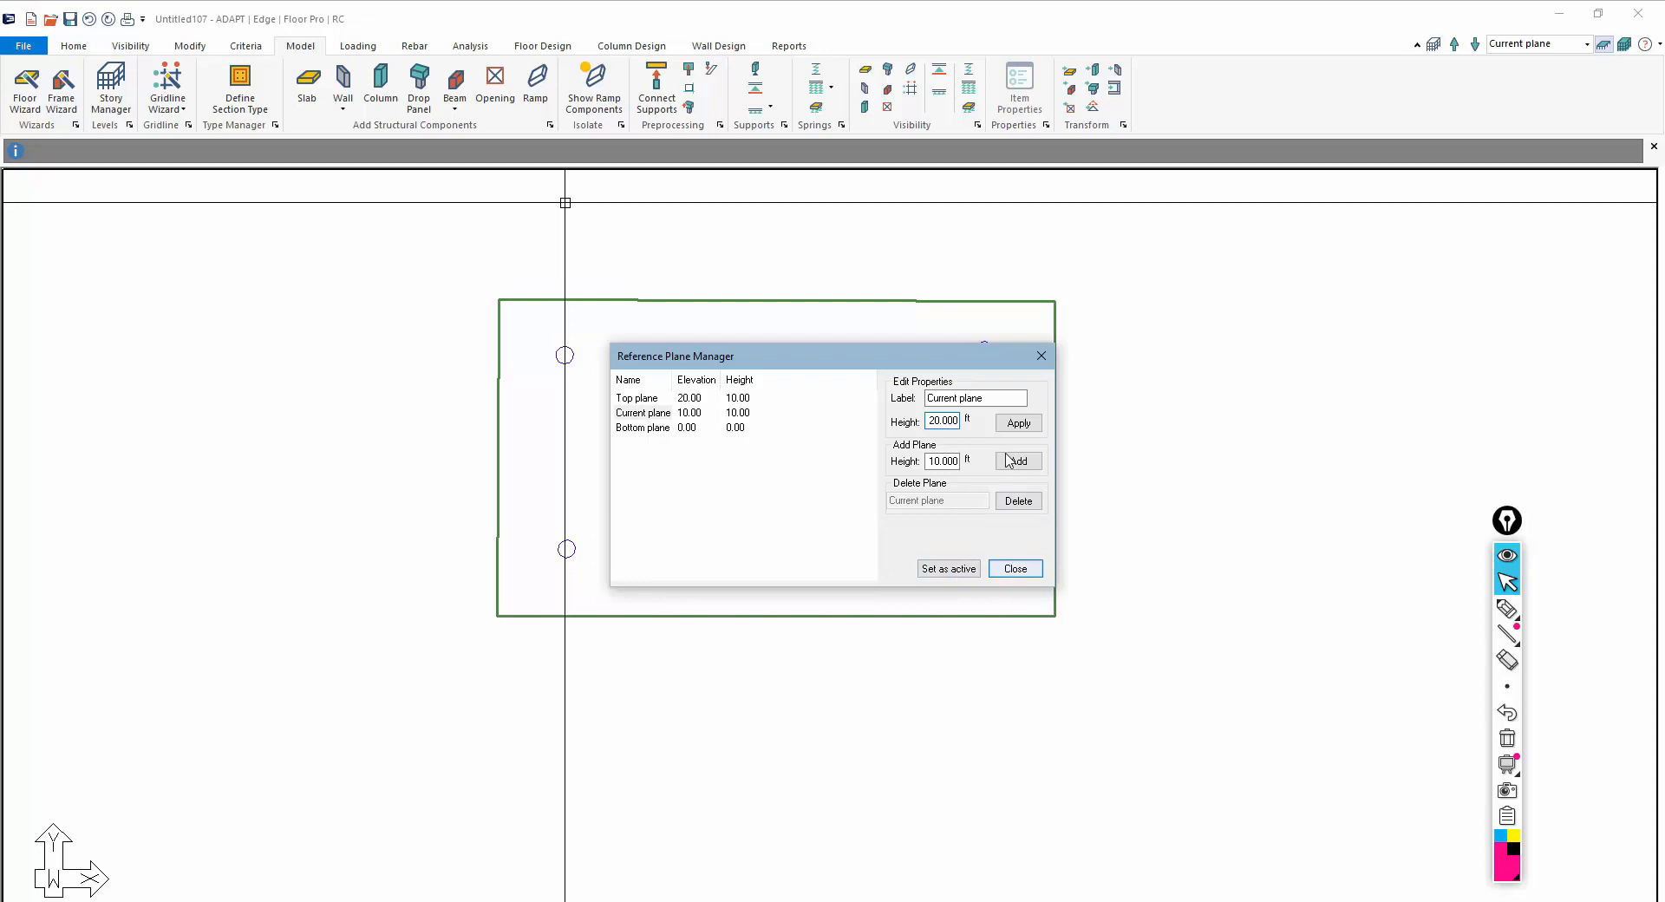
left_click(1015, 568)
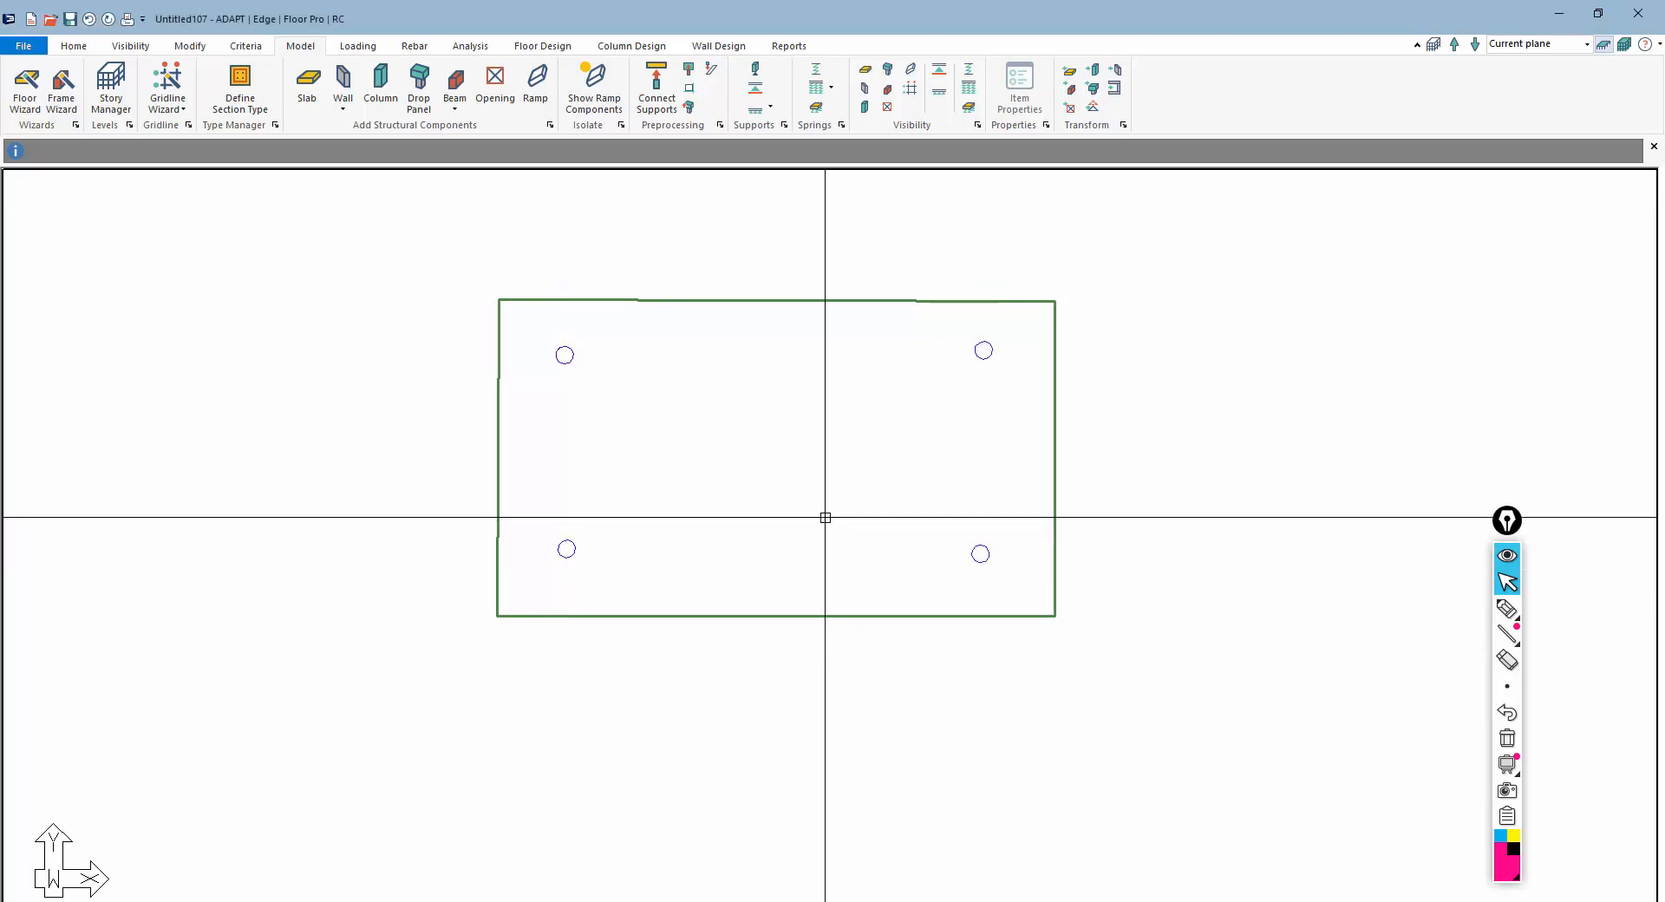
Step: Show the model in front elevation and set the slab region's thickness to 24 in
left_click(1113, 901)
scroll(855, 447, "down", 2)
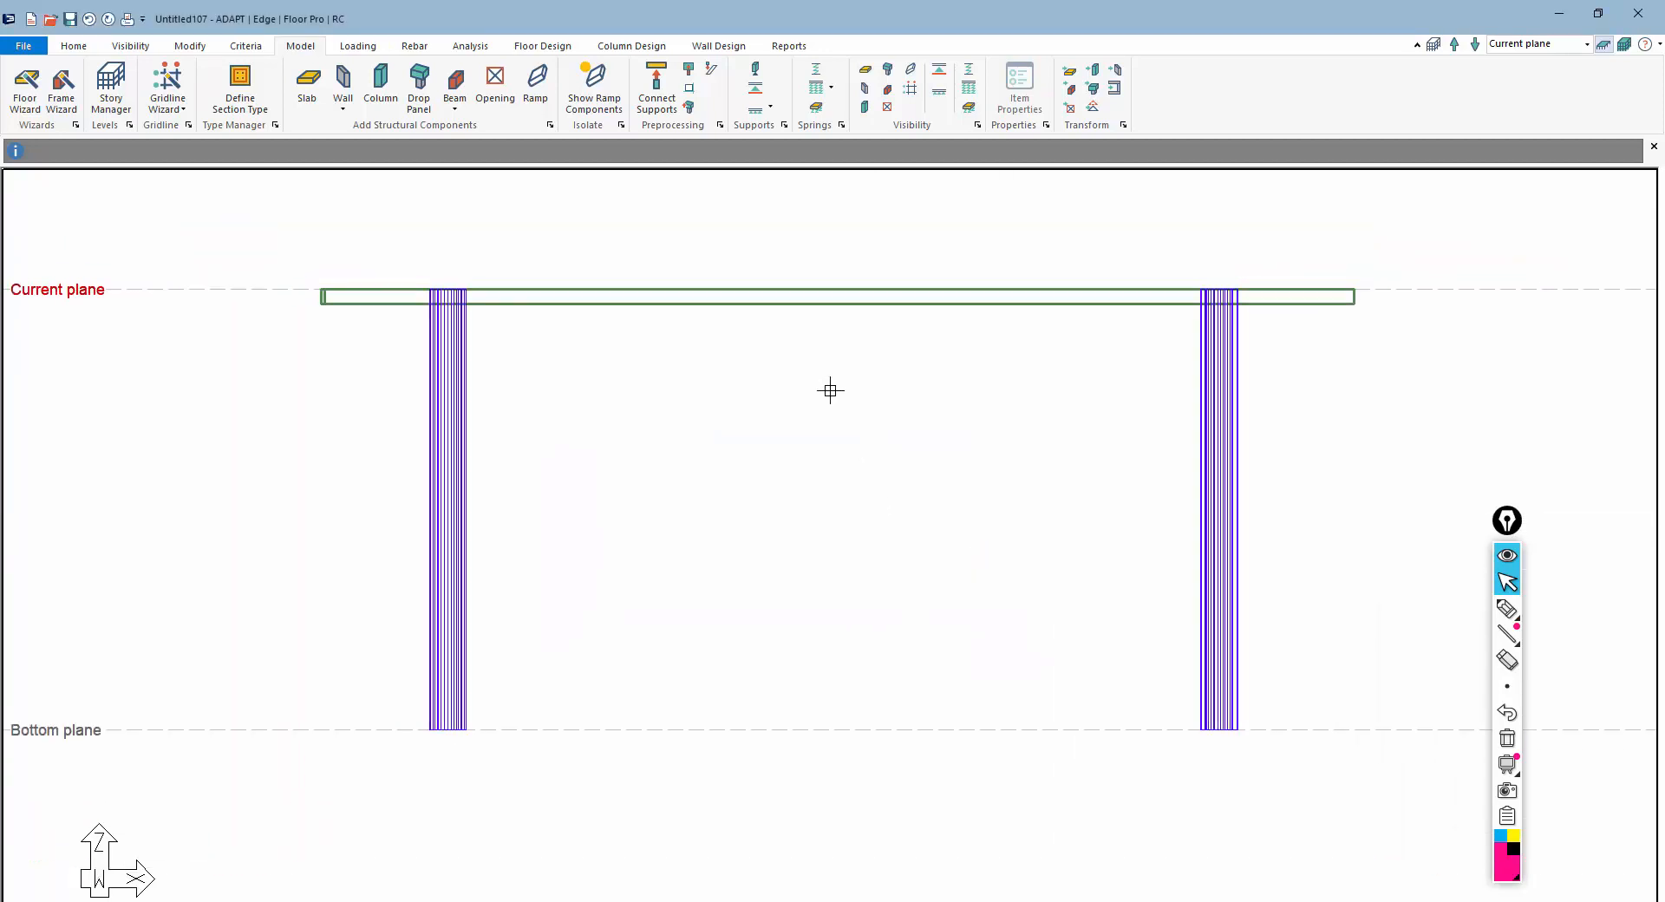
scroll(830, 390, "down", 1)
double_click(922, 326)
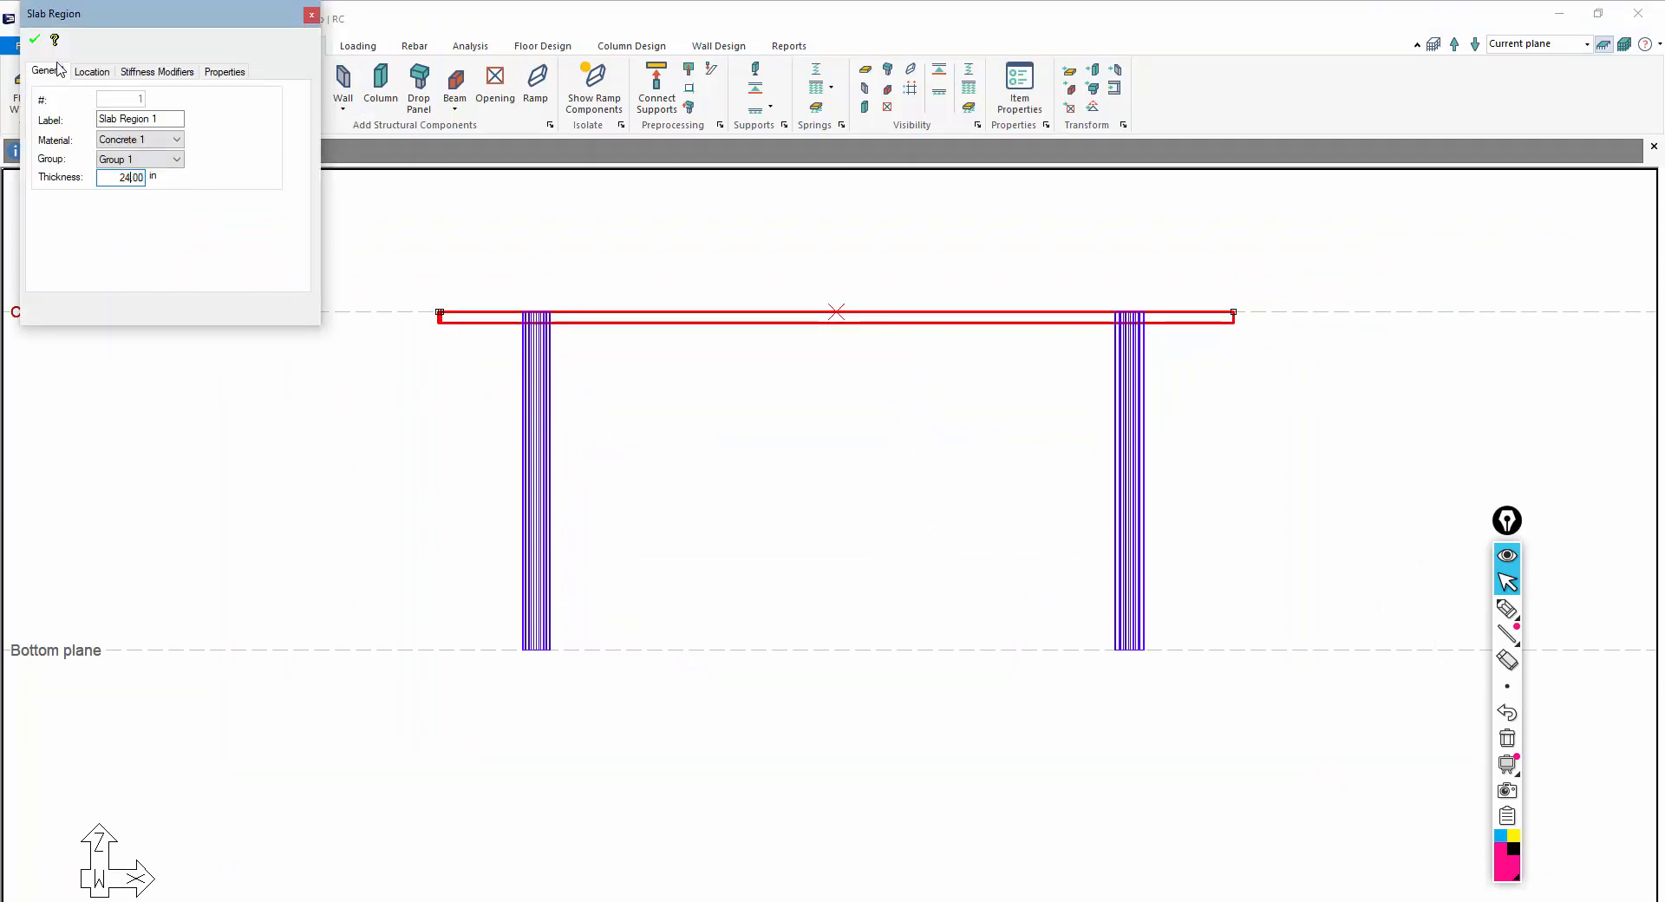
left_click(31, 39)
Step: Connect the column supports to the slab so that their tops meet its underside
scroll(777, 464, "down", 2)
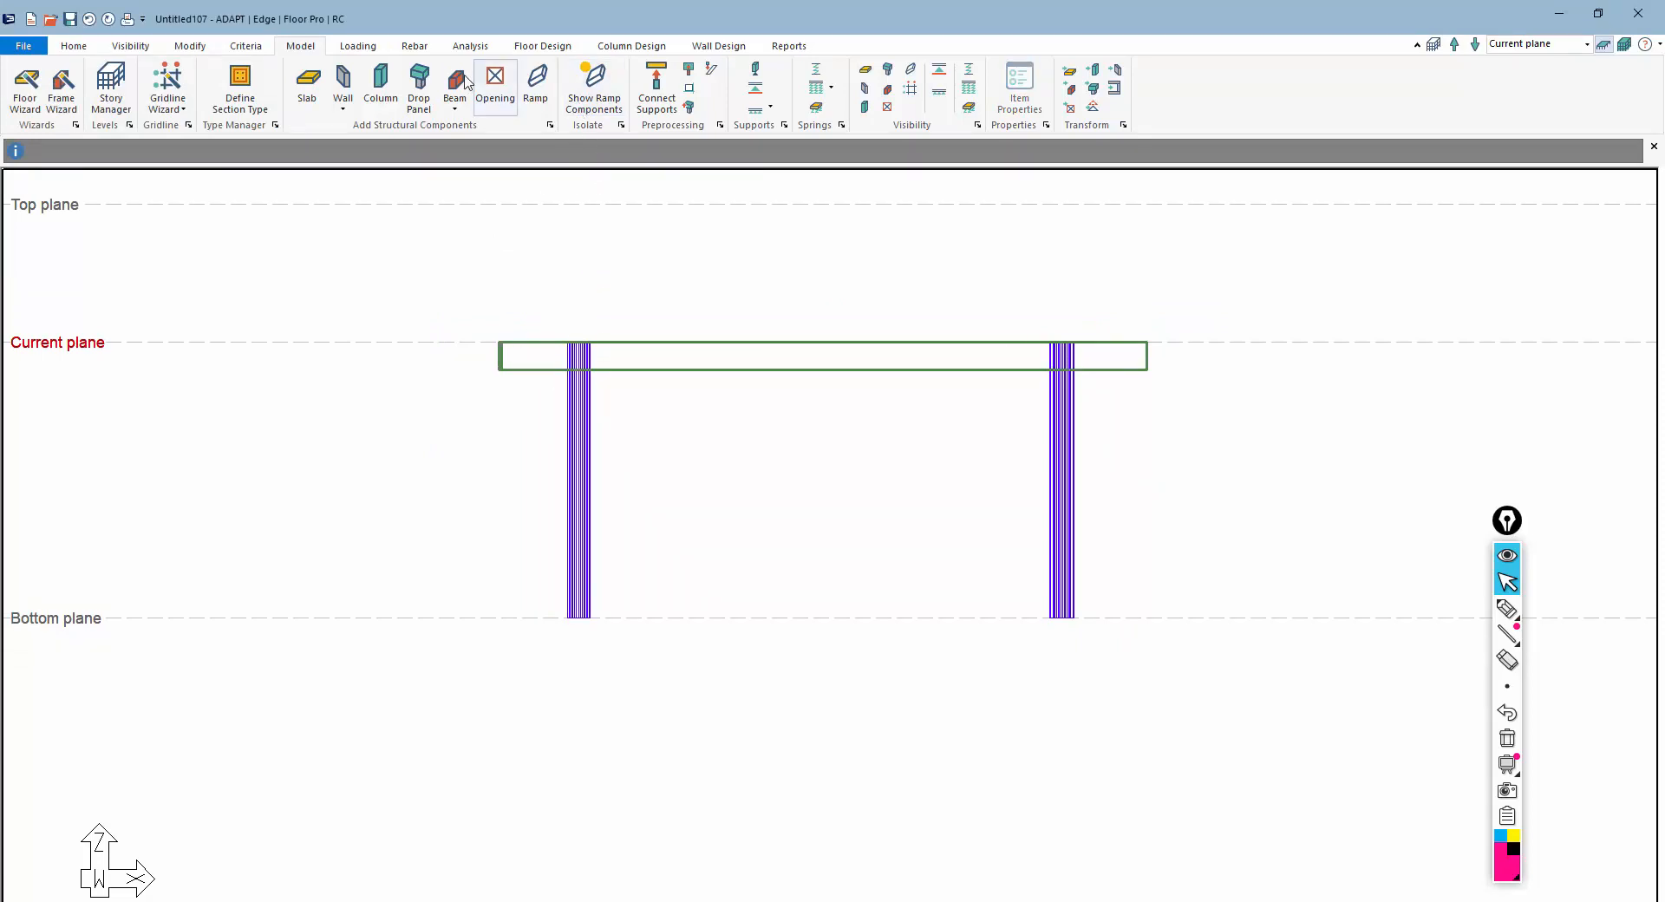
left_click(656, 87)
scroll(570, 397, "up", 2)
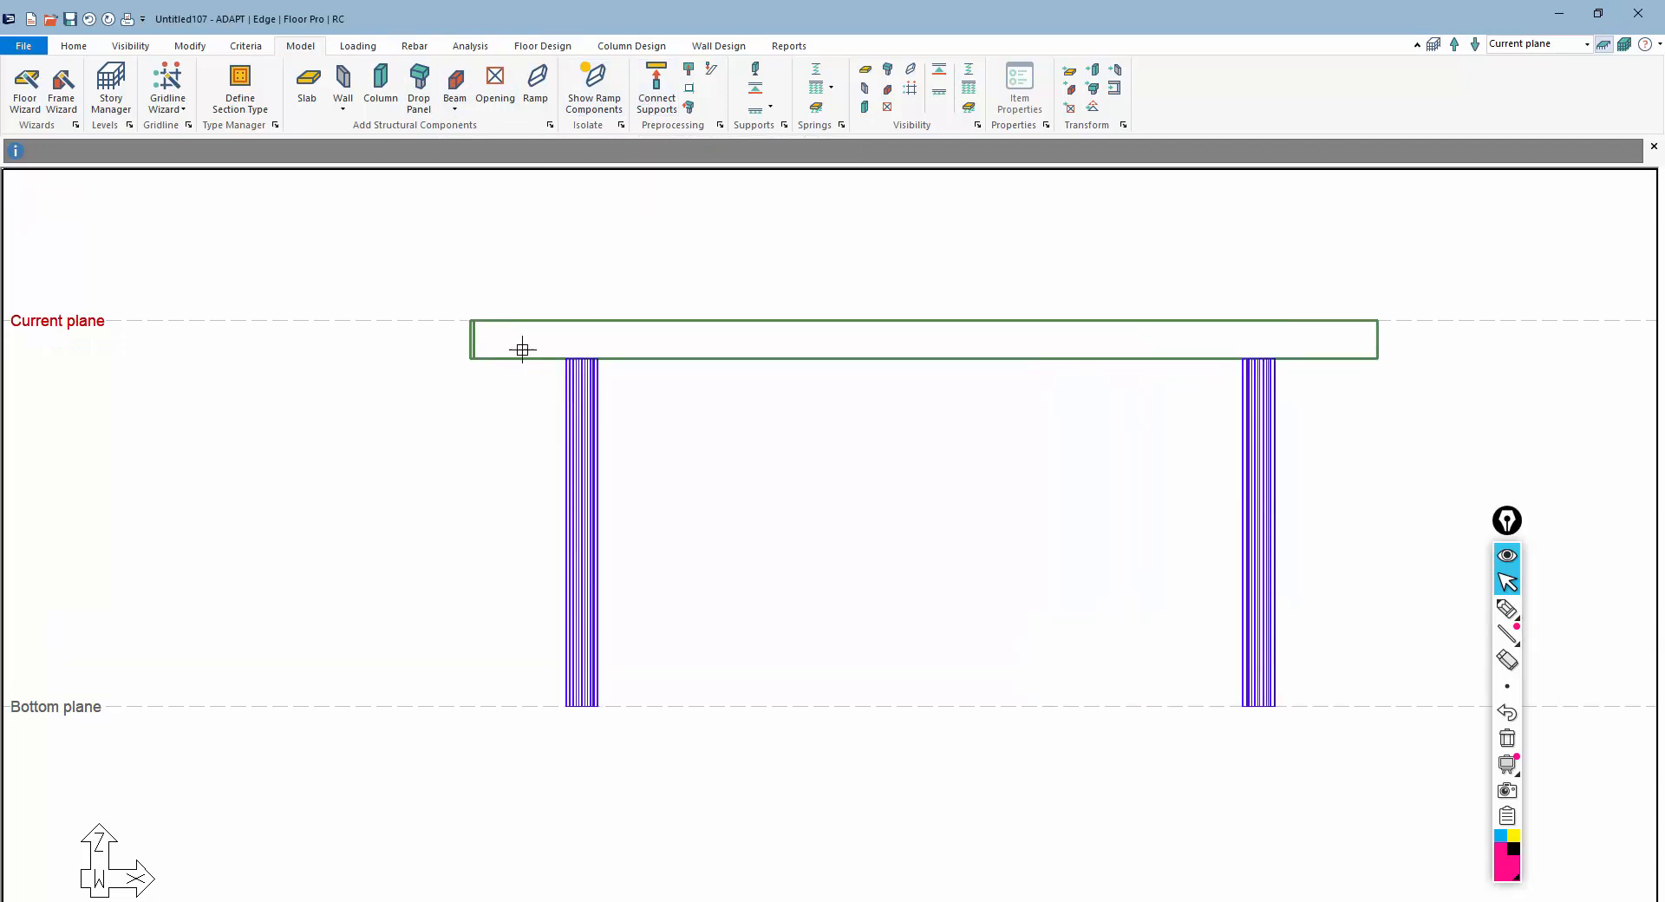
Step: Sketch pen outlines of the column tops extending into the slab, and clear the sketch
scroll(522, 350, "up", 2)
left_click(1508, 609)
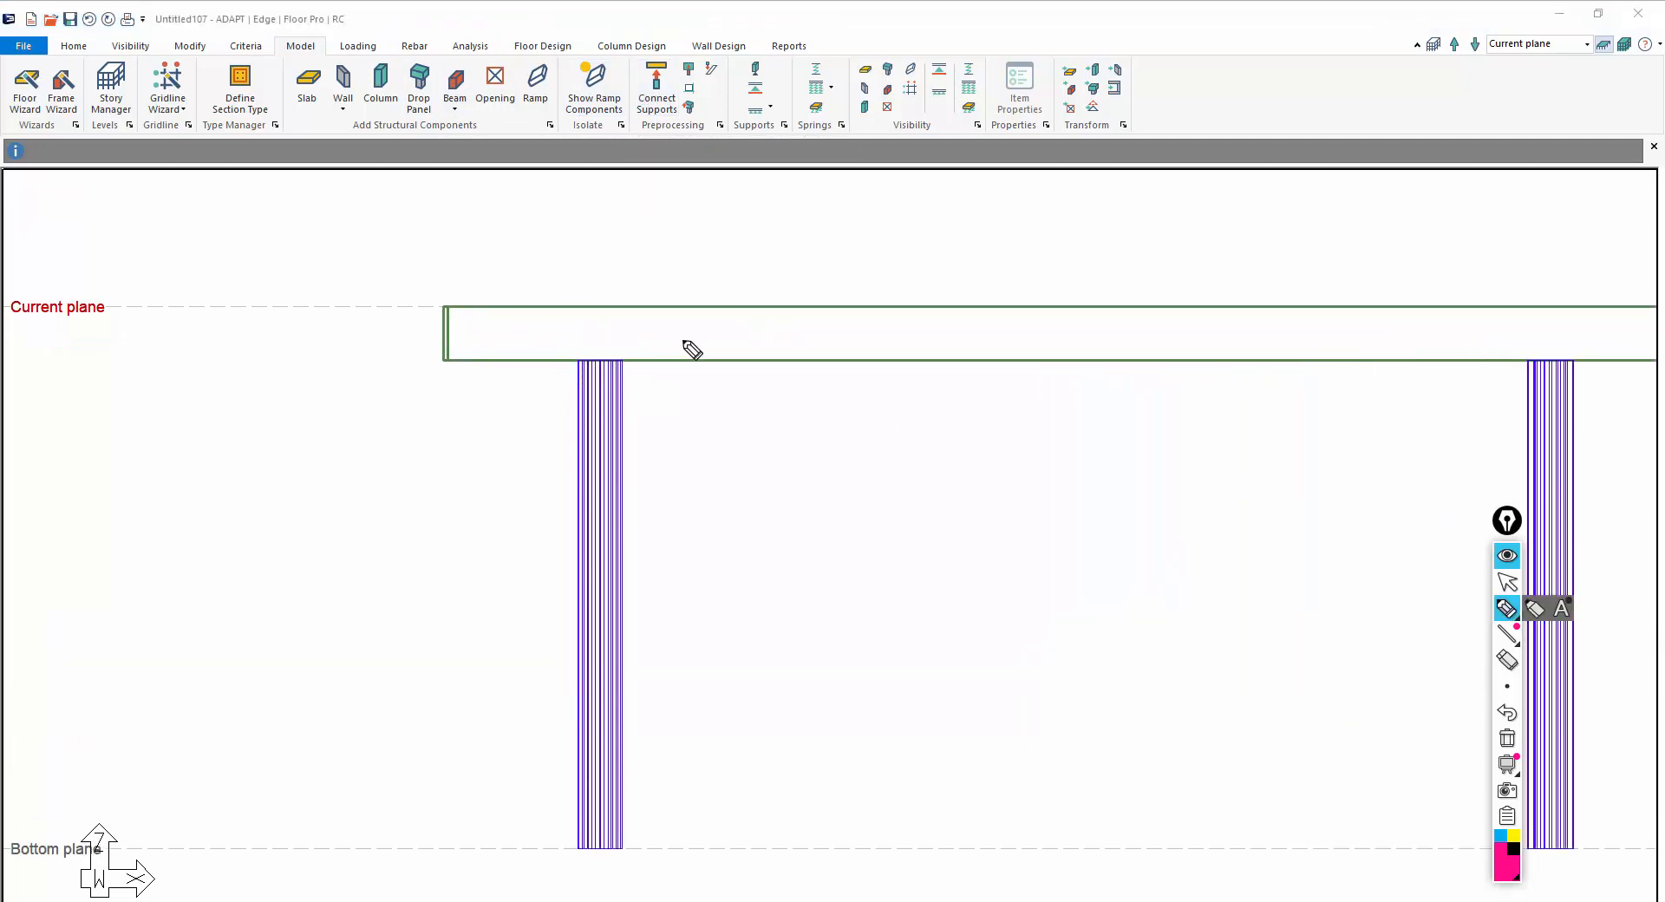
mouse_move(577, 360)
left_mouse_down()
mouse_move(577, 346)
mouse_move(618, 361)
left_mouse_up()
mouse_move(1528, 362)
left_mouse_down()
mouse_move(1528, 342)
mouse_move(1571, 359)
left_mouse_up()
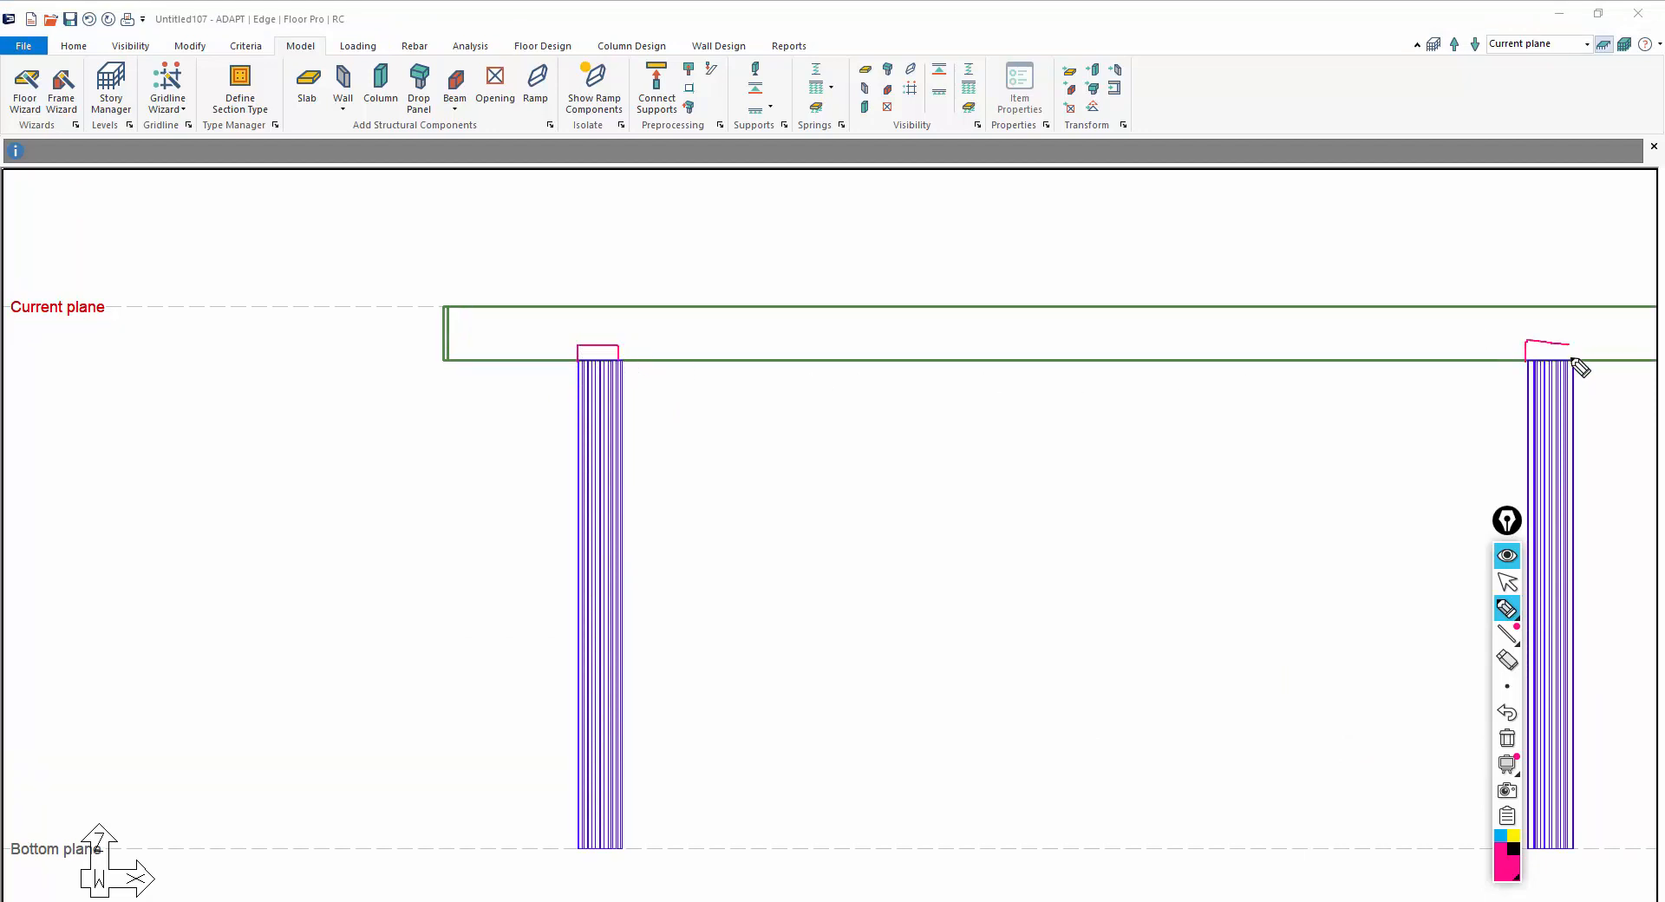
left_click(1507, 738)
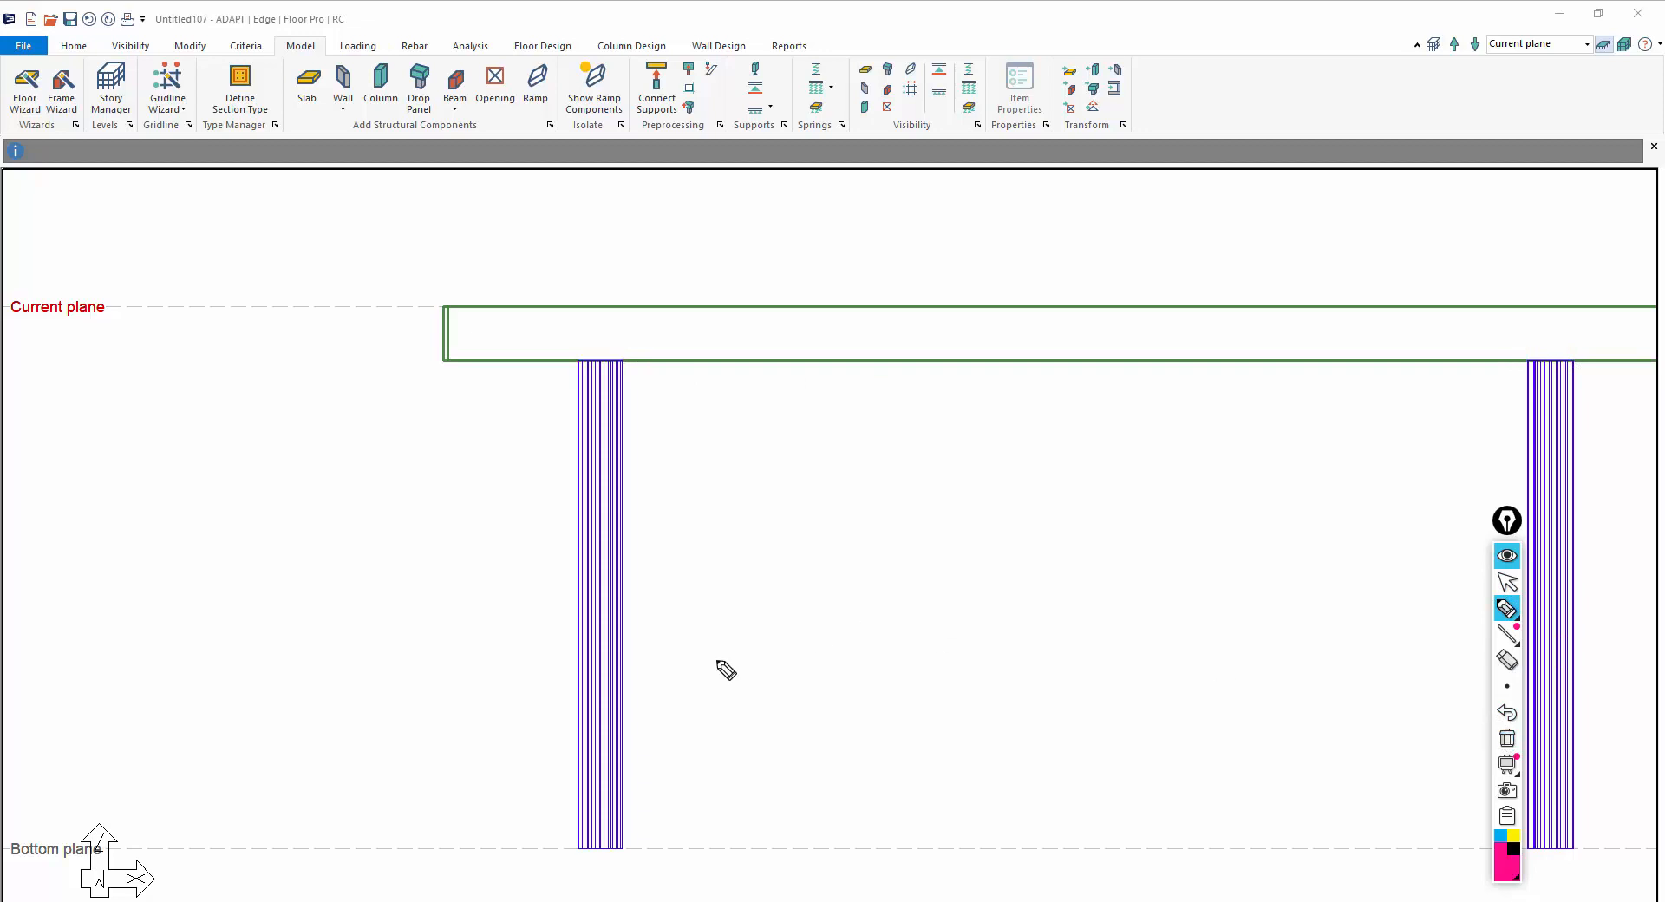
left_click(1507, 582)
Step: Set the top Z offset of the upper-left column to 24 in
left_click(579, 433)
double_click(582, 432)
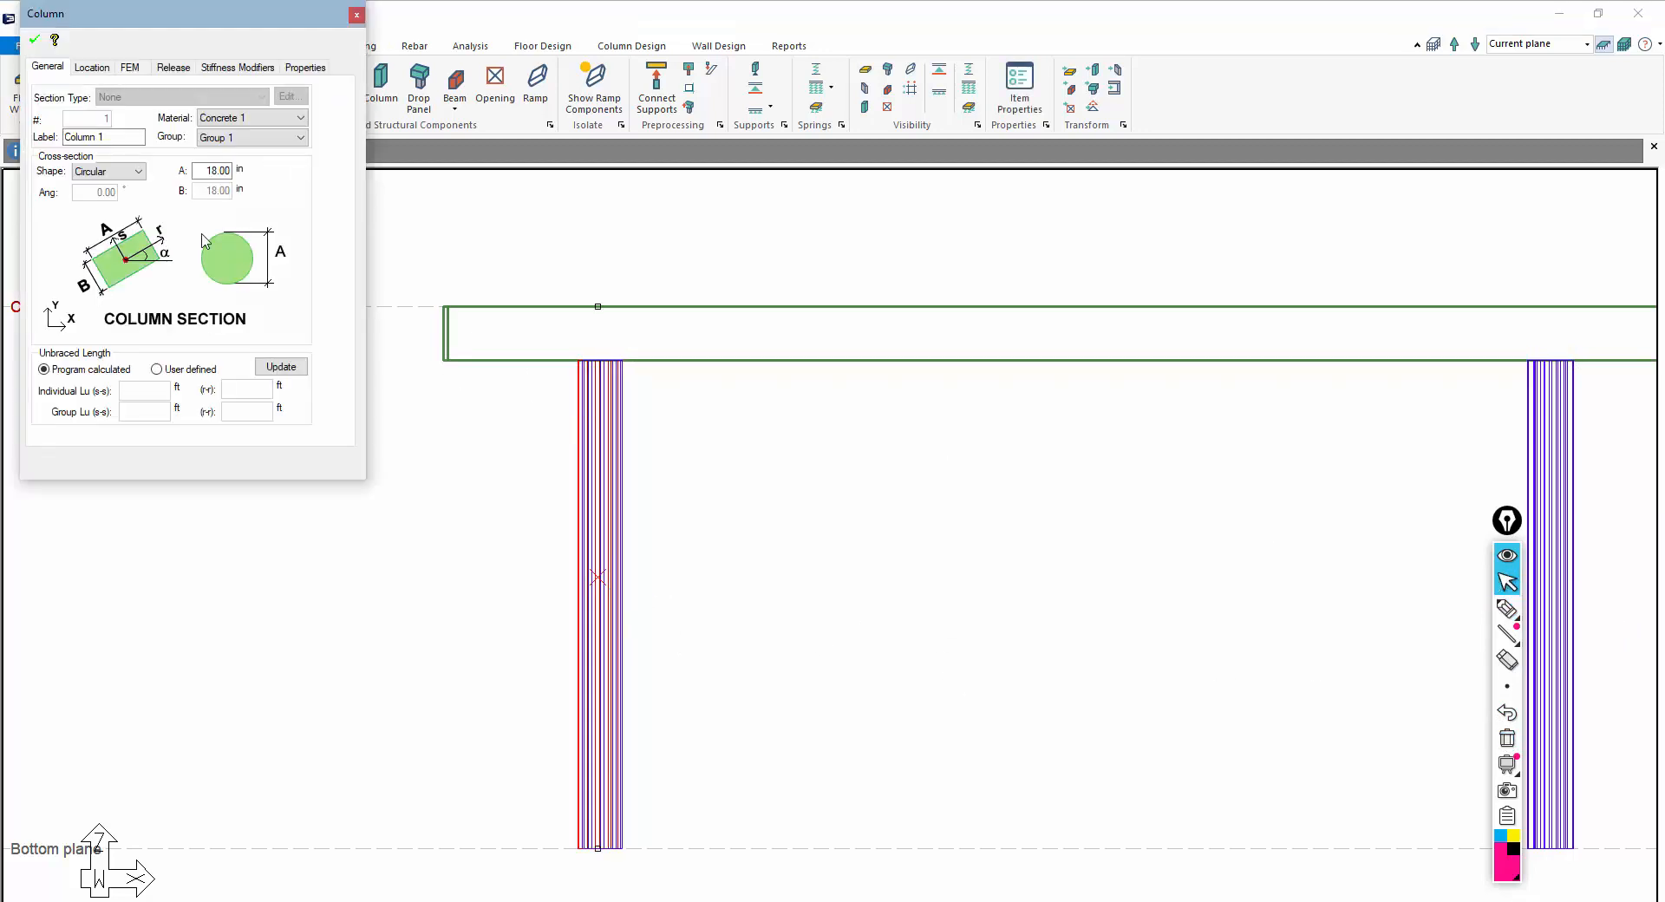
left_click(90, 67)
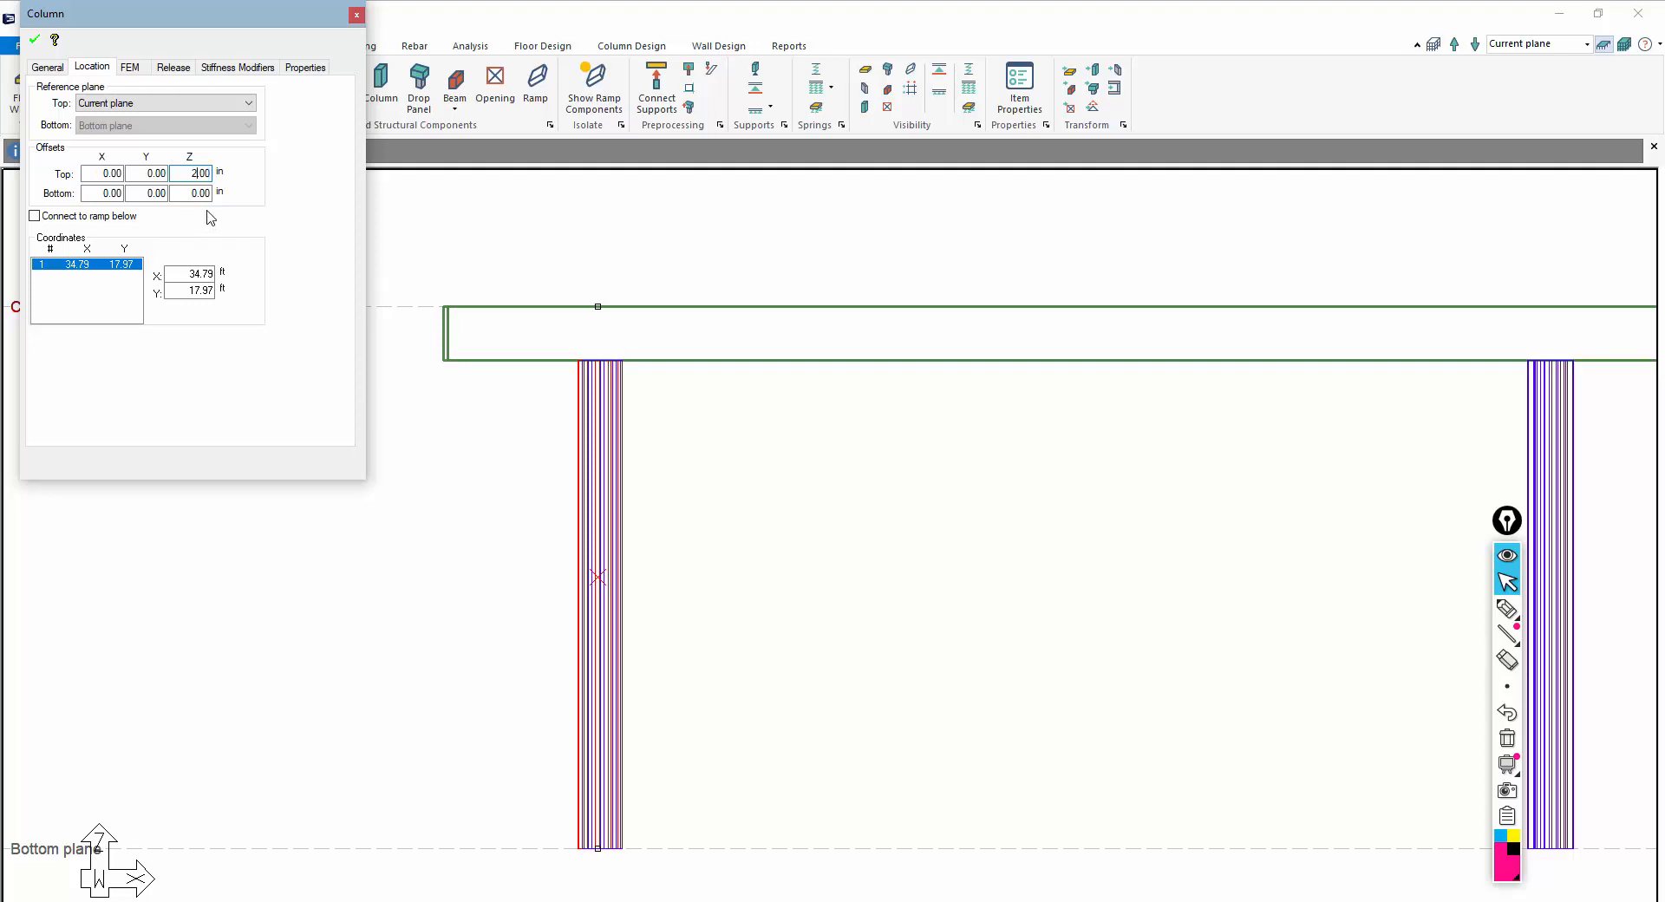
left_click(35, 39)
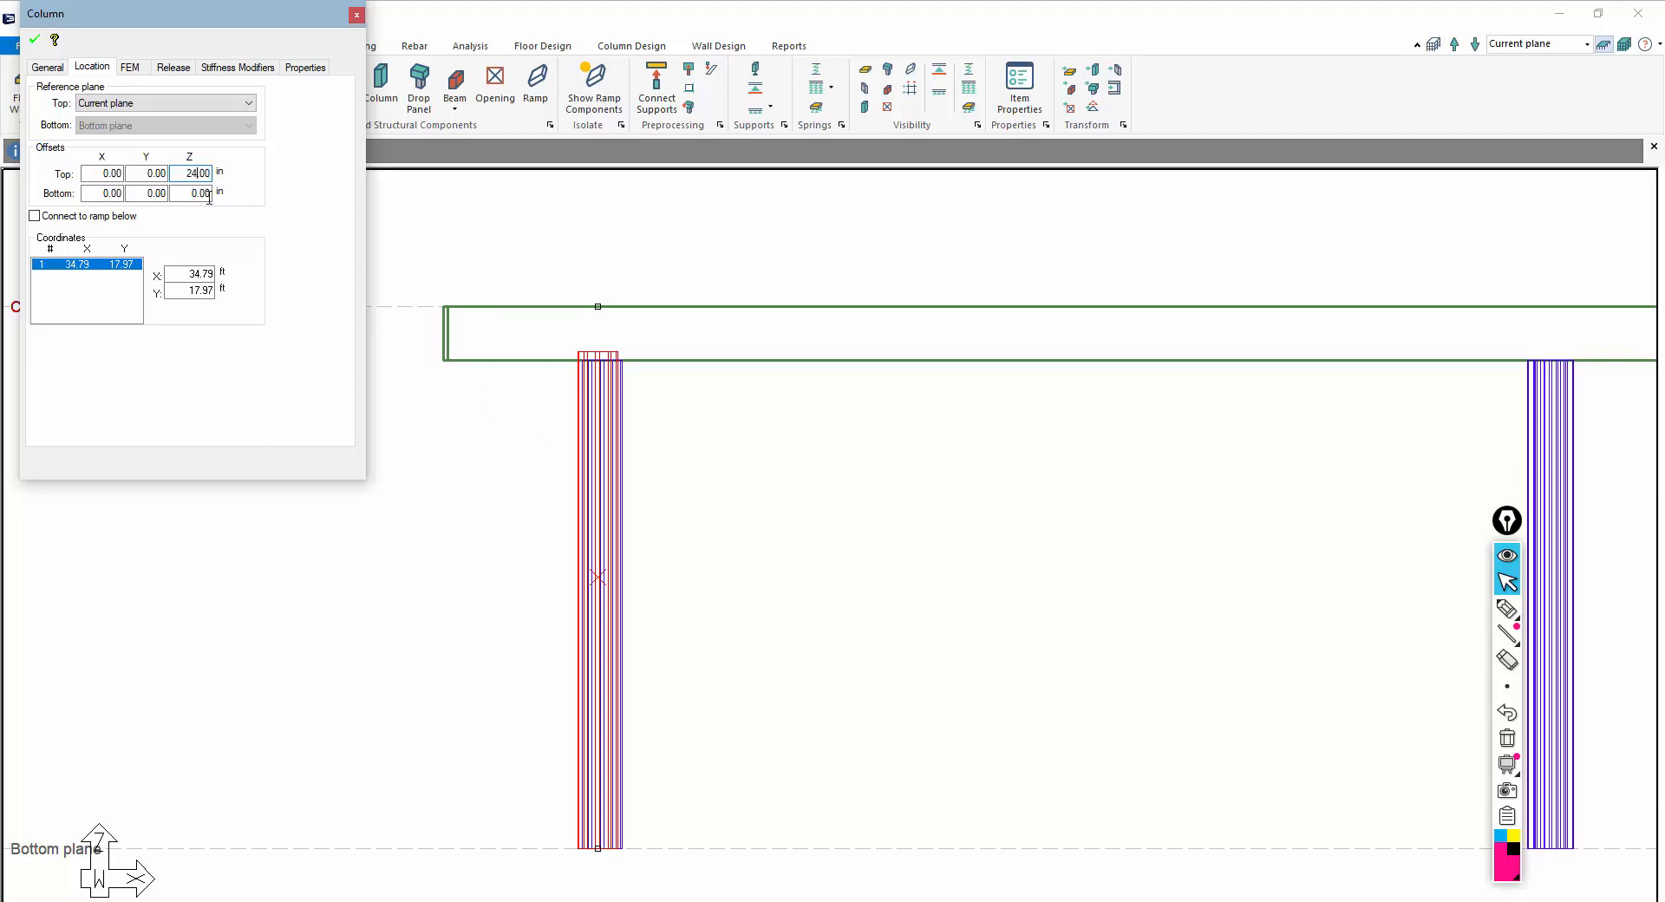
left_click(39, 41)
key("Escape")
Step: In plan view, set the upper-left column's bottom X offset to -60 in so that it slopes outward
scroll(639, 424, "down", 3)
scroll(1110, 805, "down", 1)
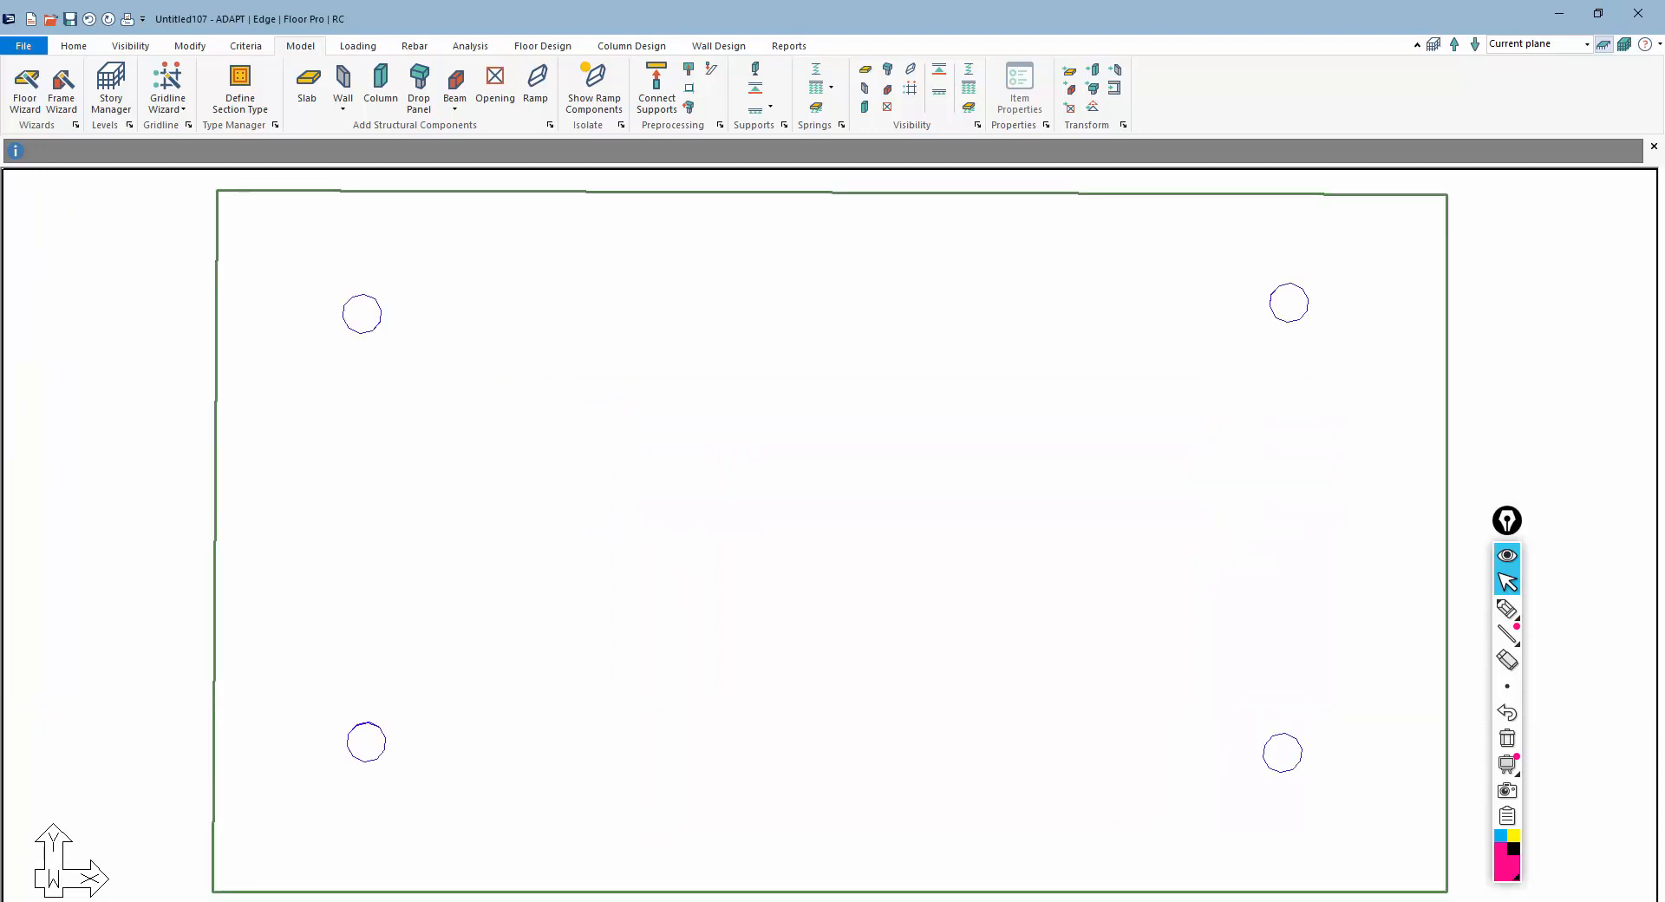
scroll(830, 455, "down", 3)
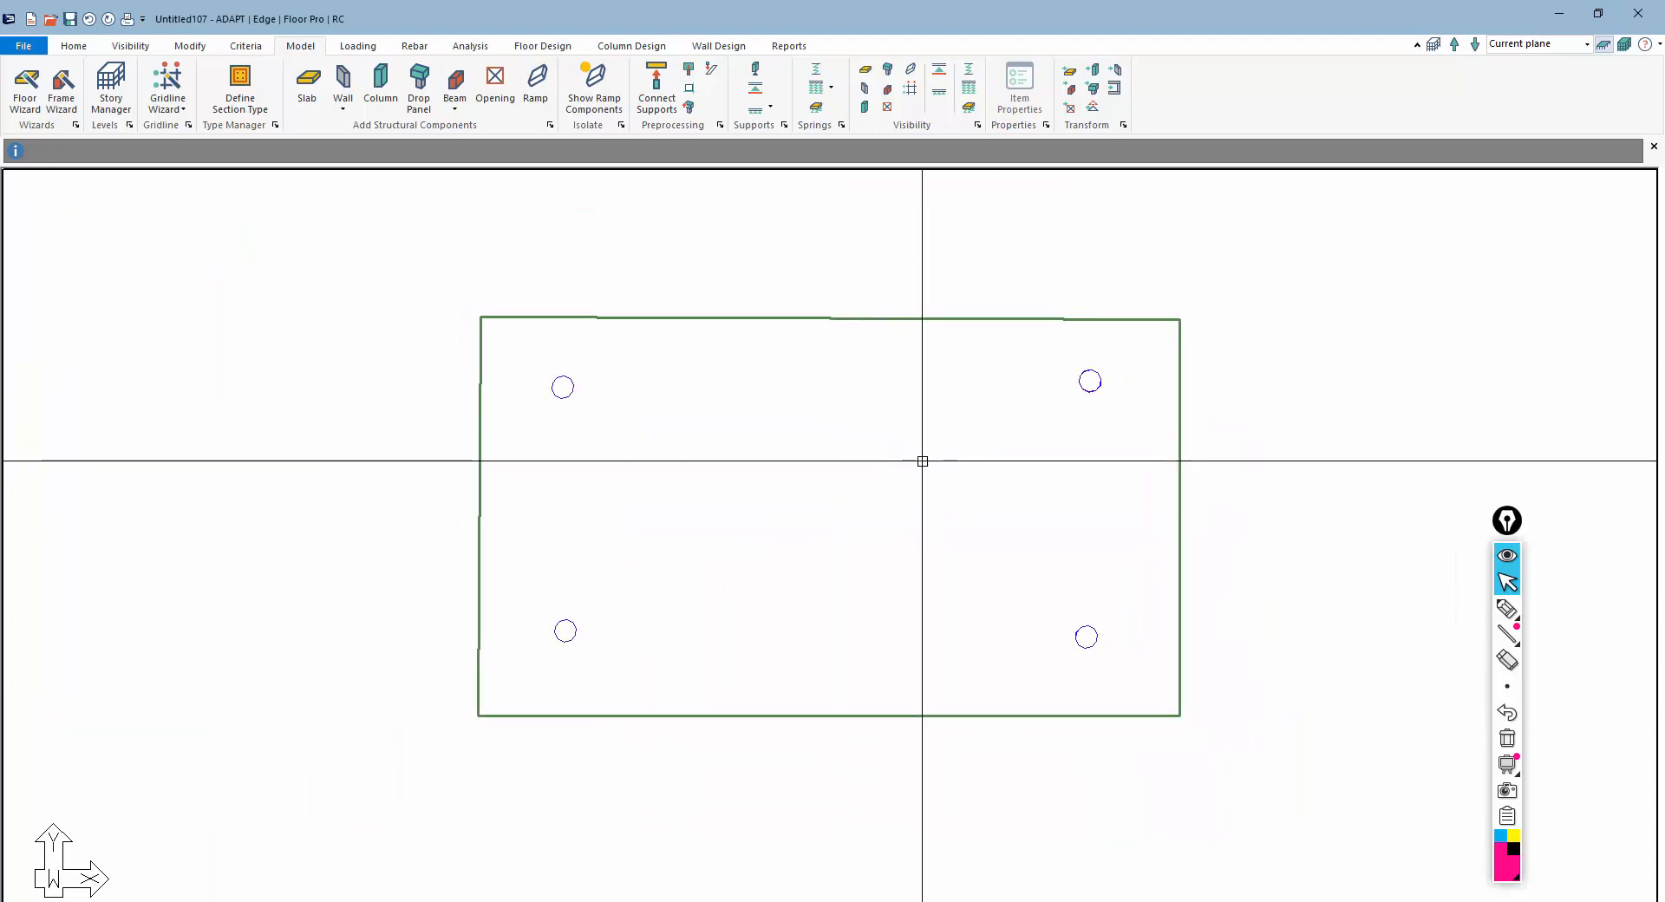
double_click(552, 390)
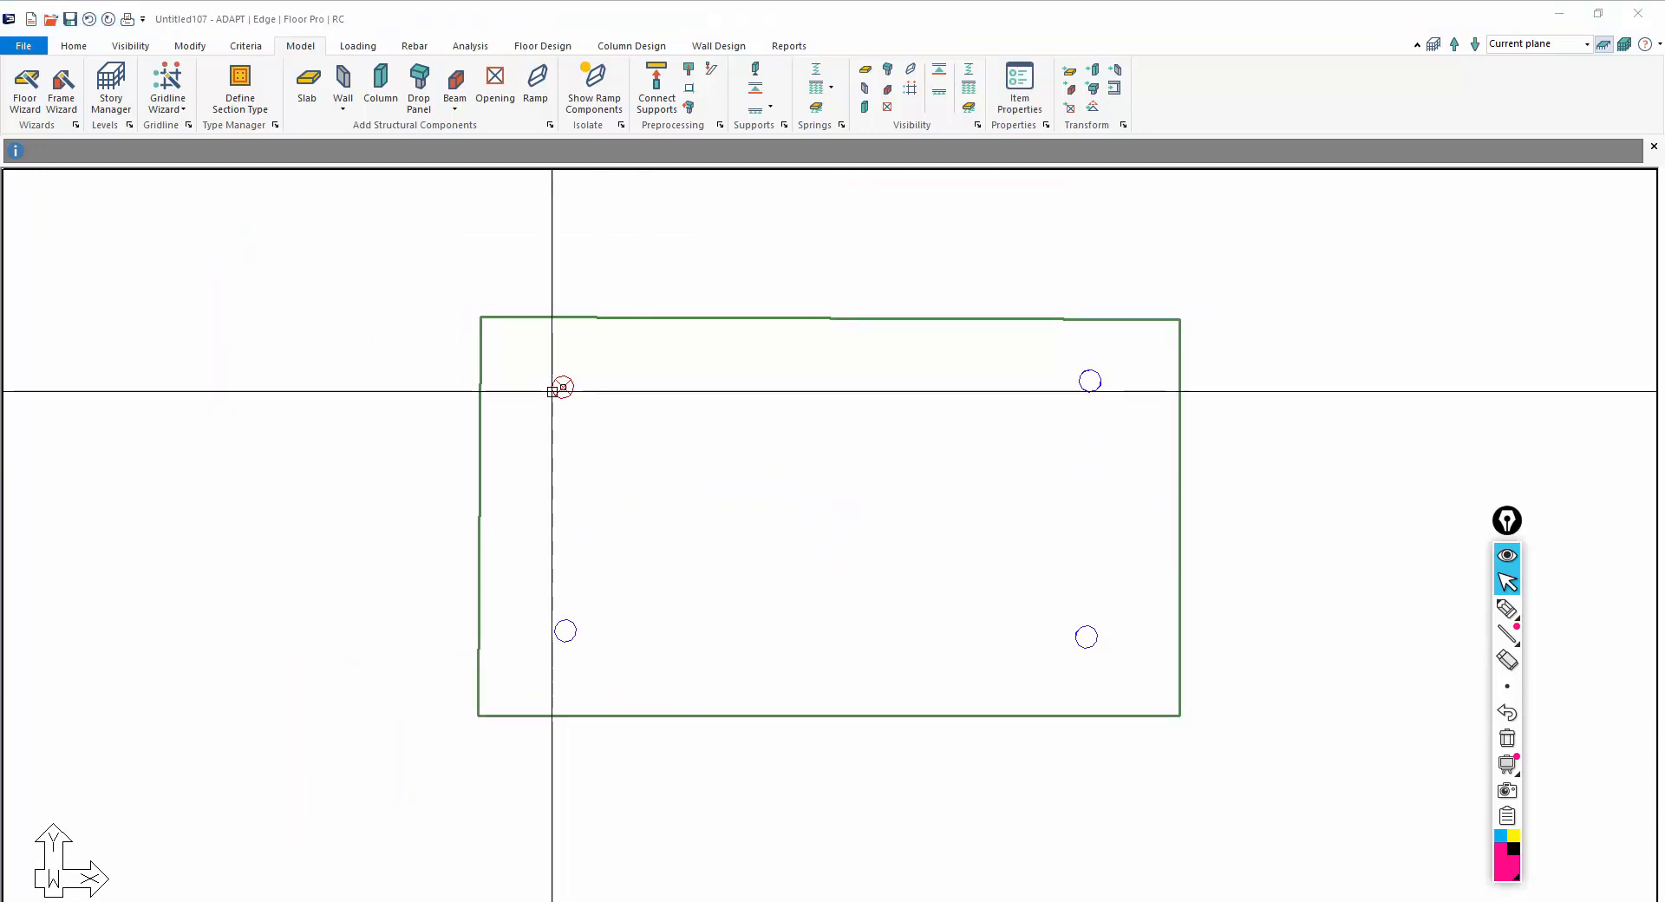
left_click(92, 68)
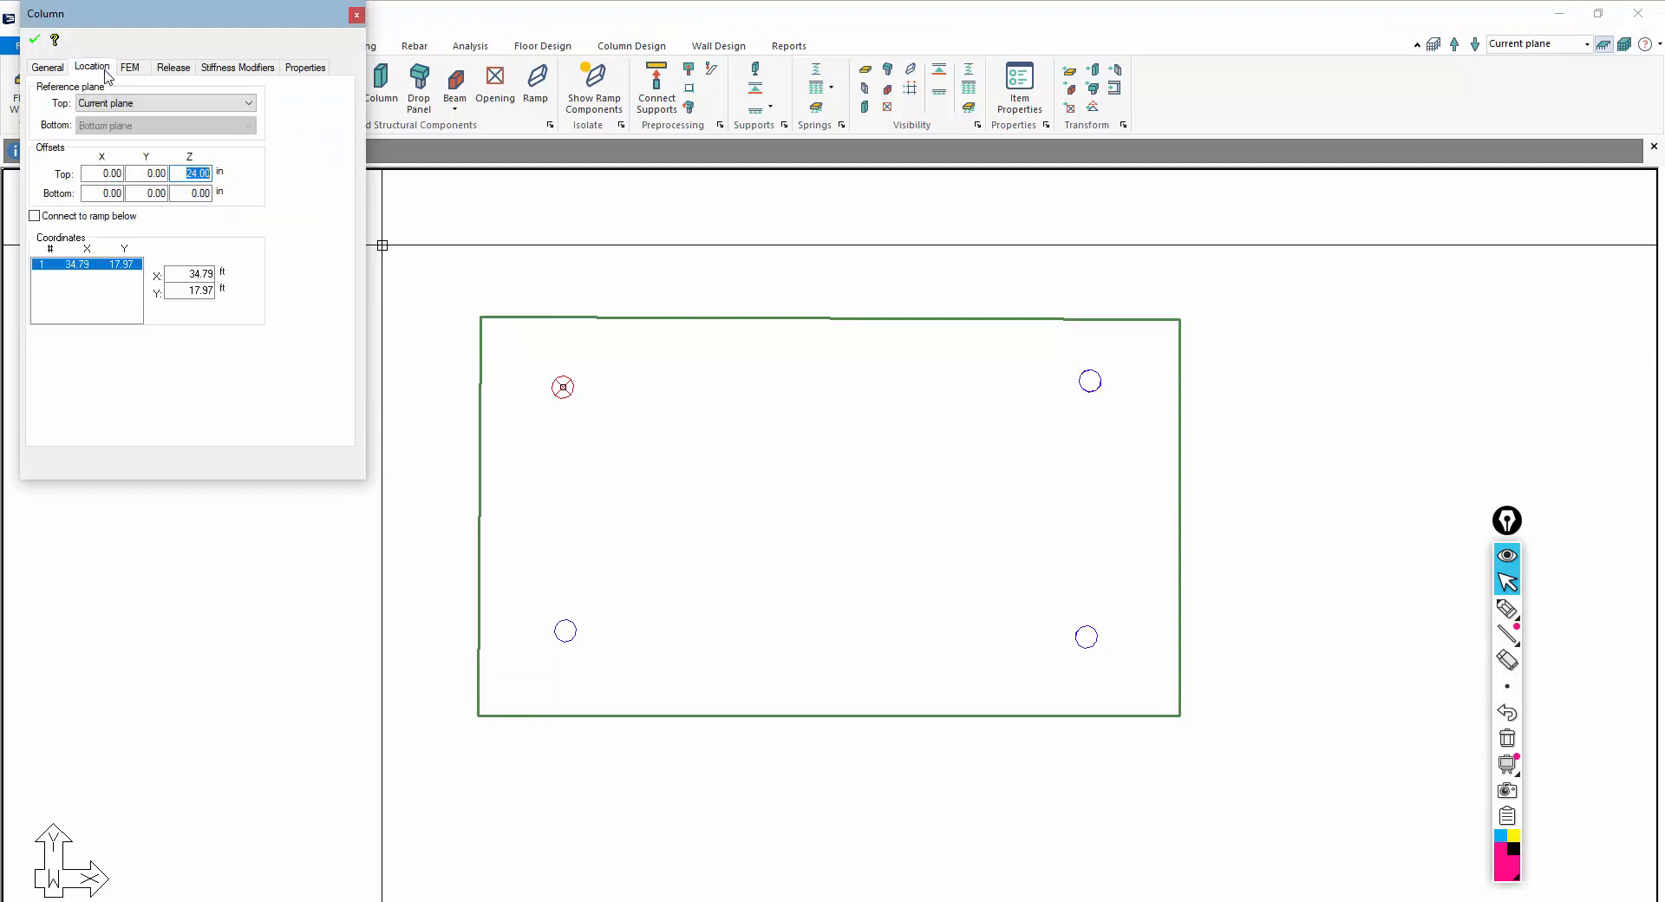
double_click(124, 193)
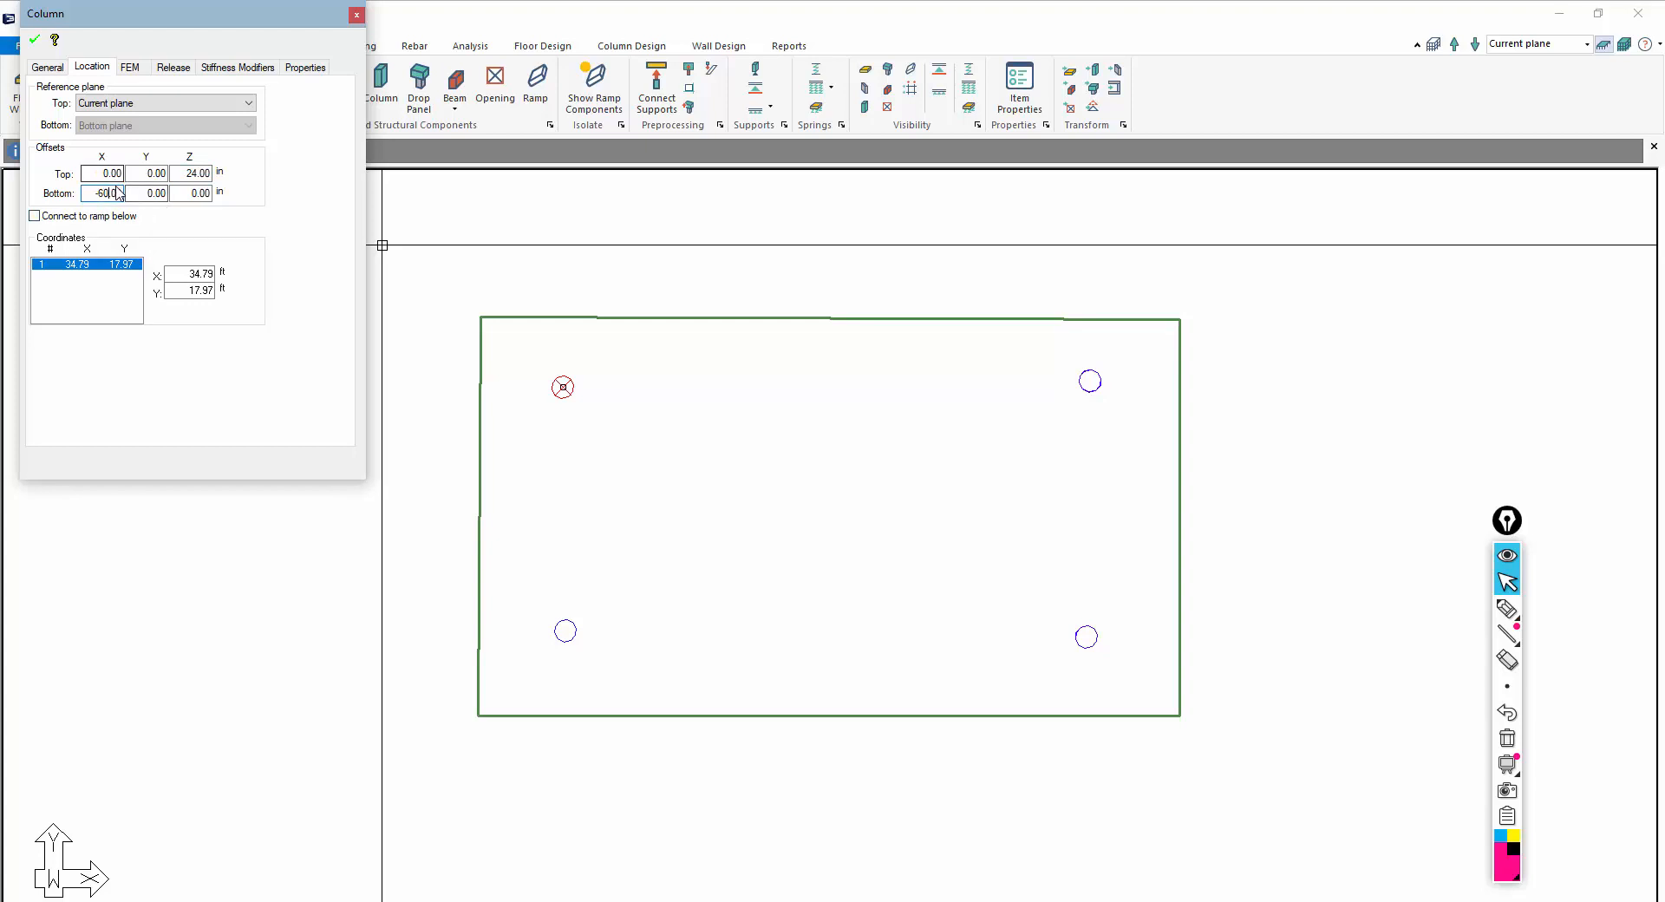
left_click(35, 39)
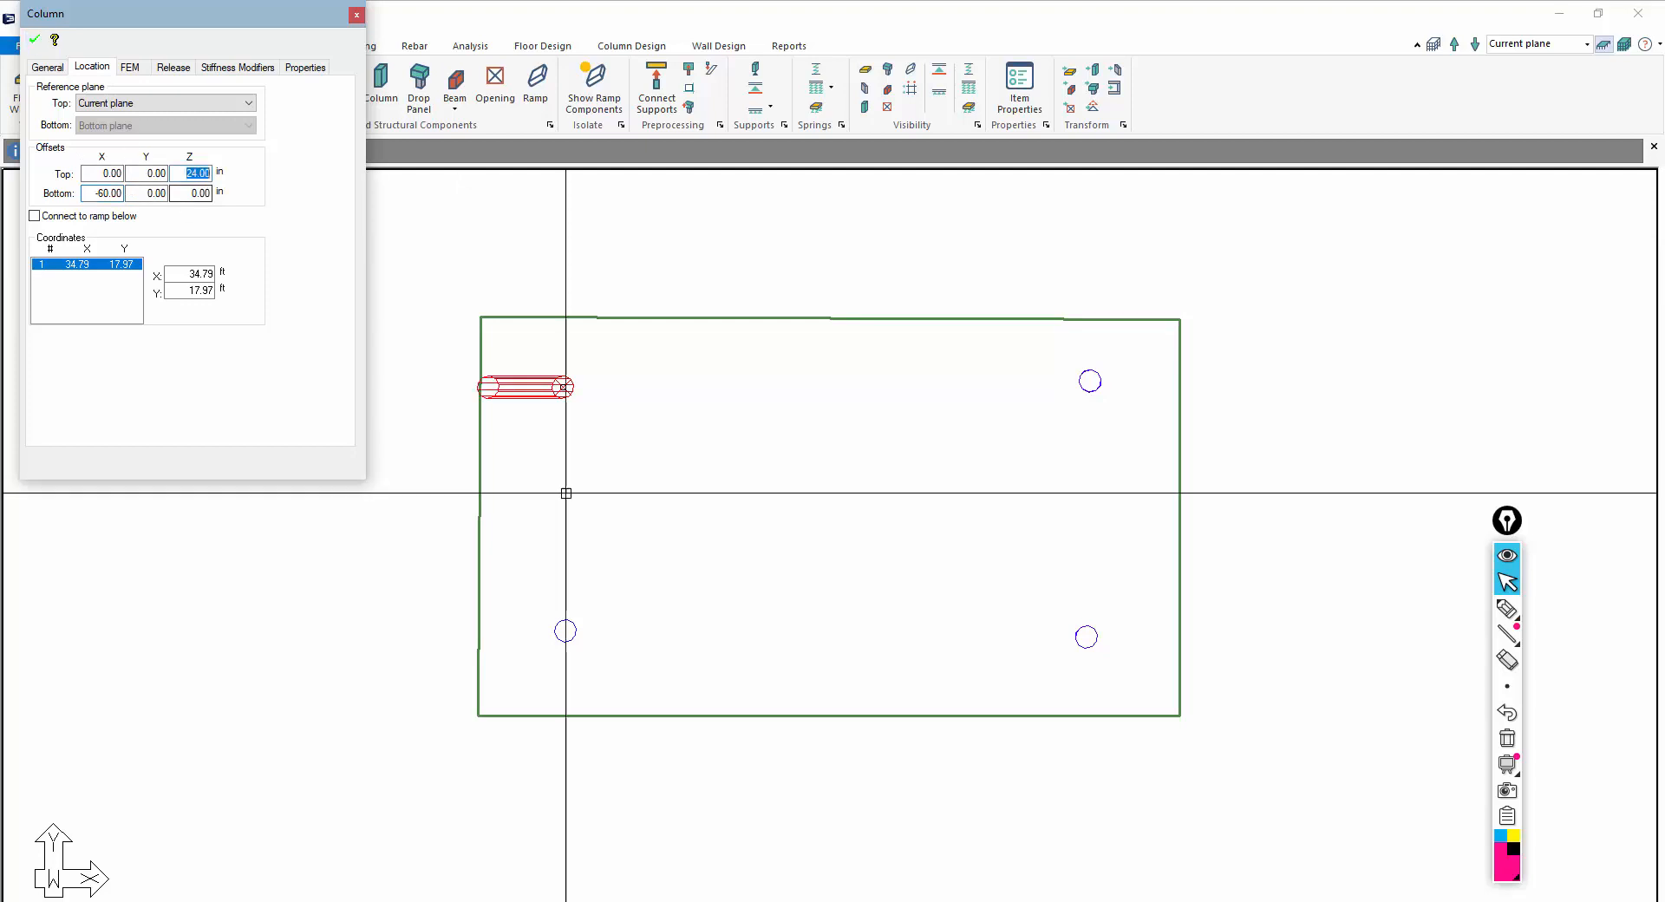
Step: Give the lower-left column the same -60 in bottom X offset as the upper-left column so that it slopes outward
key("Escape")
double_click(569, 638)
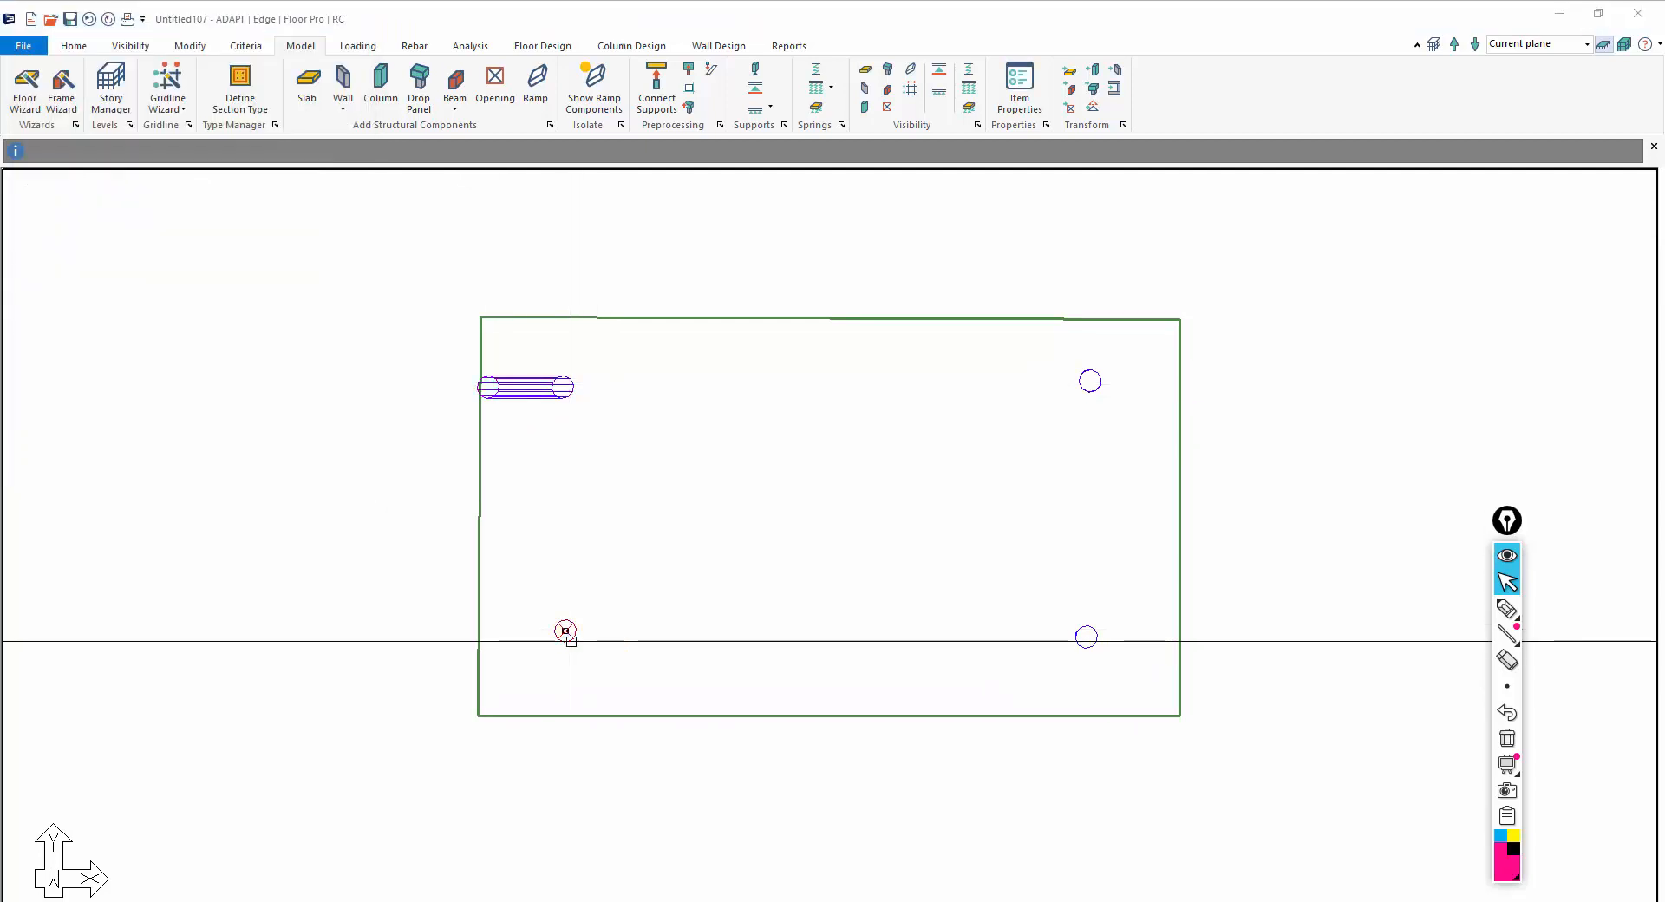
left_click(92, 67)
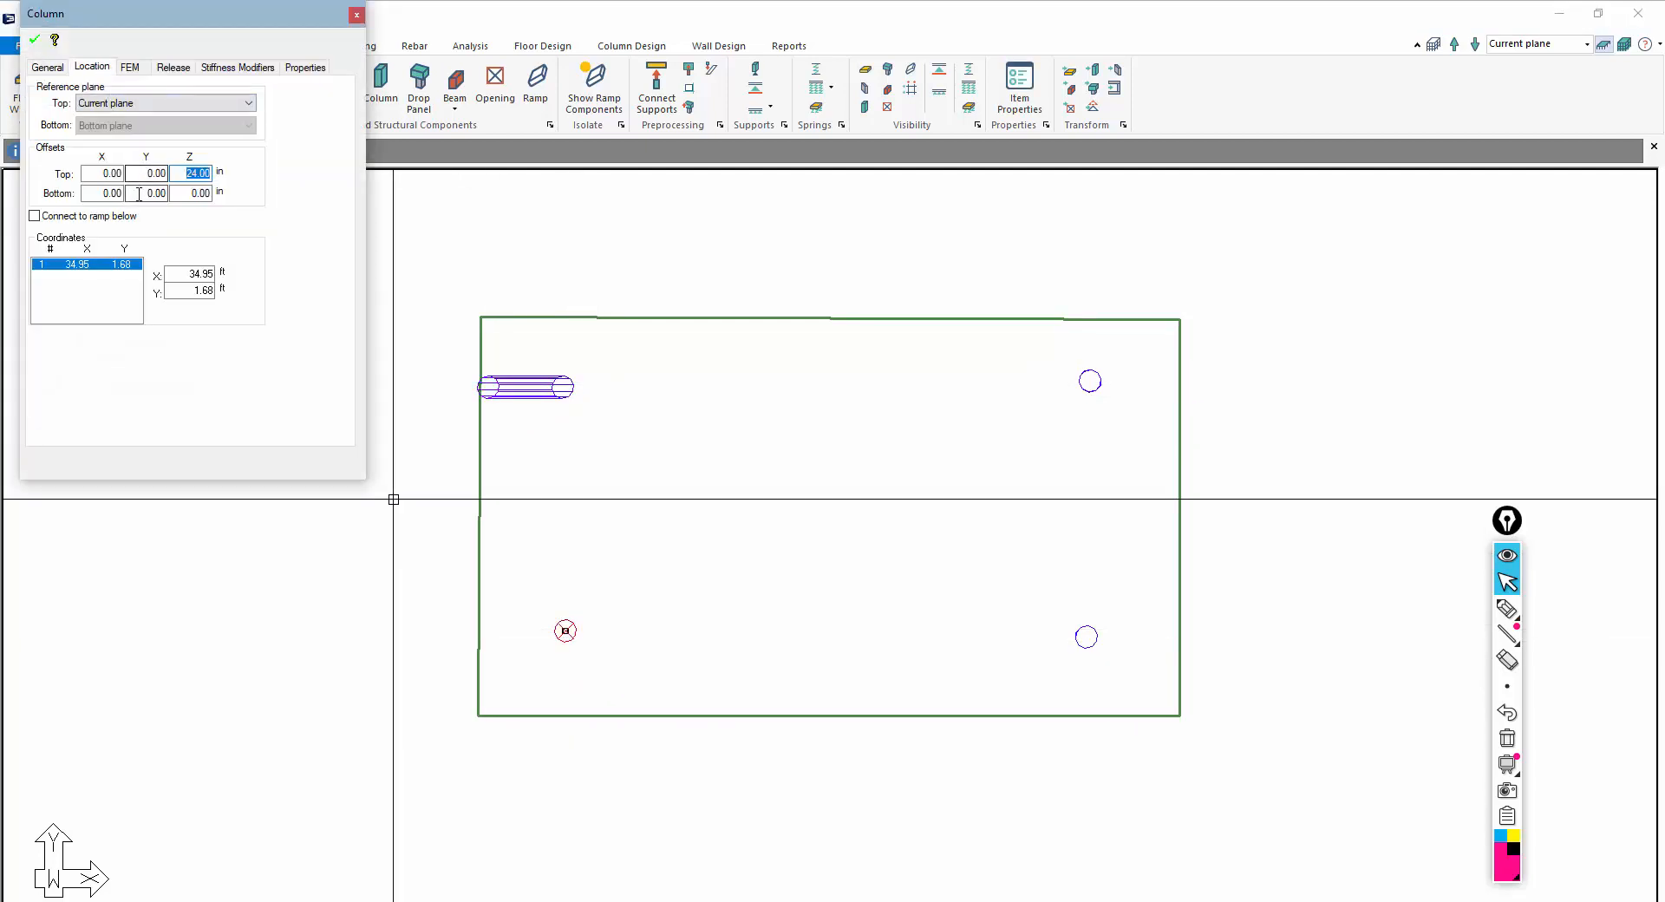
key("Tab")
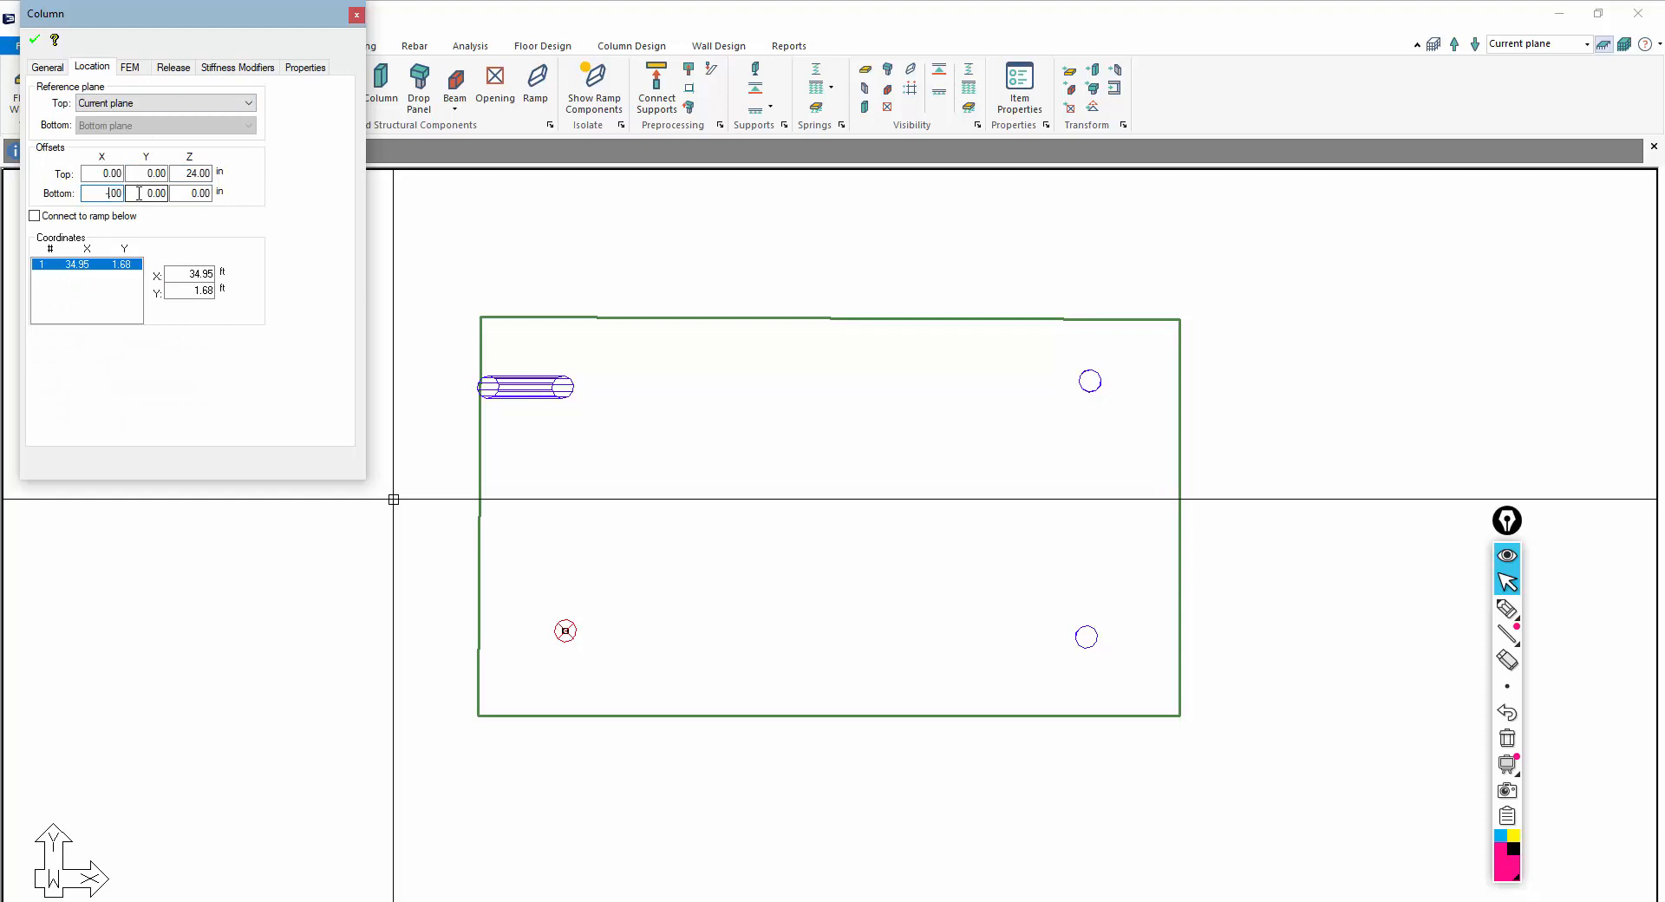
left_click(35, 40)
key("Escape")
Step: Set the upper-right column's bottom X offset to 60 in so that it slopes outward
double_click(1090, 381)
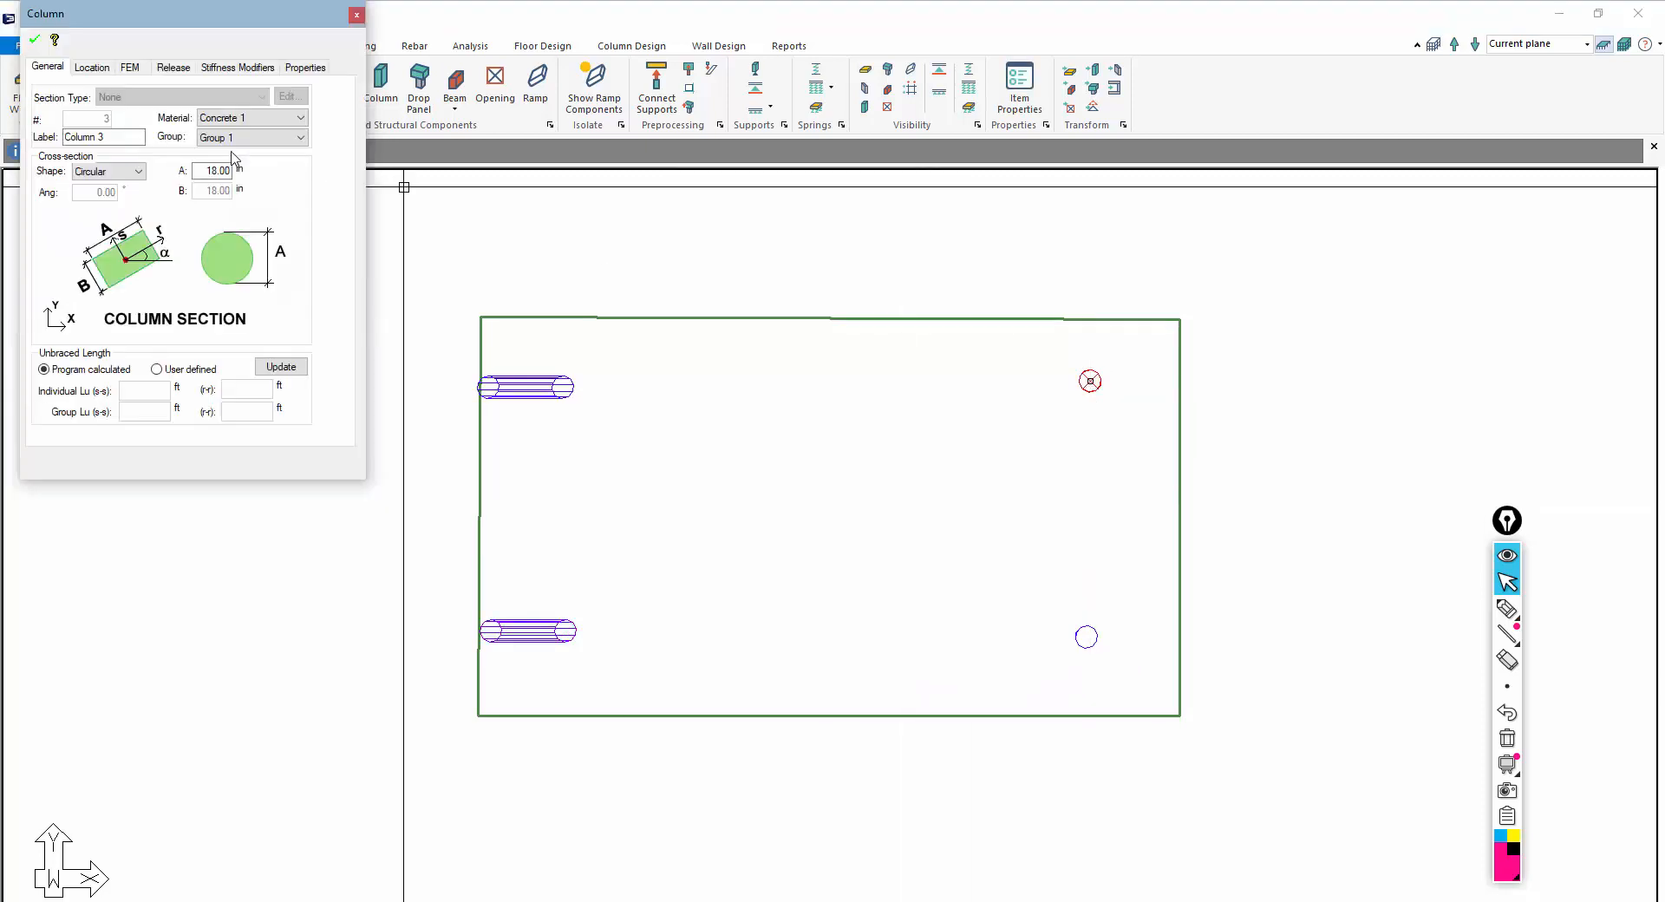
left_click(92, 69)
key("Tab")
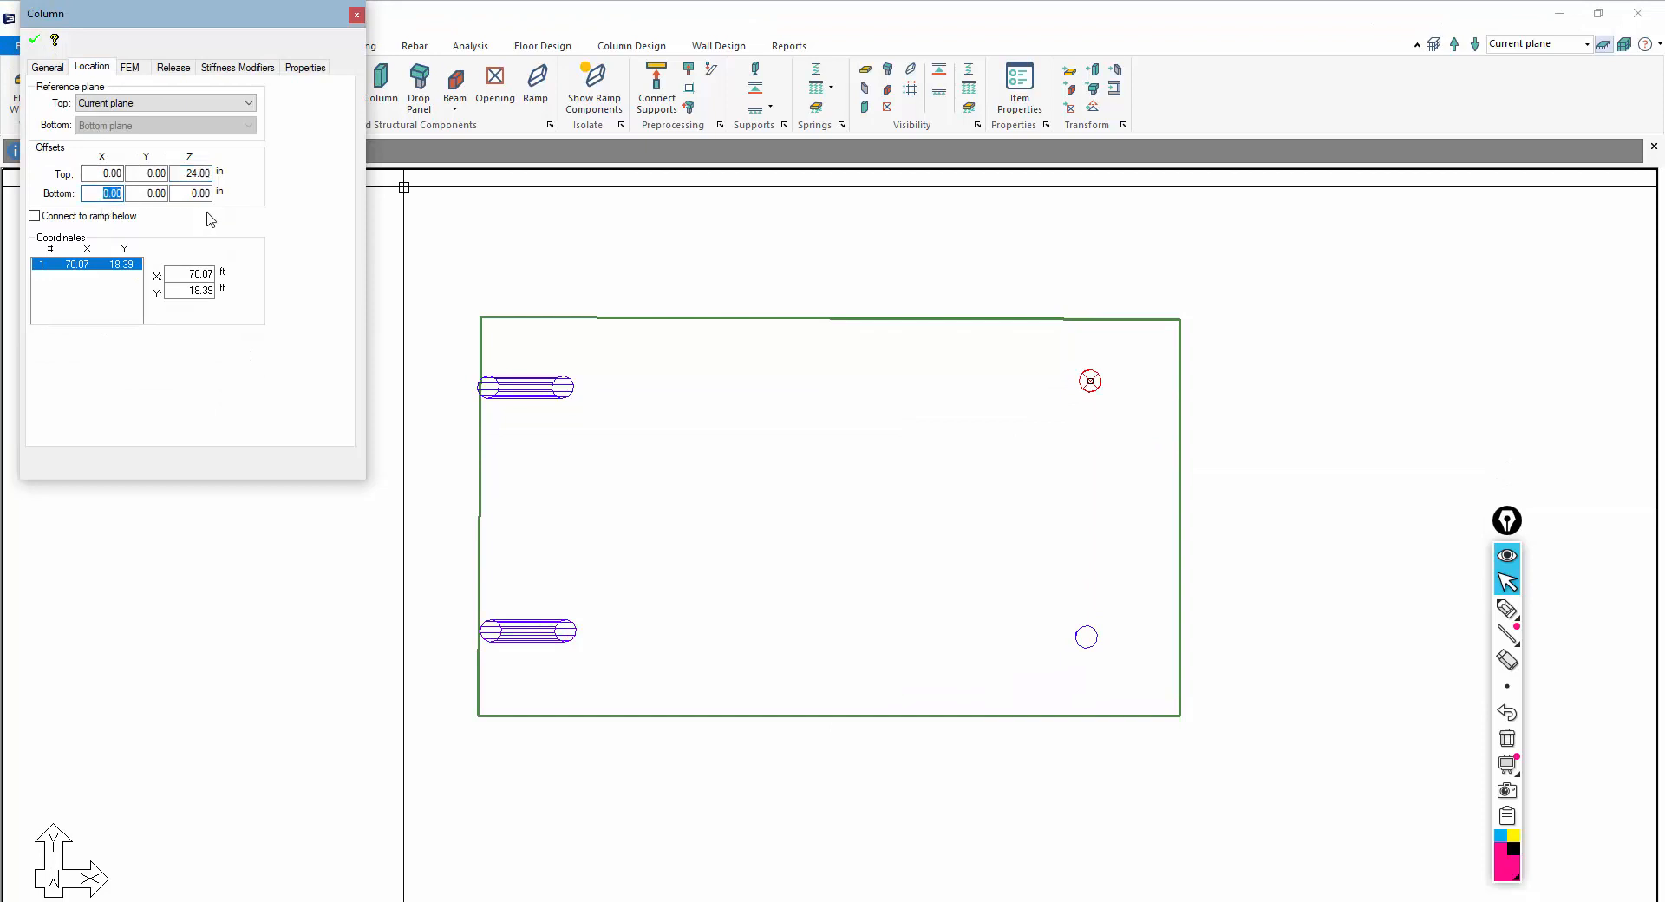
left_click(36, 40)
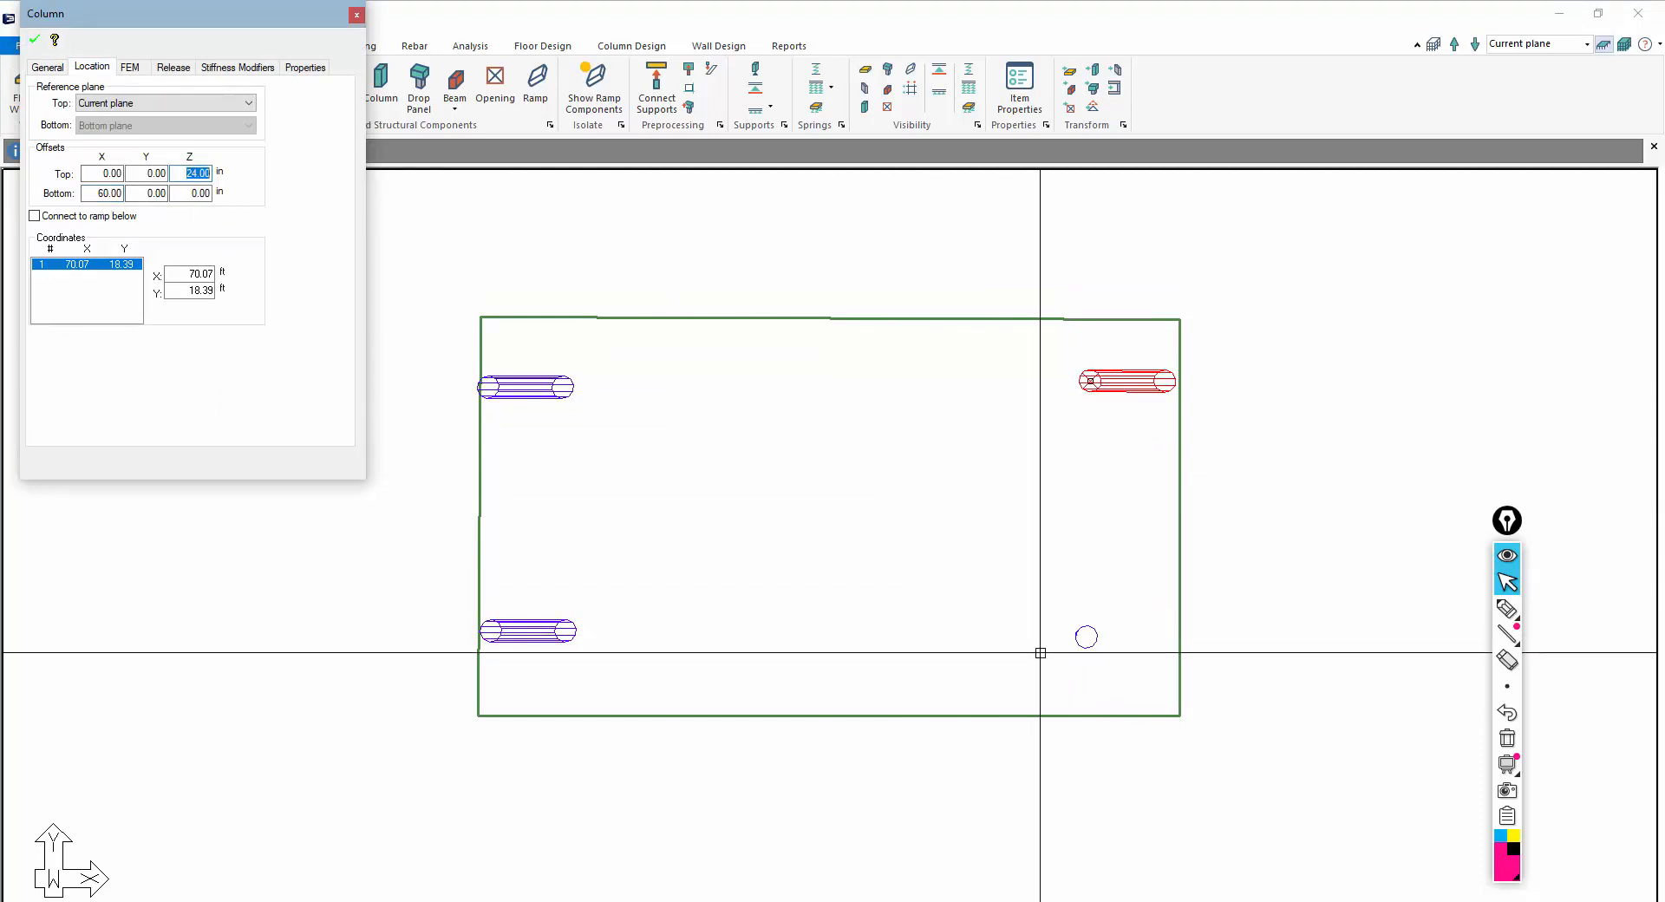
key("Escape")
Step: Set the bottom X offset of the lower-right column to 60 in to slope it outward
double_click(1077, 642)
left_click(92, 67)
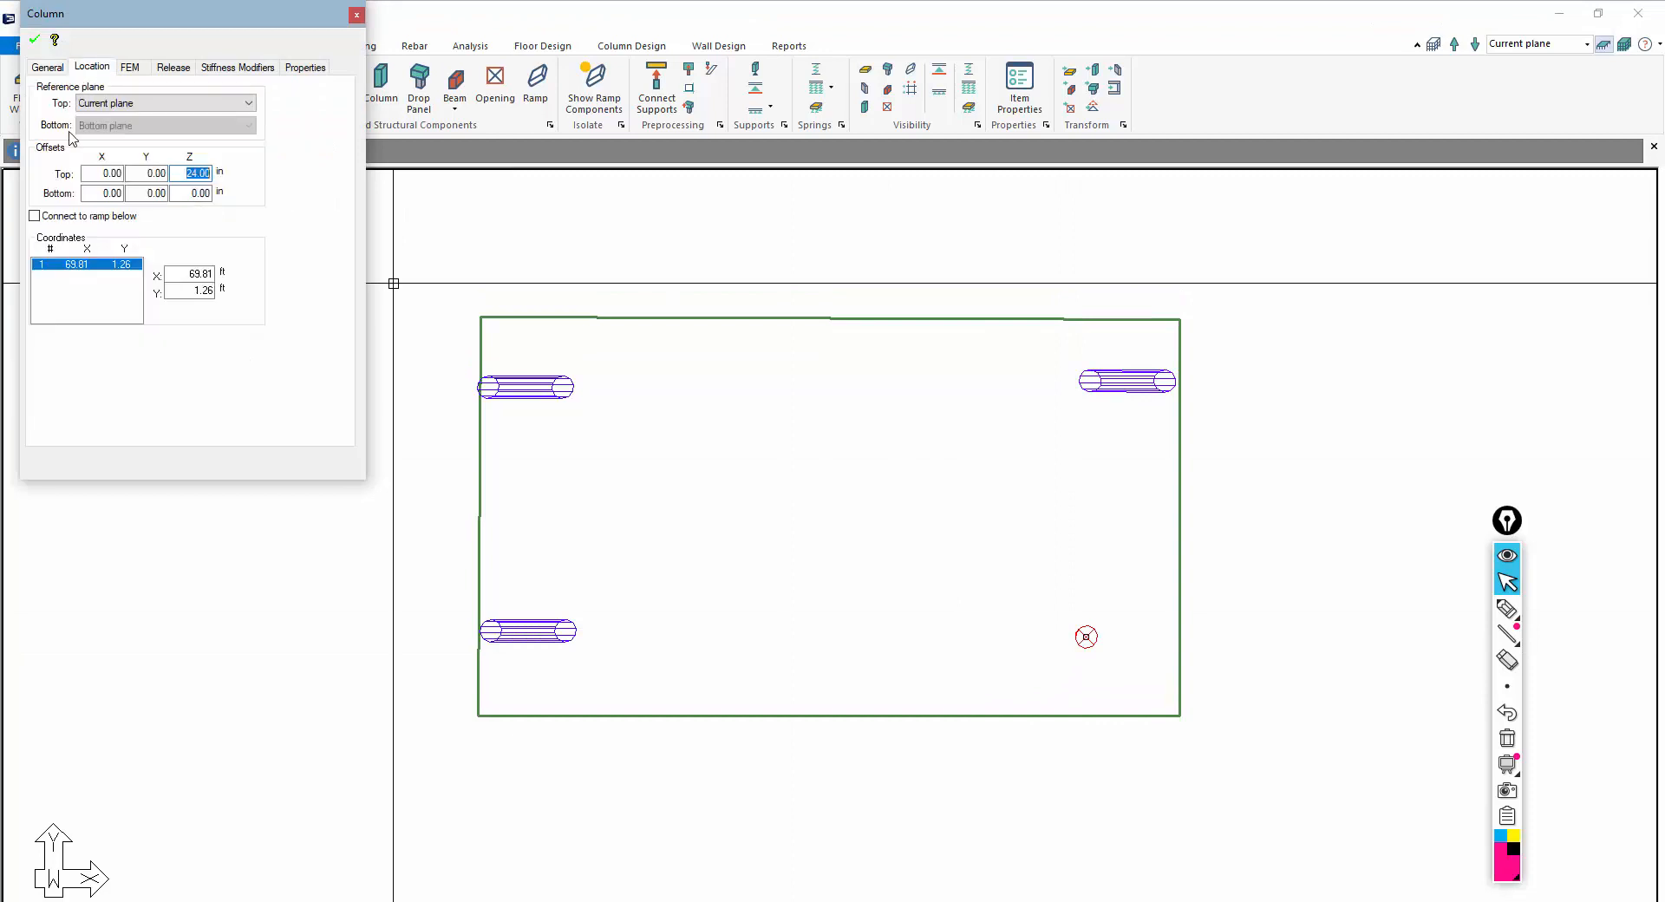
double_click(97, 193)
type("80")
left_click(34, 40)
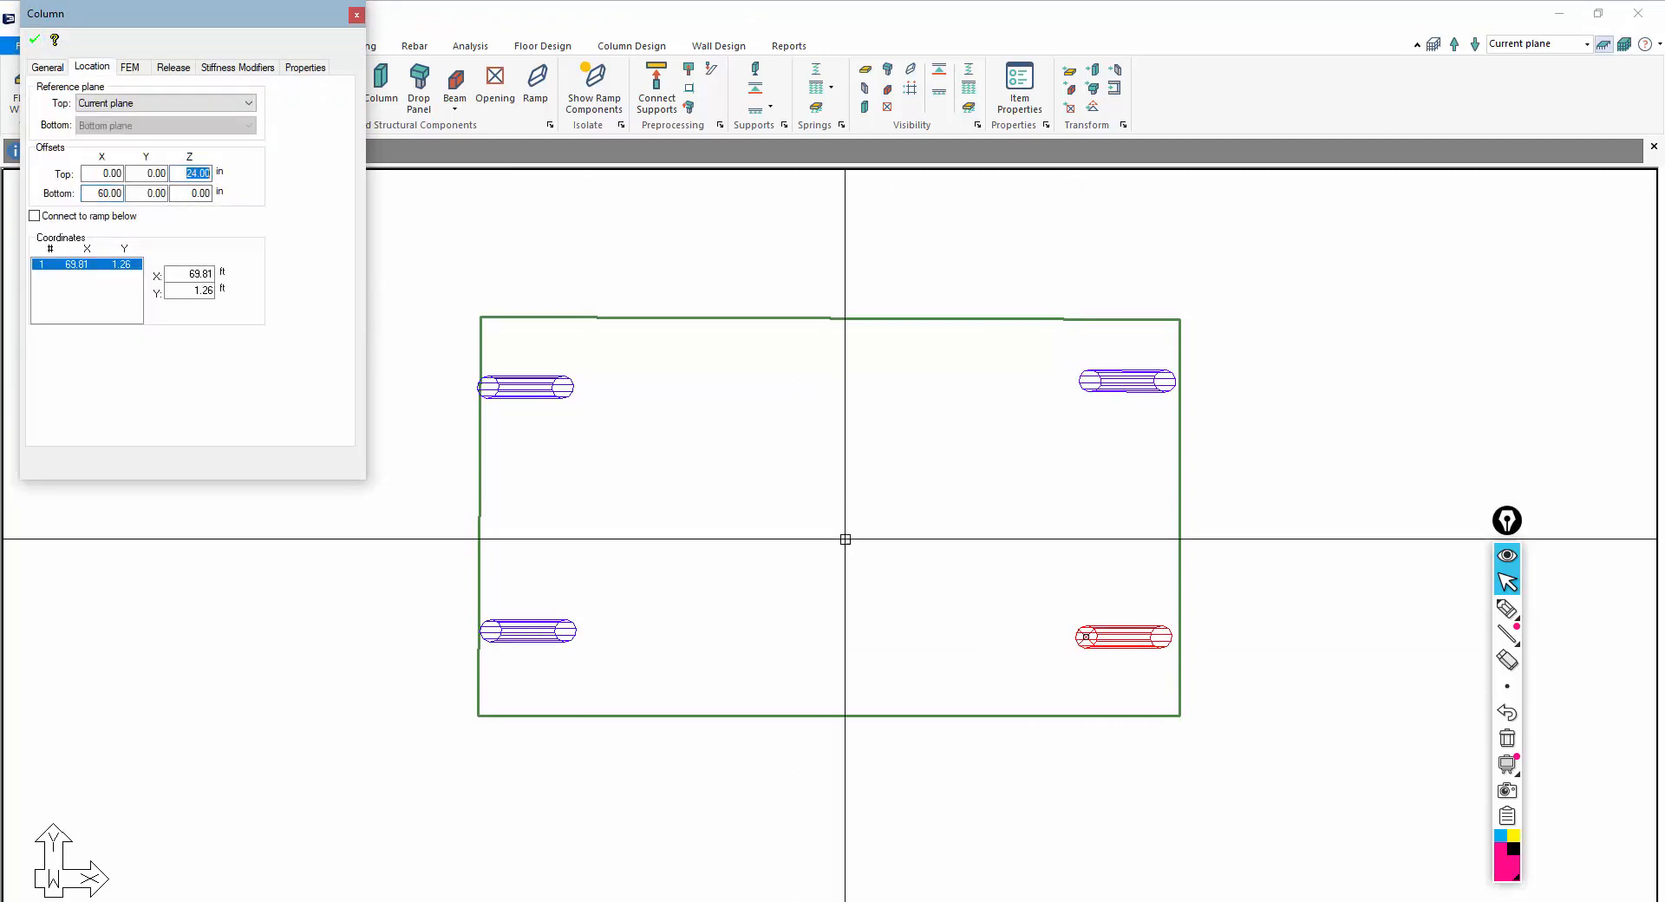
key("Escape")
Step: Render the model in 3D, rotate it to check the inclined columns under the slab, and close the rendering
scroll(909, 549, "down", 1)
scroll(909, 549, "down", 1)
left_click(130, 46)
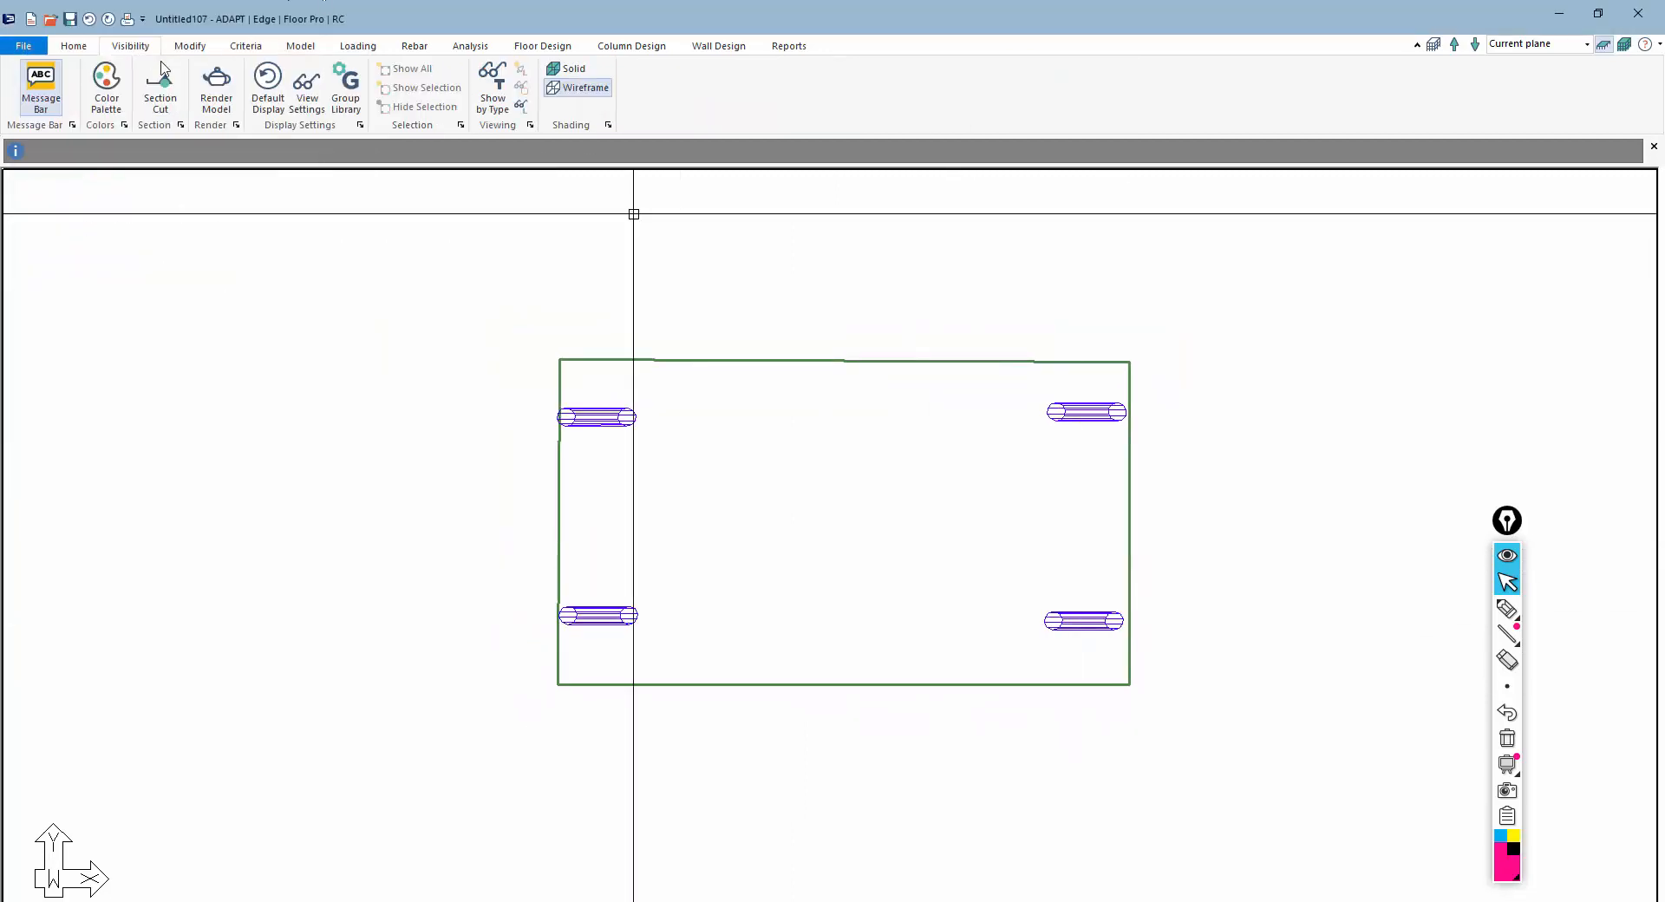
left_click(222, 98)
left_click_drag(576, 476, 694, 442)
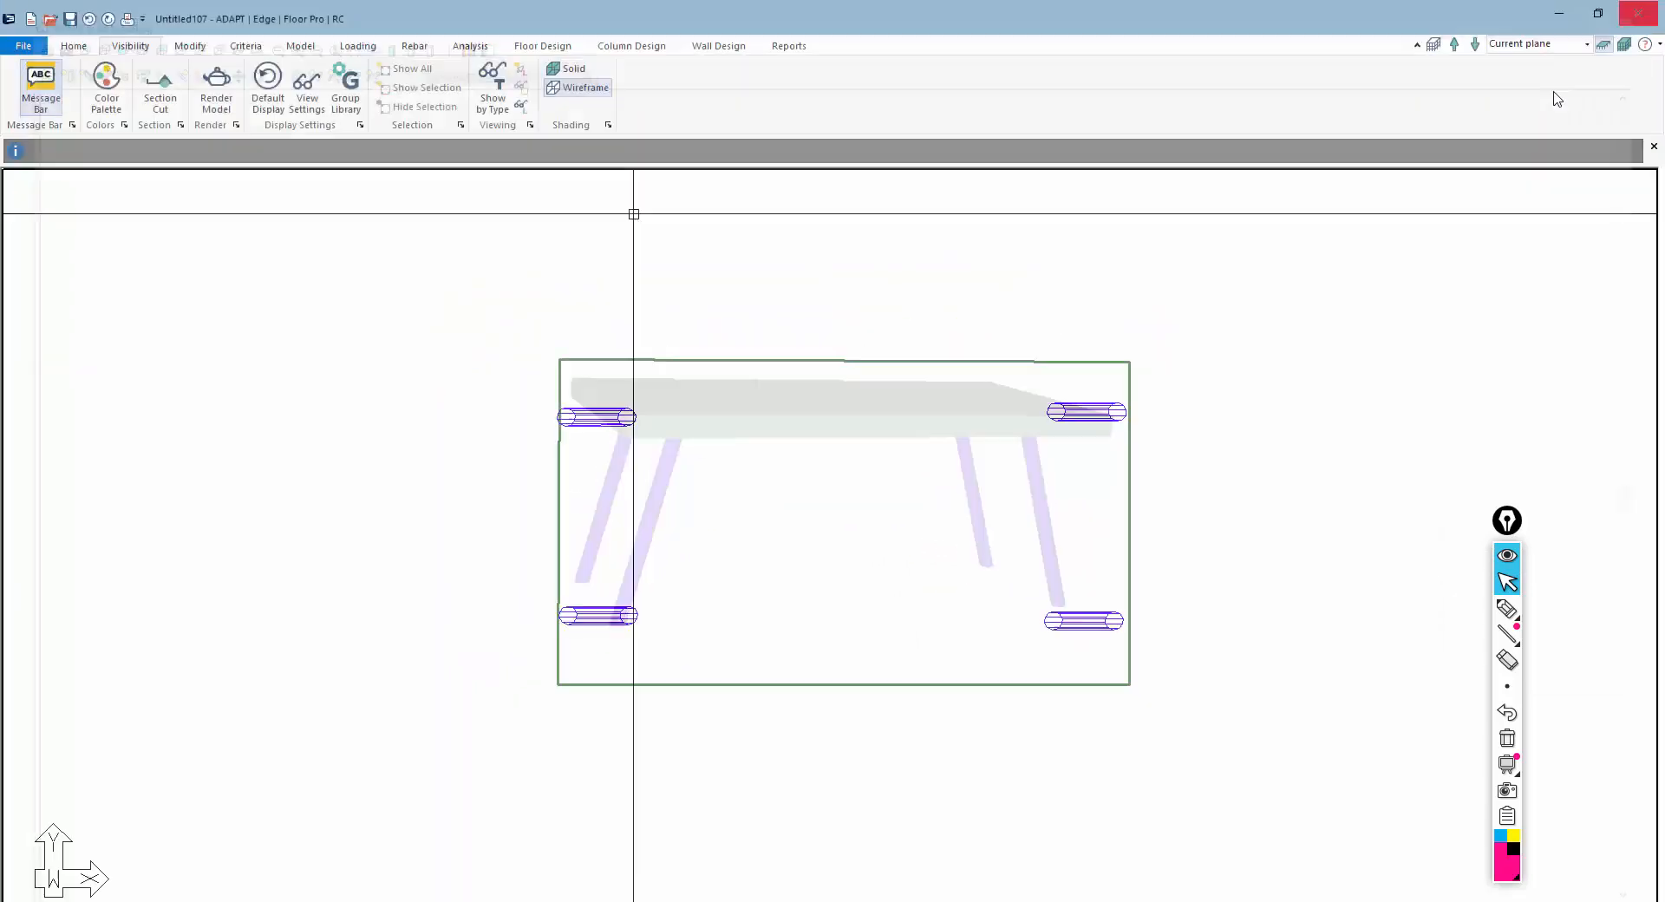
left_click(1642, 10)
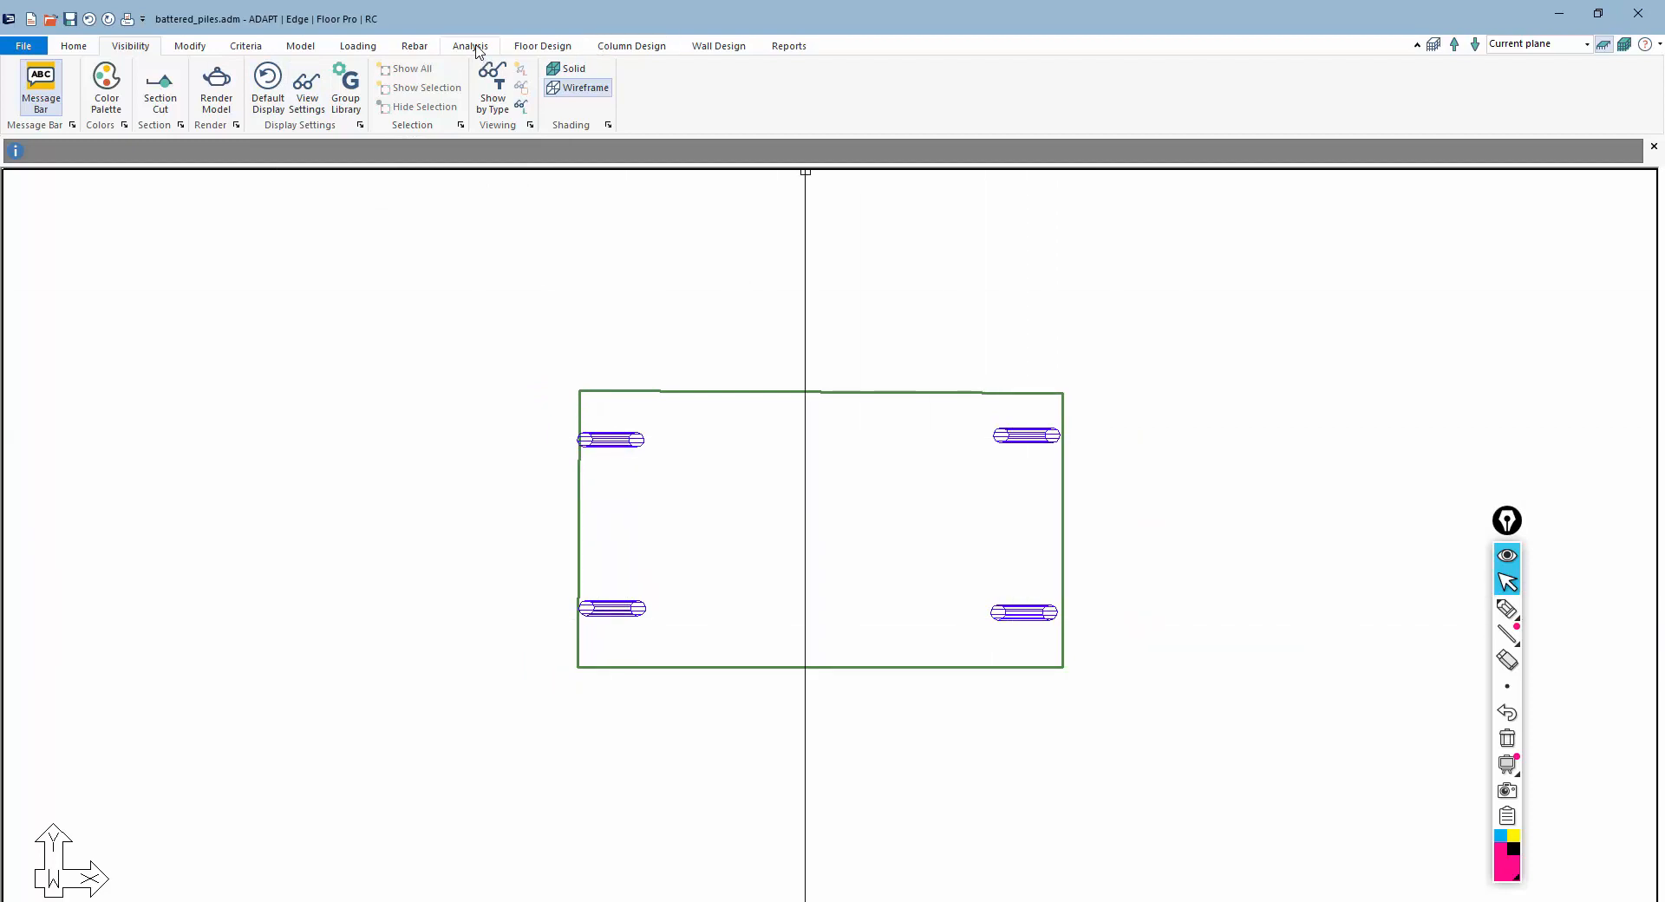
Step: Automatically create supports at the far ends of the four inclined columns
left_click(301, 47)
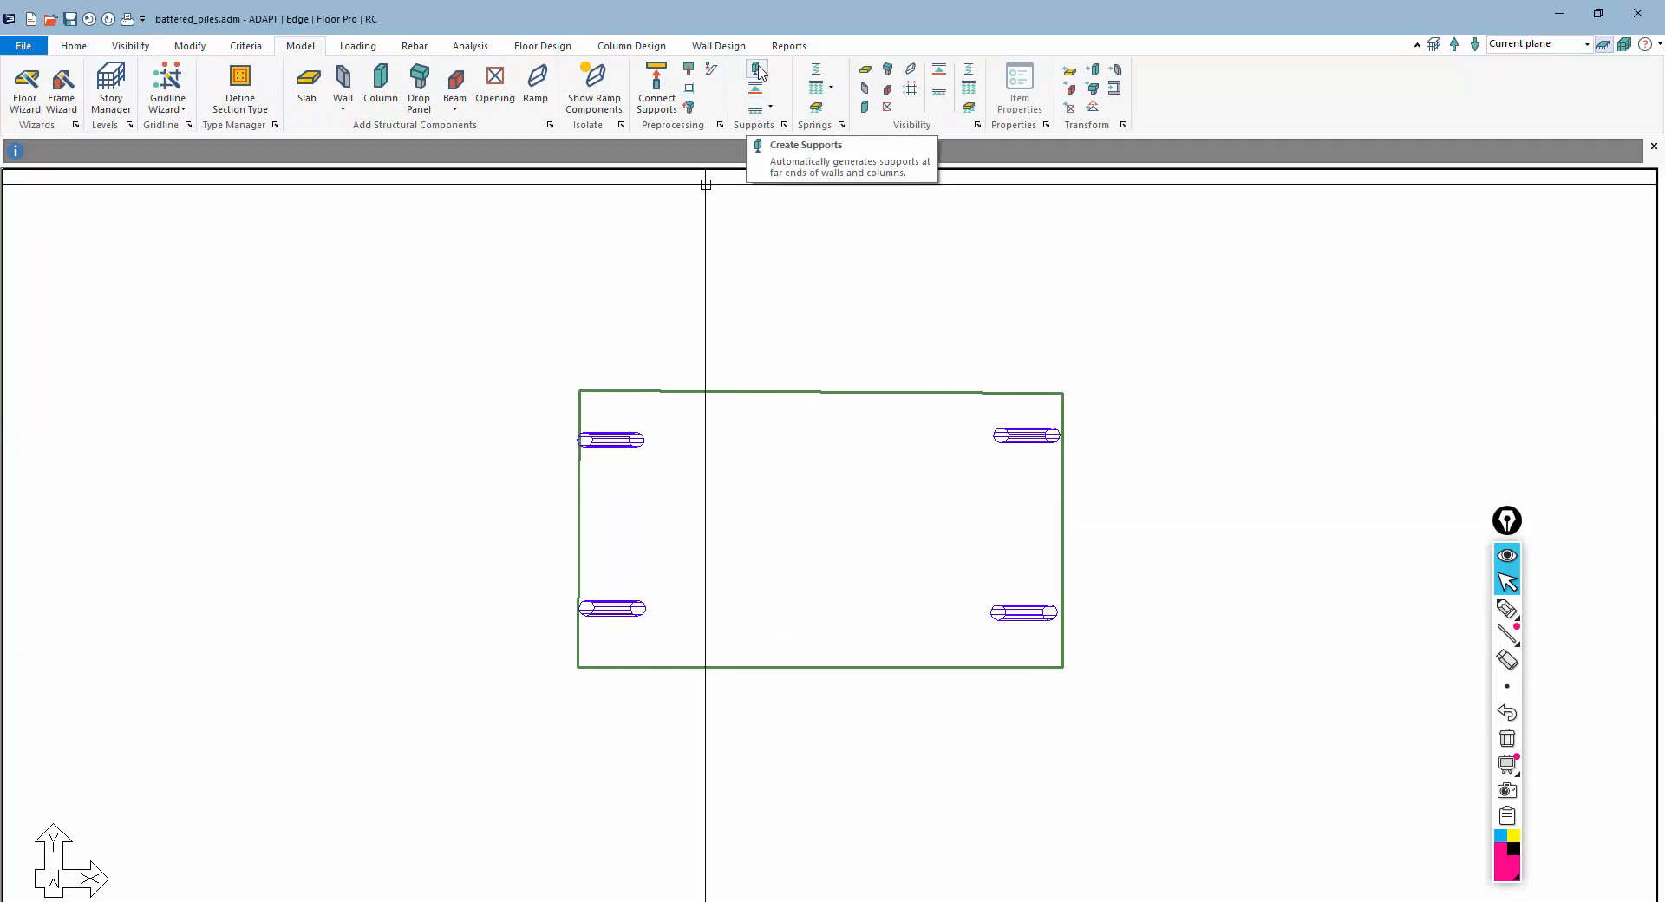
scroll(580, 473, "up", 4)
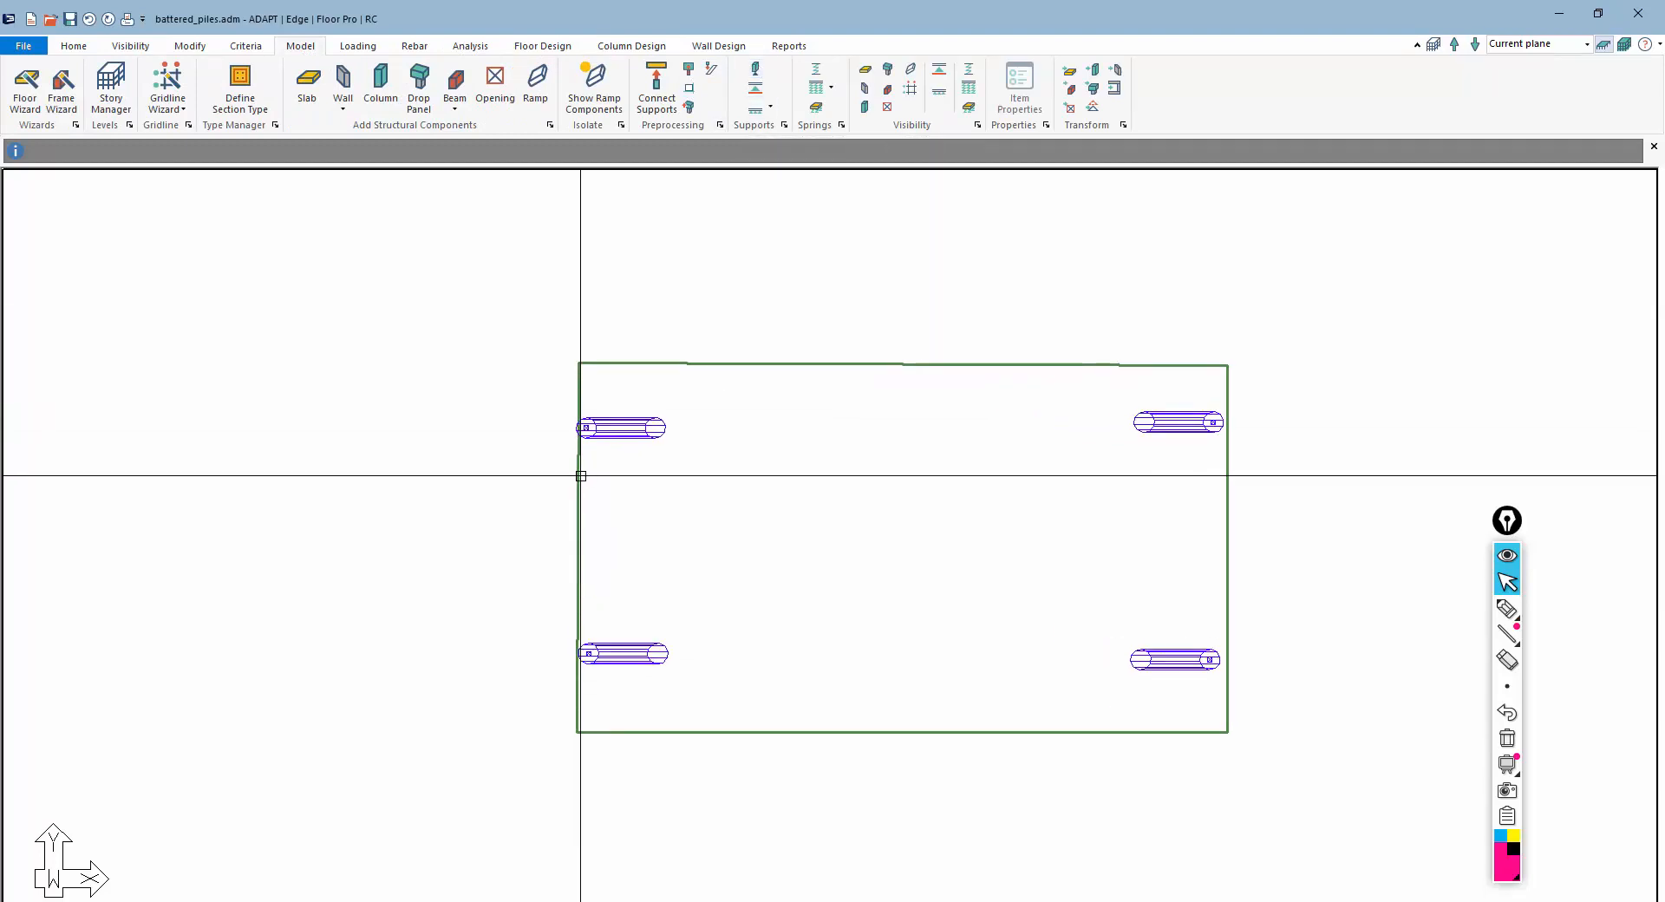
Step: Examine where the generated supports sit relative to the bottom ends of the inclined columns
scroll(584, 440, "up", 2)
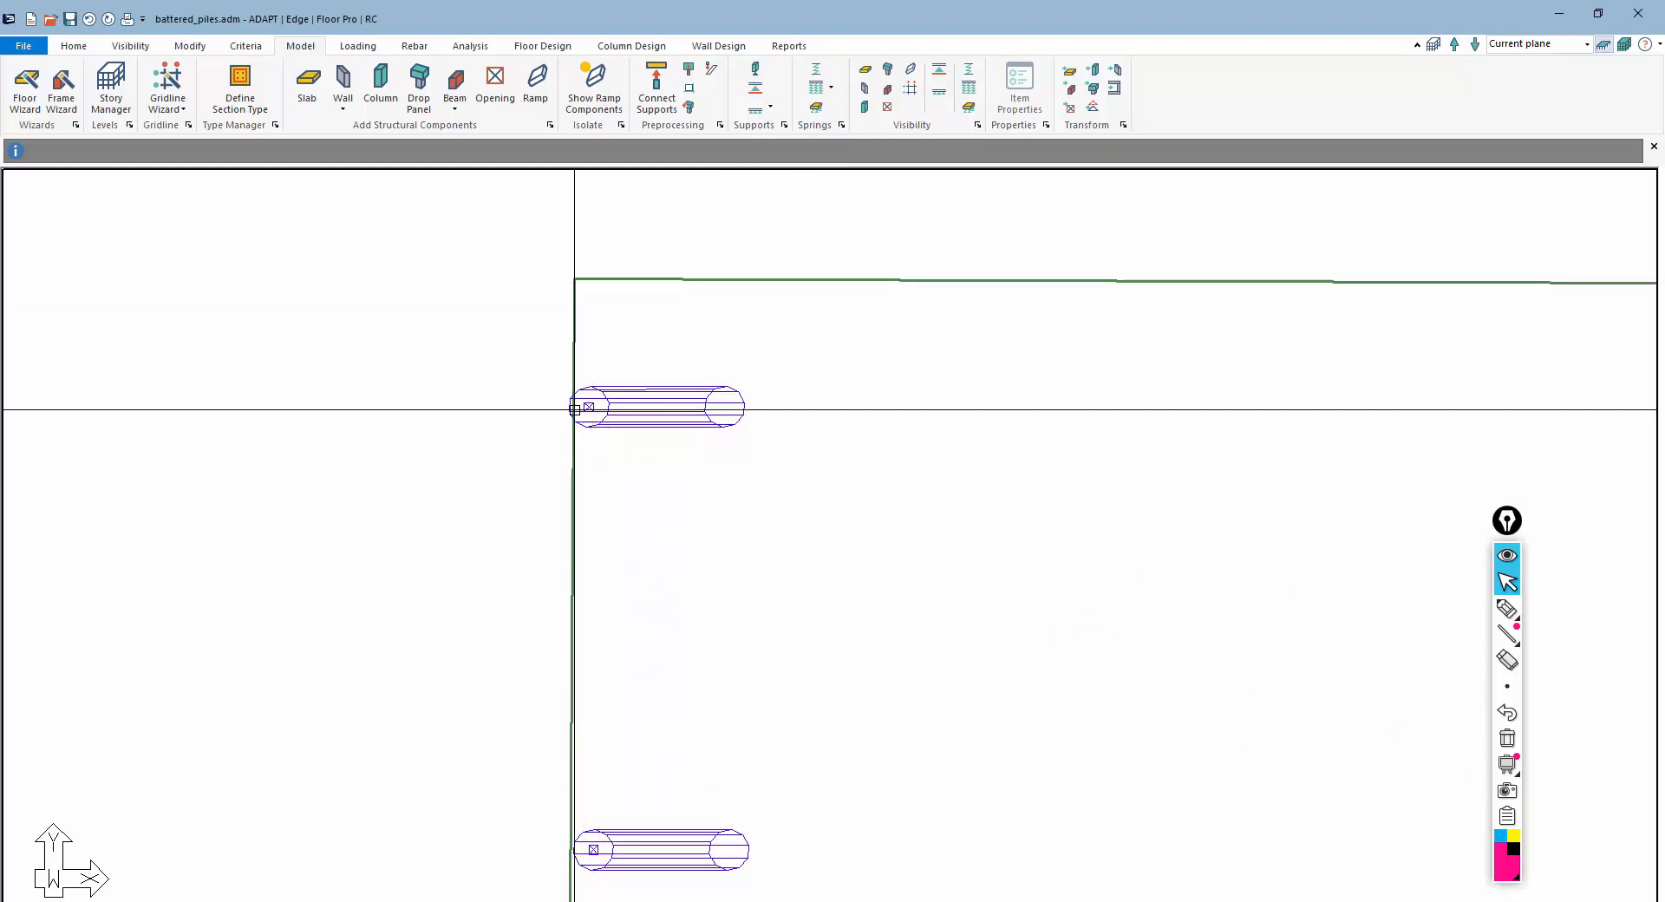
scroll(587, 414, "down", 2)
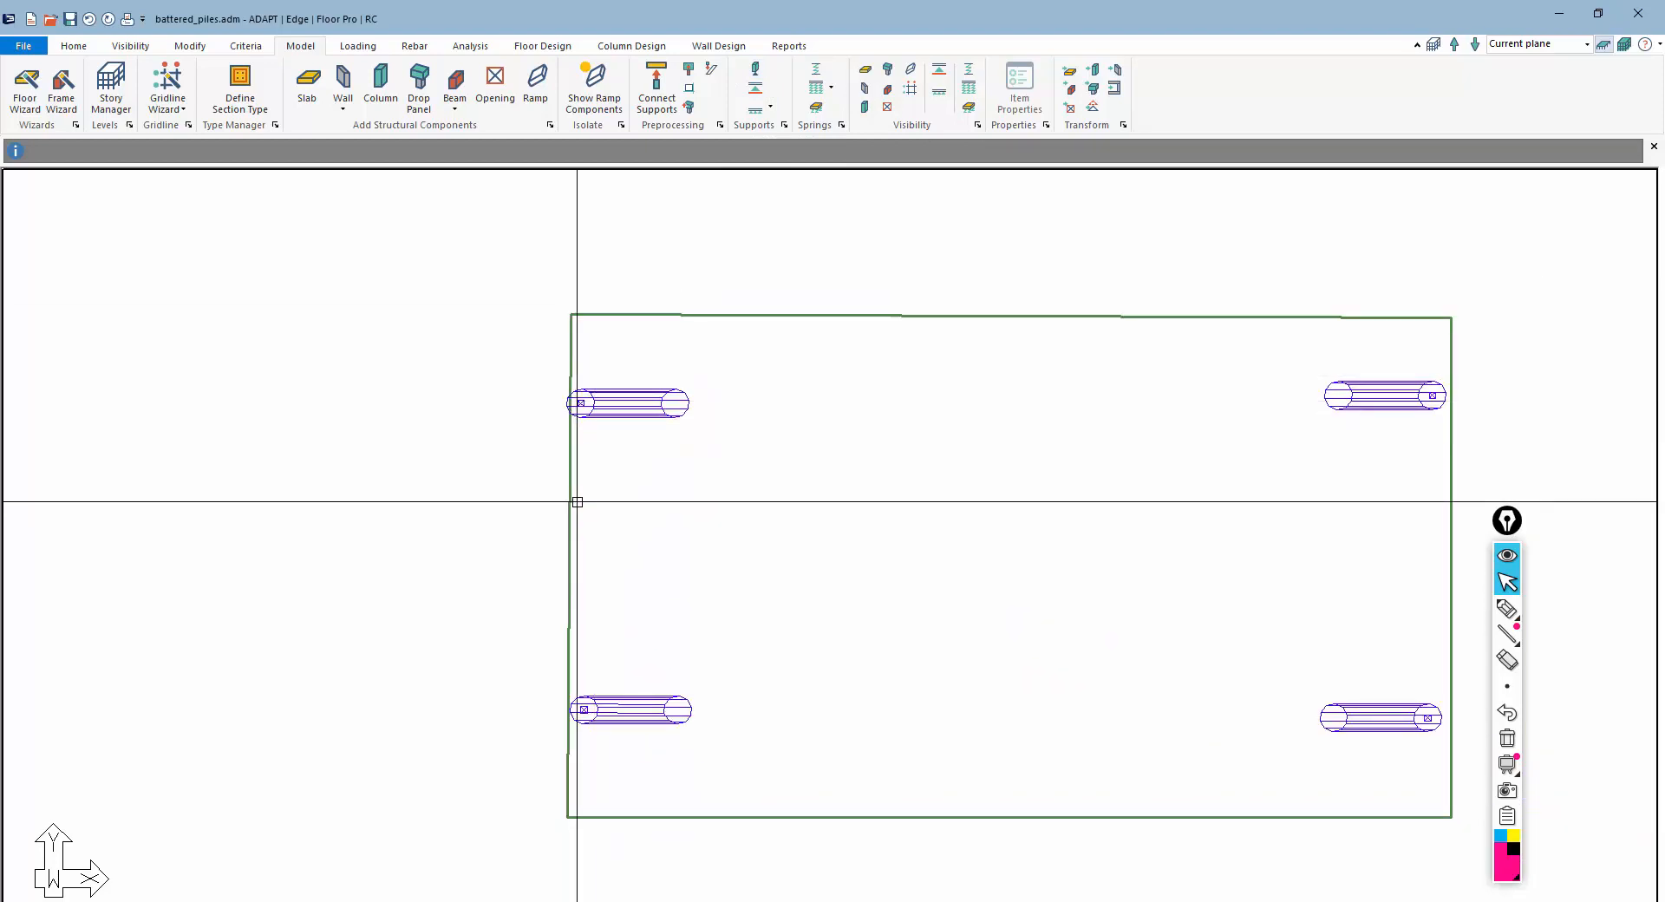
scroll(582, 402, "up", 3)
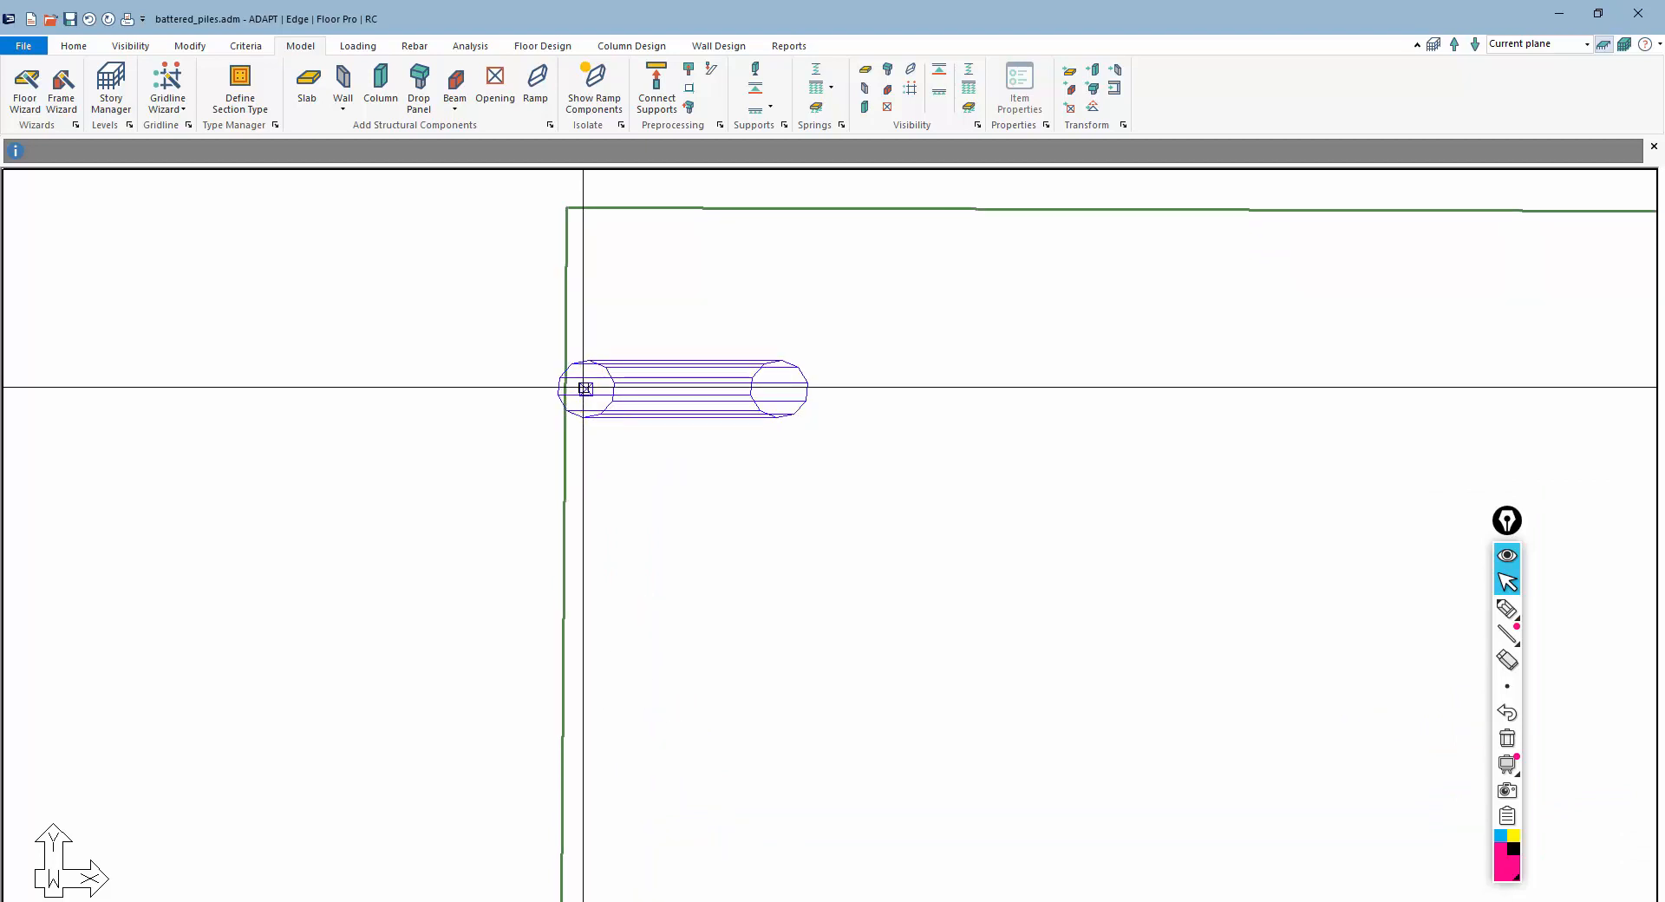
scroll(583, 388, "down", 3)
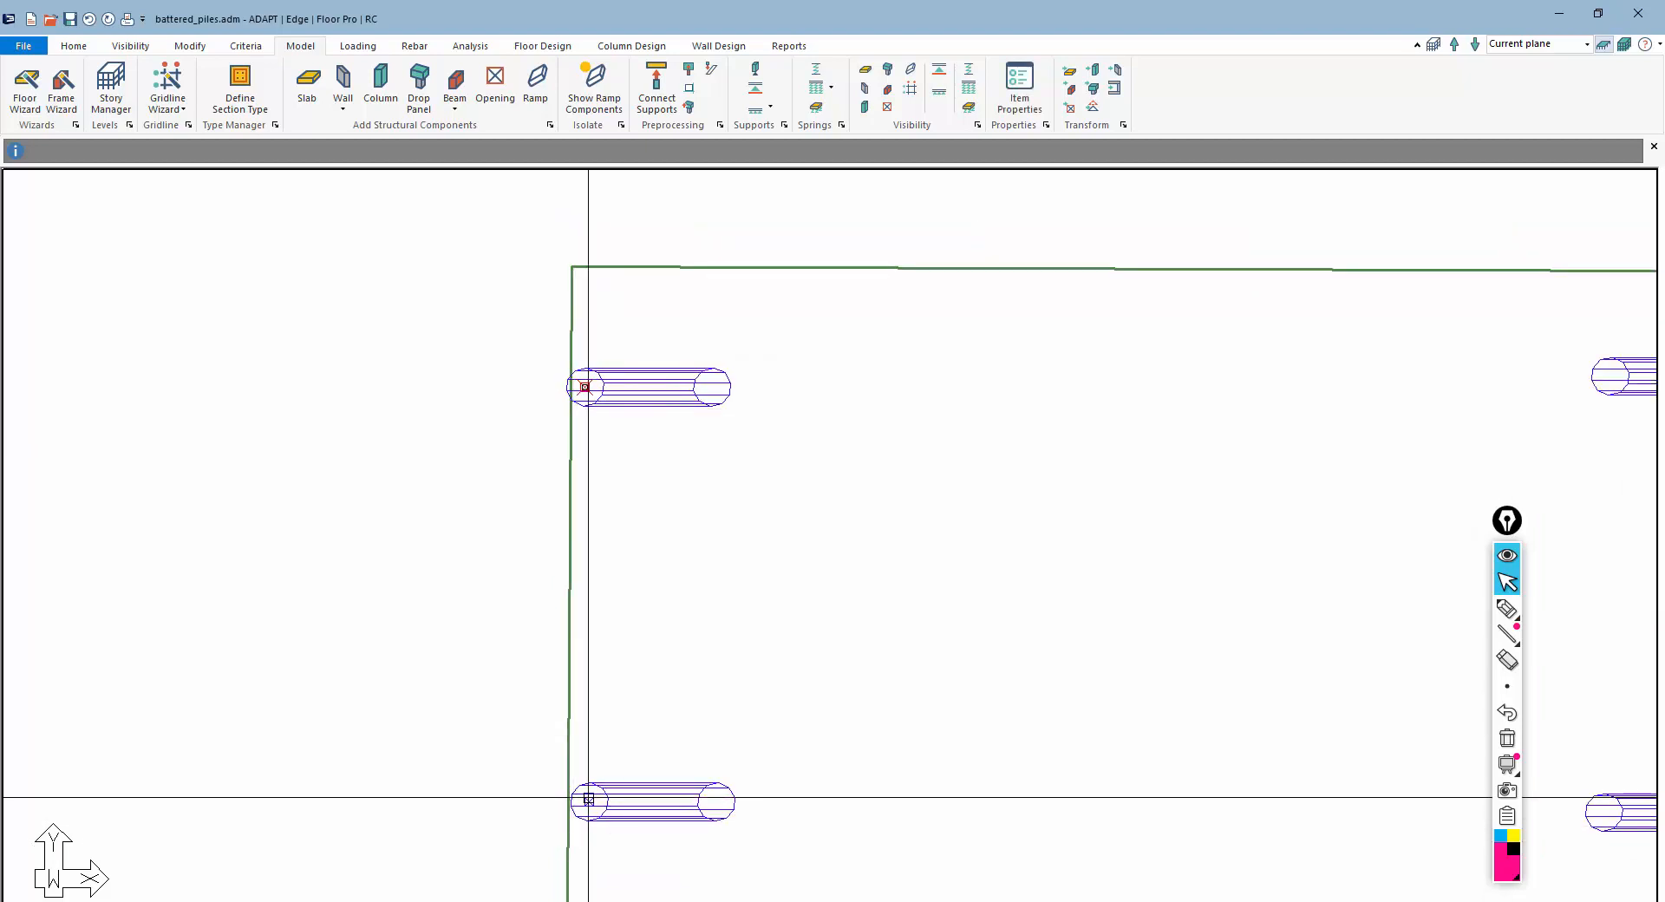
scroll(538, 712, "down", 1)
scroll(538, 712, "down", 1)
scroll(832, 408, "down", 2)
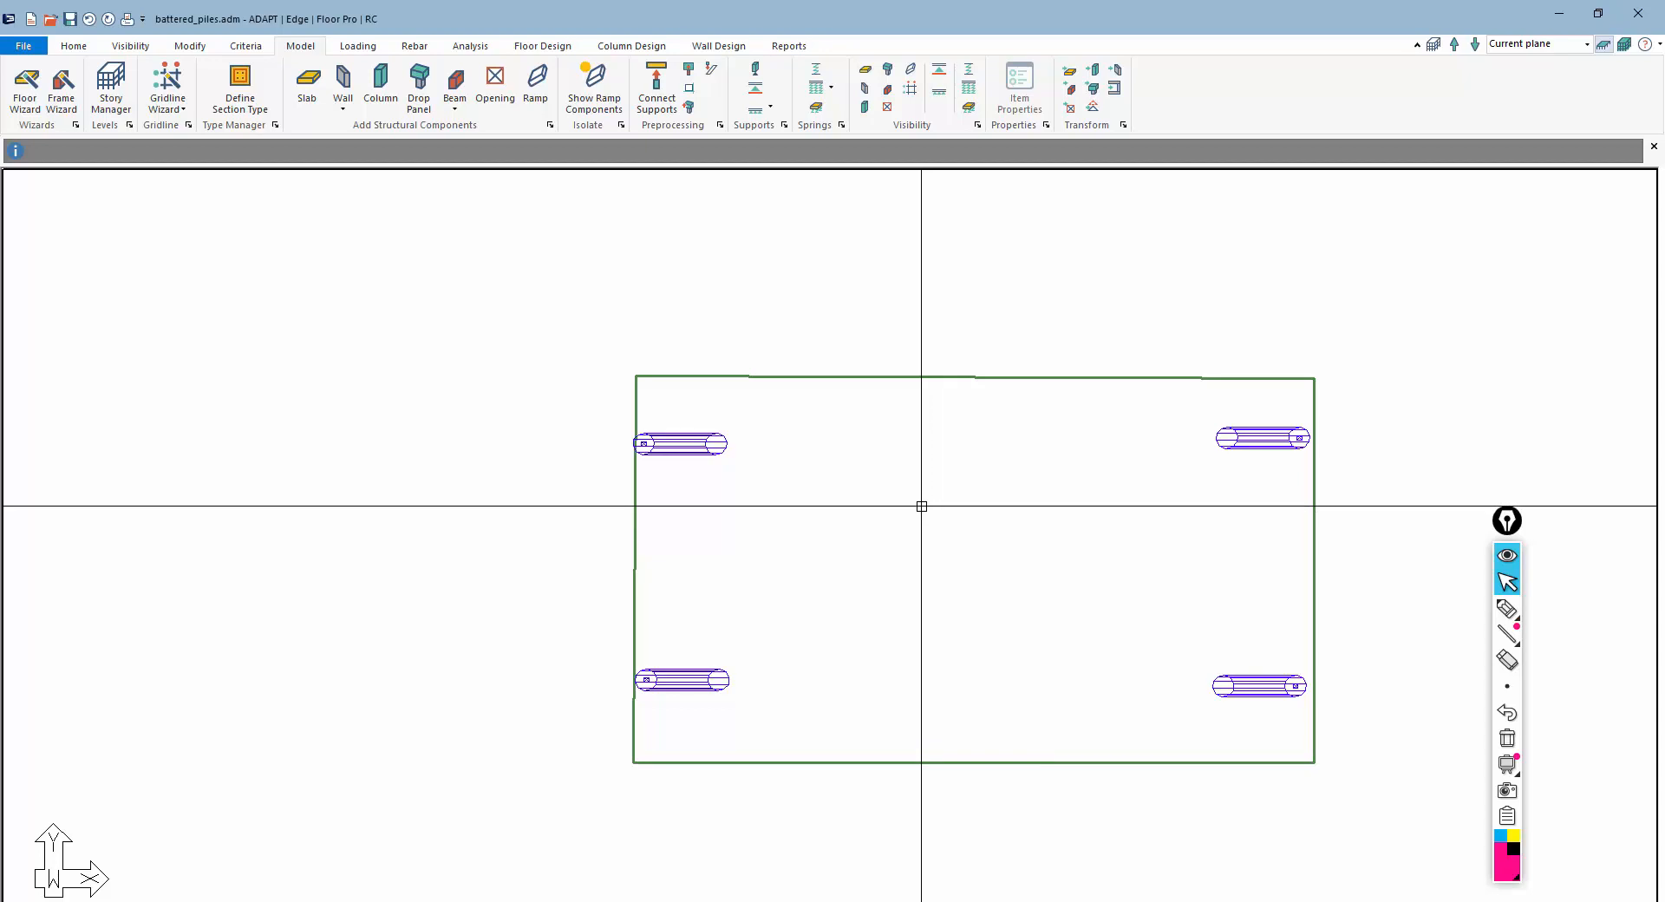
Step: Inspect the support type and the translation and rotation fixity of the upper-left column's point support
scroll(638, 483, "up", 6)
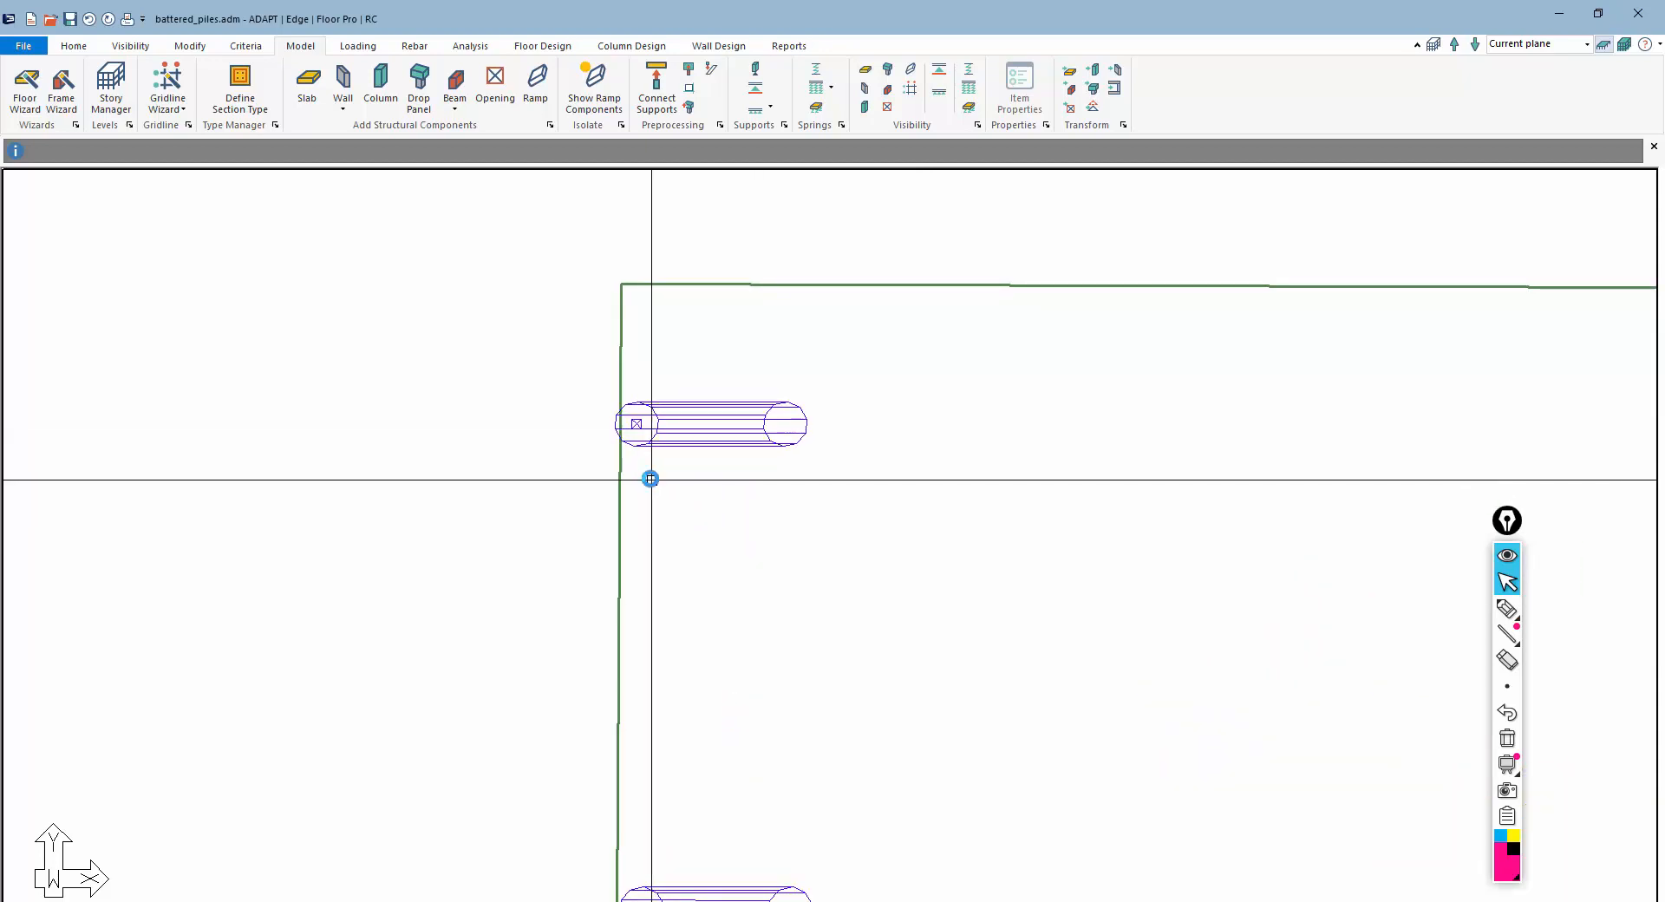
double_click(632, 391)
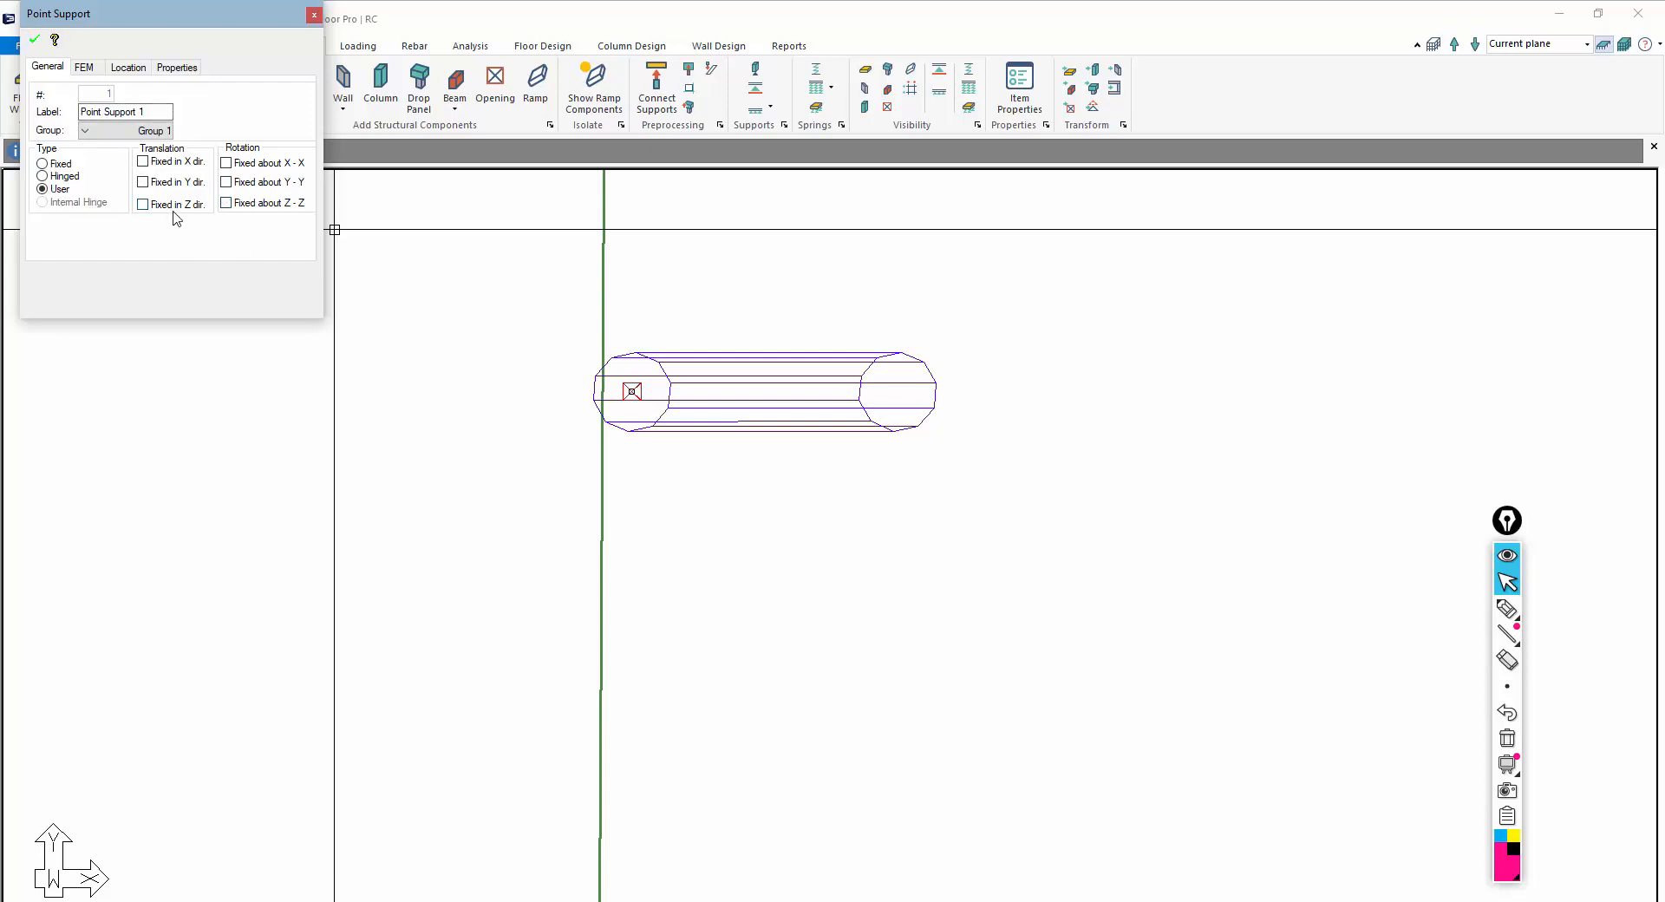
key("Escape")
key("Escape")
scroll(642, 366, "down", 8)
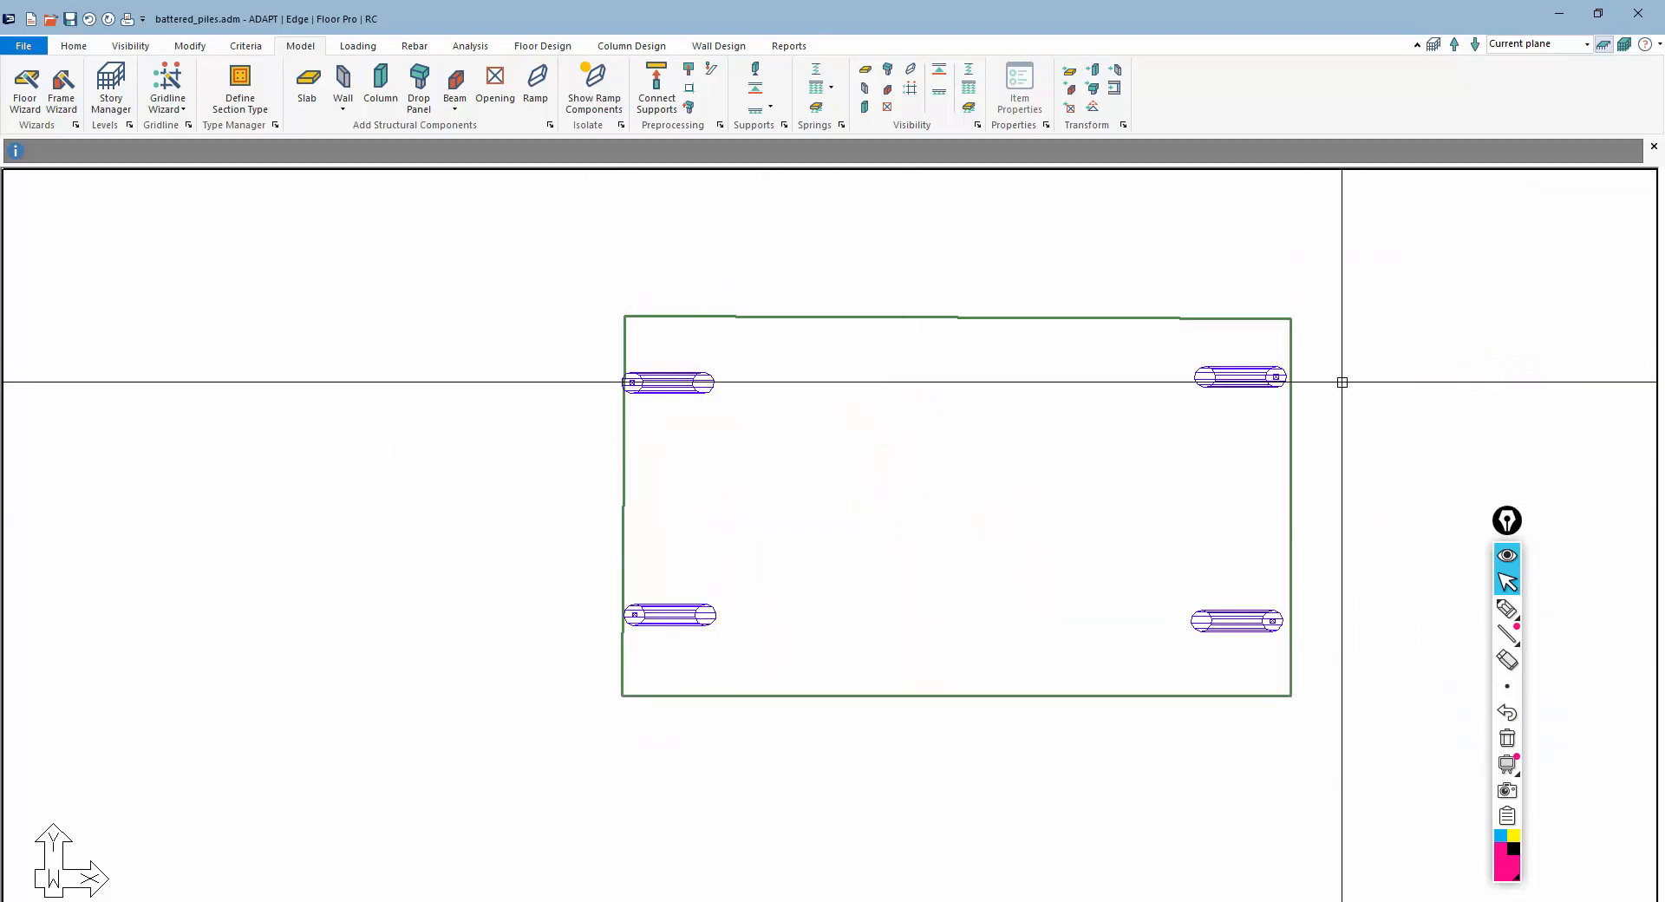
Step: Select all point supports in the model by type
left_click(189, 49)
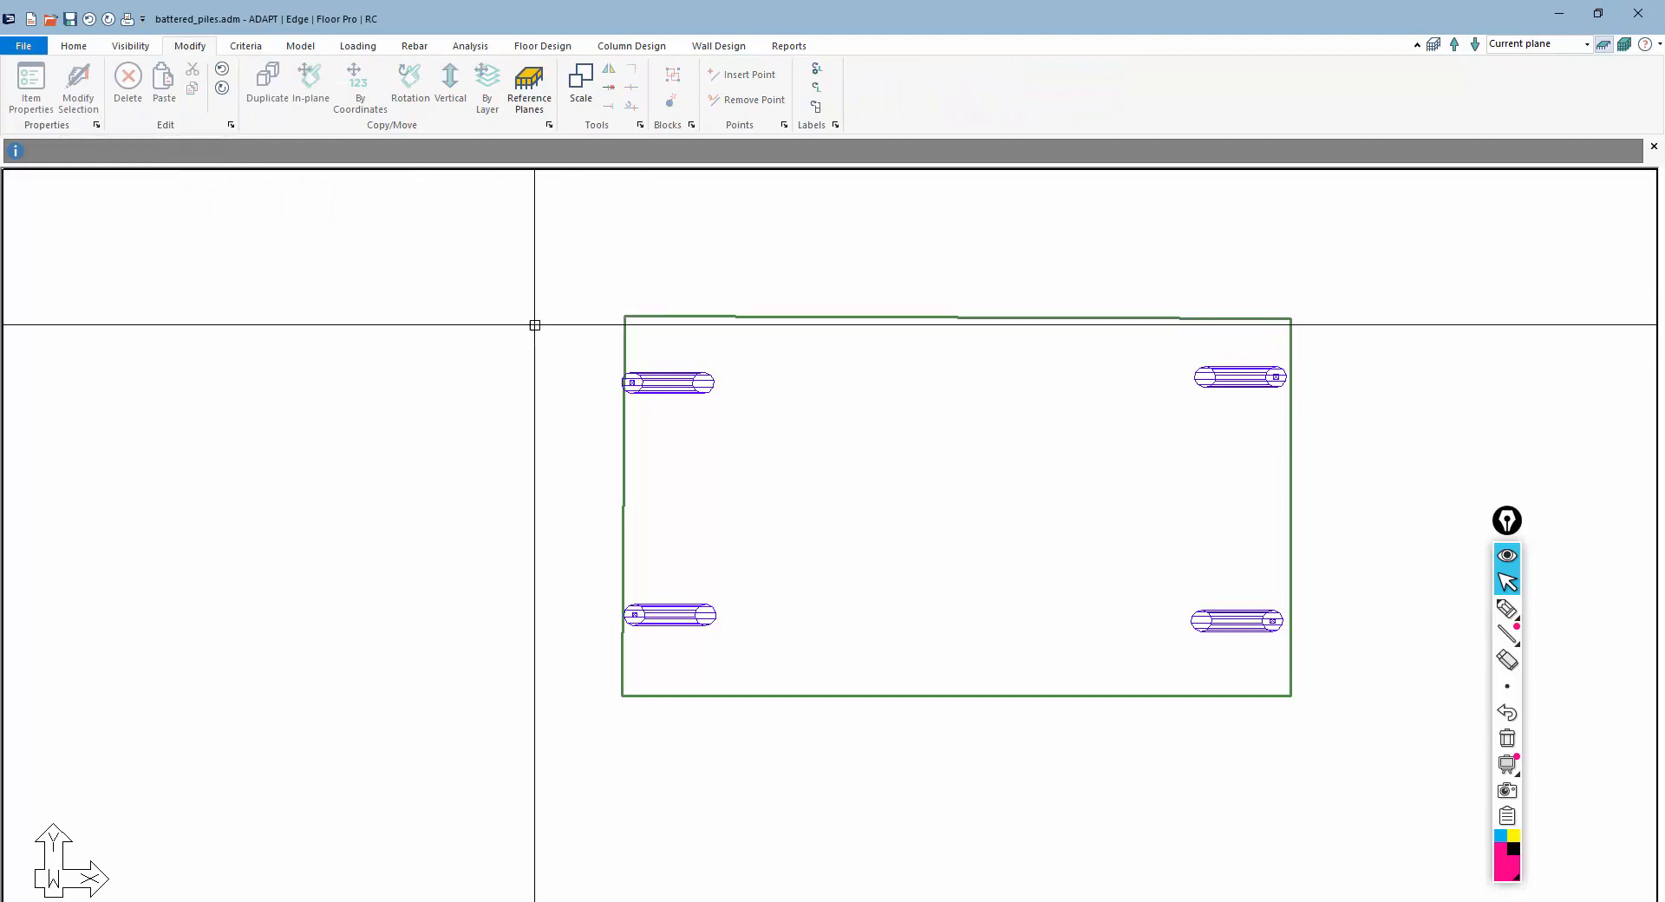
right_click(510, 310)
left_click(539, 325)
left_click(87, 47)
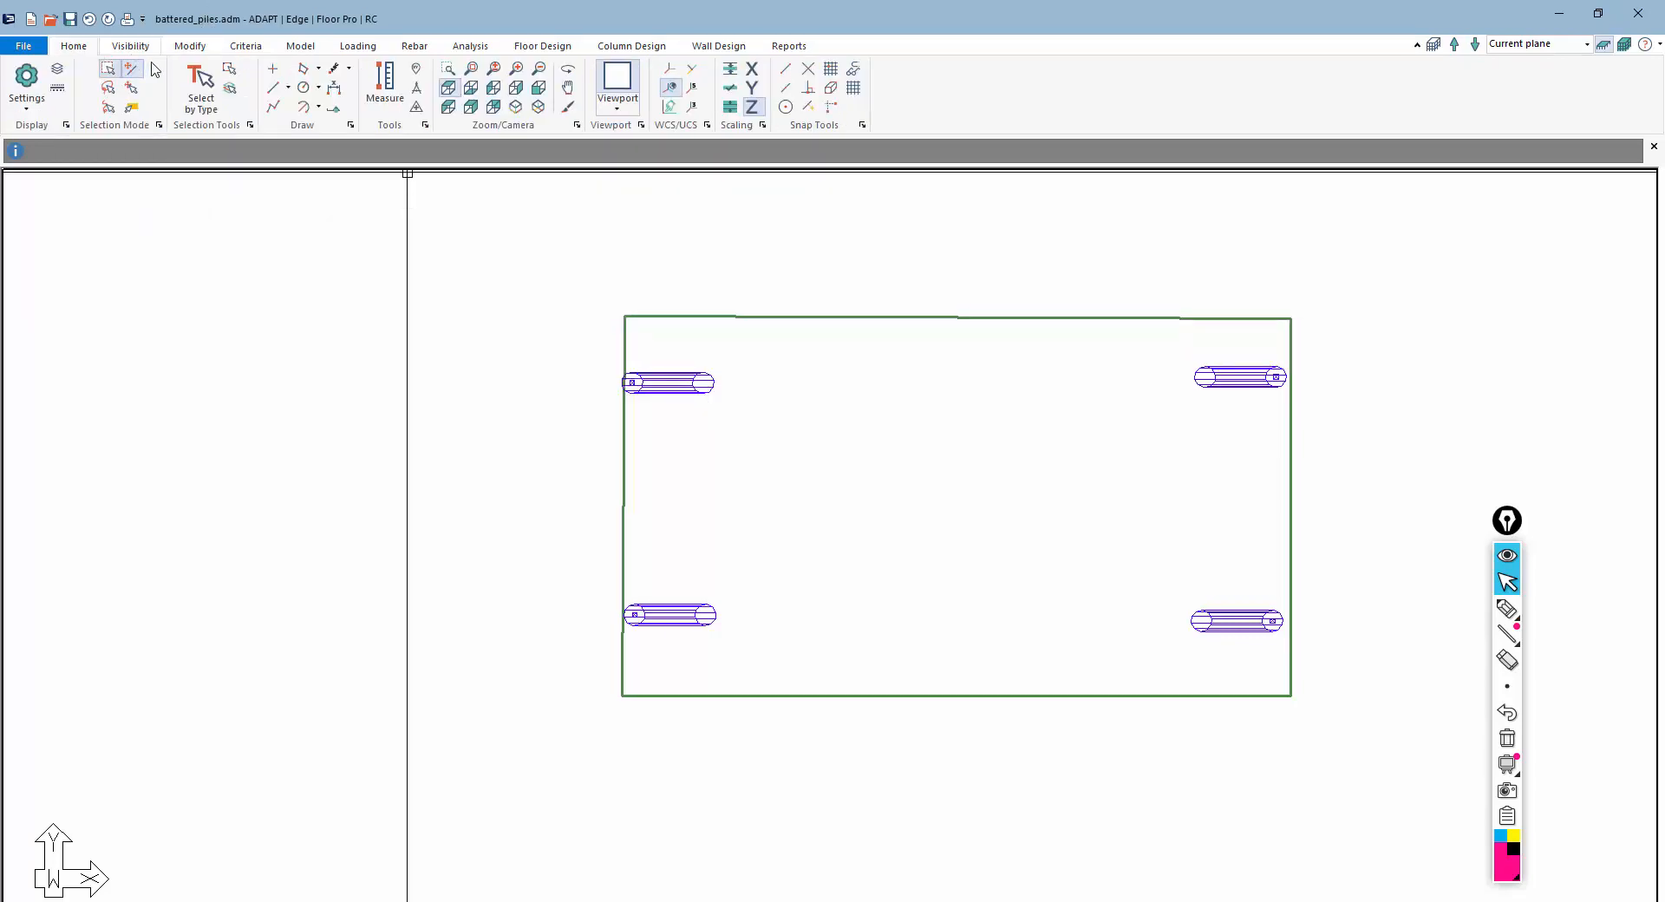
left_click(201, 85)
left_click(770, 279)
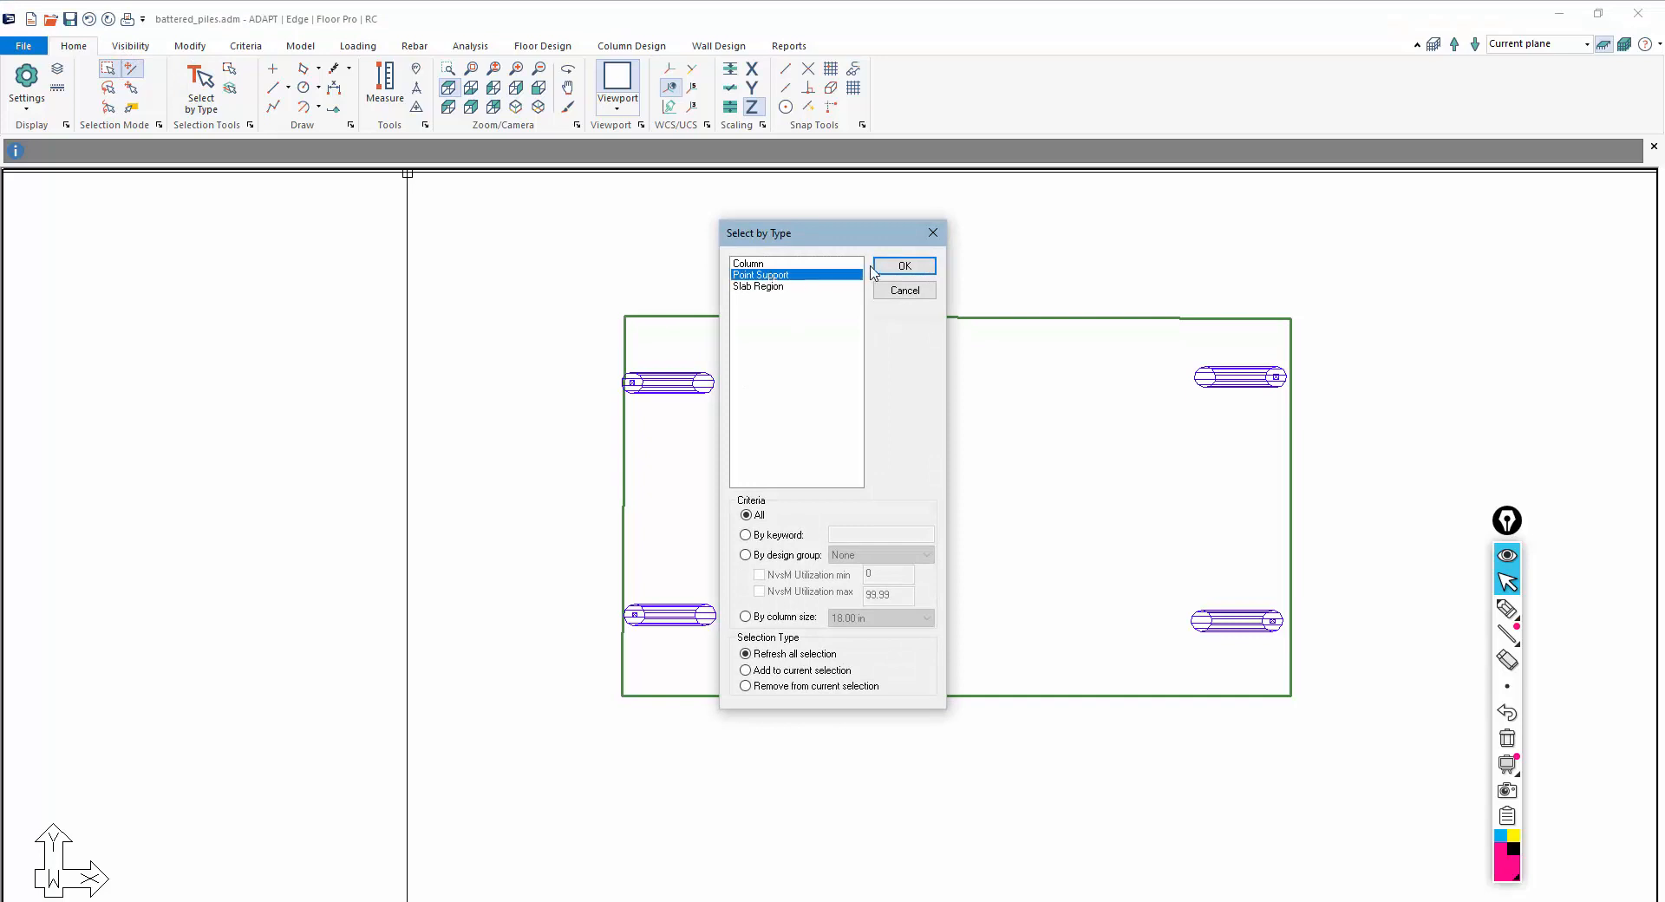
left_click(904, 265)
Step: Apply User degrees of freedom, with no translation or rotation fixed, to the selected point supports
left_click(193, 52)
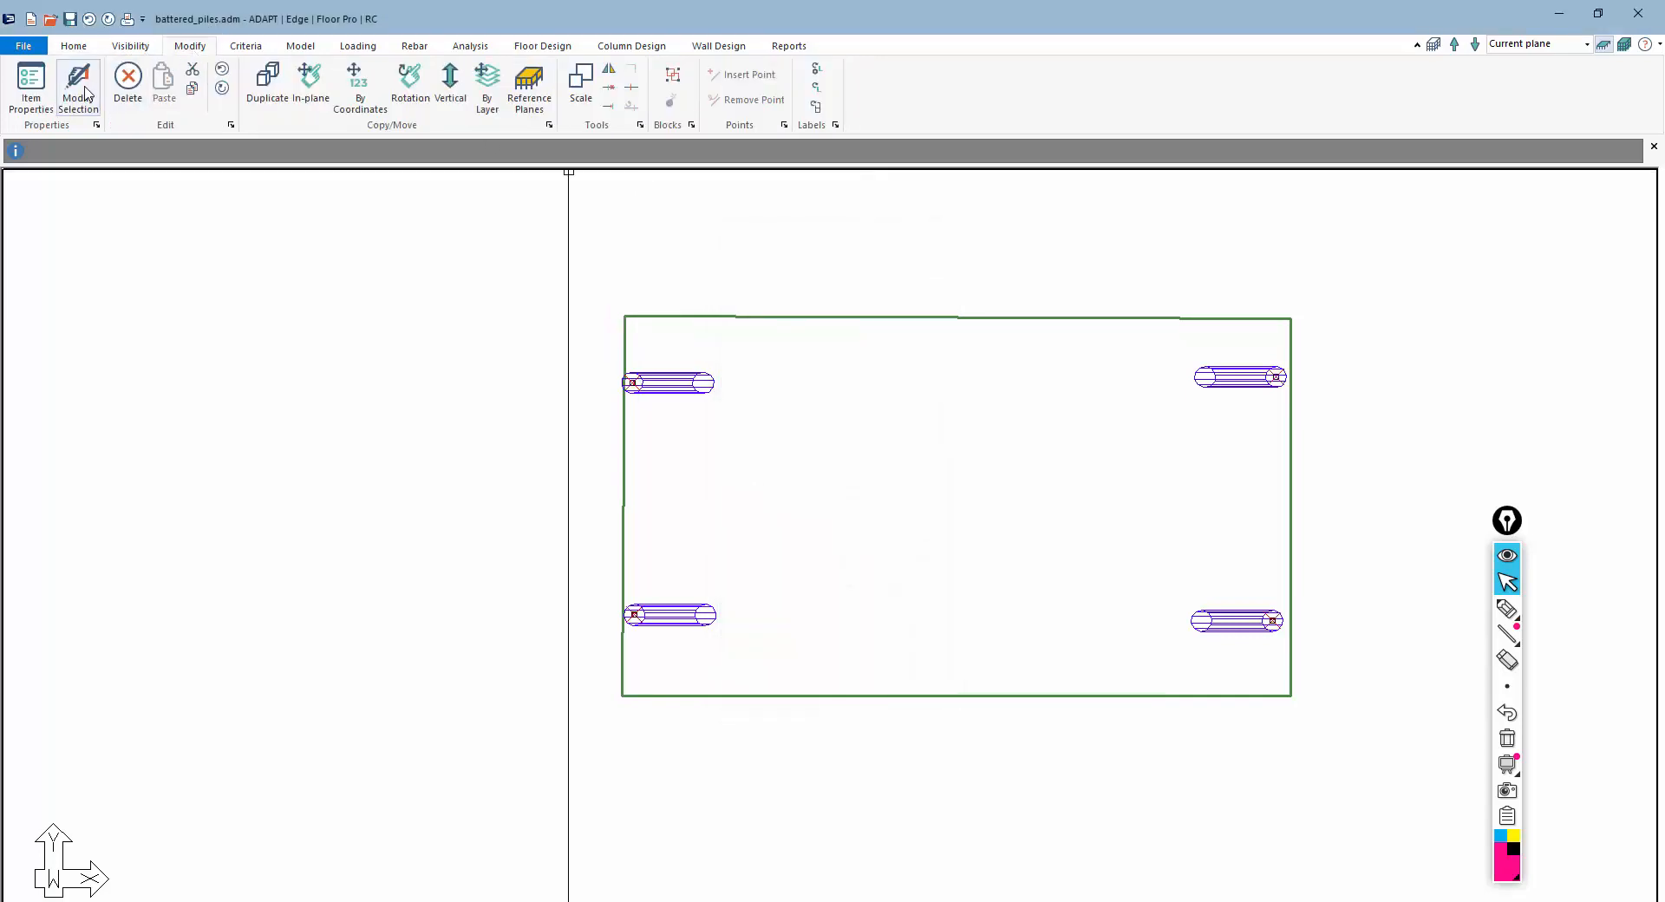
left_click(85, 90)
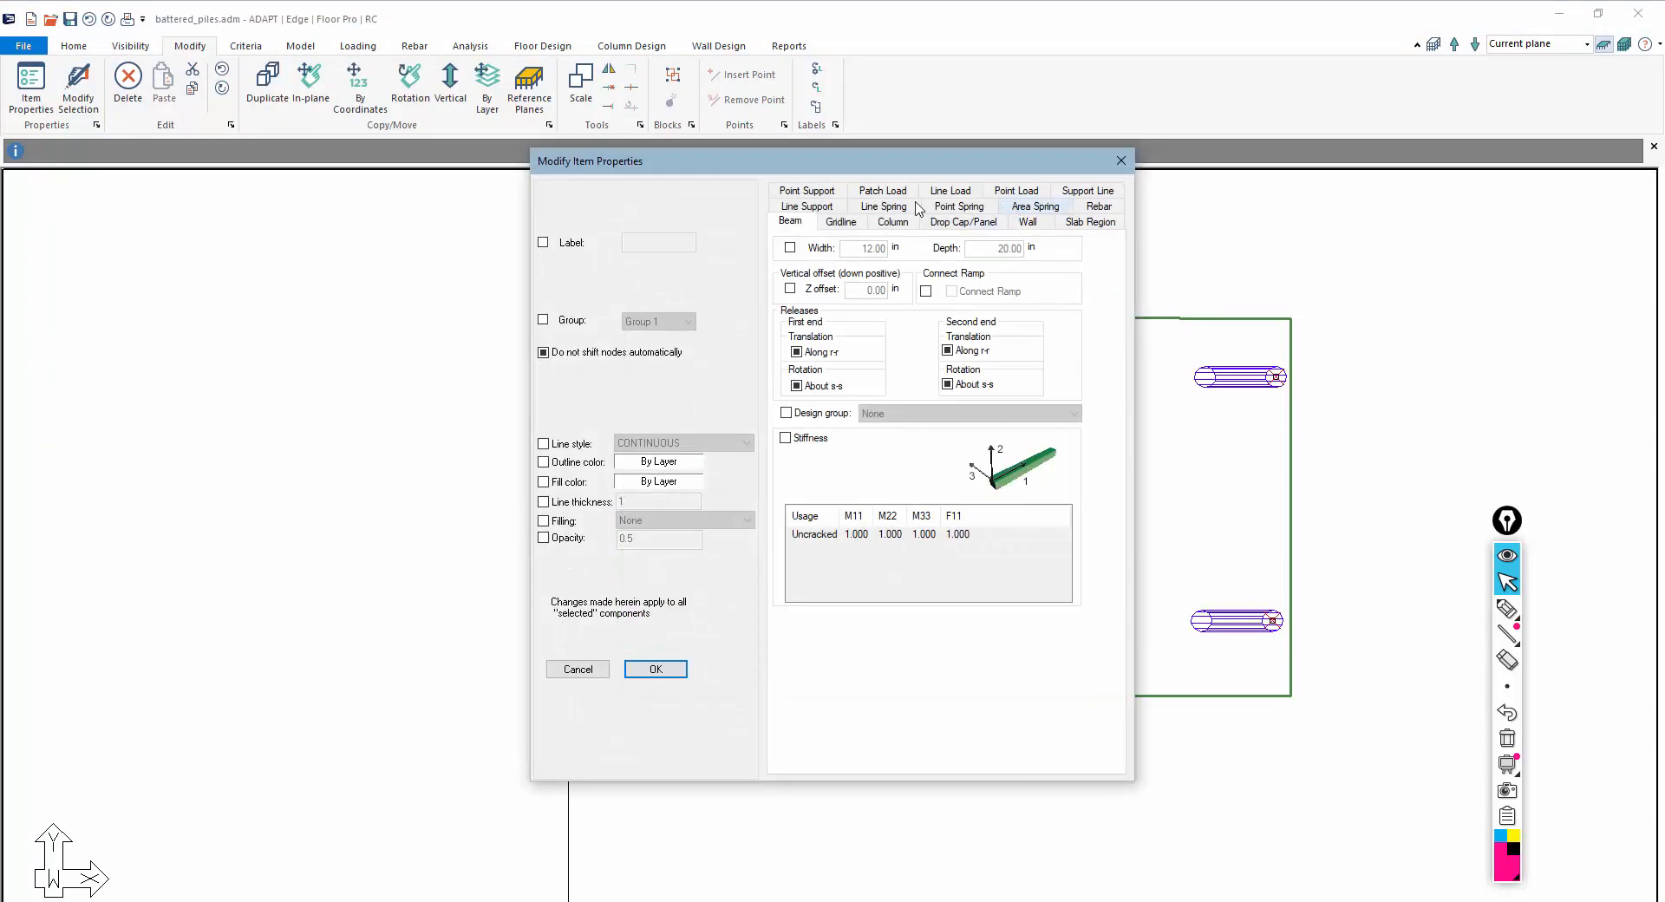
left_click(807, 191)
left_click(793, 251)
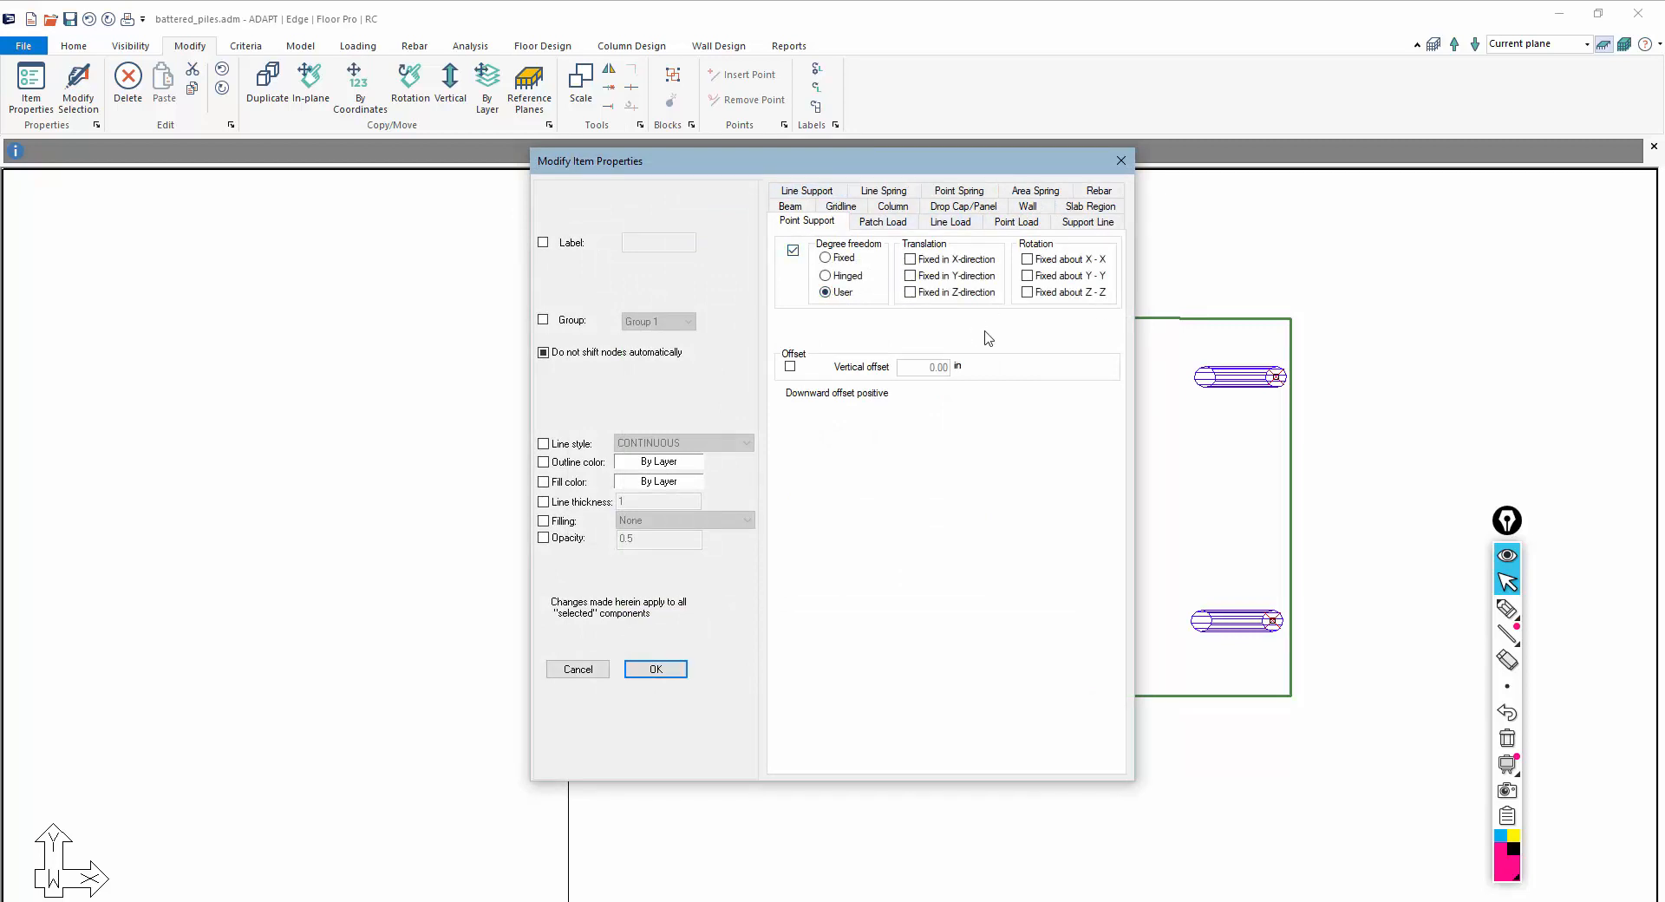
left_click(655, 669)
Step: Review the analysis and design criteria for the support condition at the far ends of walls and columns
scroll(531, 590, "down", 3)
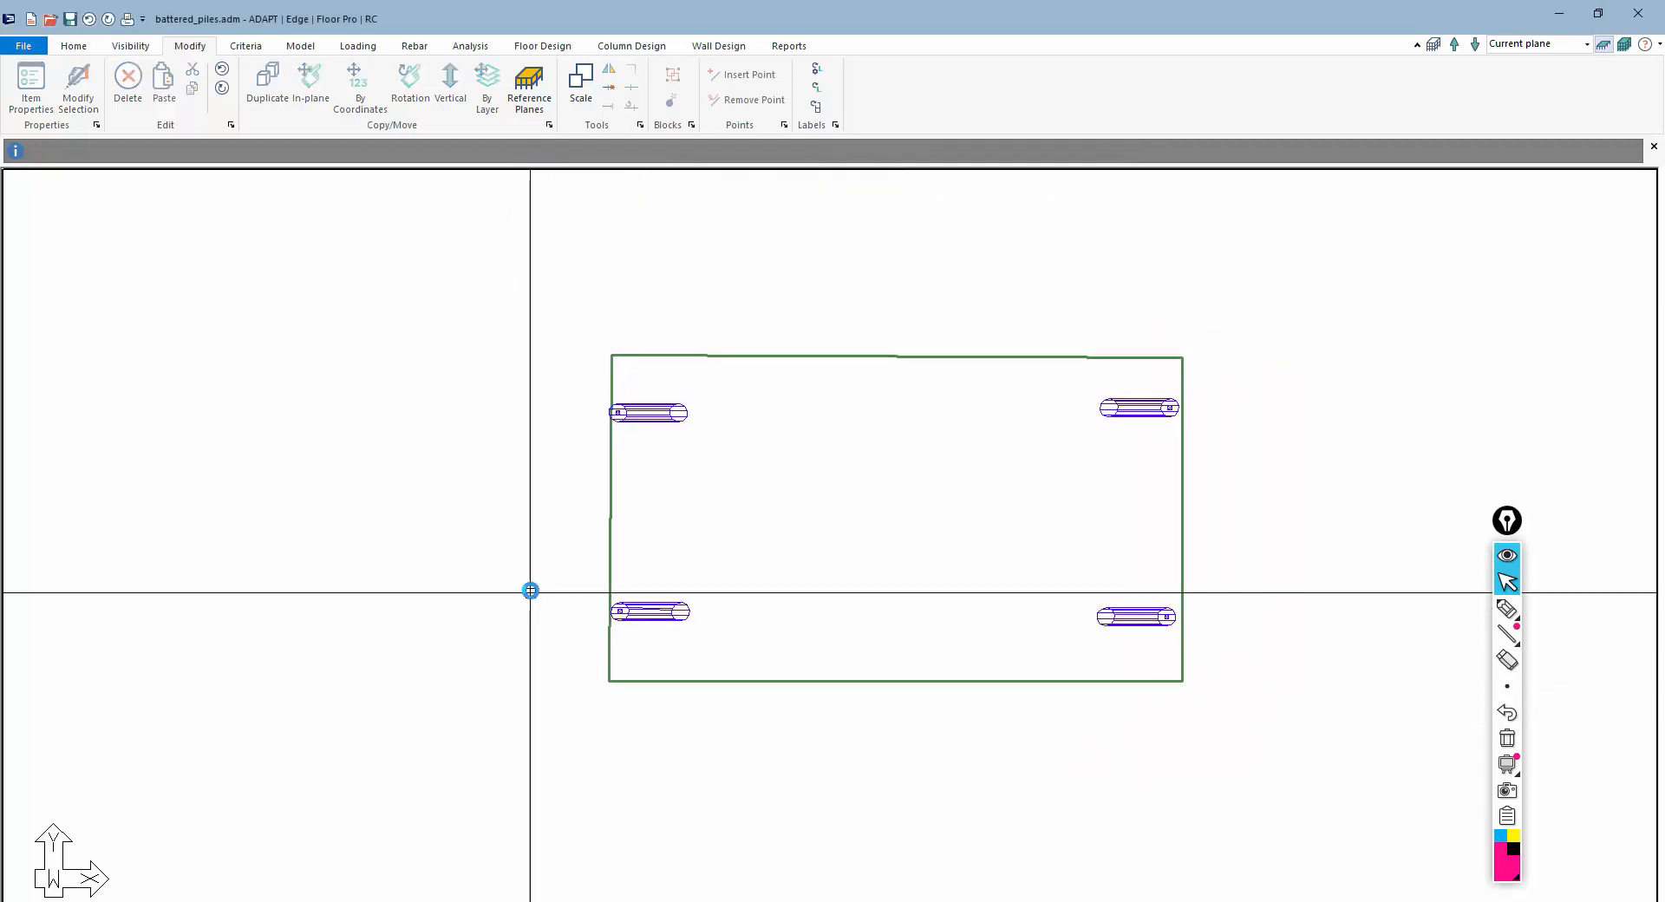
left_click(474, 47)
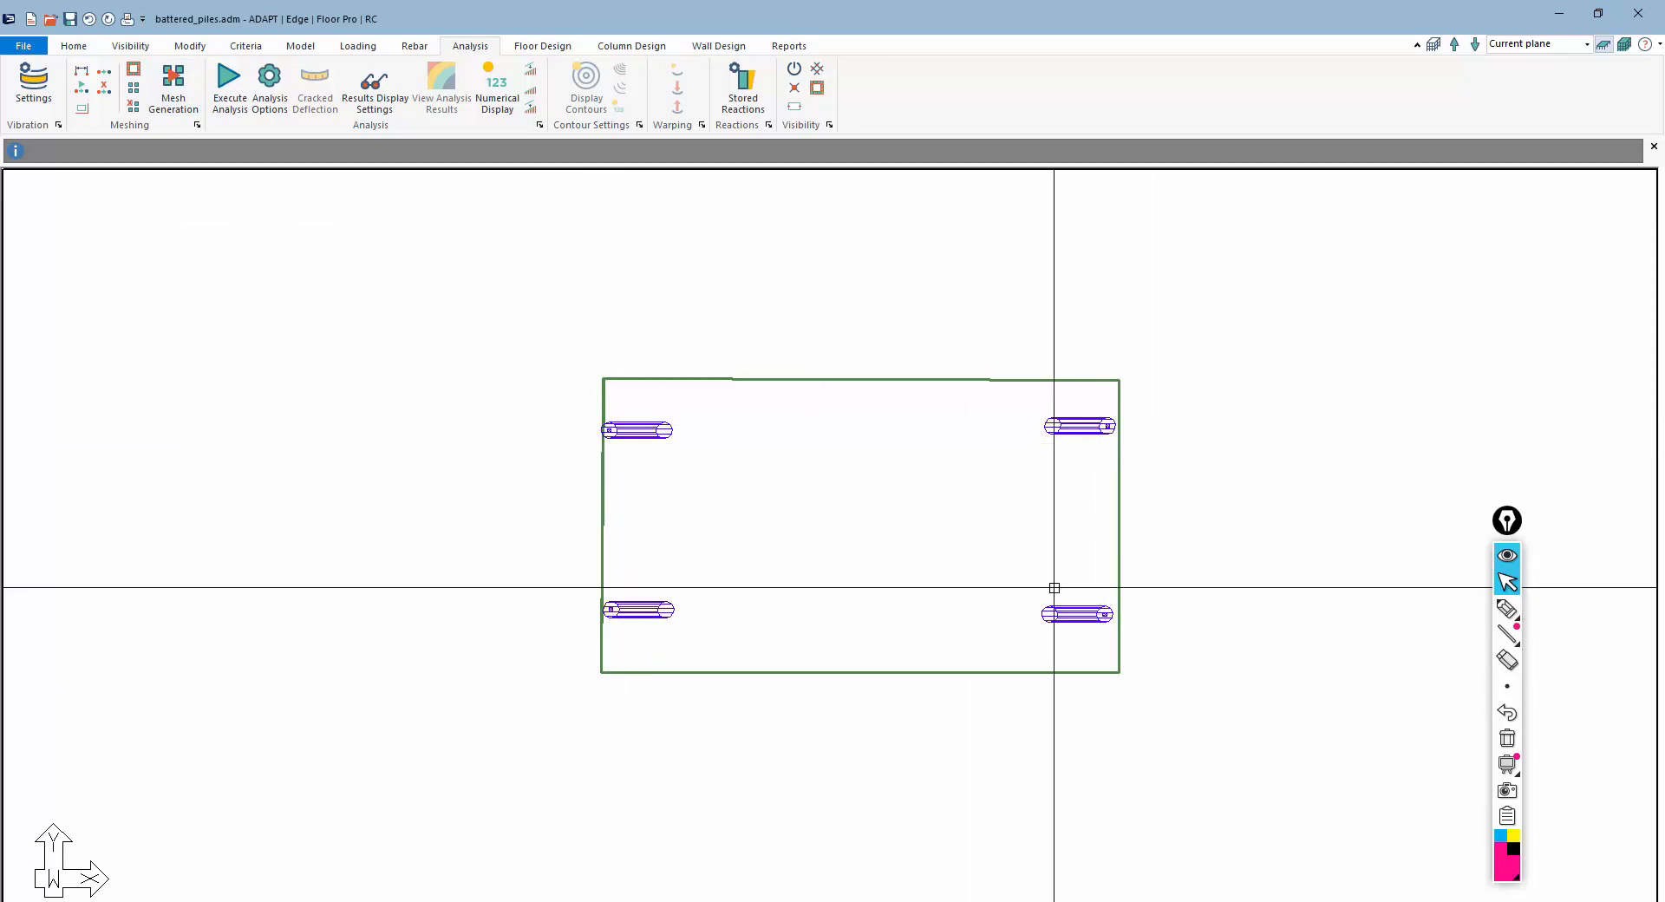
left_click(257, 48)
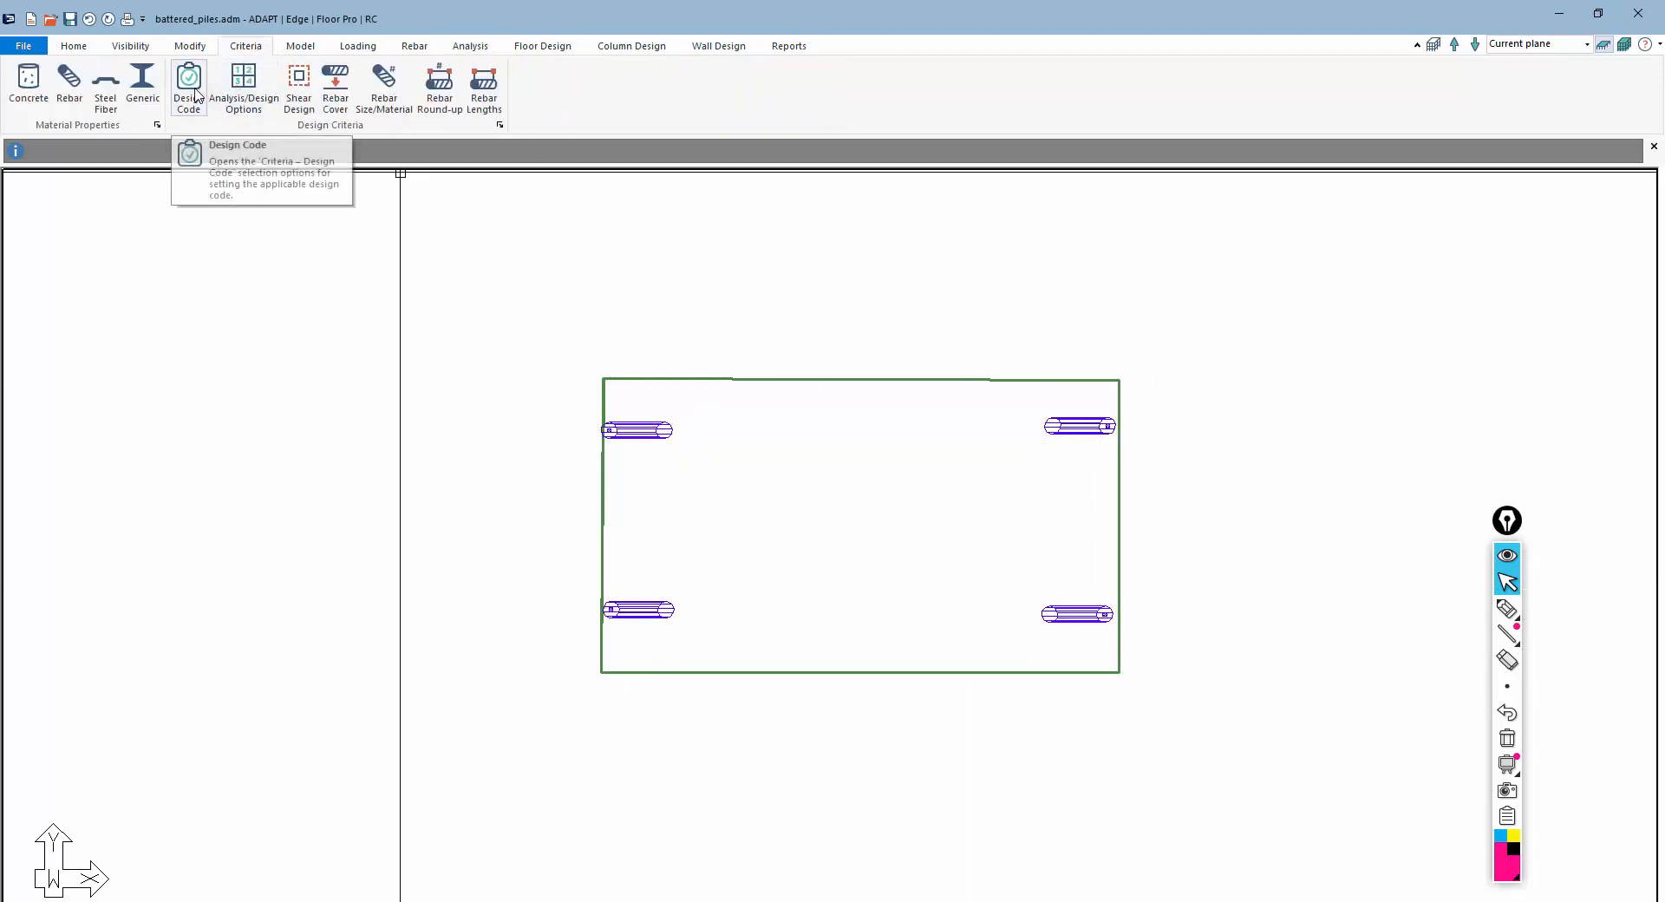
left_click(232, 94)
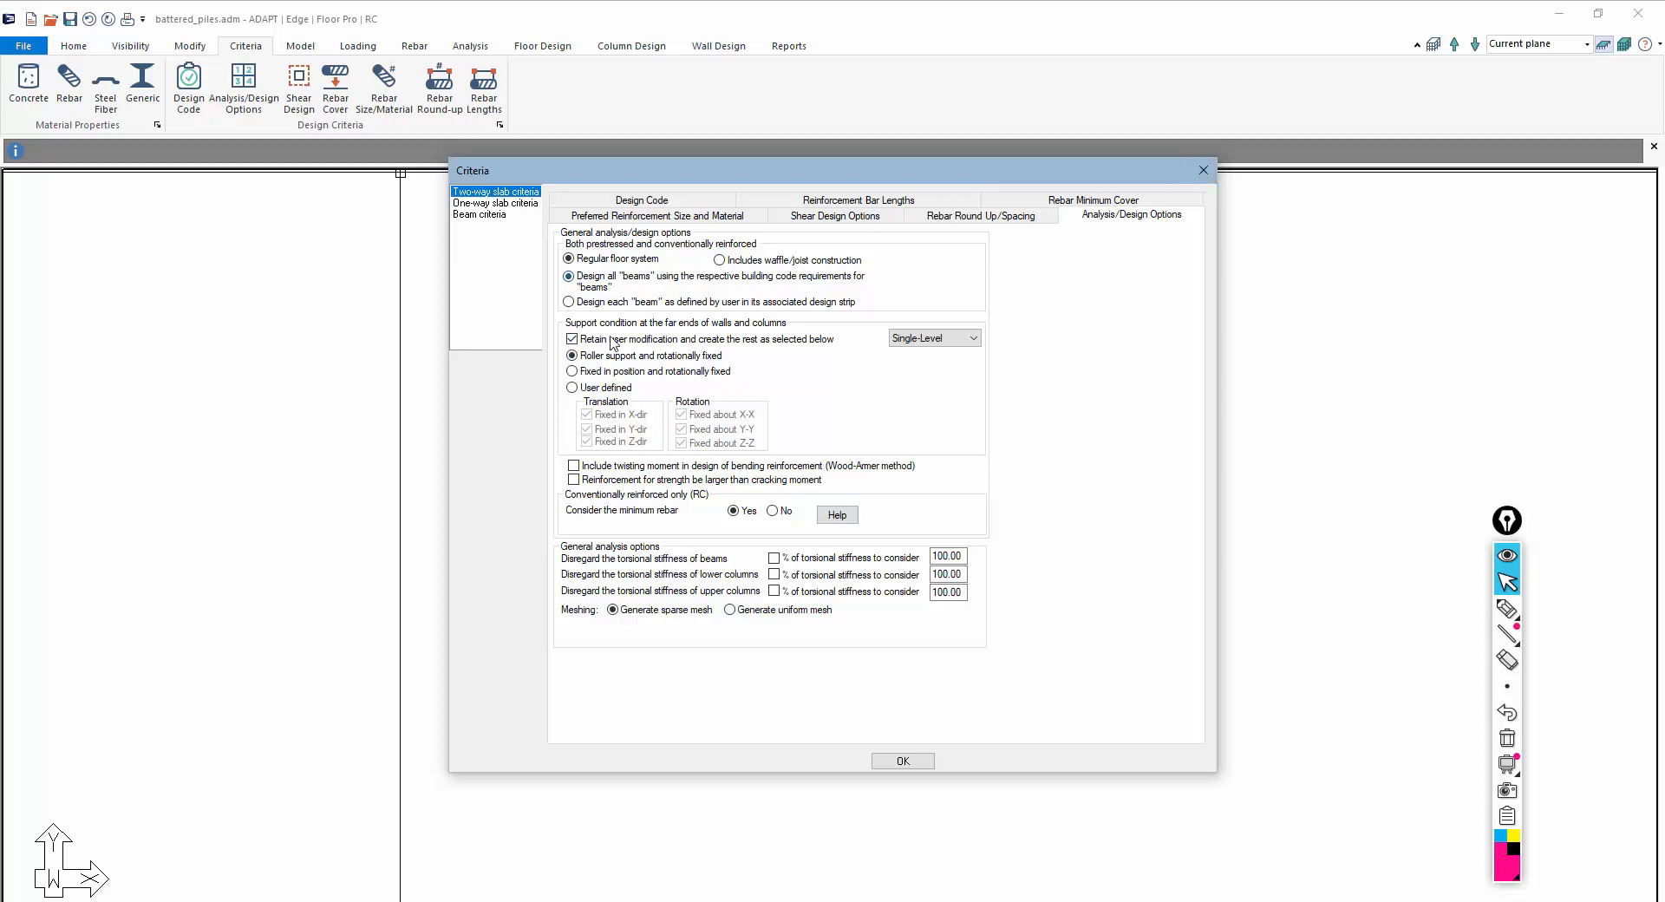
left_click(1202, 172)
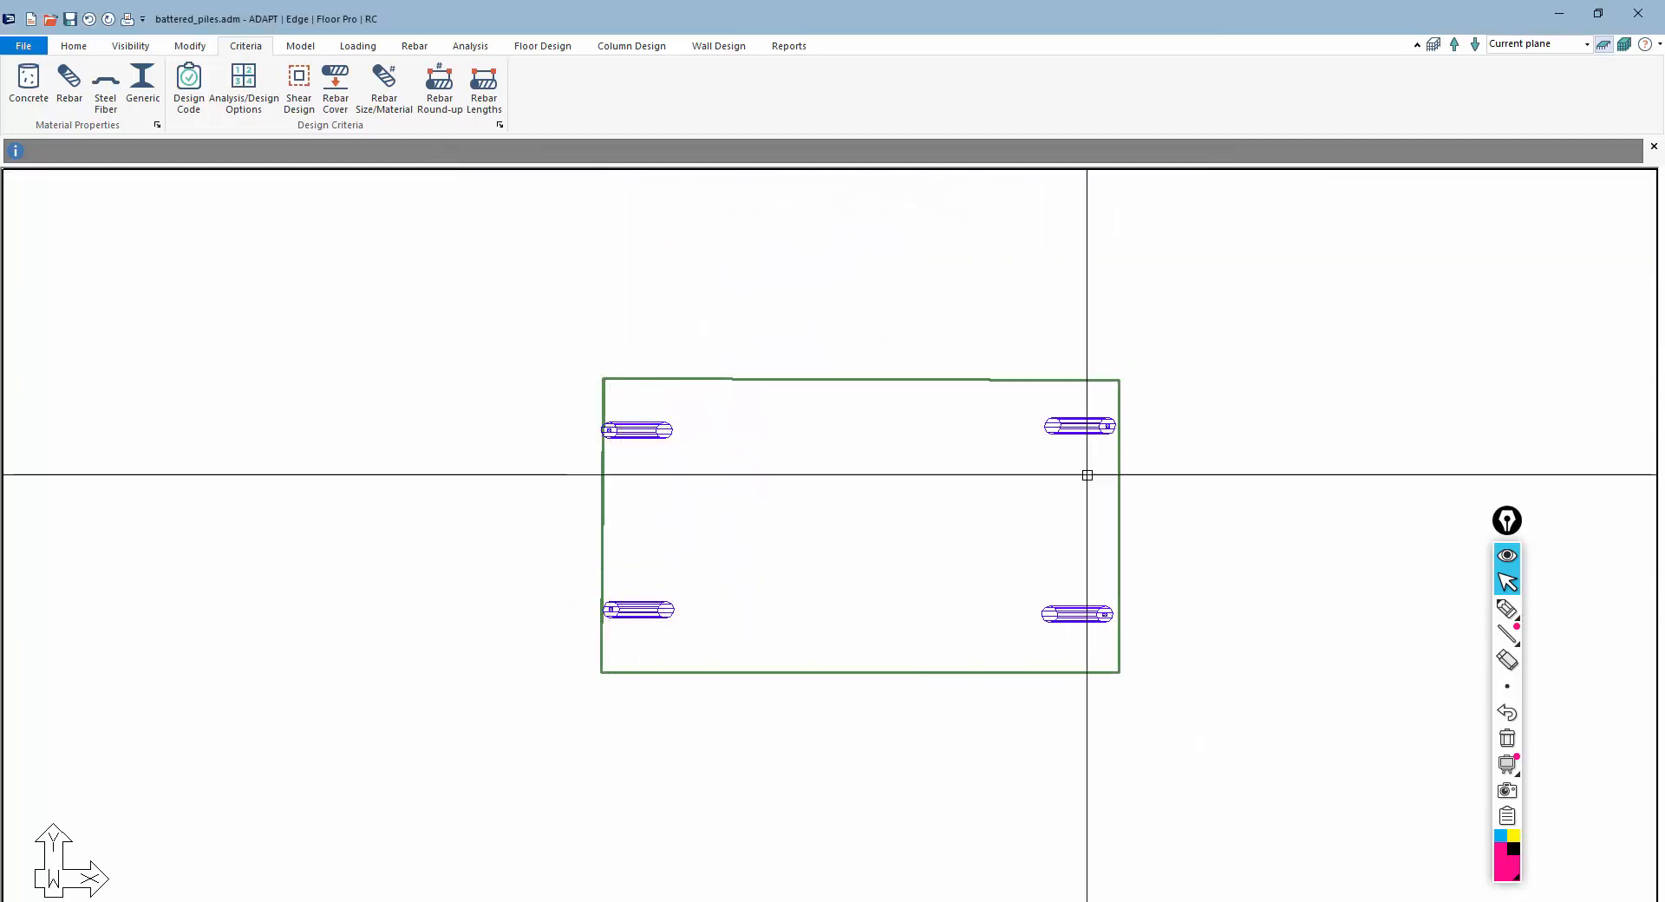
Step: Generate the finite element mesh for the slab and its inclined columns
left_click(470, 45)
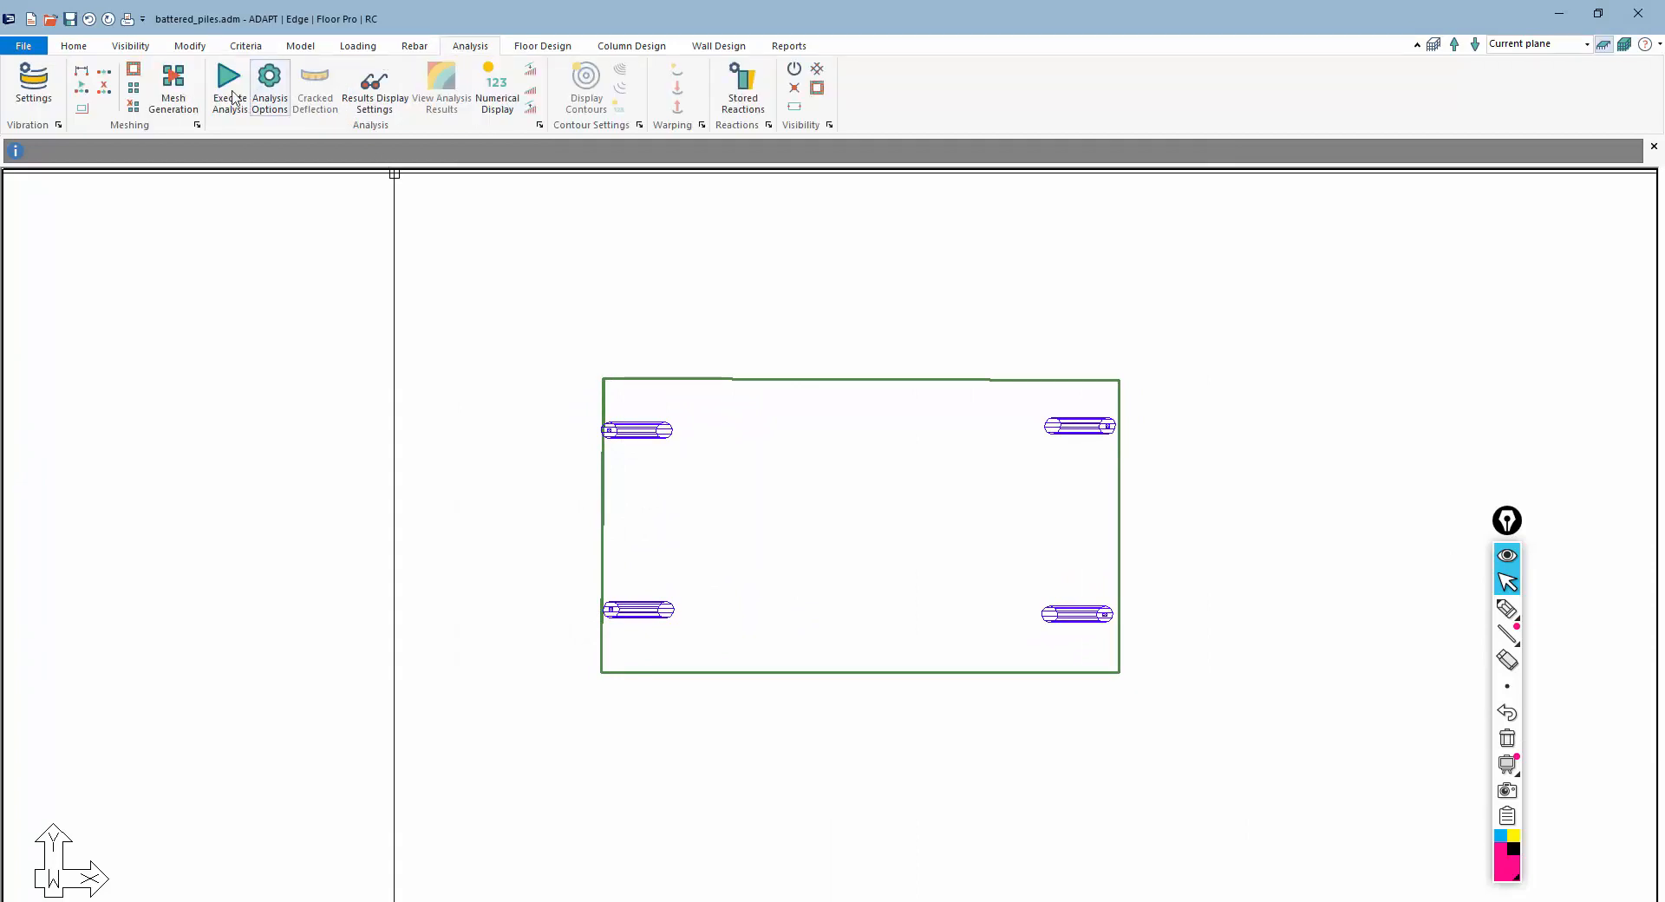
left_click(173, 102)
left_click(199, 143)
left_click(921, 560)
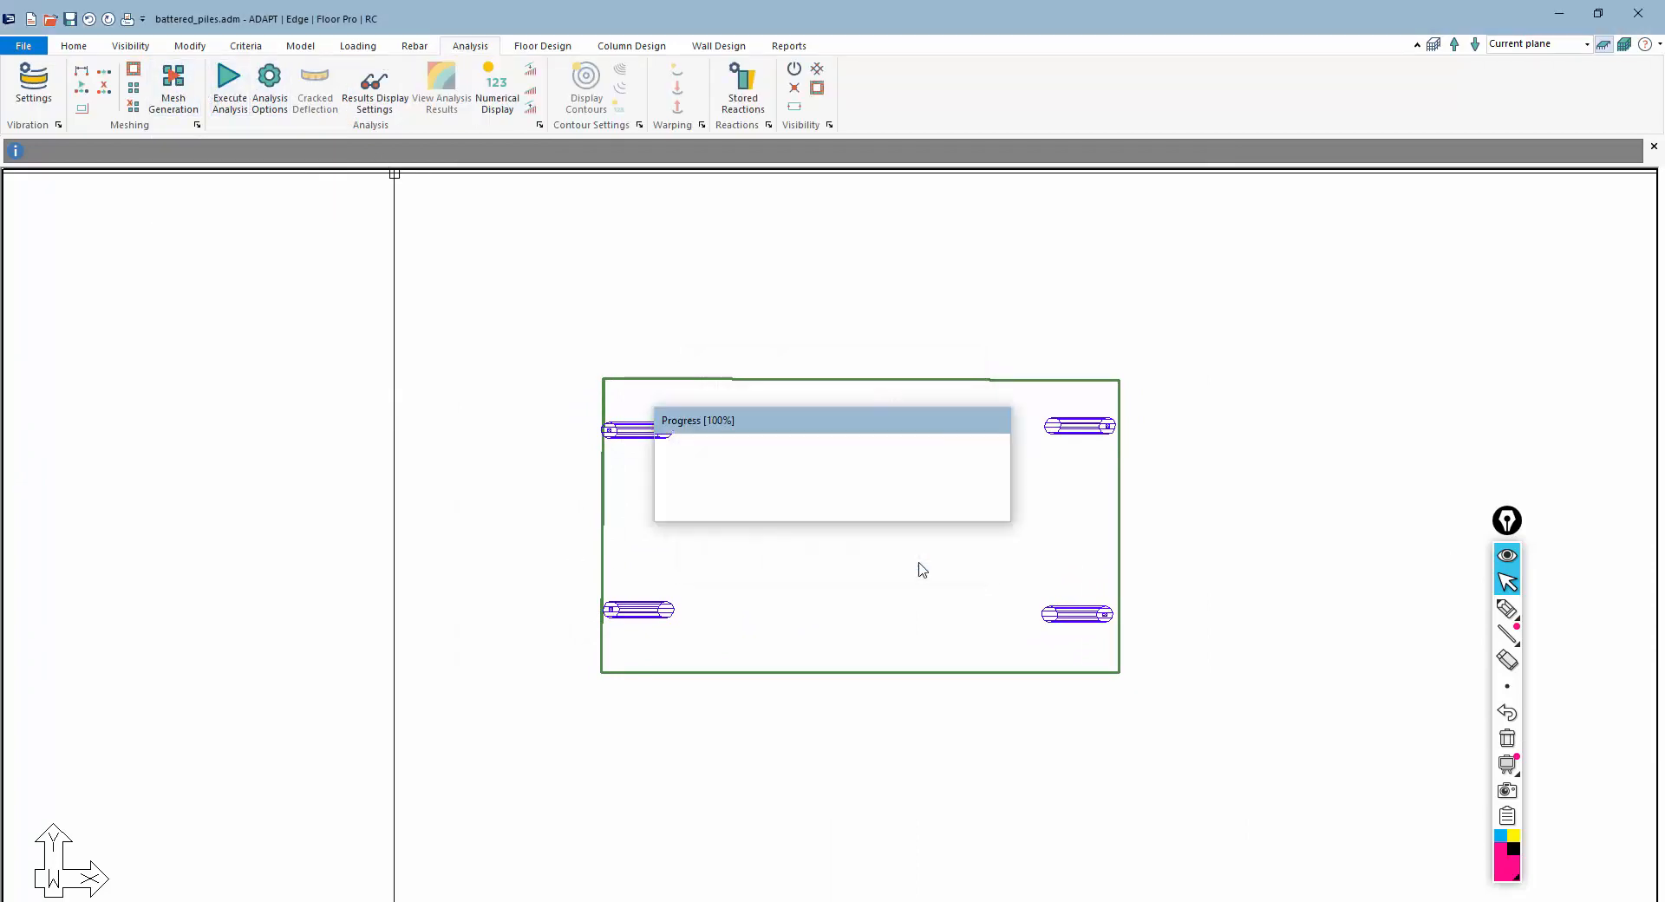
Step: Analyse the meshed model with the current analysis options and view the resulting Z-translation contours
left_click(230, 87)
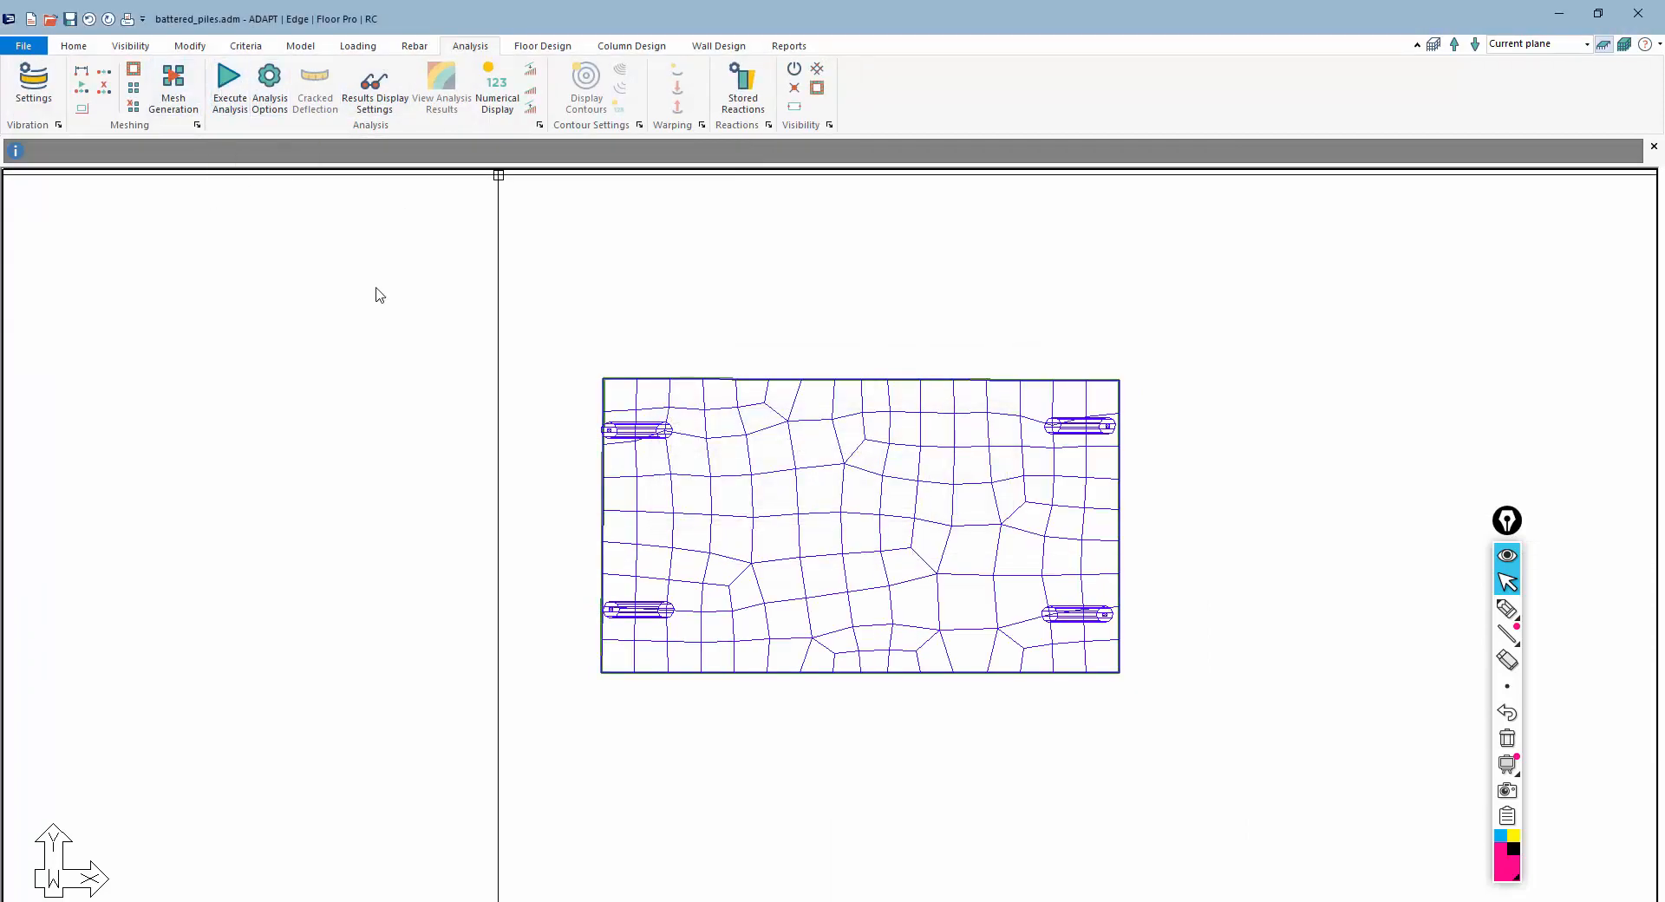
left_click(794, 691)
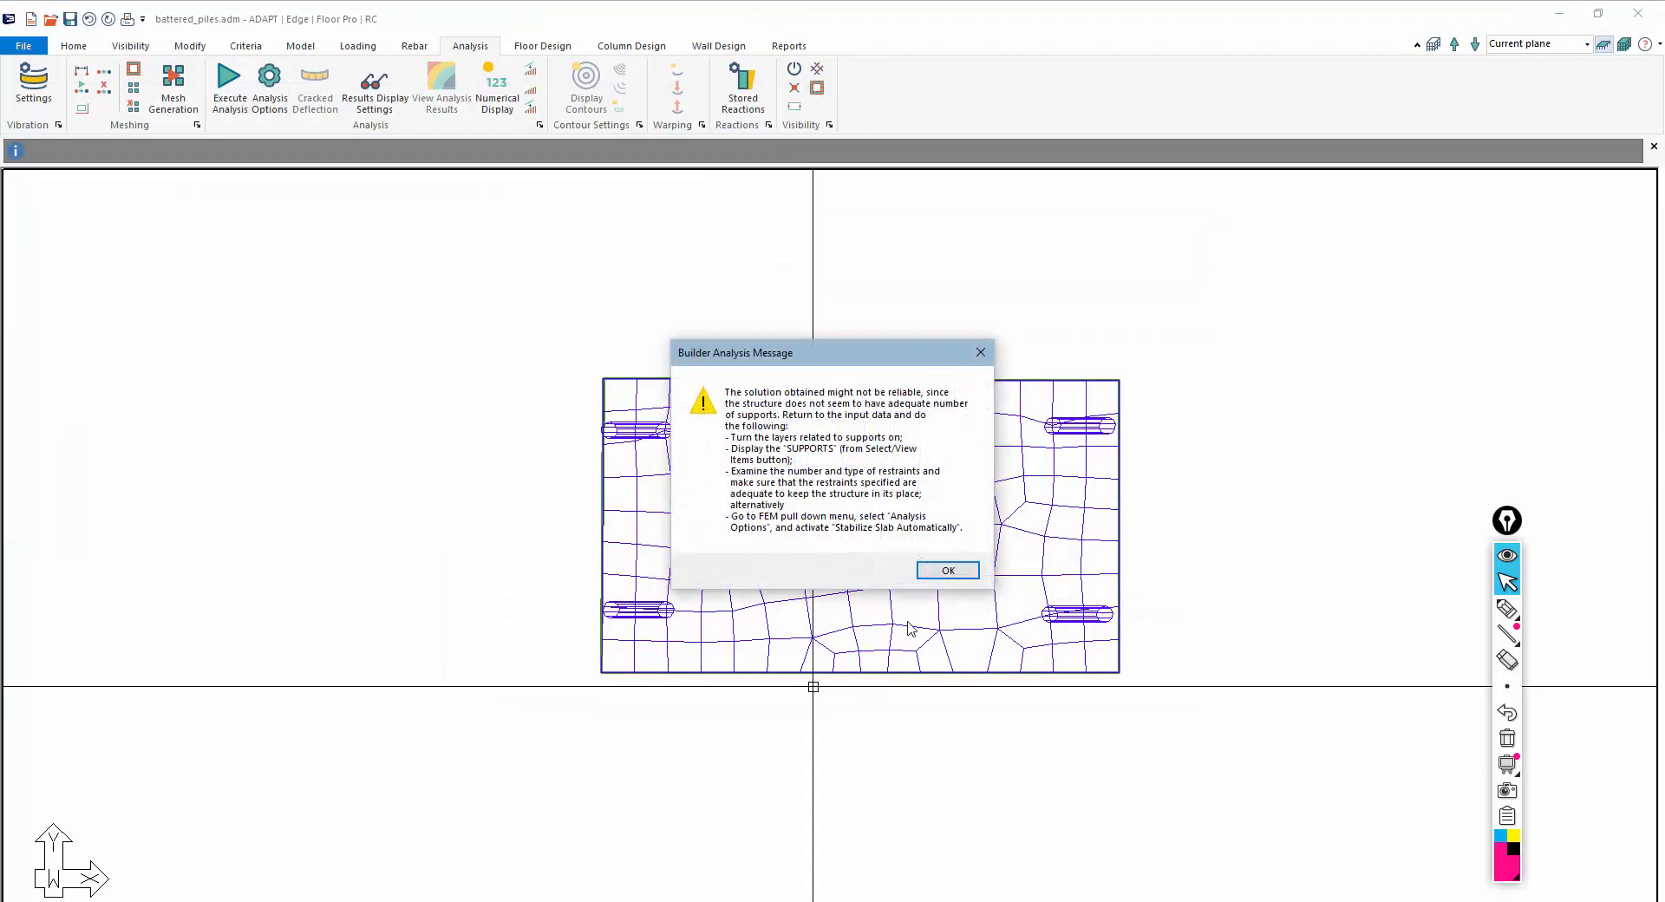
left_click(948, 570)
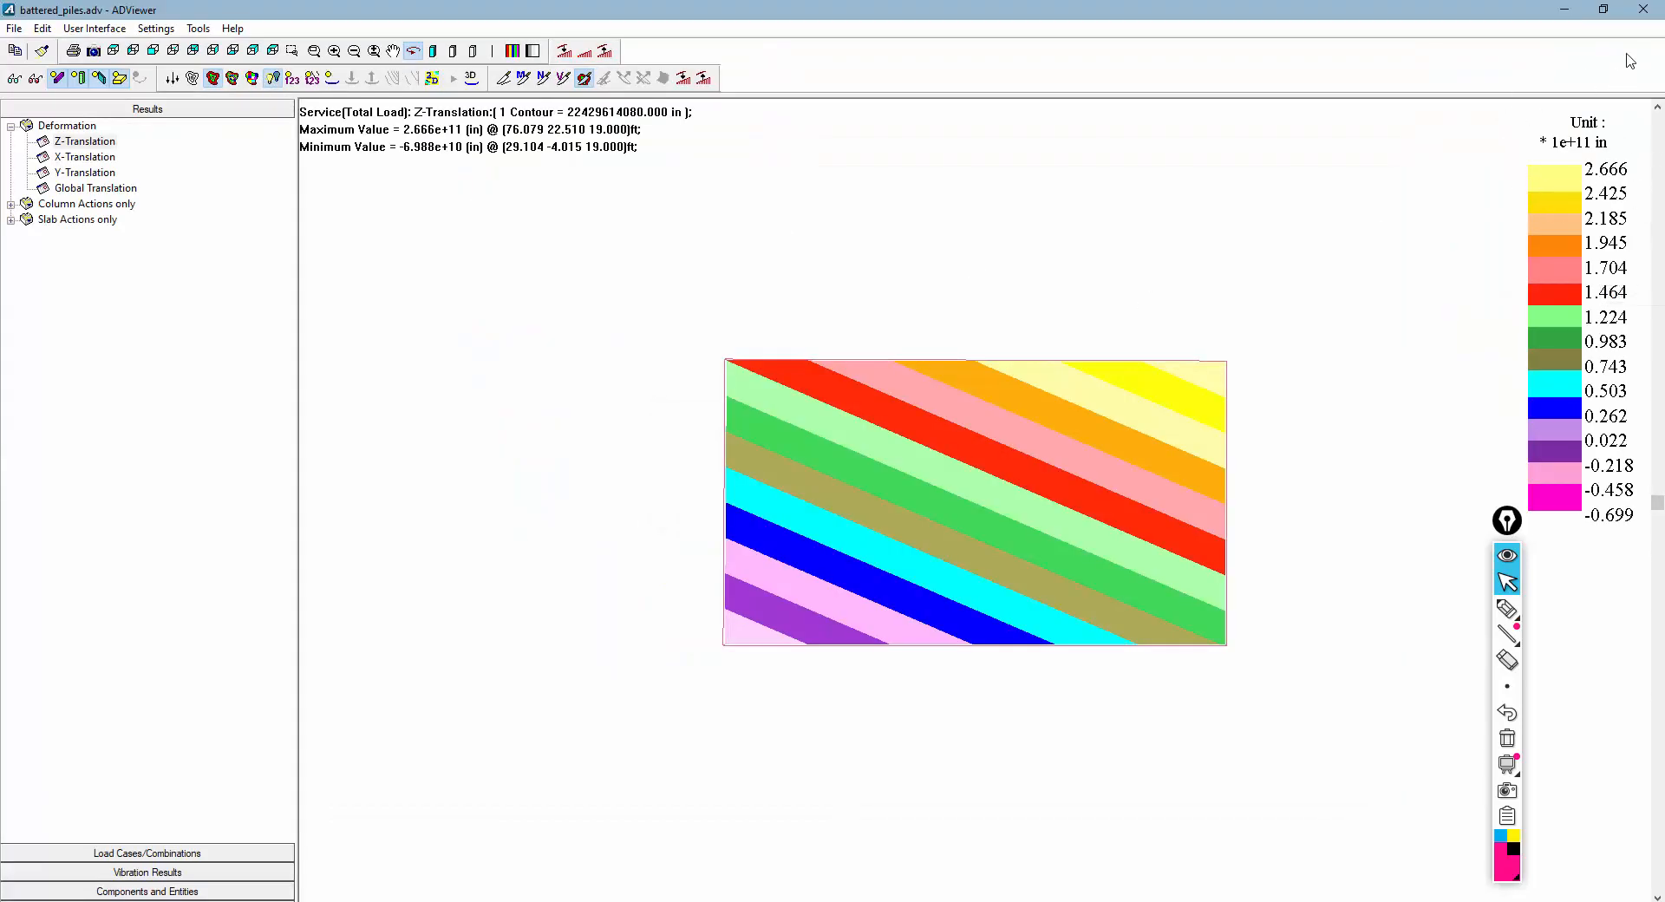
left_click(1642, 9)
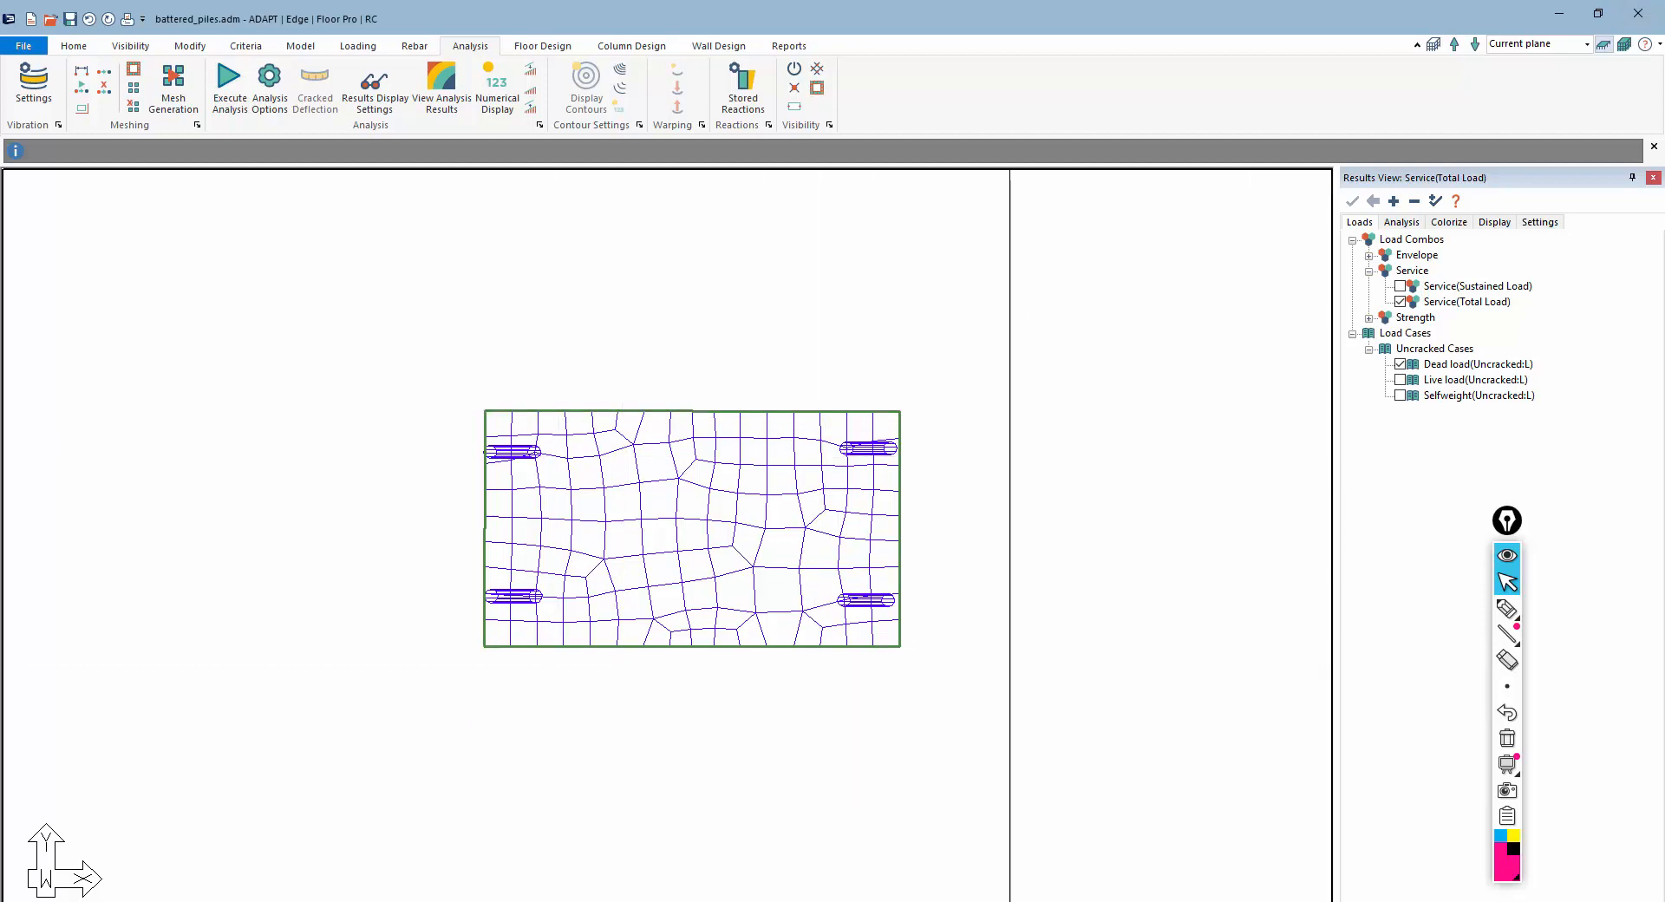
Step: Display the point supports and examine their positions relative to the inclined columns and slab mesh
scroll(530, 471, "up", 3)
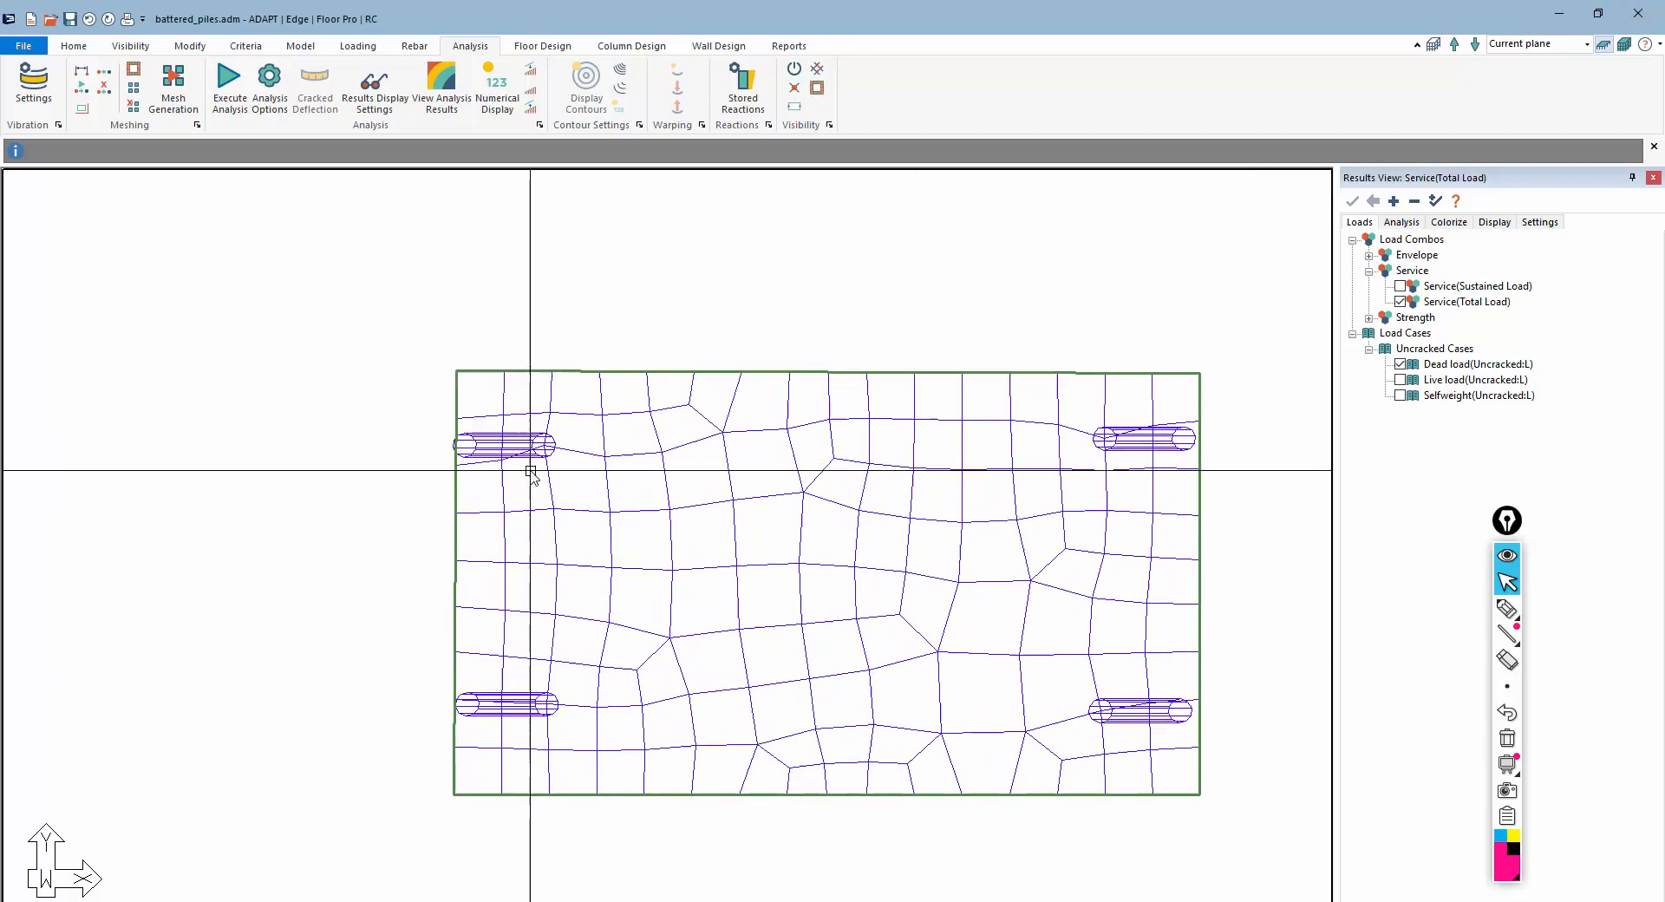
scroll(519, 472, "up", 2)
scroll(515, 483, "down", 2)
scroll(892, 564, "down", 1)
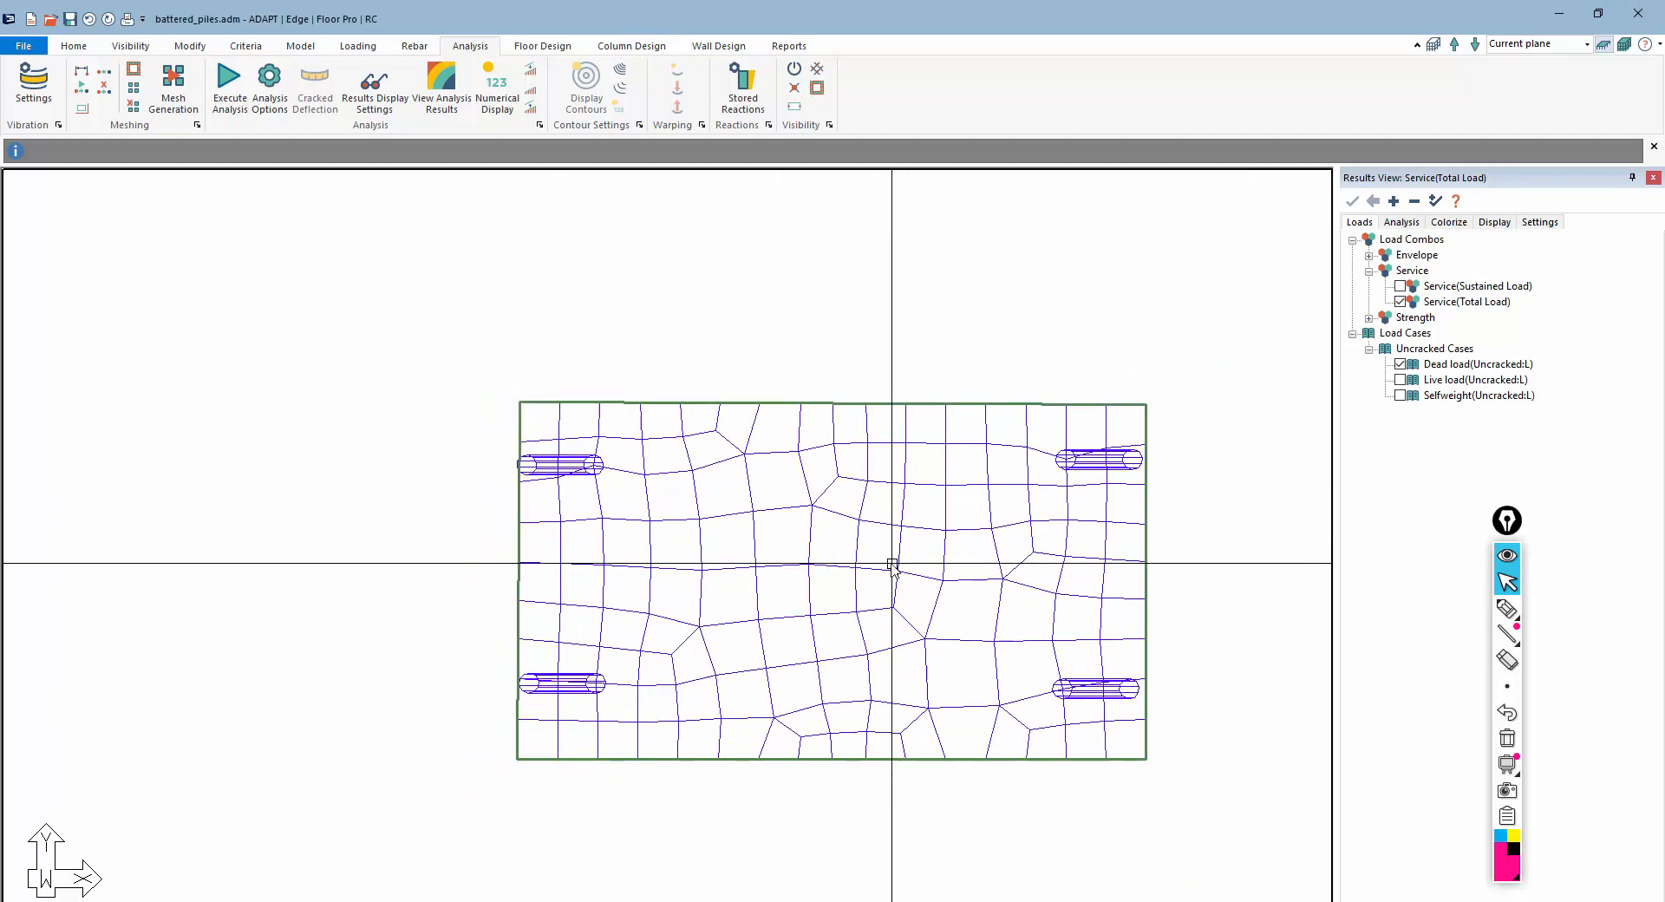
scroll(894, 568, "down", 1)
scroll(881, 648, "up", 1)
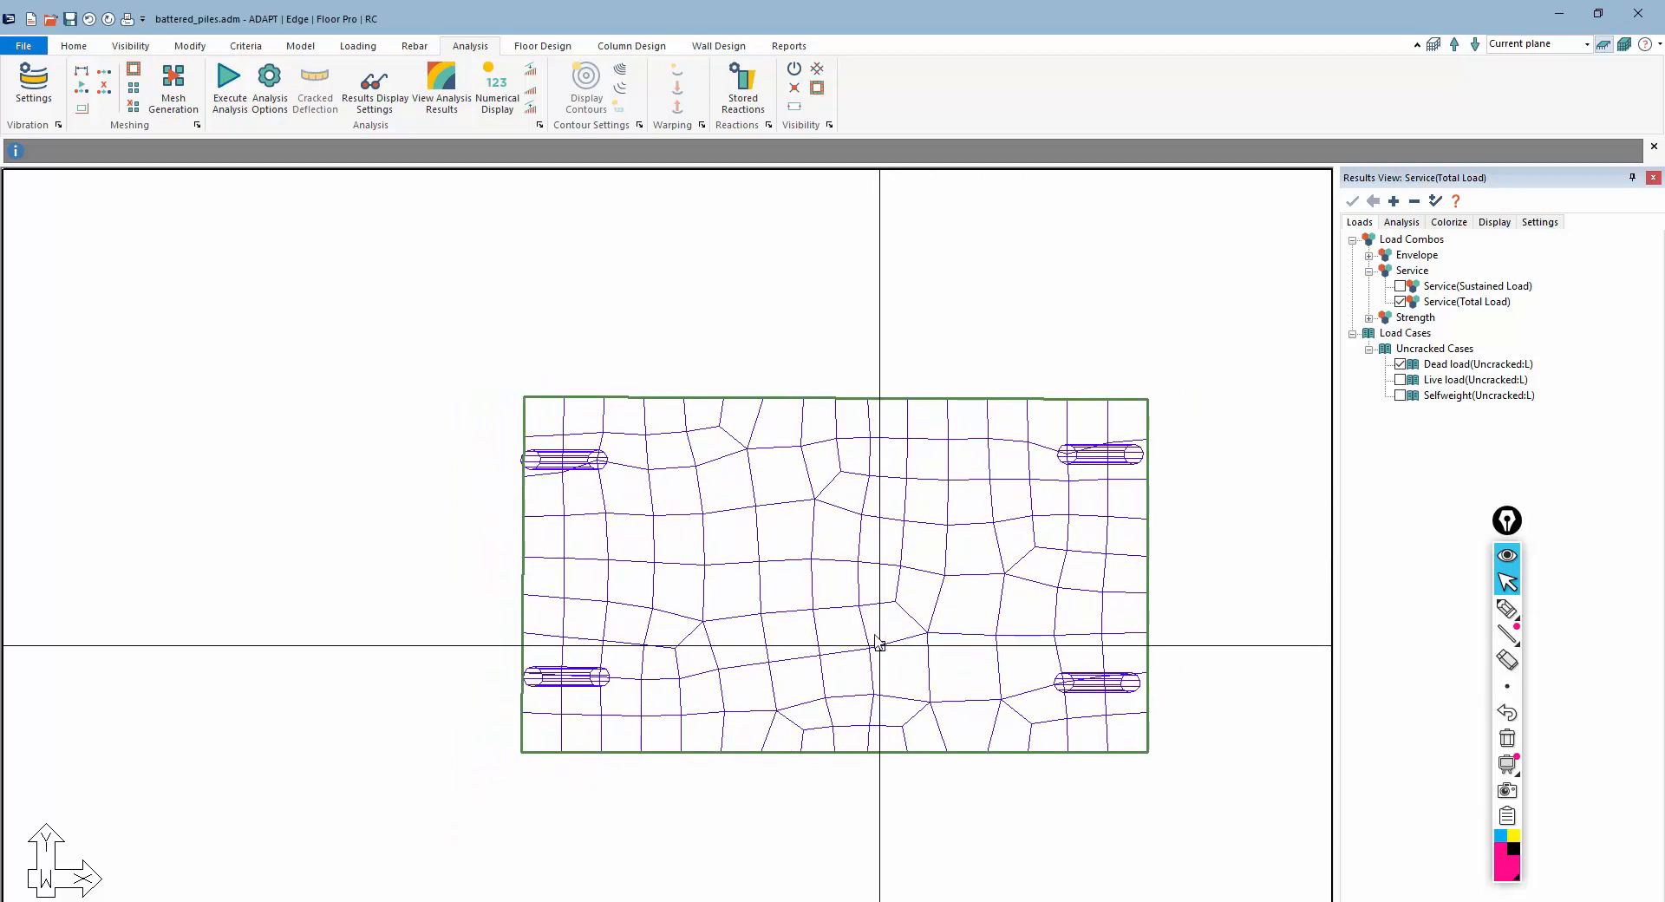
left_click(311, 49)
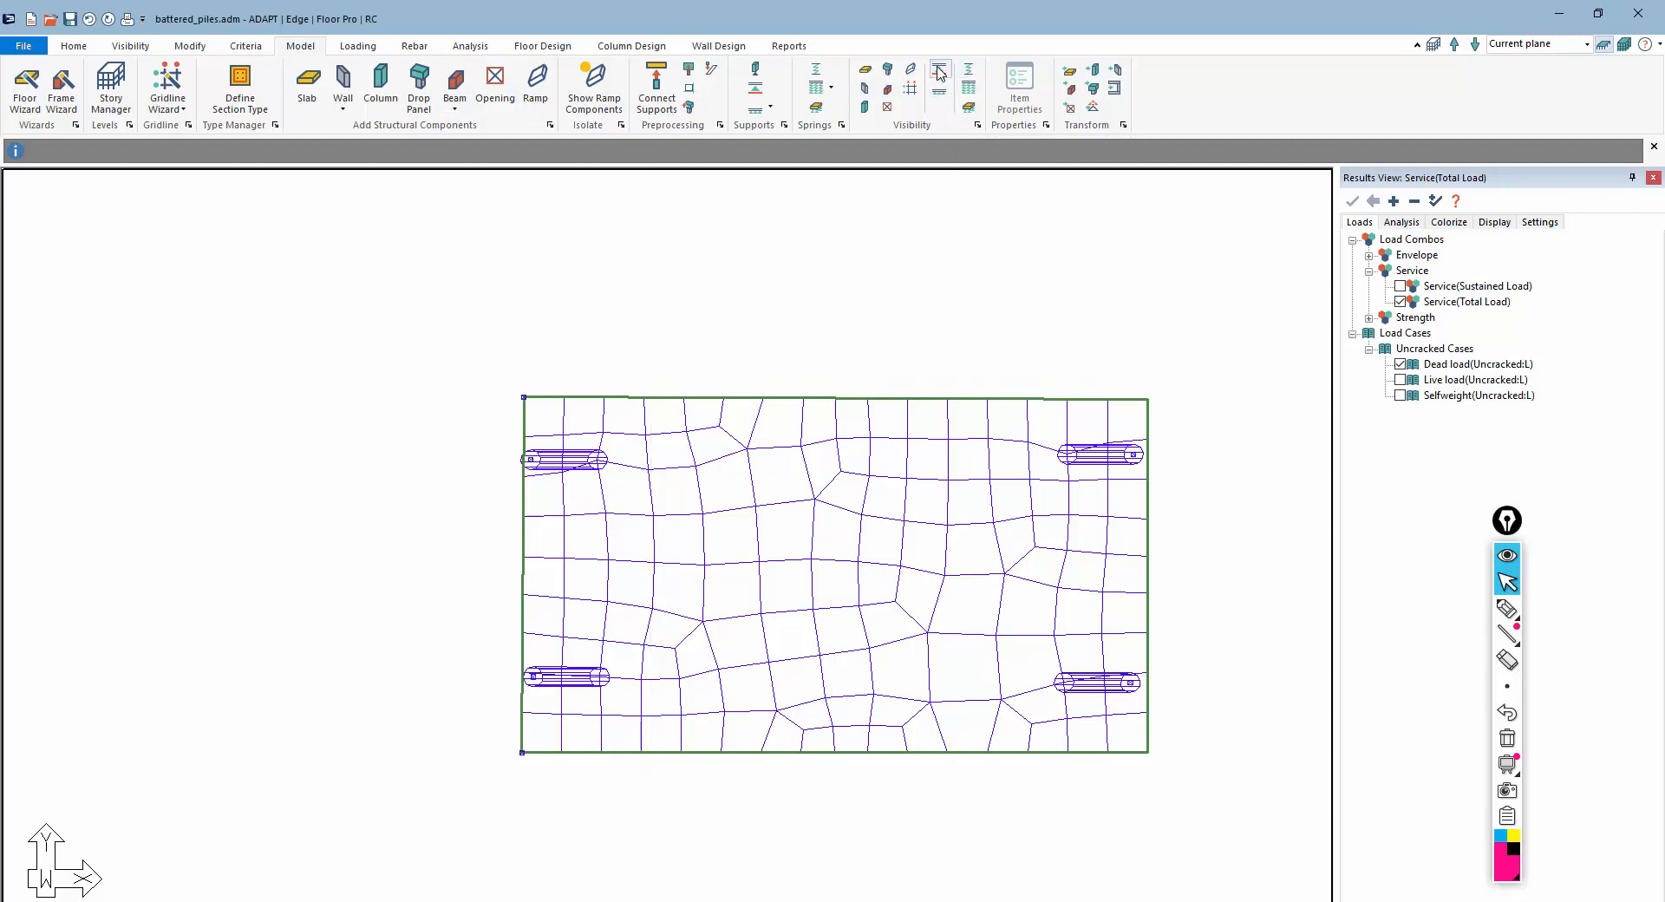
scroll(511, 477, "up", 2)
scroll(522, 459, "down", 3)
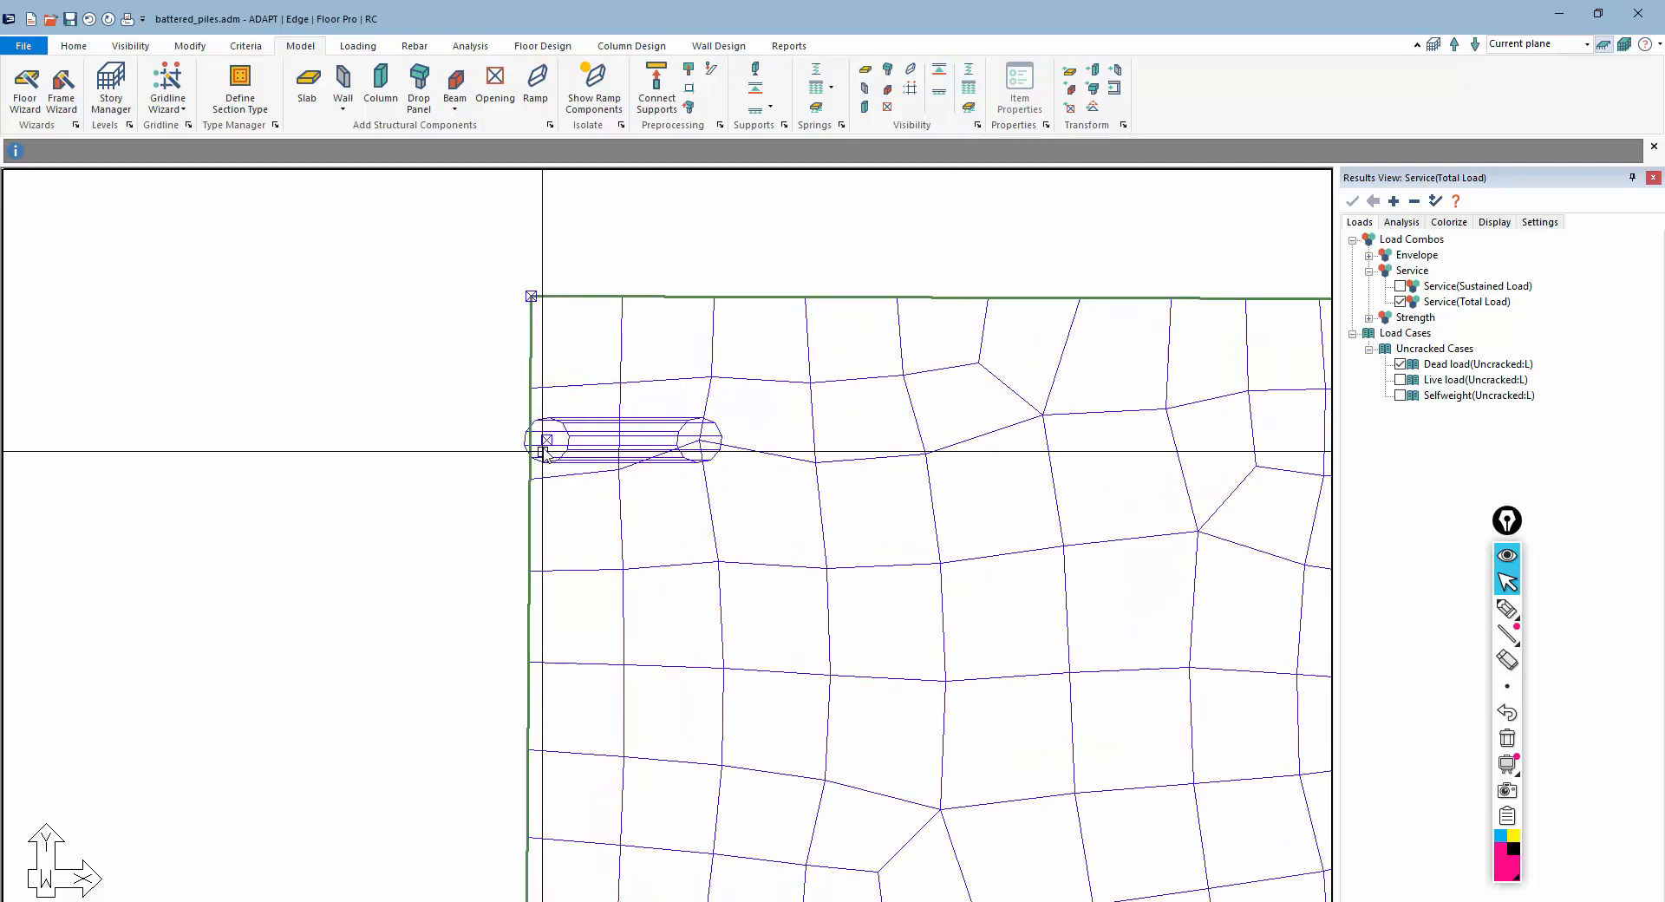
scroll(536, 428, "down", 2)
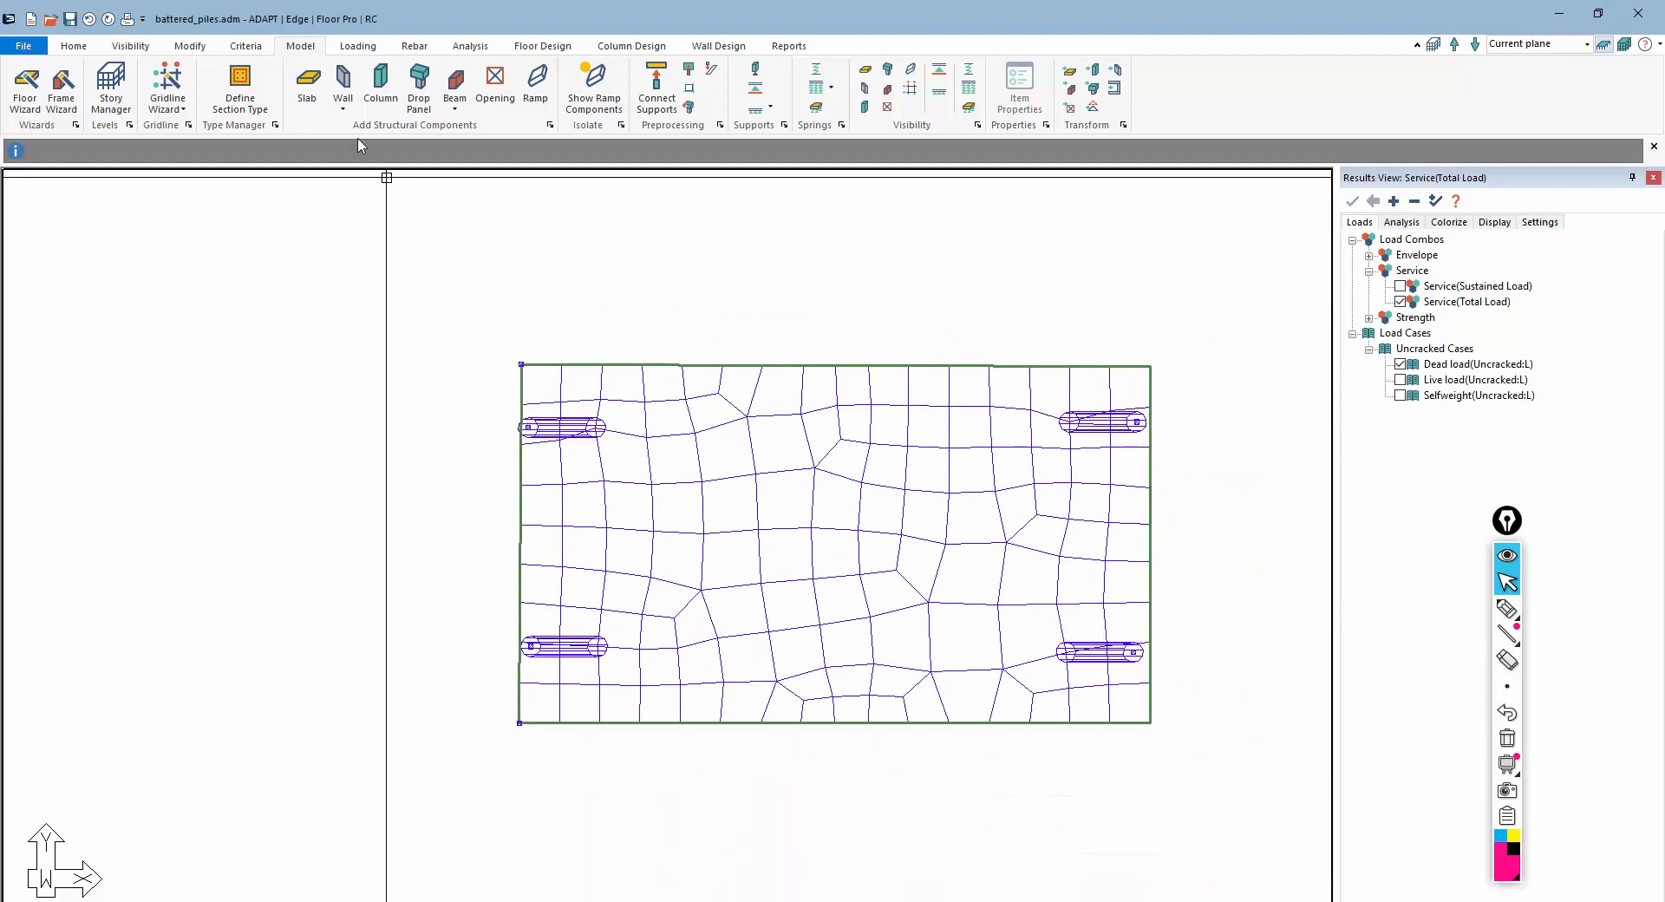
Step: Remove the existing finite element mesh from the slab
left_click(468, 49)
left_click(136, 105)
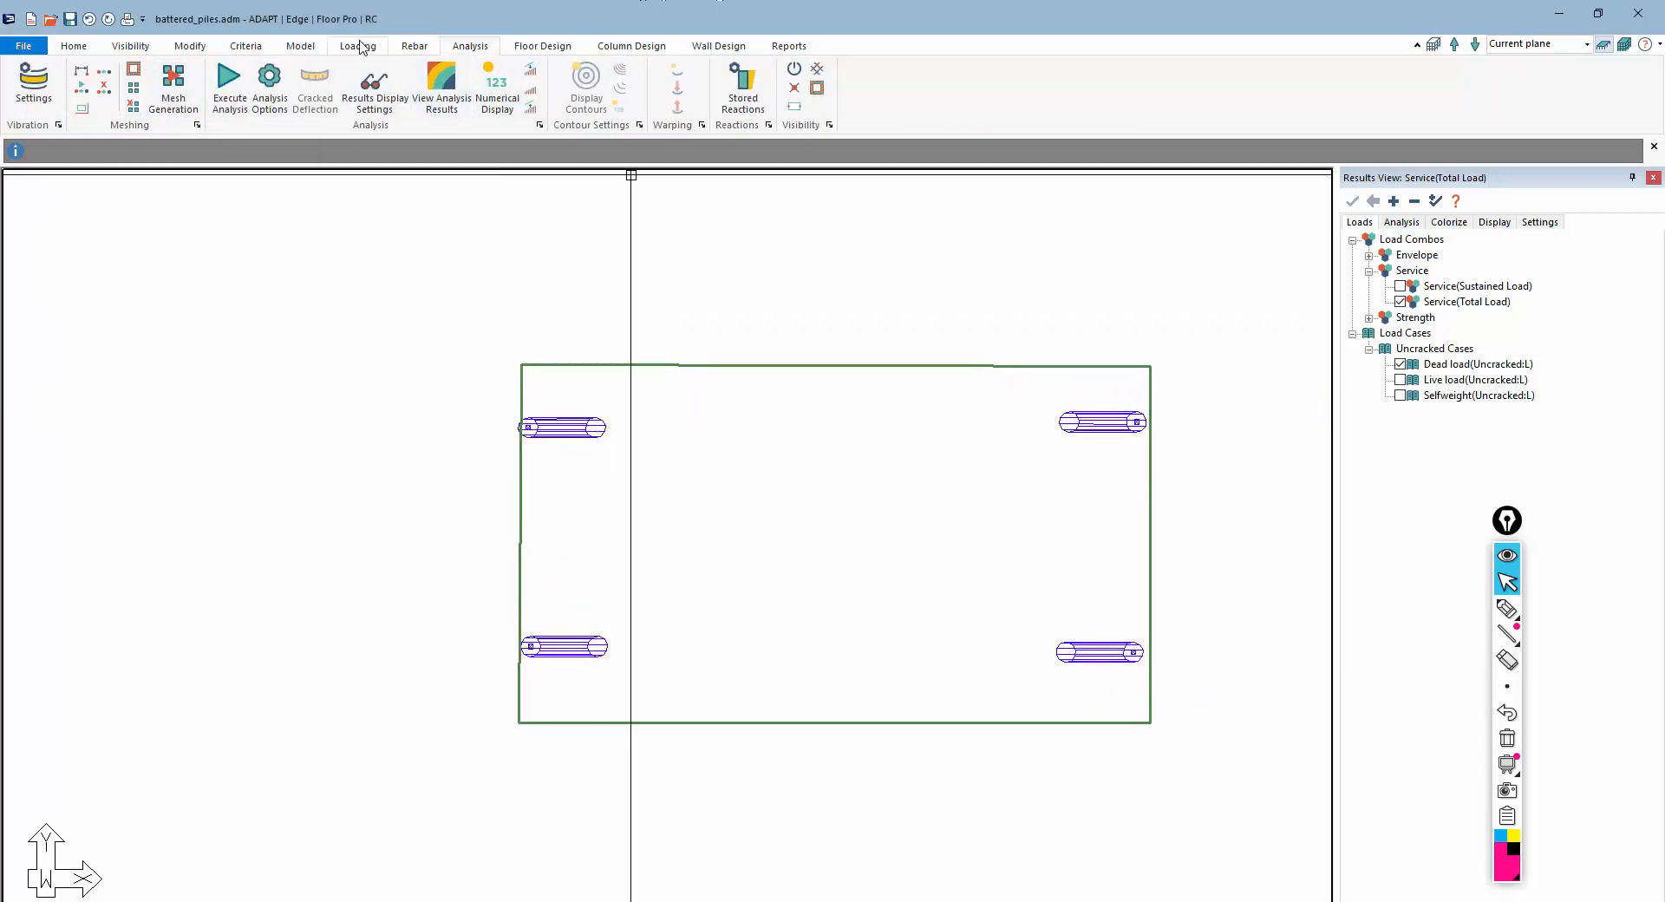
Step: Configure a compression-only point spring with kz, kx and ky of 1.000E+2 k/in and vertical offsets of 240 in
left_click(310, 49)
left_click(816, 68)
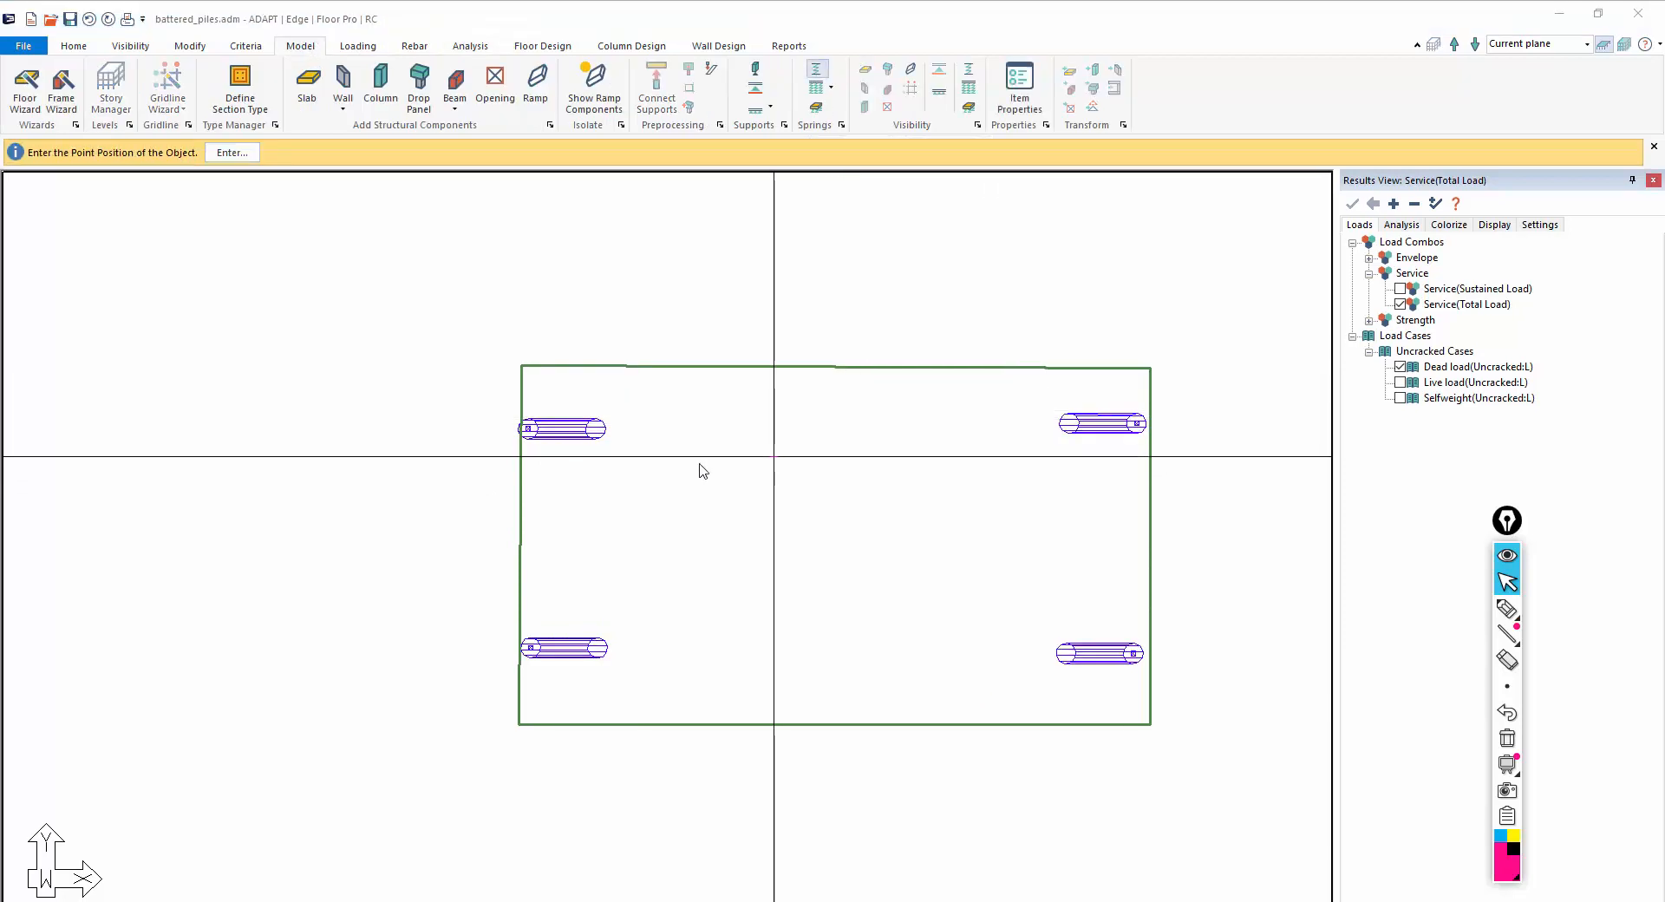
left_click(1011, 87)
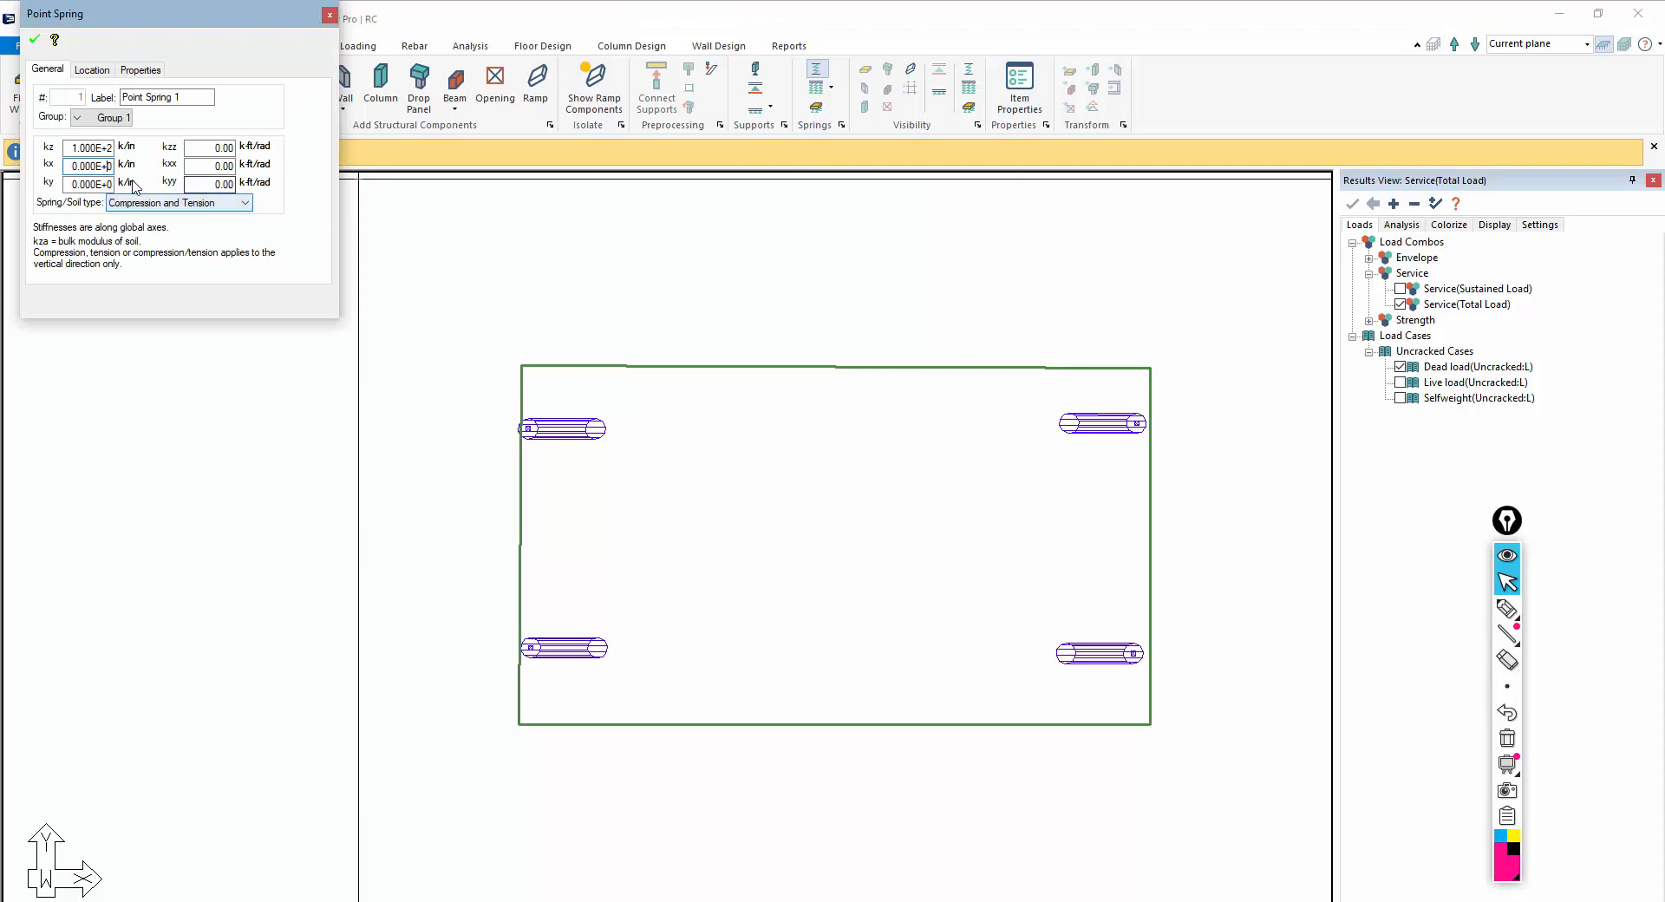
left_click_drag(192, 14, 561, 231)
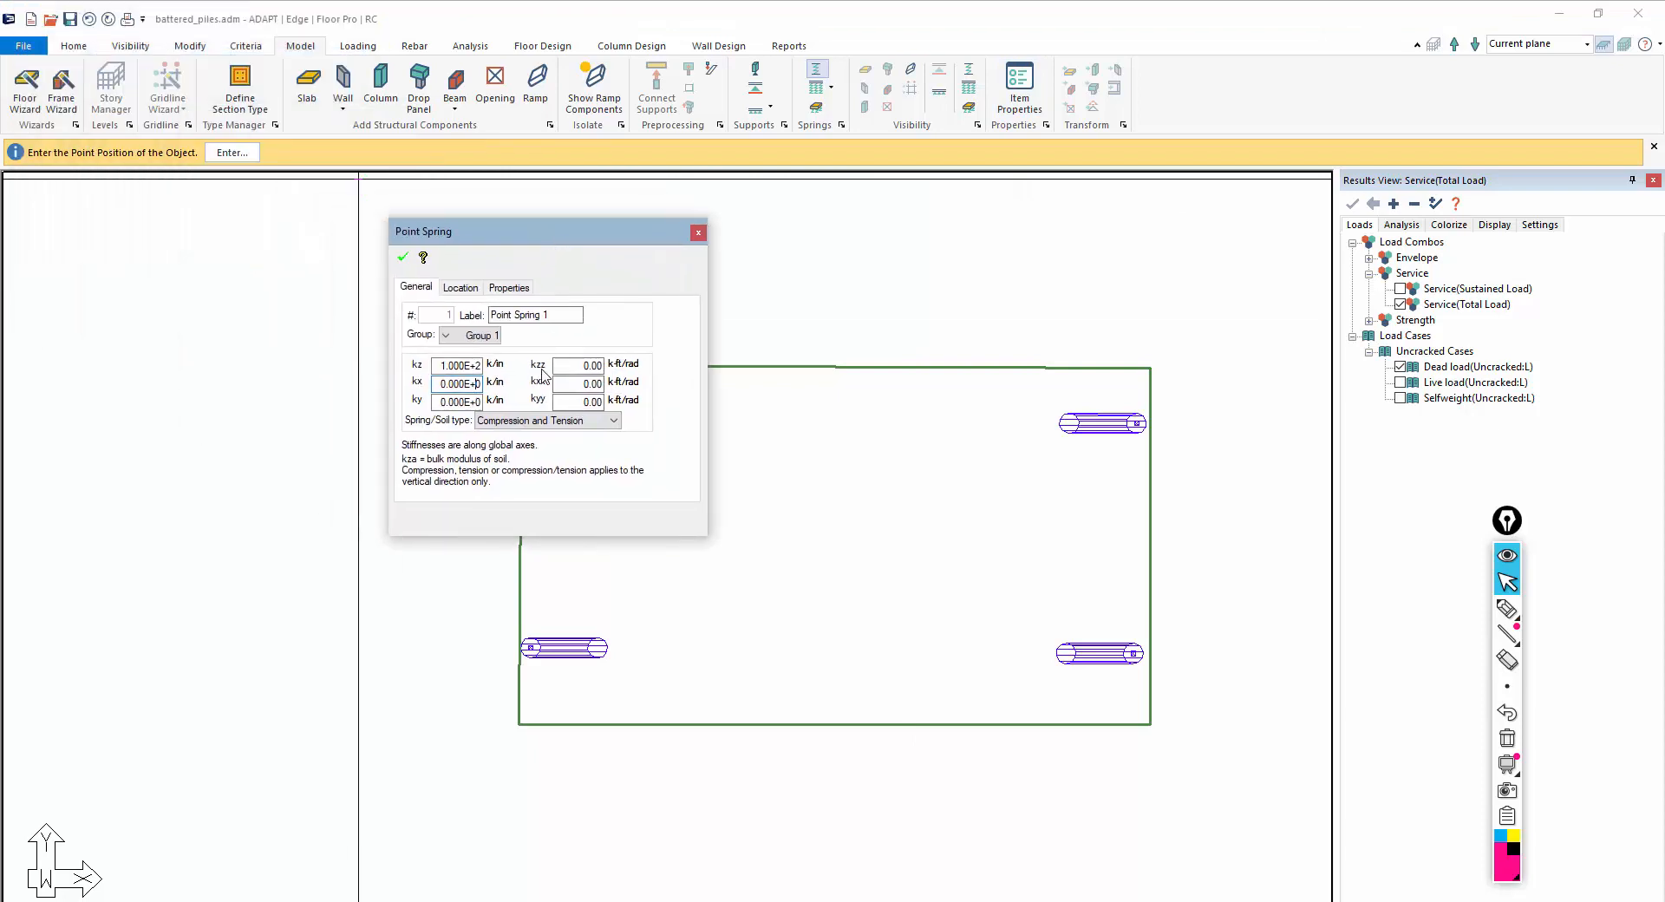
left_click(613, 423)
left_click(531, 449)
left_click(469, 291)
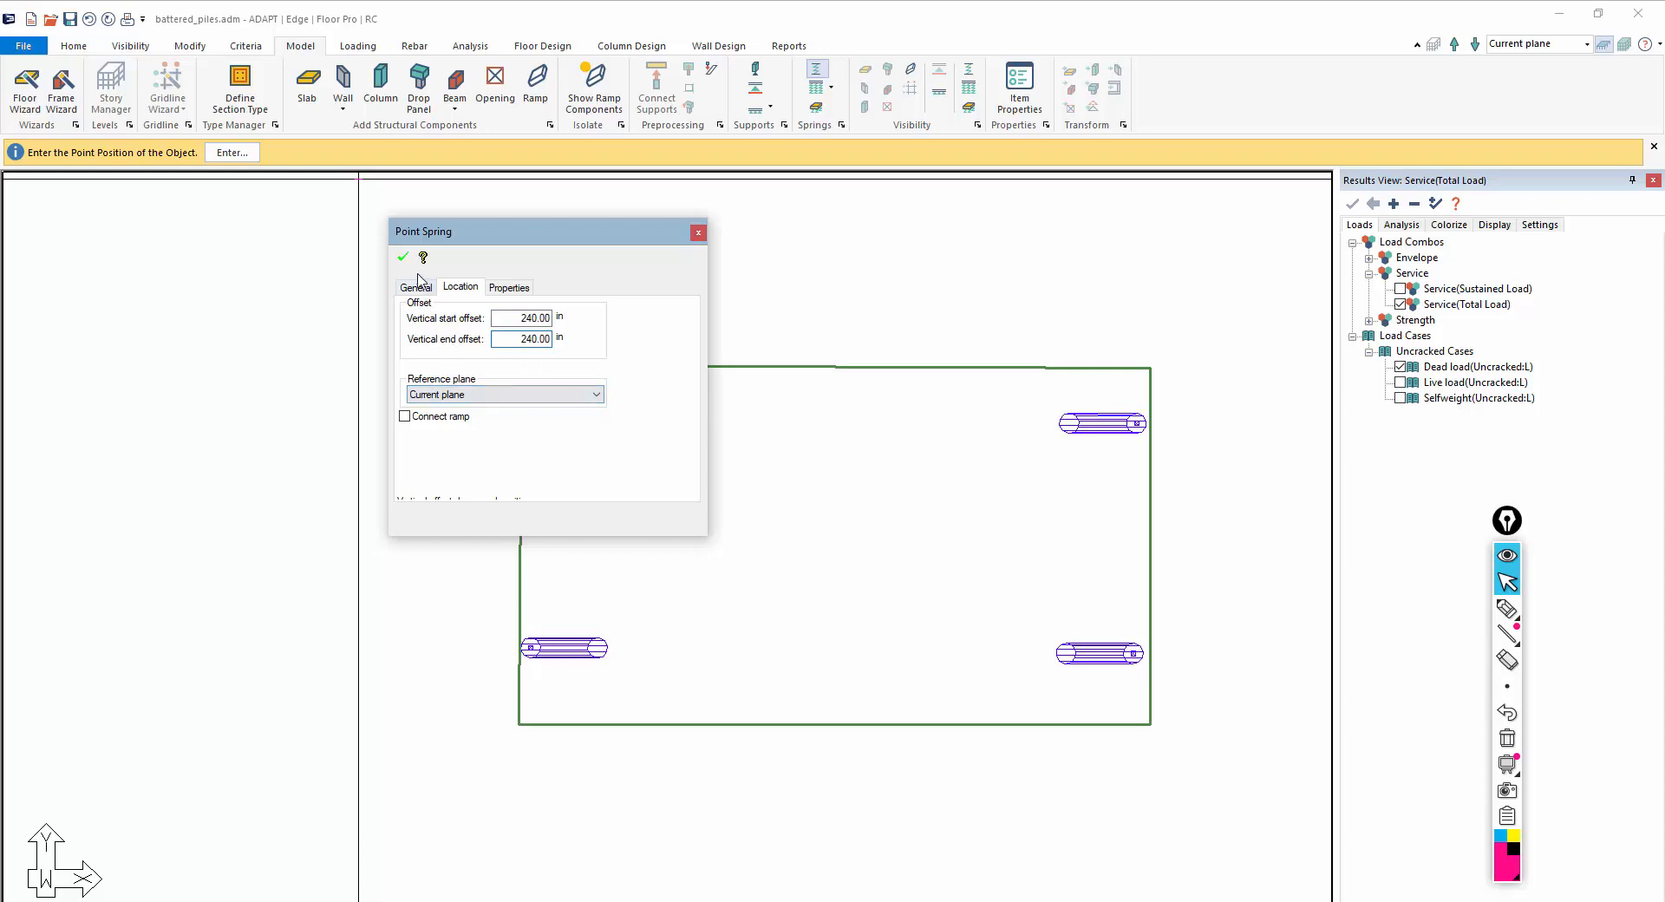
key("shift+Tab")
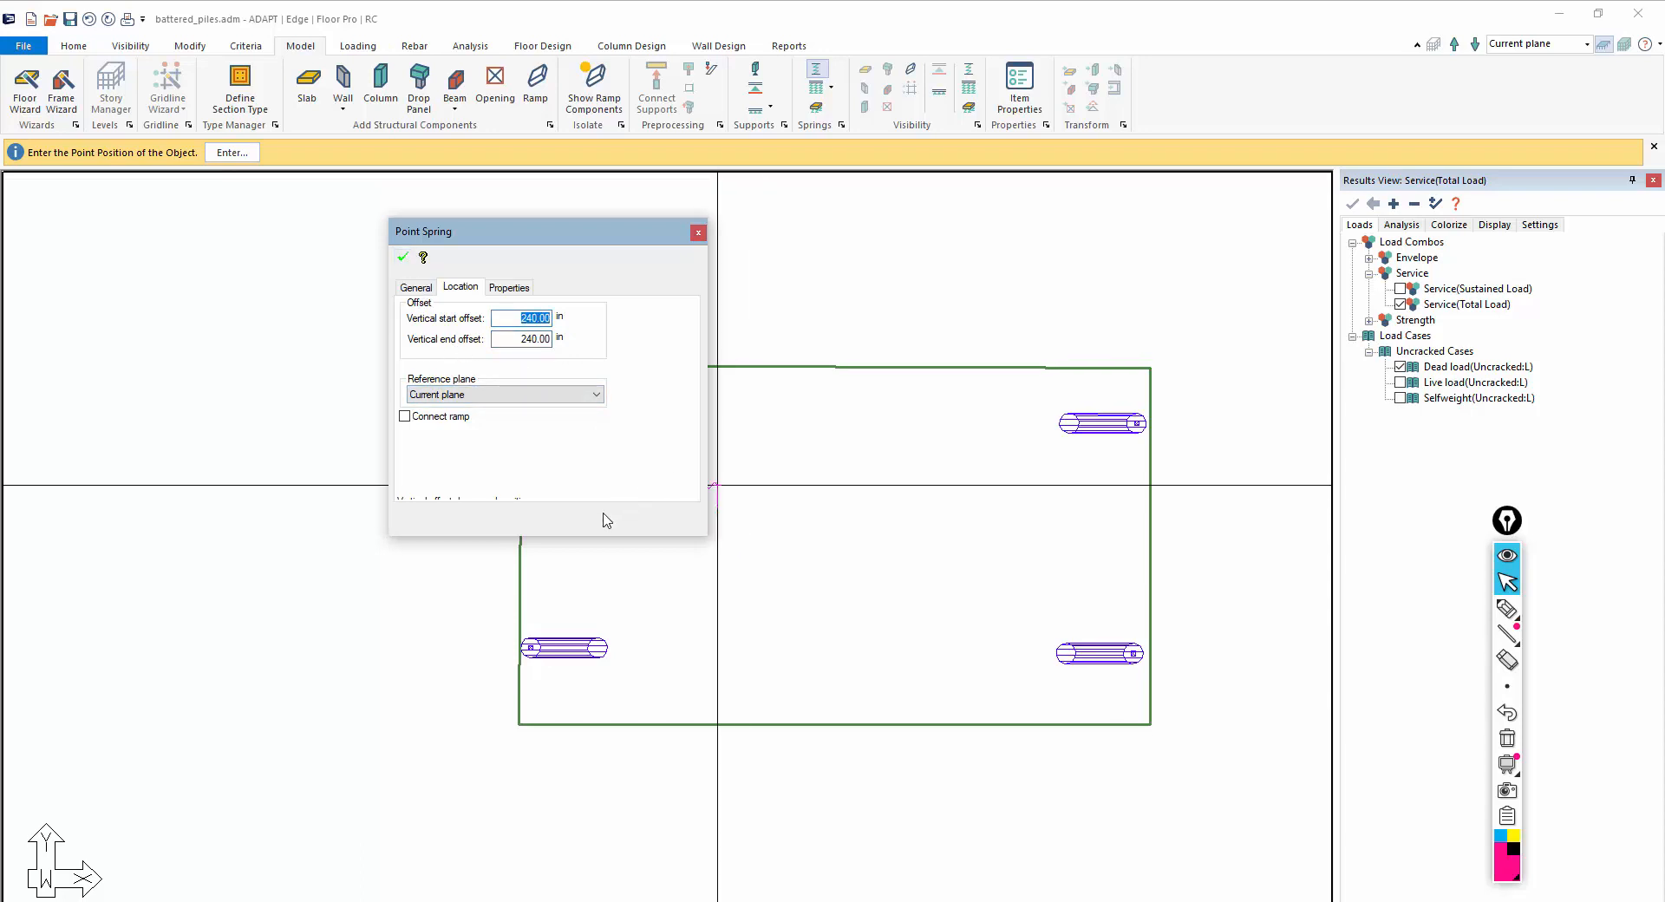
Step: Place a point spring at the point support on the outer end of each of the four inclined columns
left_click_drag(582, 232, 195, 263)
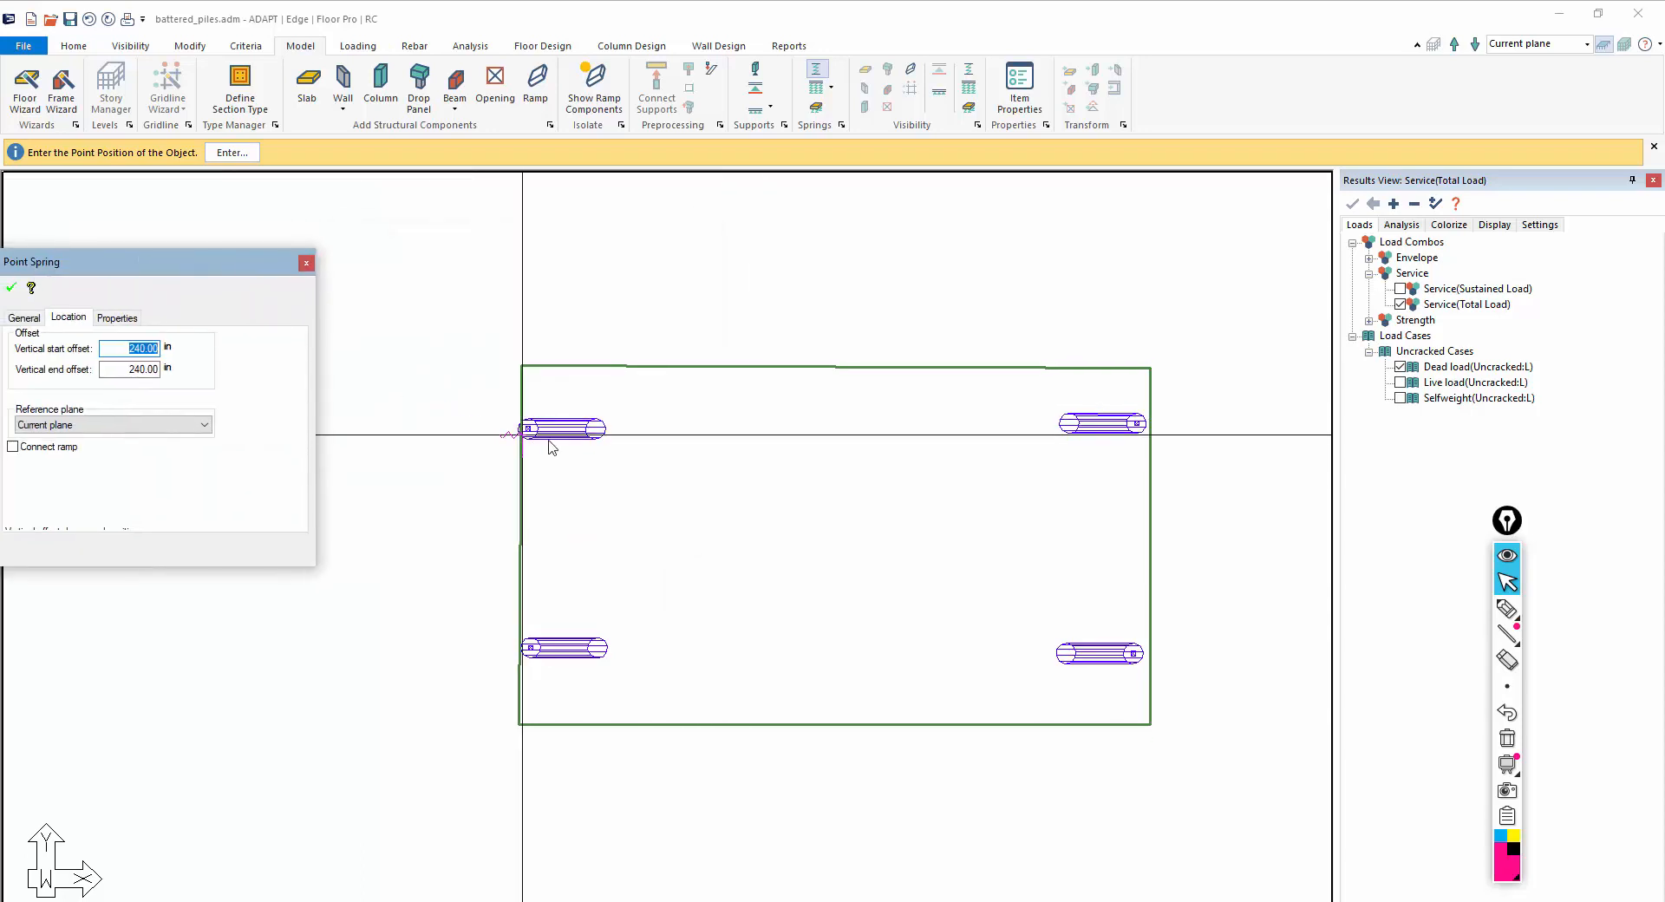
middle_click_drag(708, 625, 758, 616)
scroll(758, 617, "up", 1)
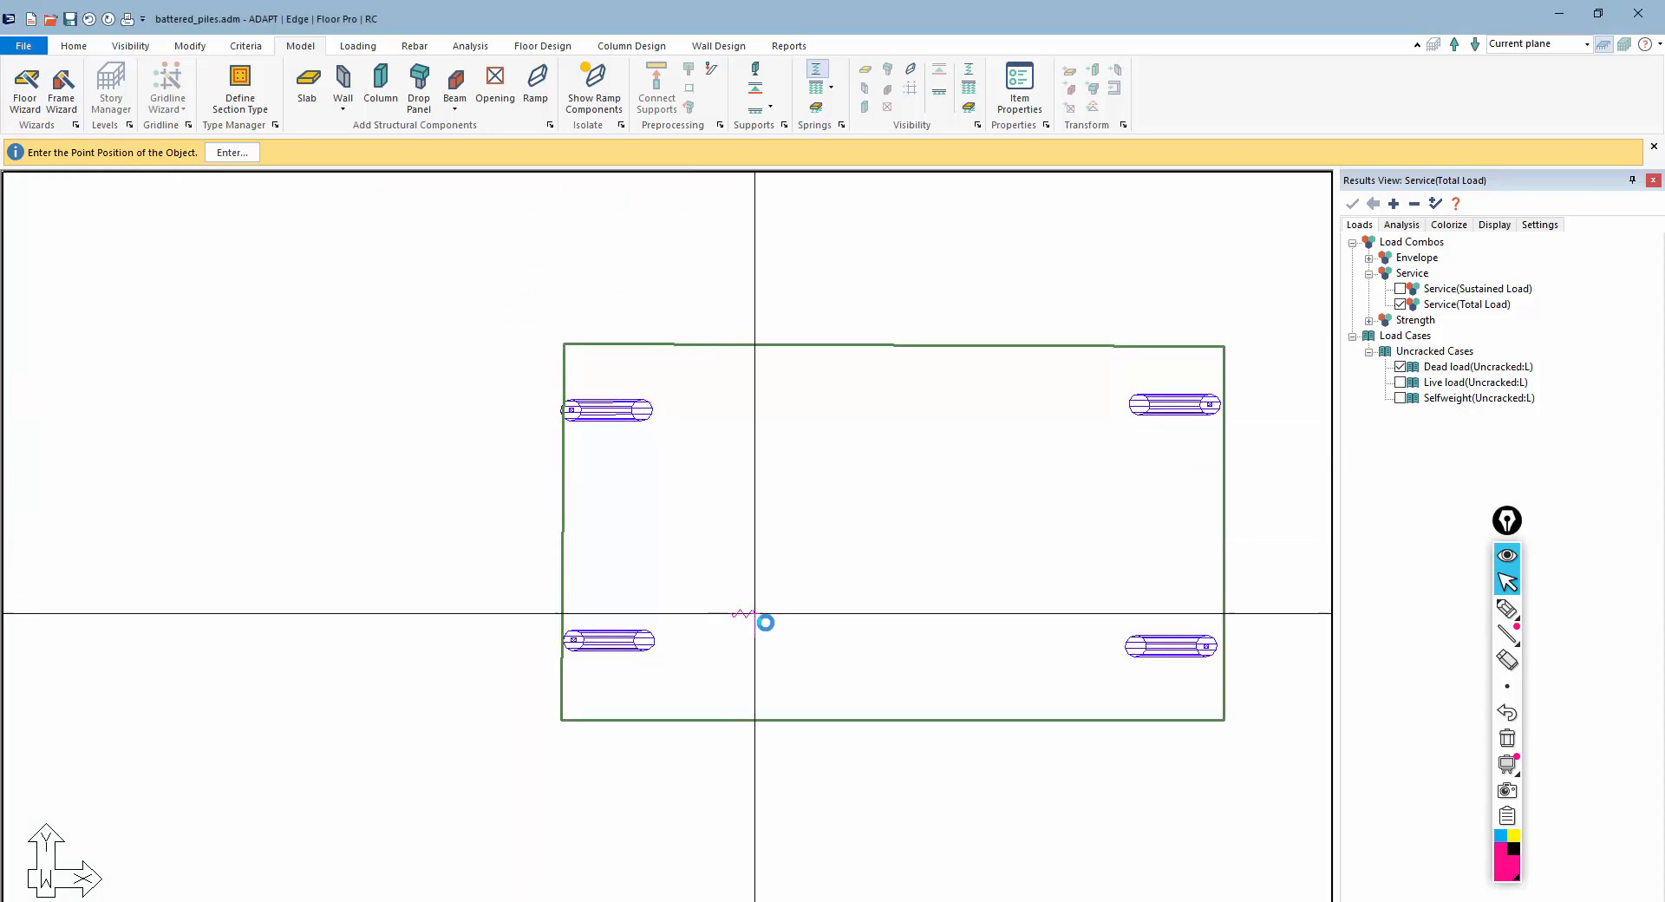
scroll(772, 621, "down", 4)
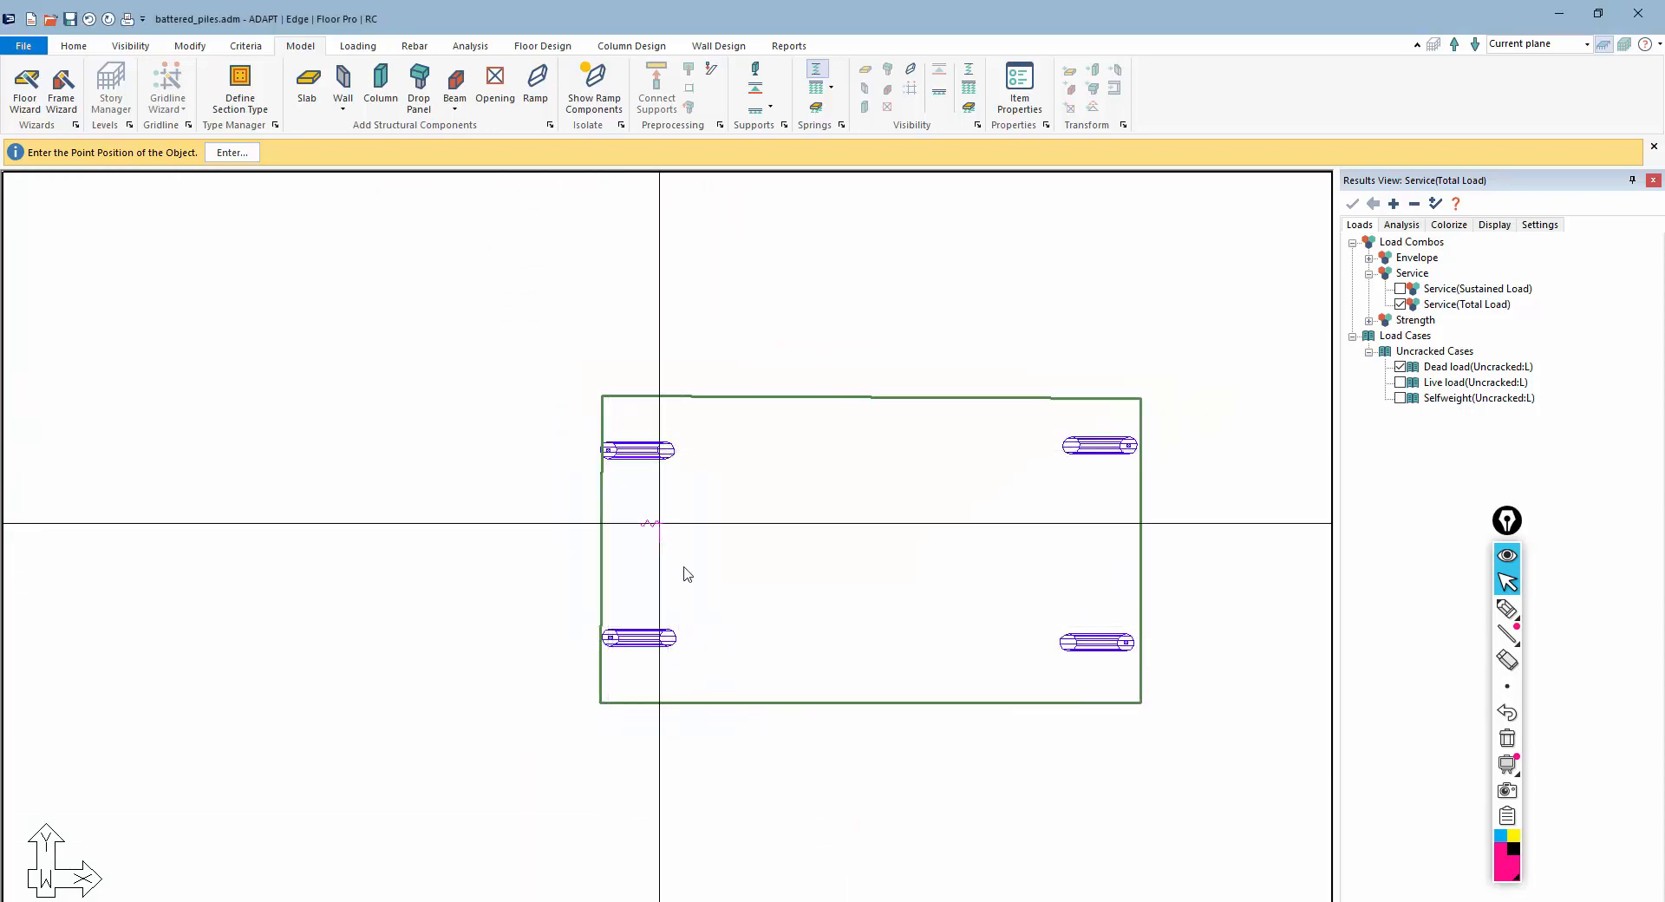
middle_click_drag(683, 569, 768, 534)
scroll(595, 418, "up", 3)
scroll(583, 446, "down", 3)
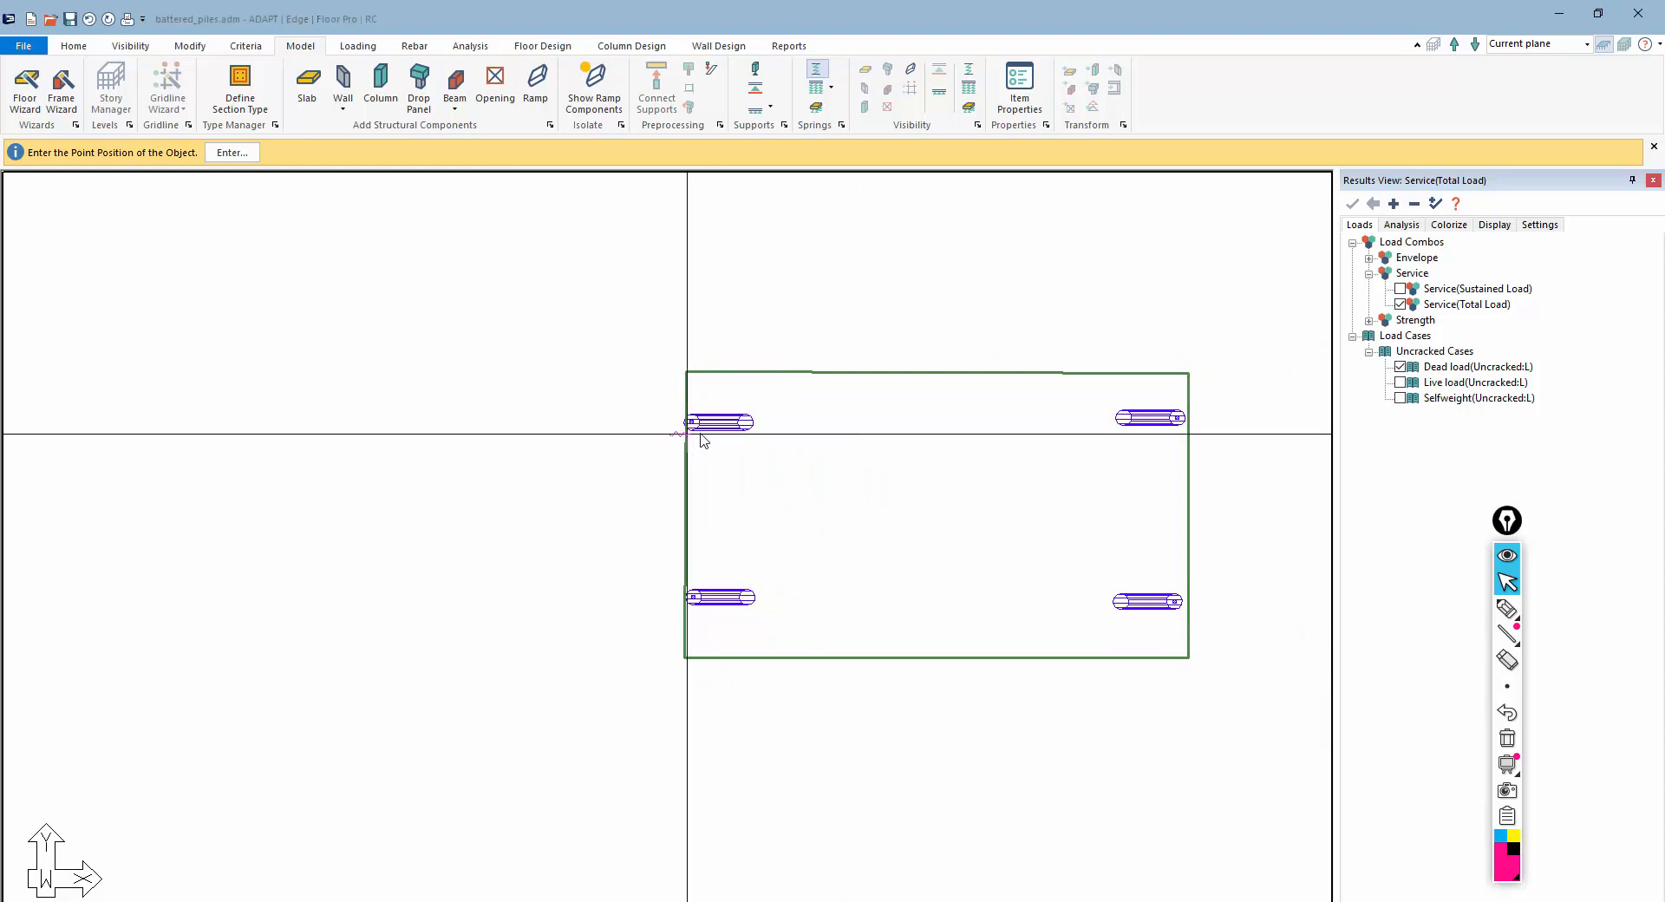
key("alt+Tab")
left_click(381, 398)
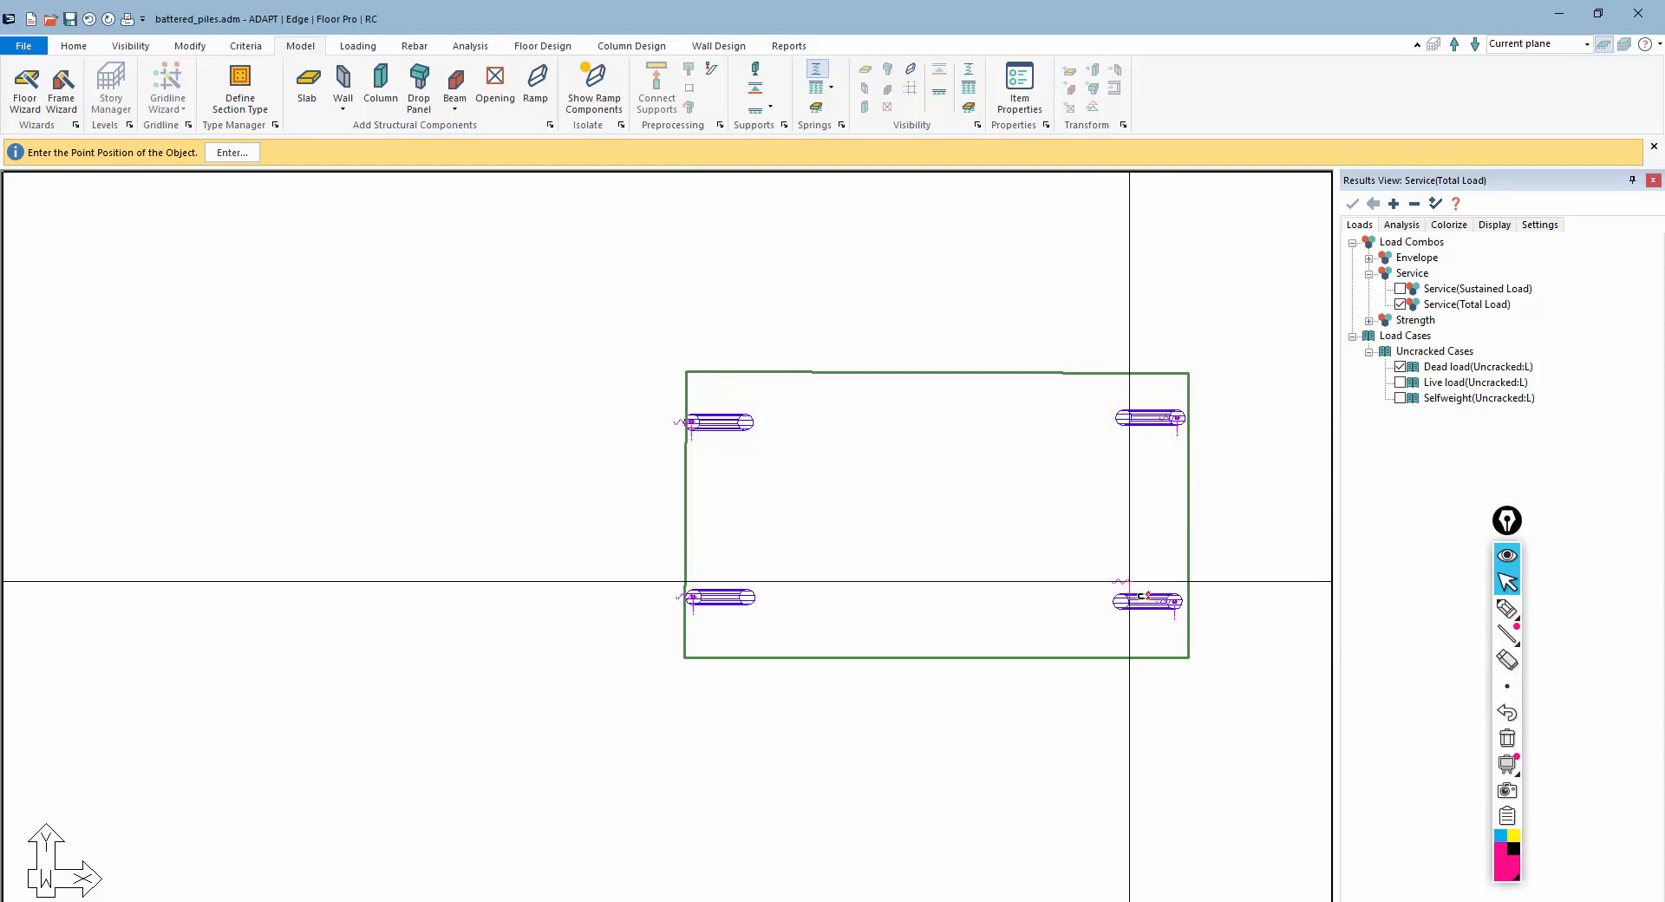
scroll(1134, 582, "up", 2)
key("Escape")
scroll(1191, 395, "up", 1)
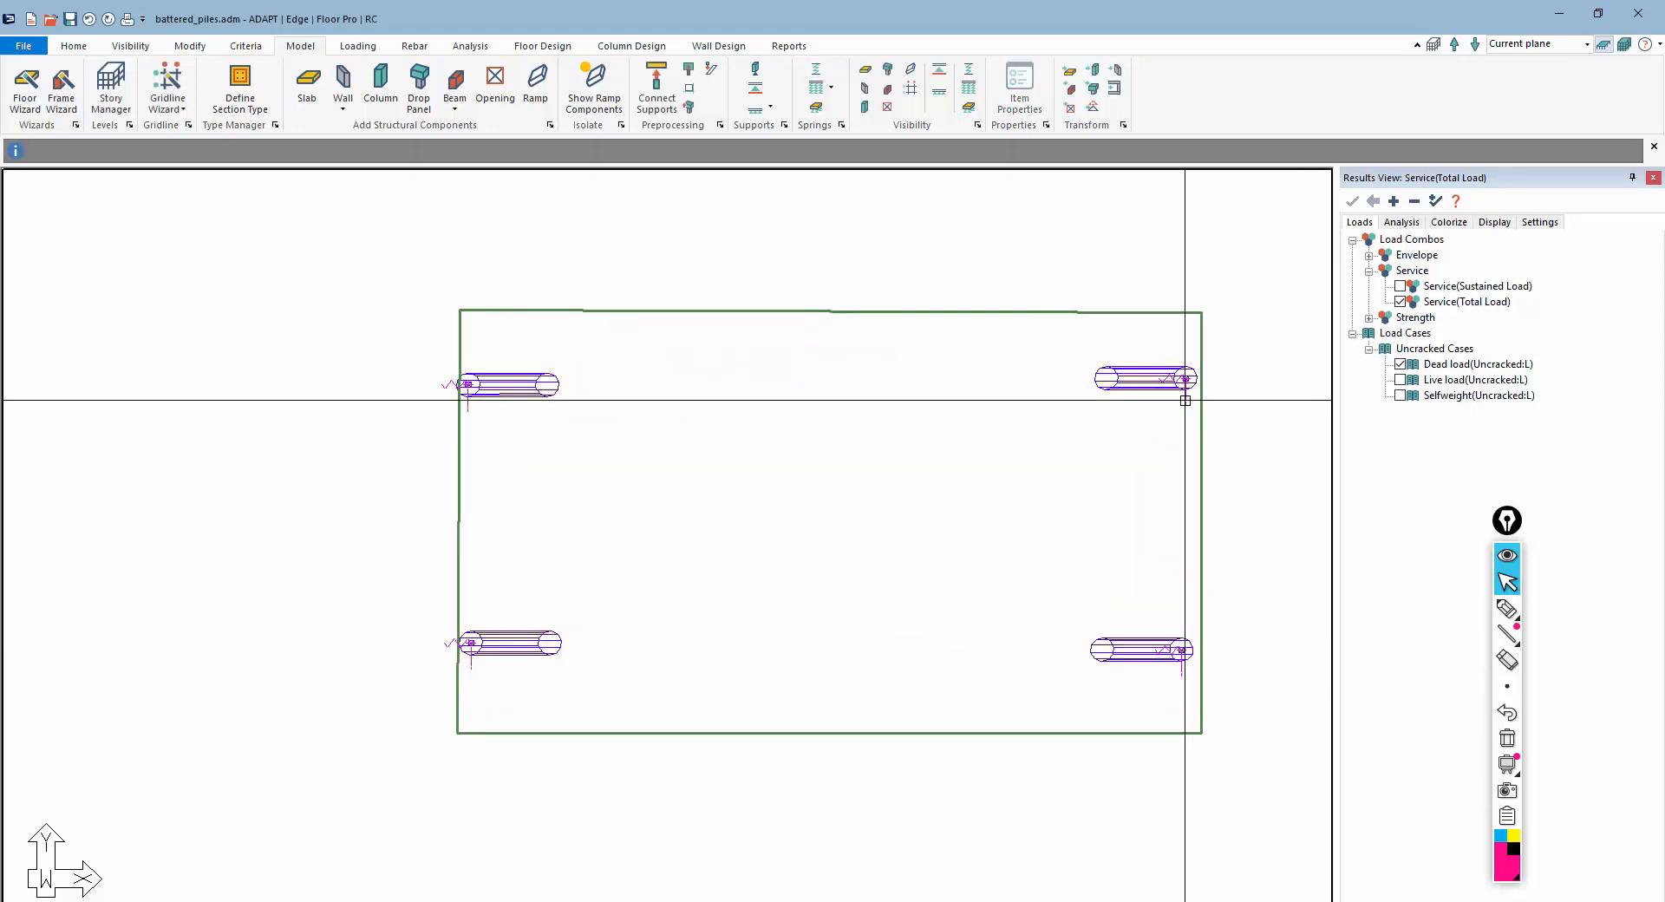
Step: Check the stiffnesses, vertical offset and coordinates of the point spring at the upper-right column
double_click(1188, 389)
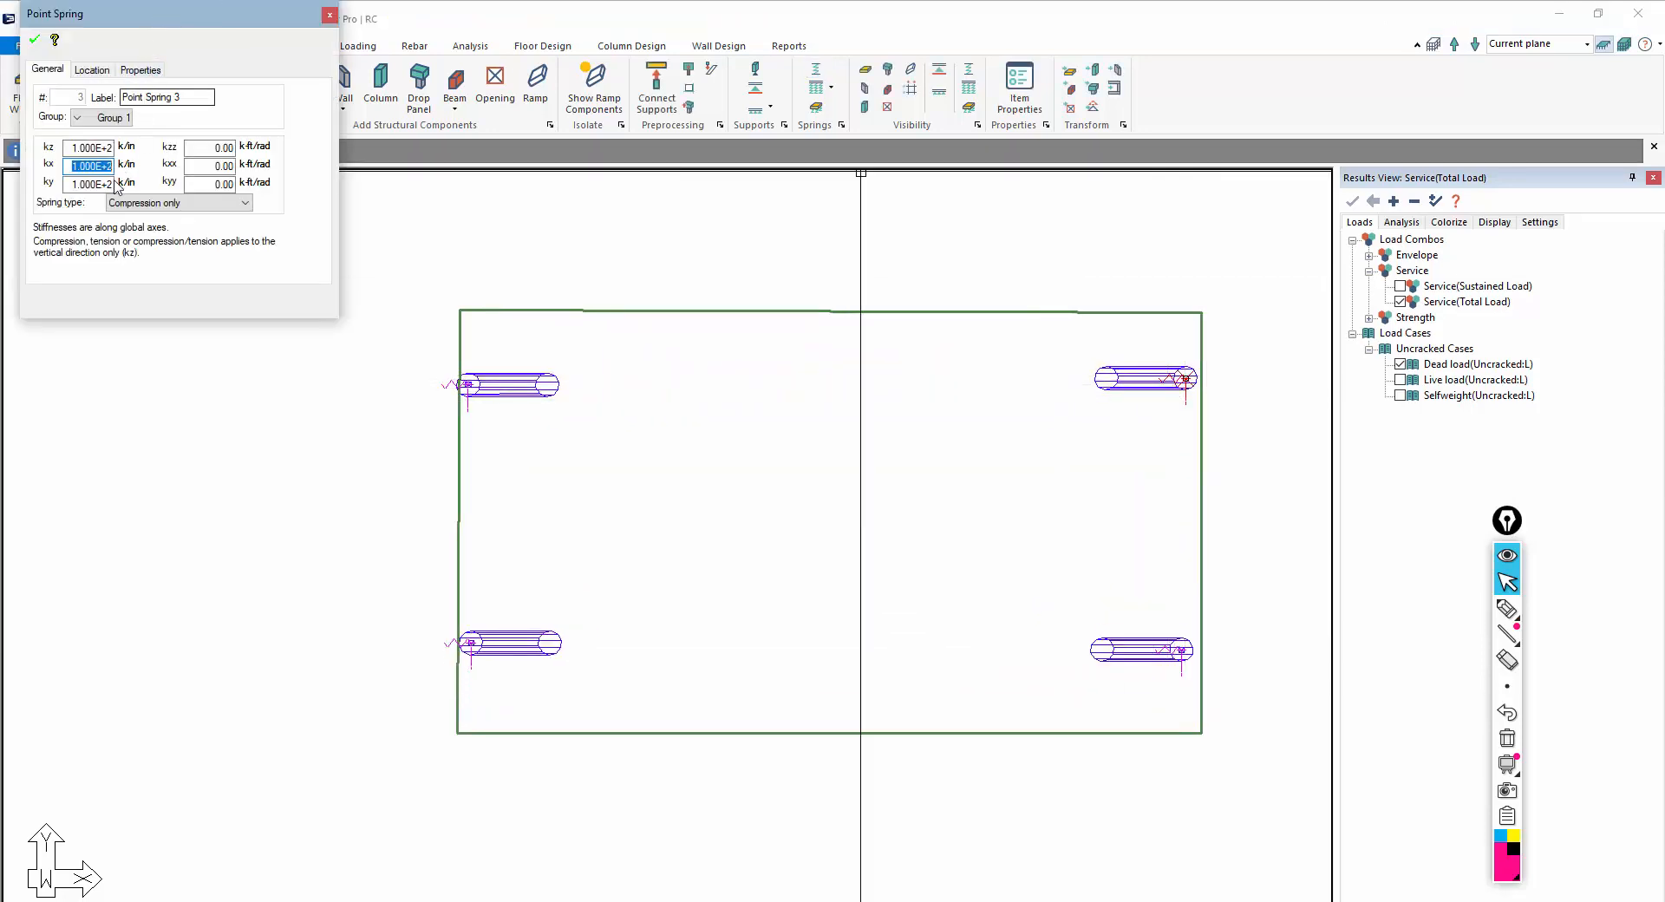
left_click(99, 72)
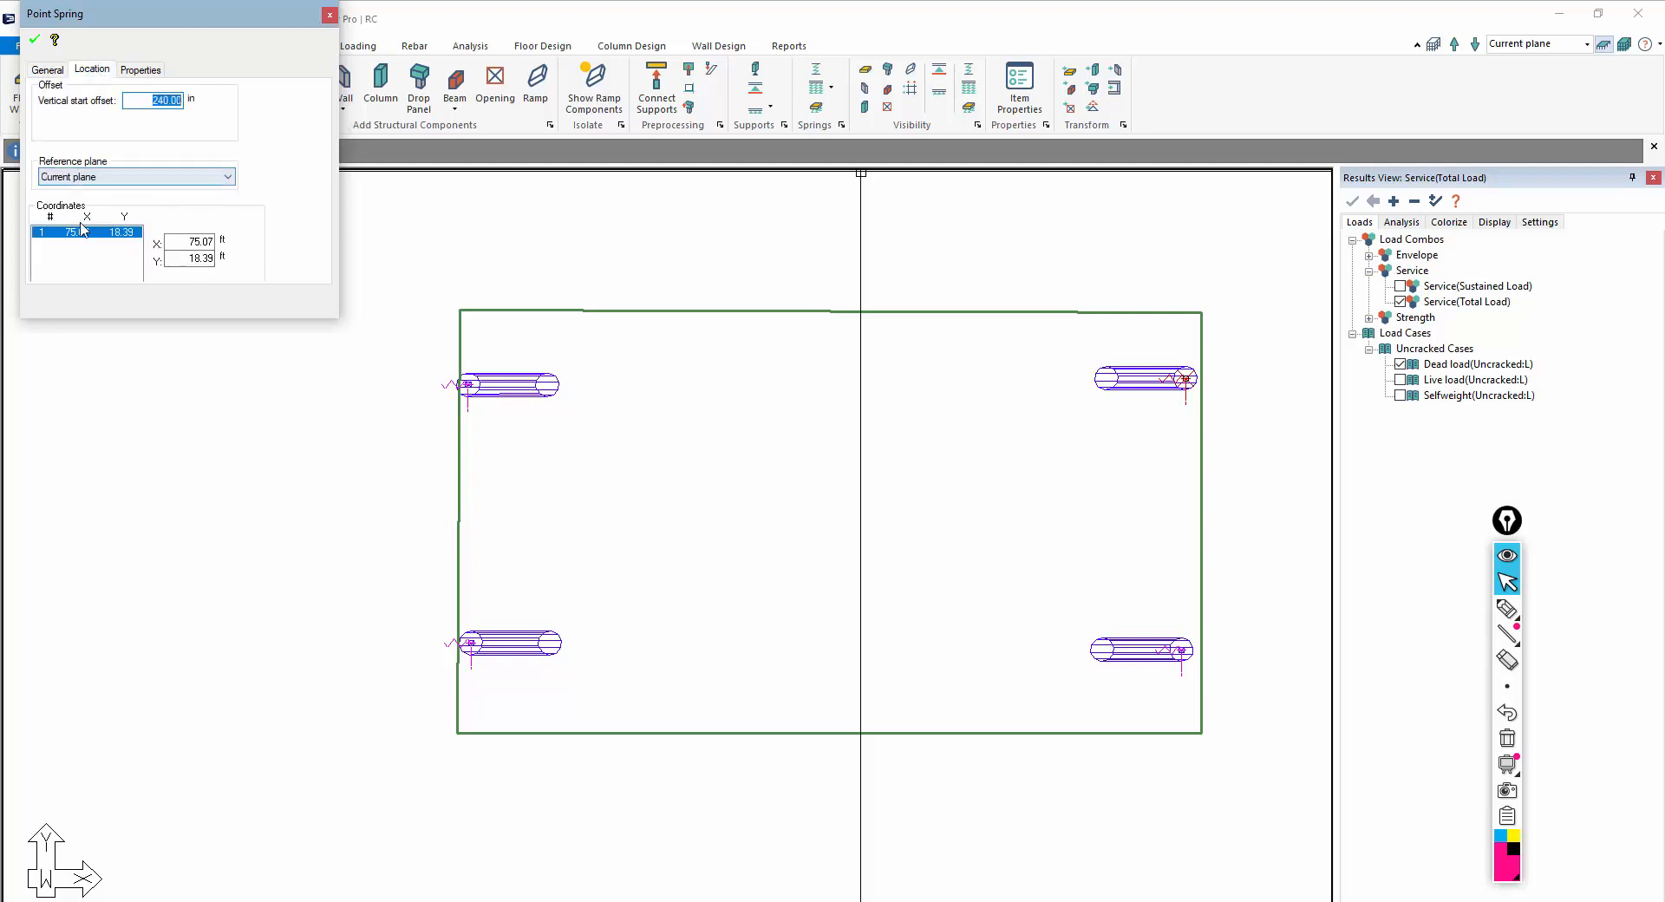
left_click(35, 40)
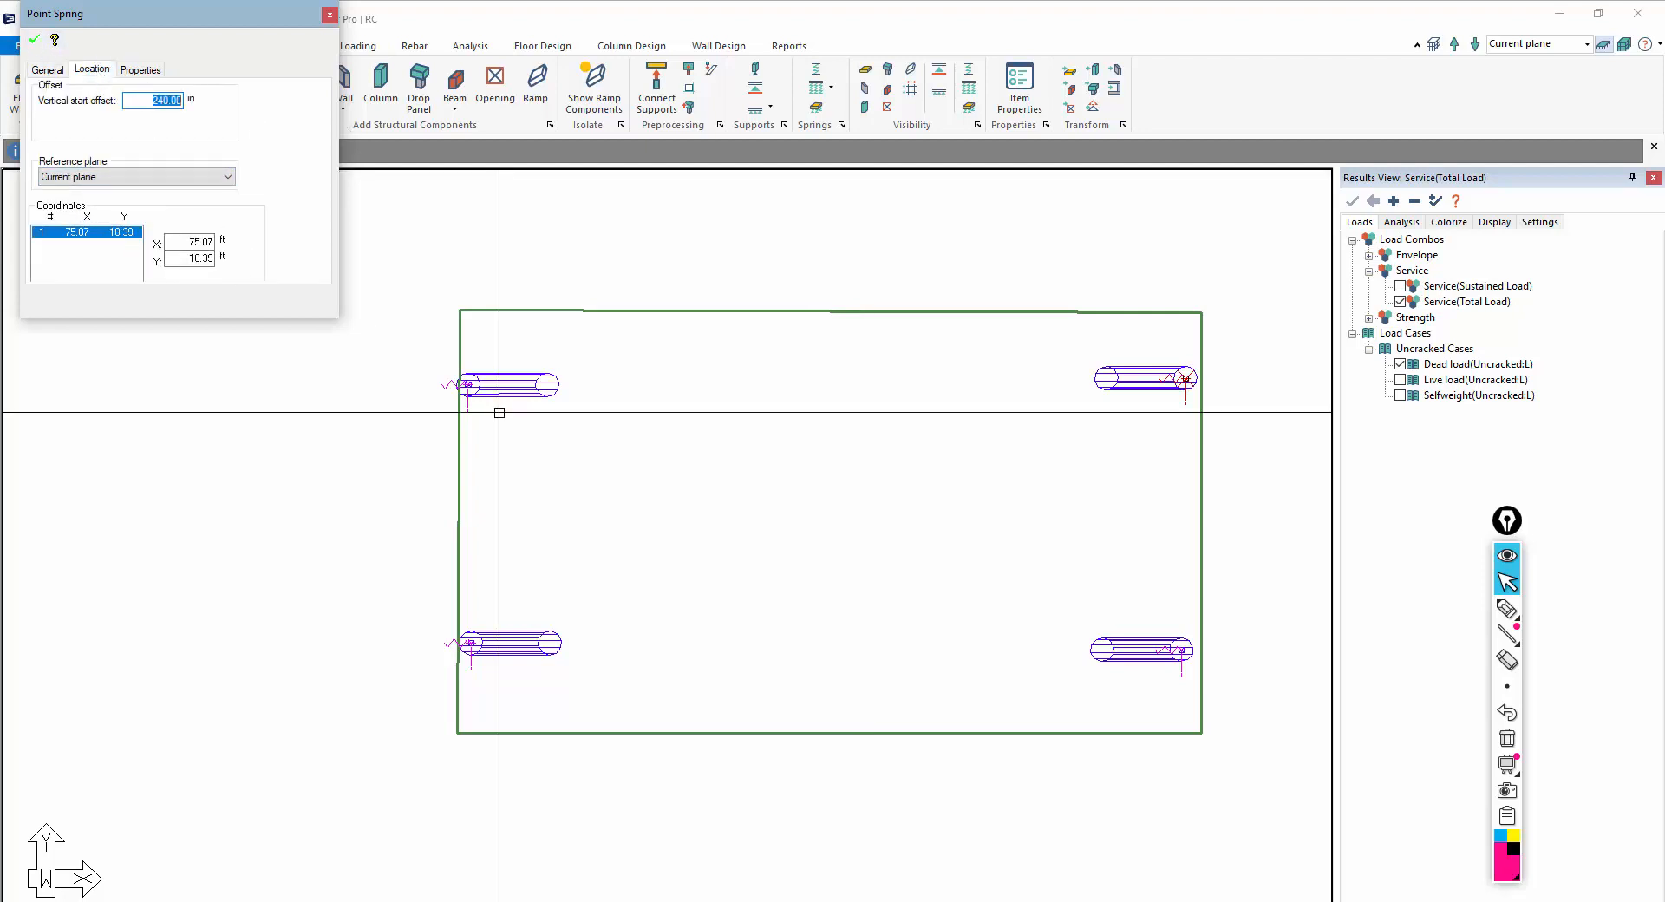
scroll(639, 604, "up", 1)
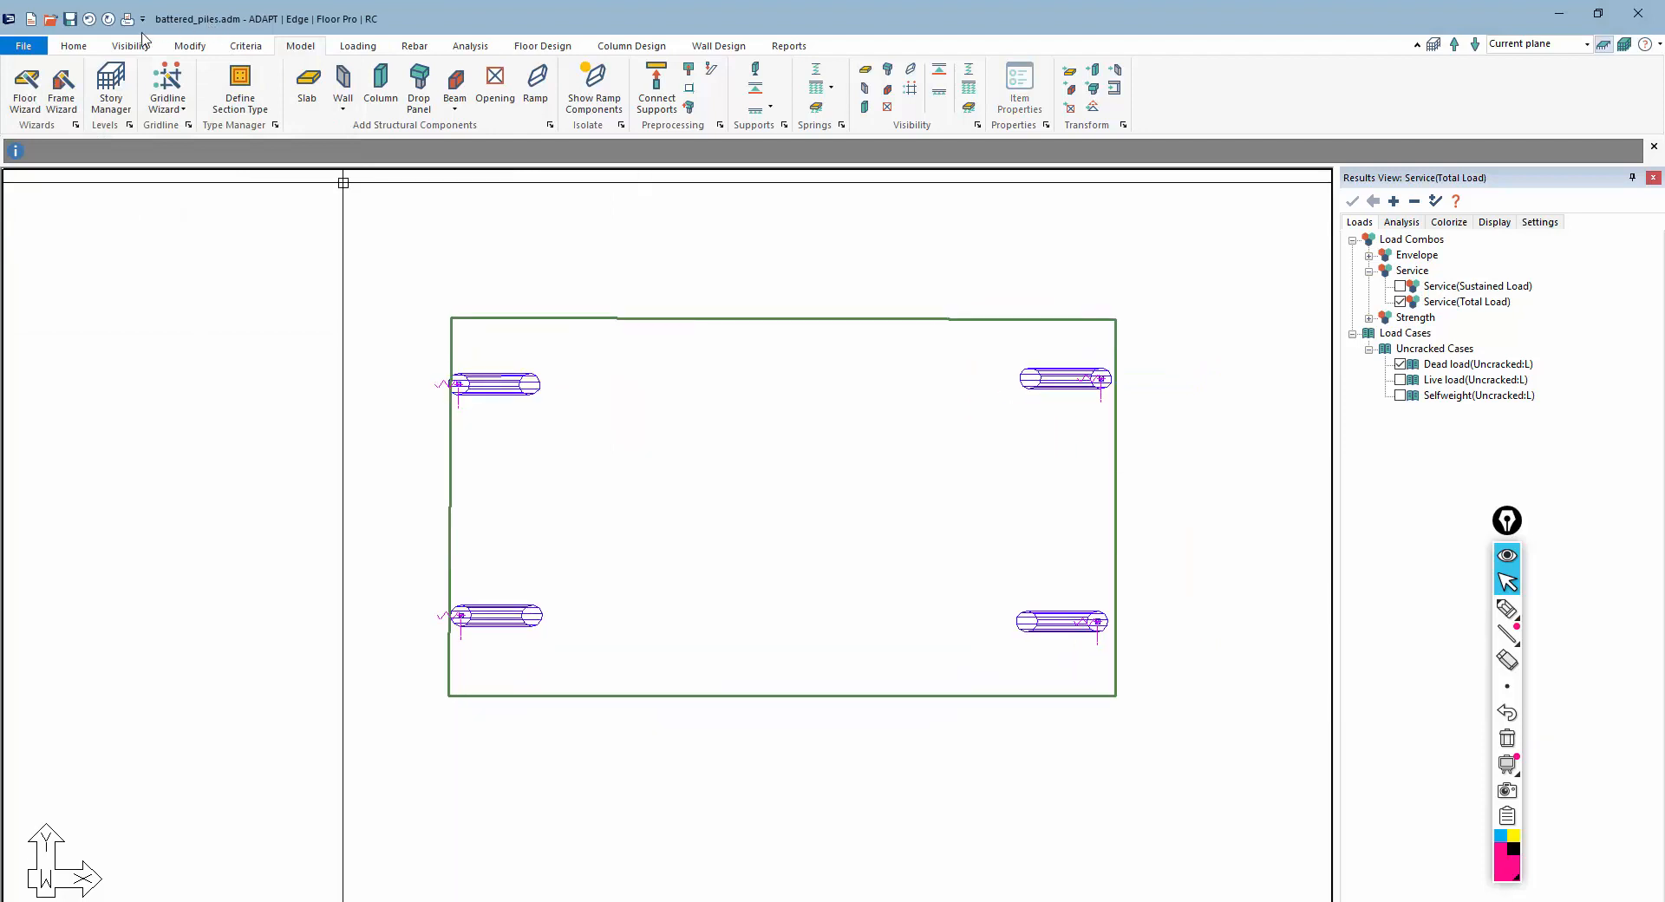
Step: Generate a new simplified slab mesh with a 3 ft sparse cell size and inspect it near a spring
left_click(470, 46)
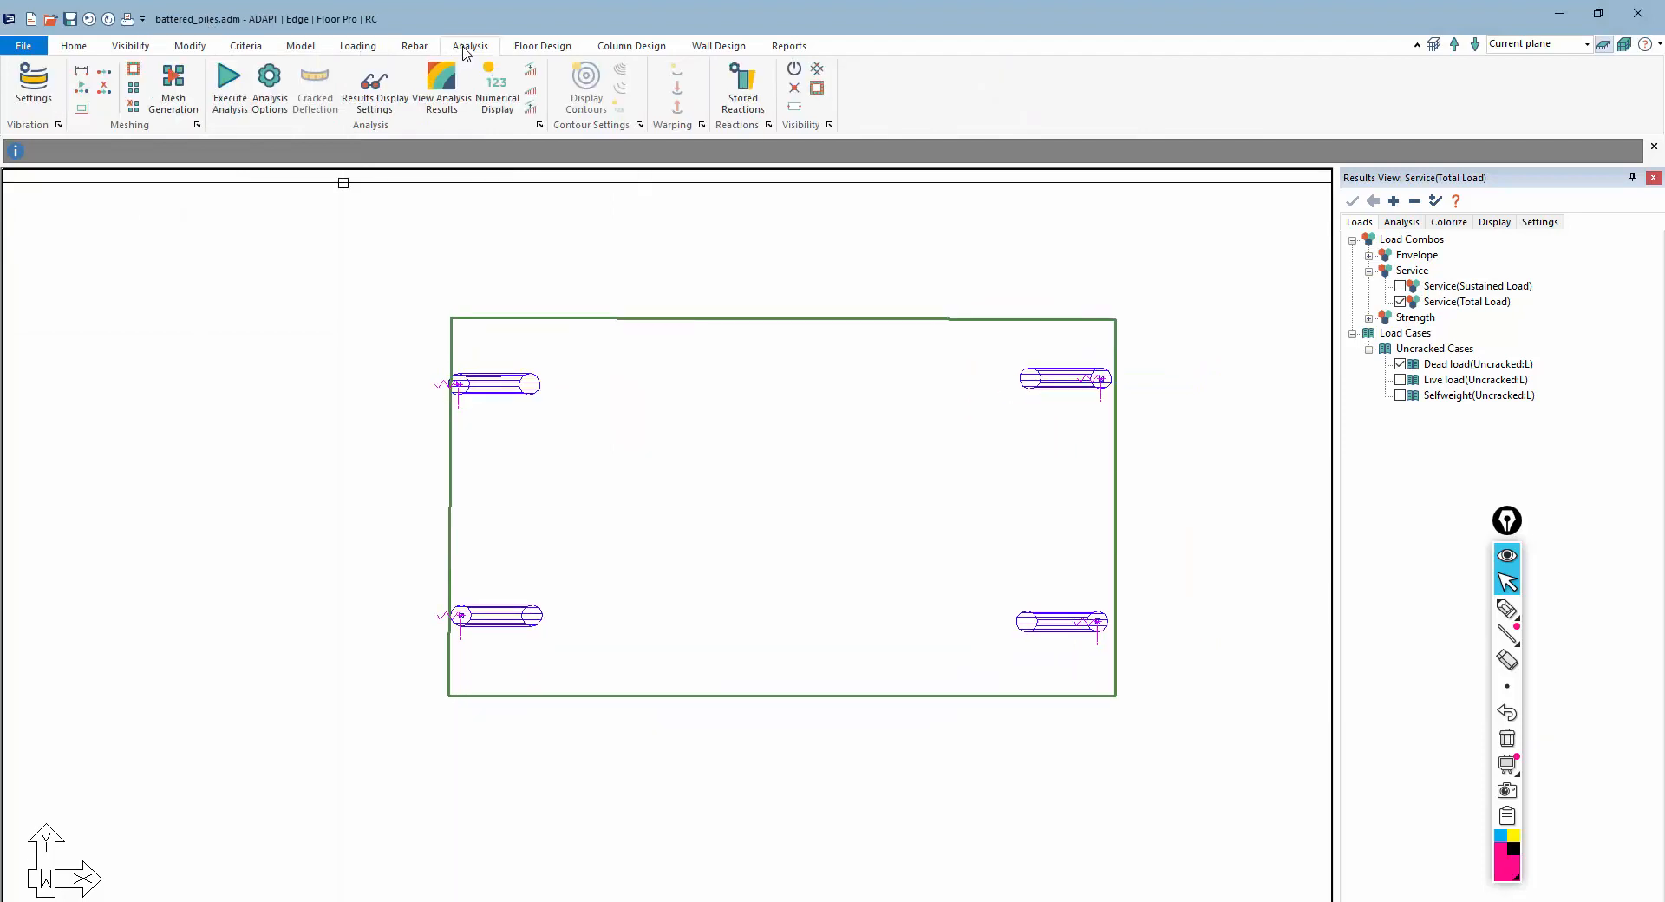
left_click(178, 97)
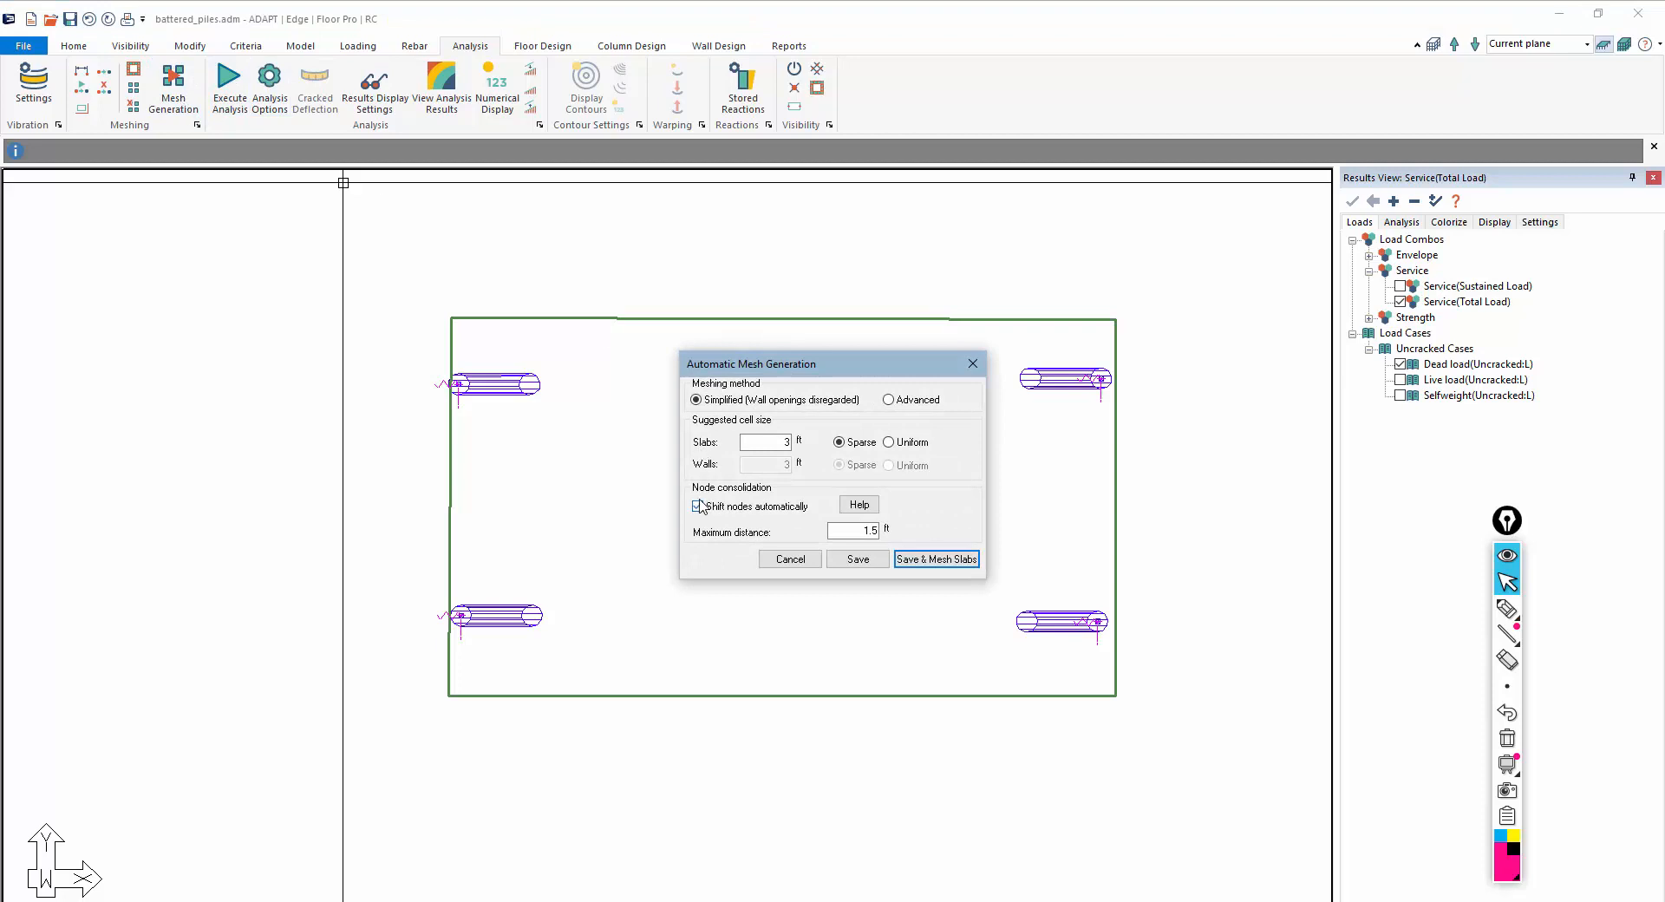
left_click(937, 559)
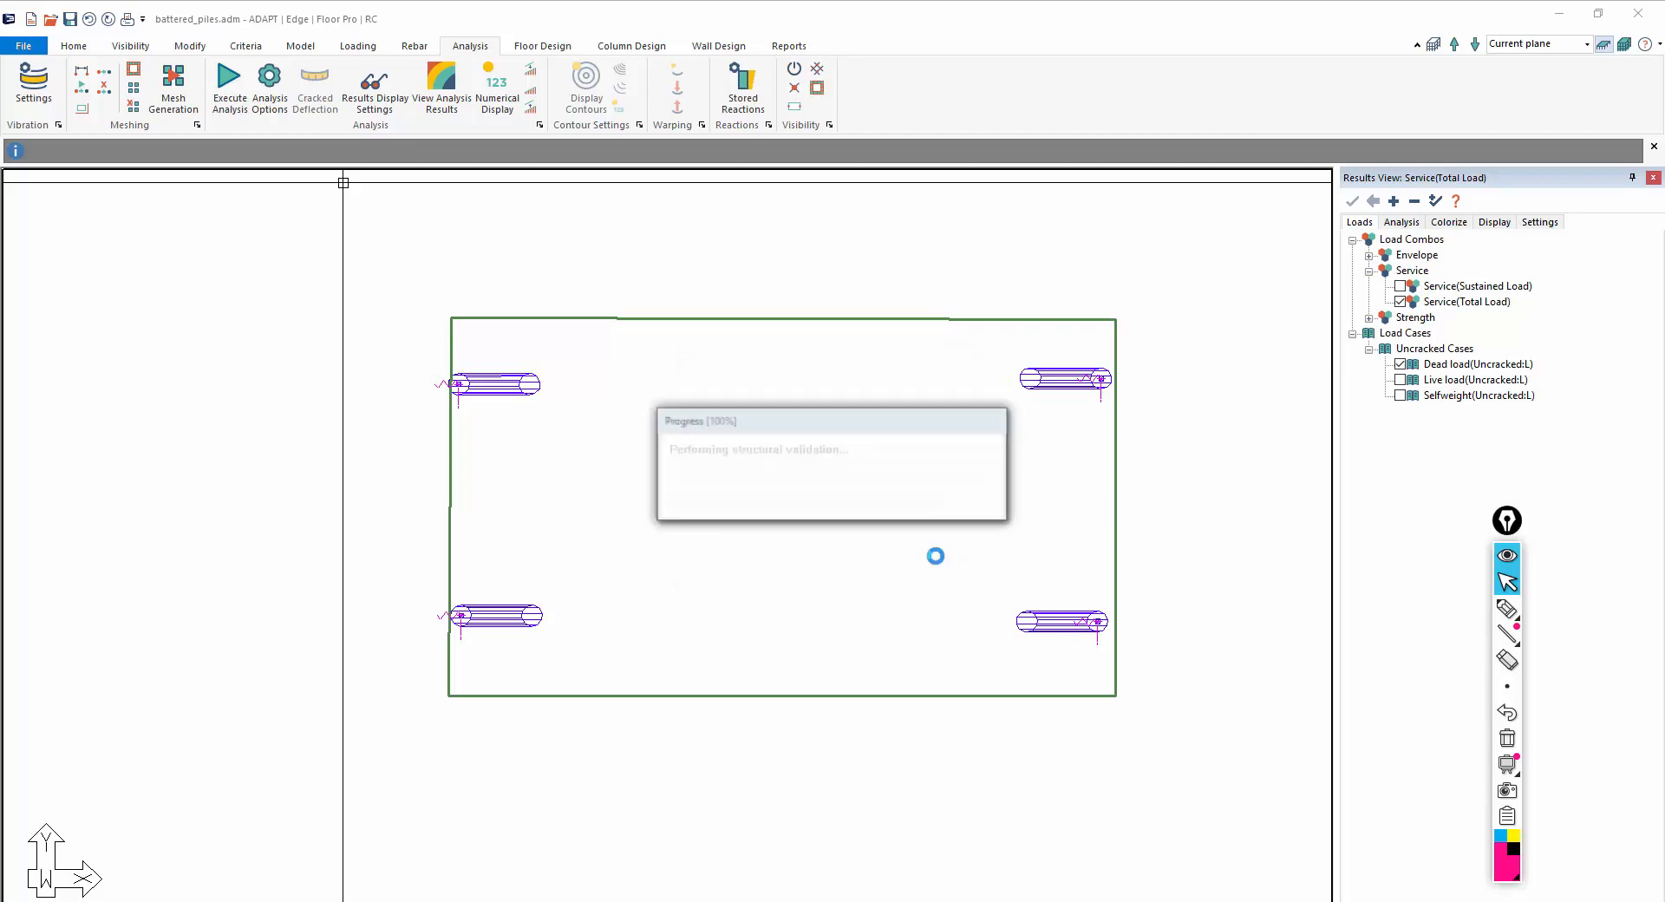
scroll(449, 381, "up", 8)
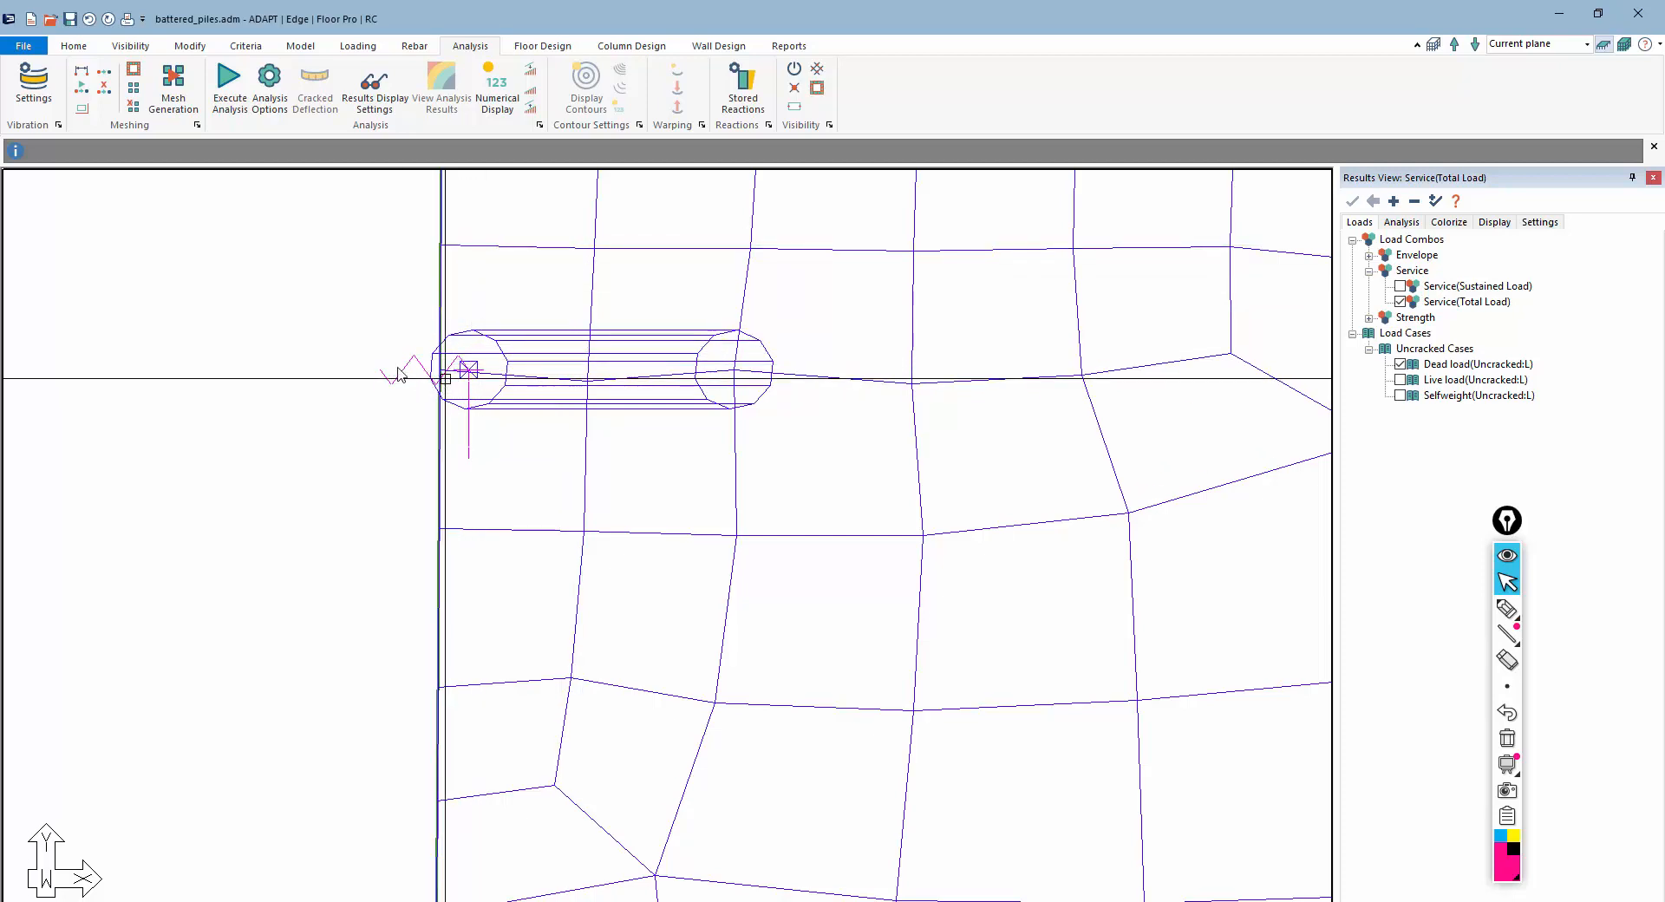
scroll(323, 273, "down", 3)
Step: Analyse the spring-supported model for all four service and strength load combinations, using uncracked stiffness
left_click(228, 104)
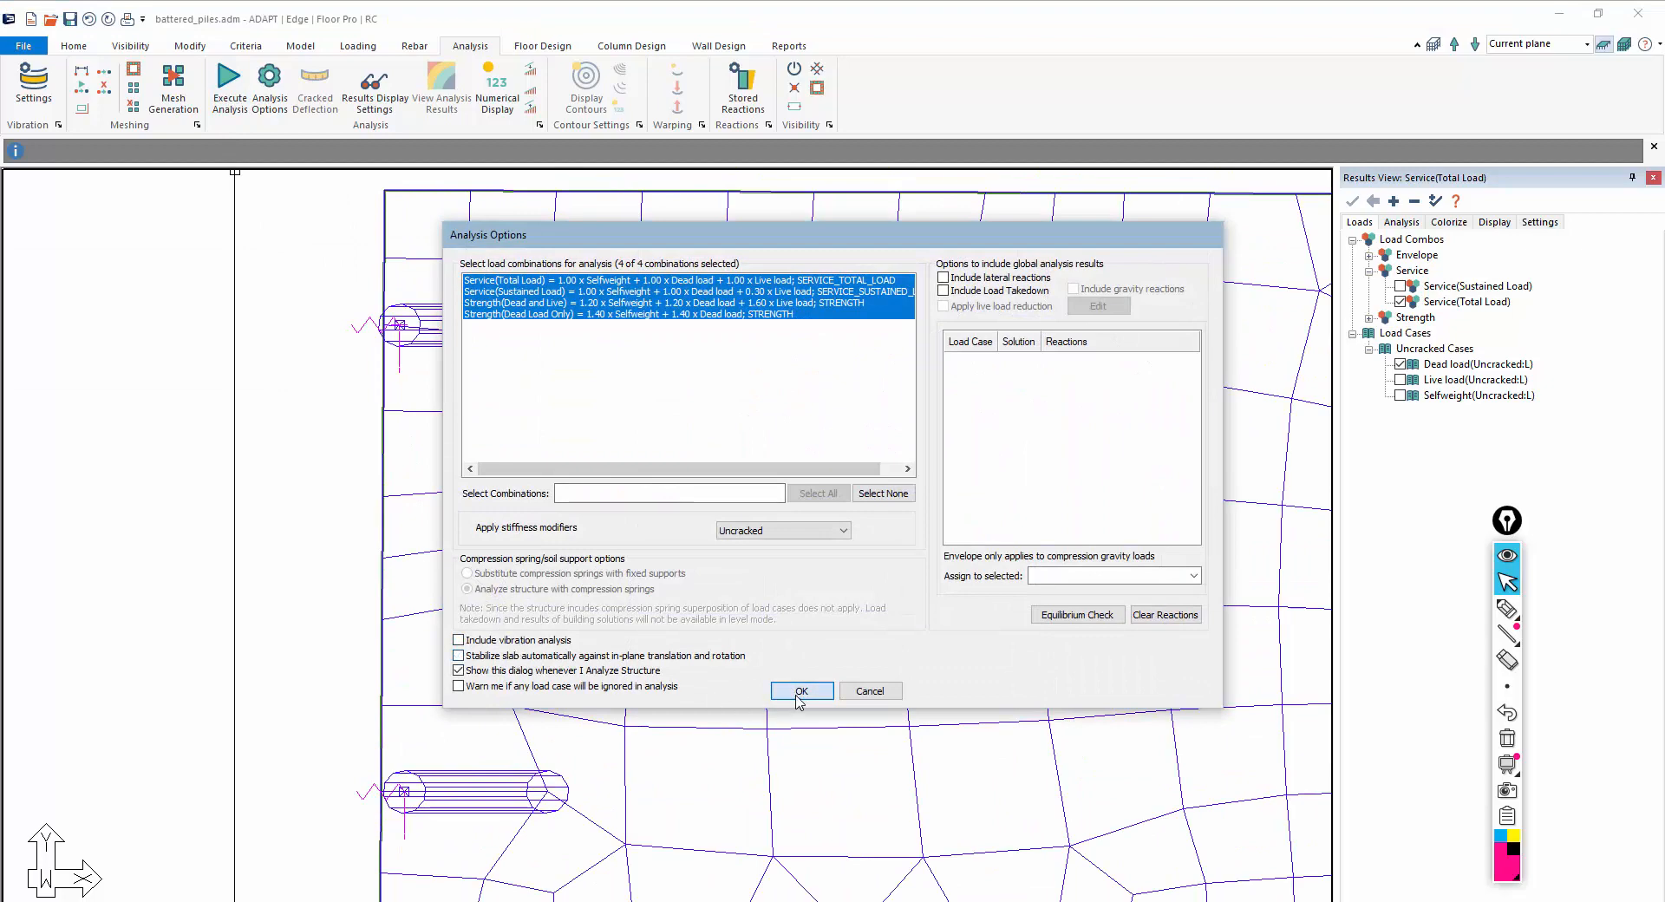
left_click(799, 691)
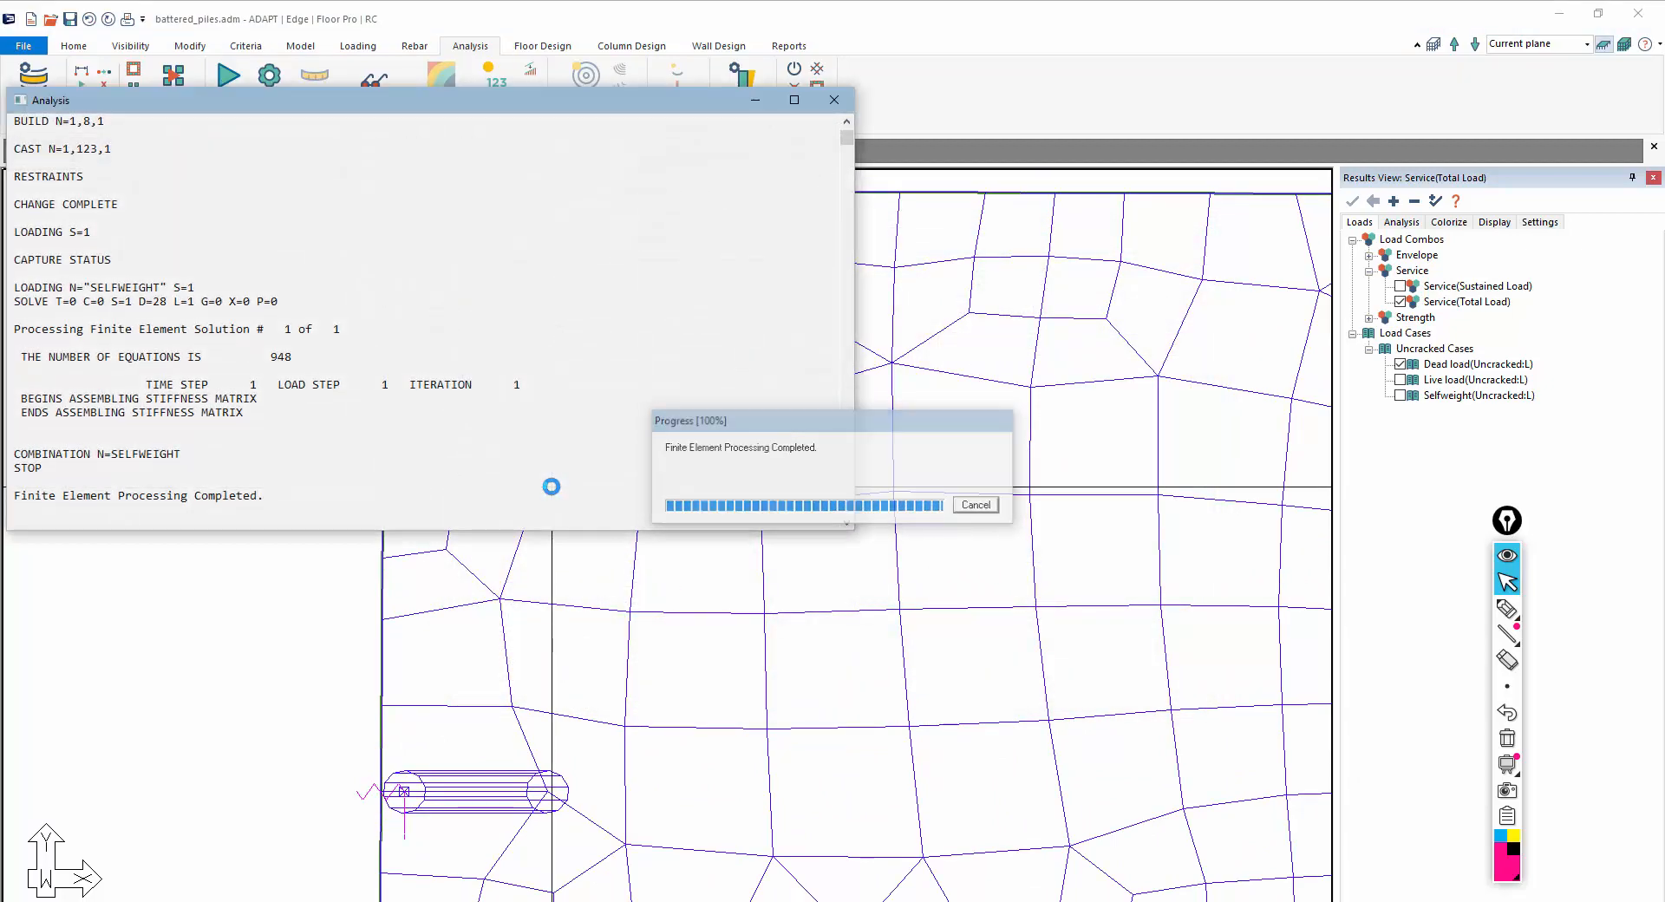
left_click(920, 566)
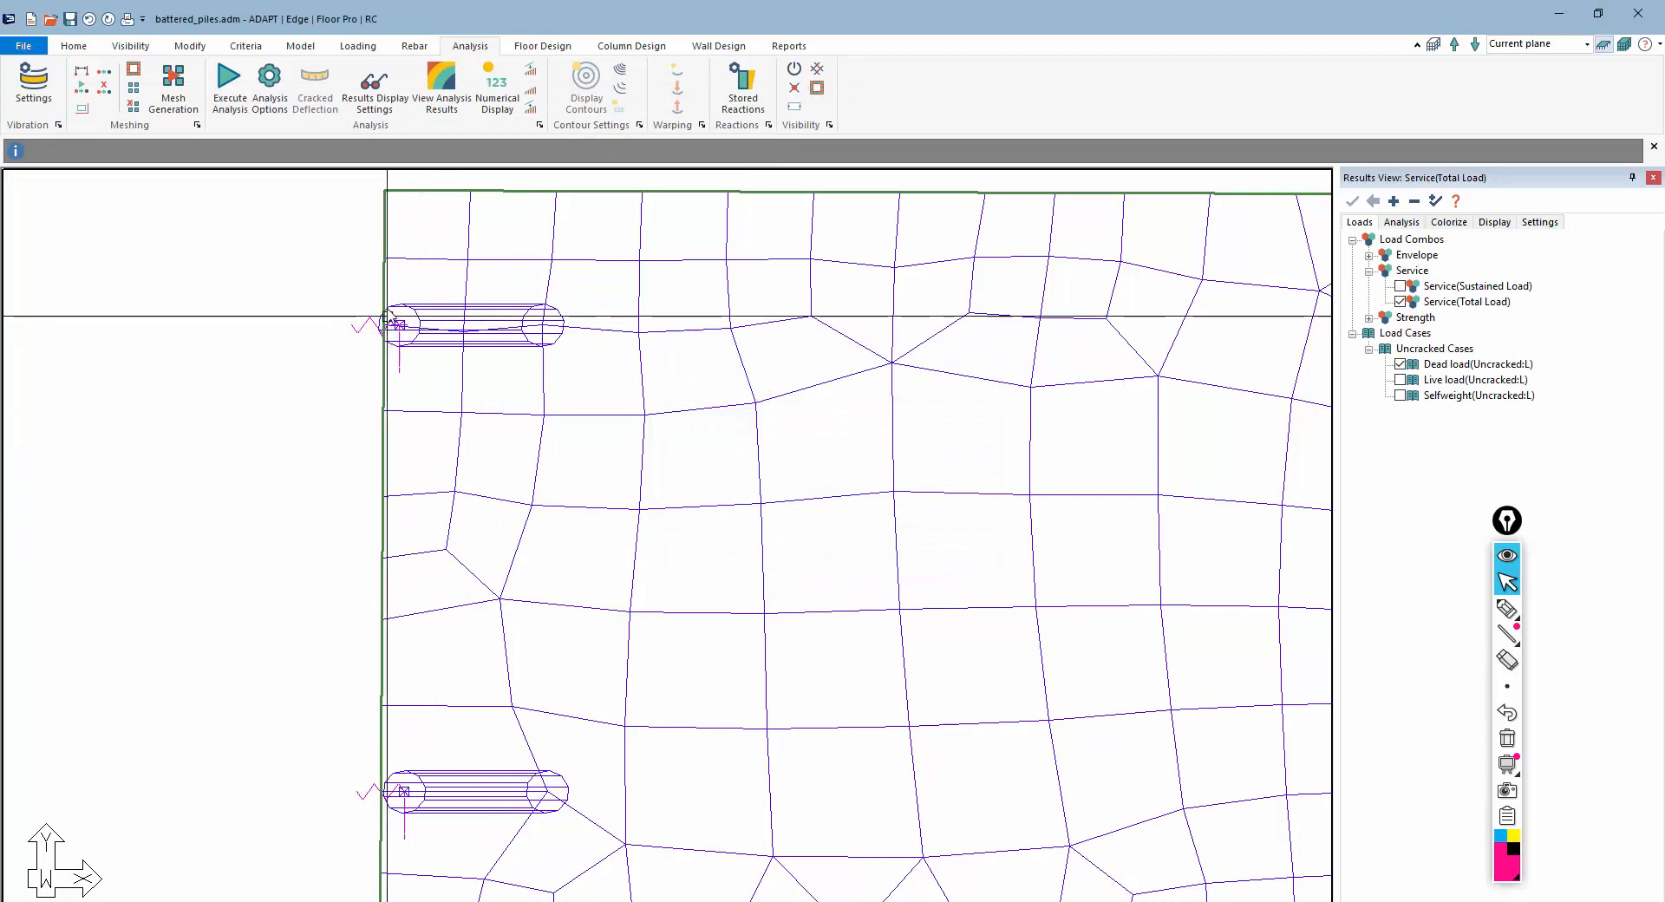
scroll(379, 345, "down", 2)
scroll(379, 344, "down", 2)
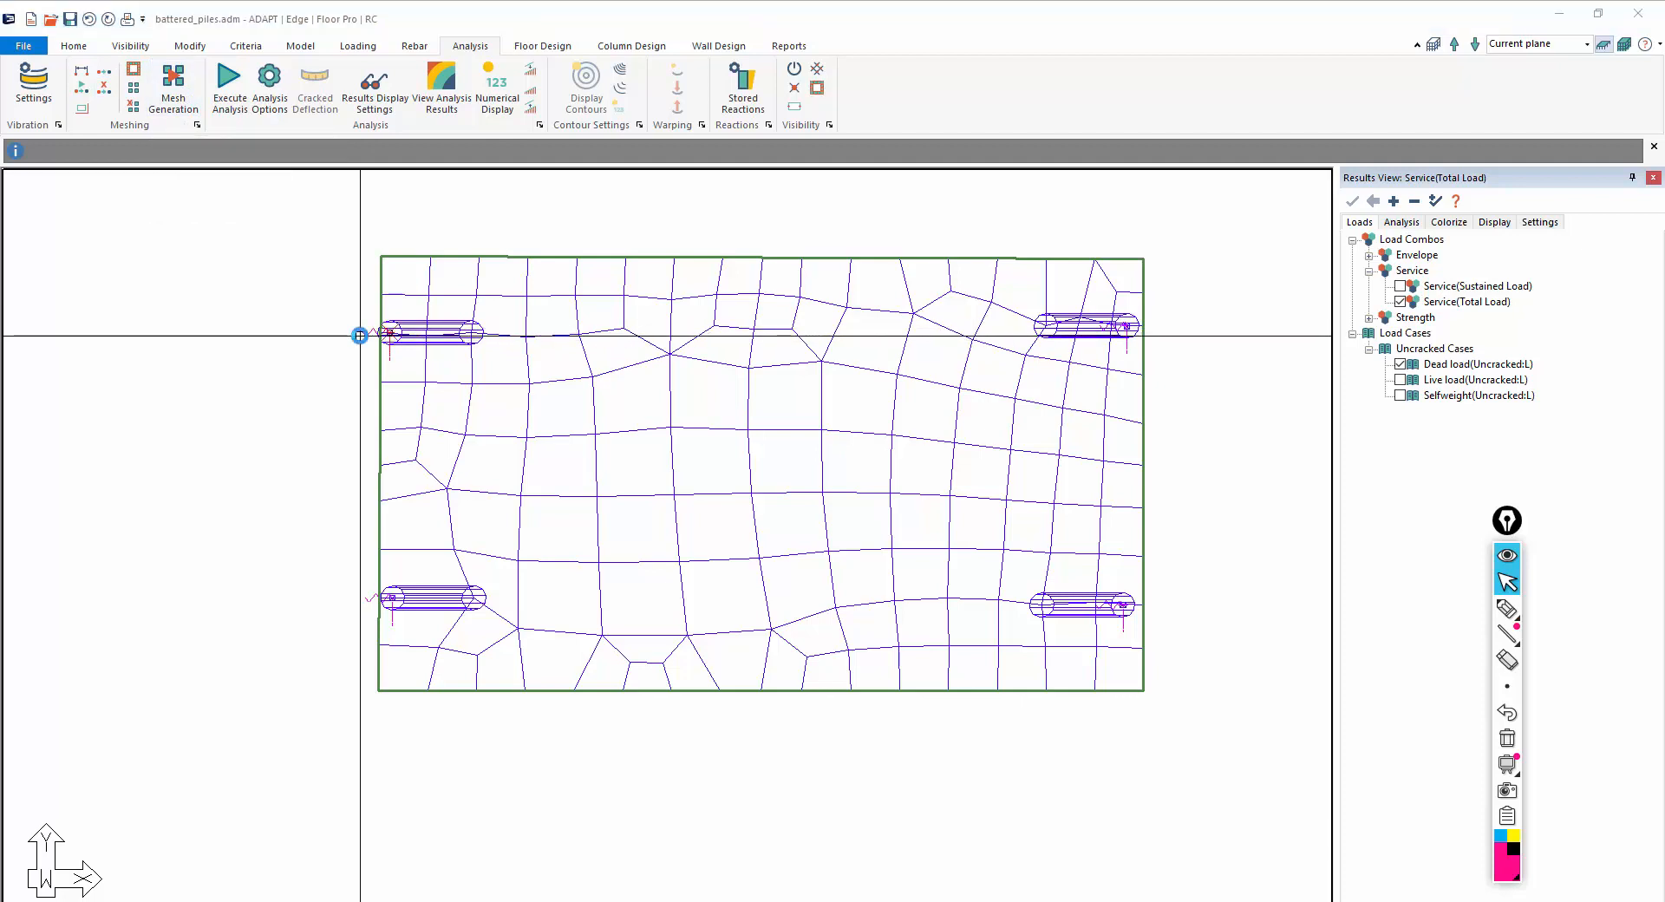
key("Escape")
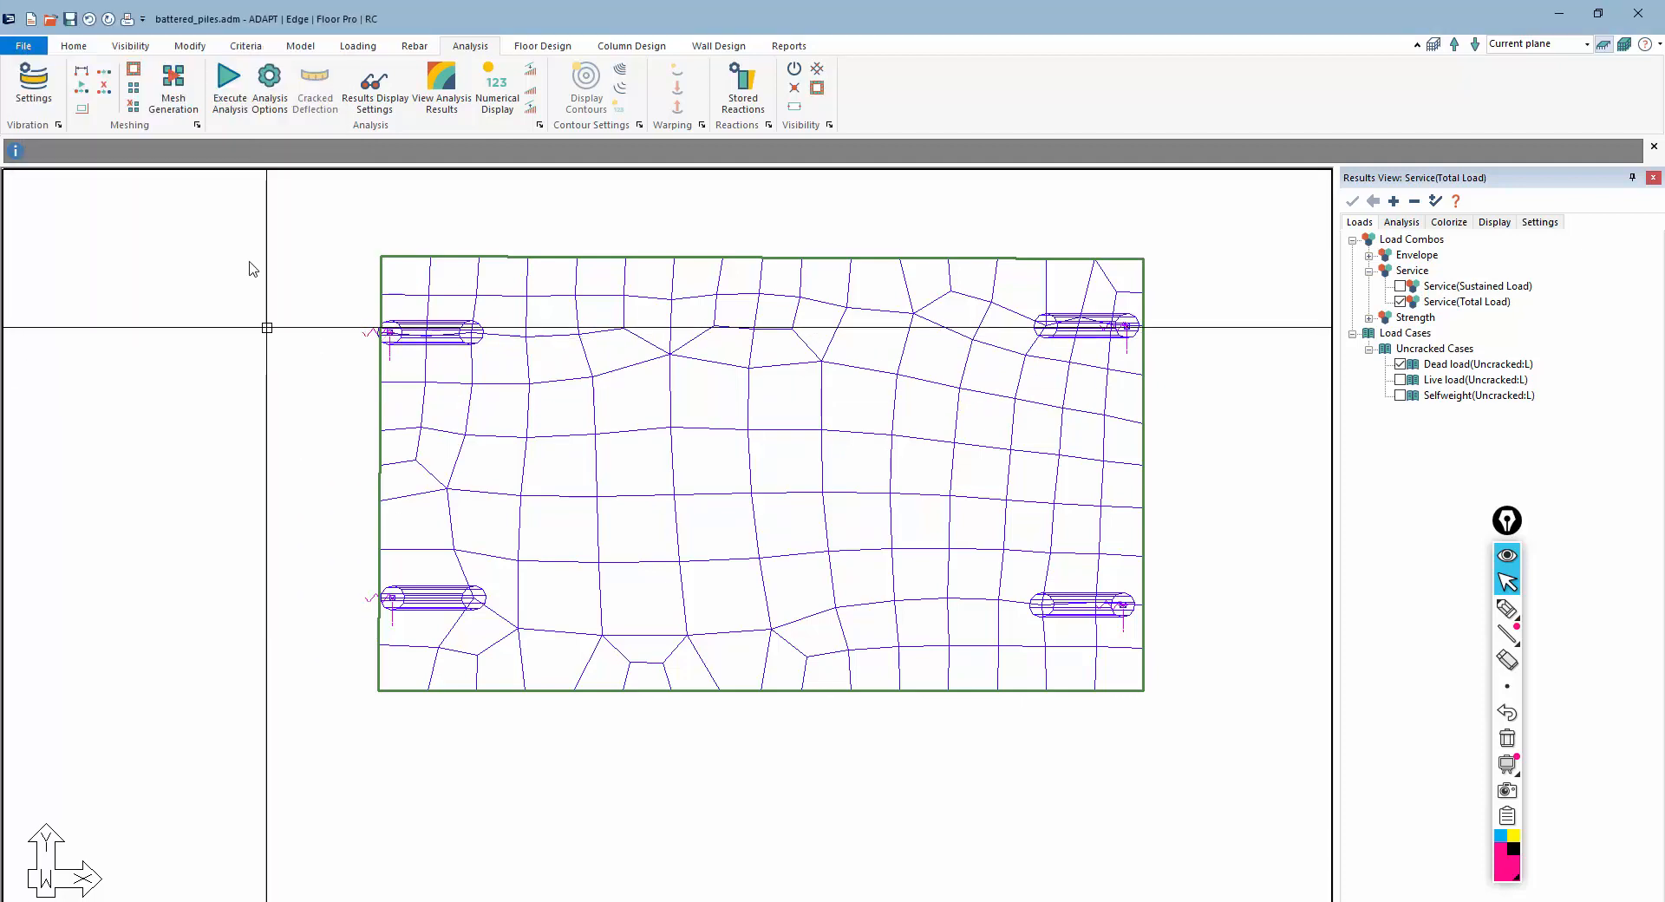
Step: Replace the slab mesh using a 3 ft sparse cell size and automatic node shifting with a 0.5 ft maximum distance
left_click(133, 108)
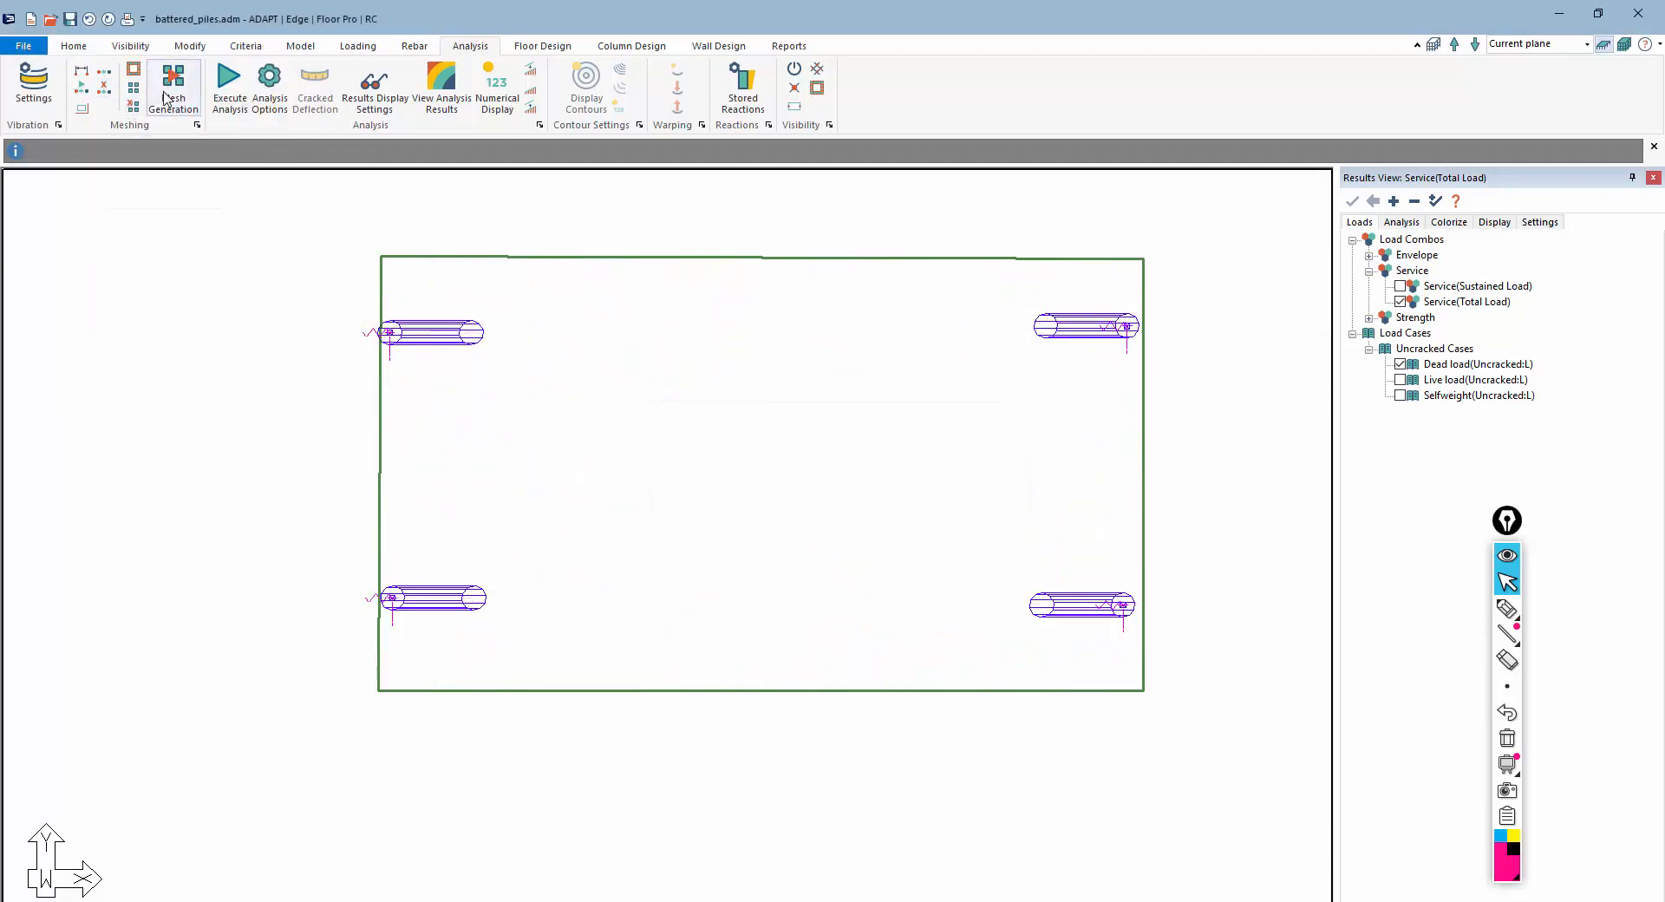
left_click(165, 98)
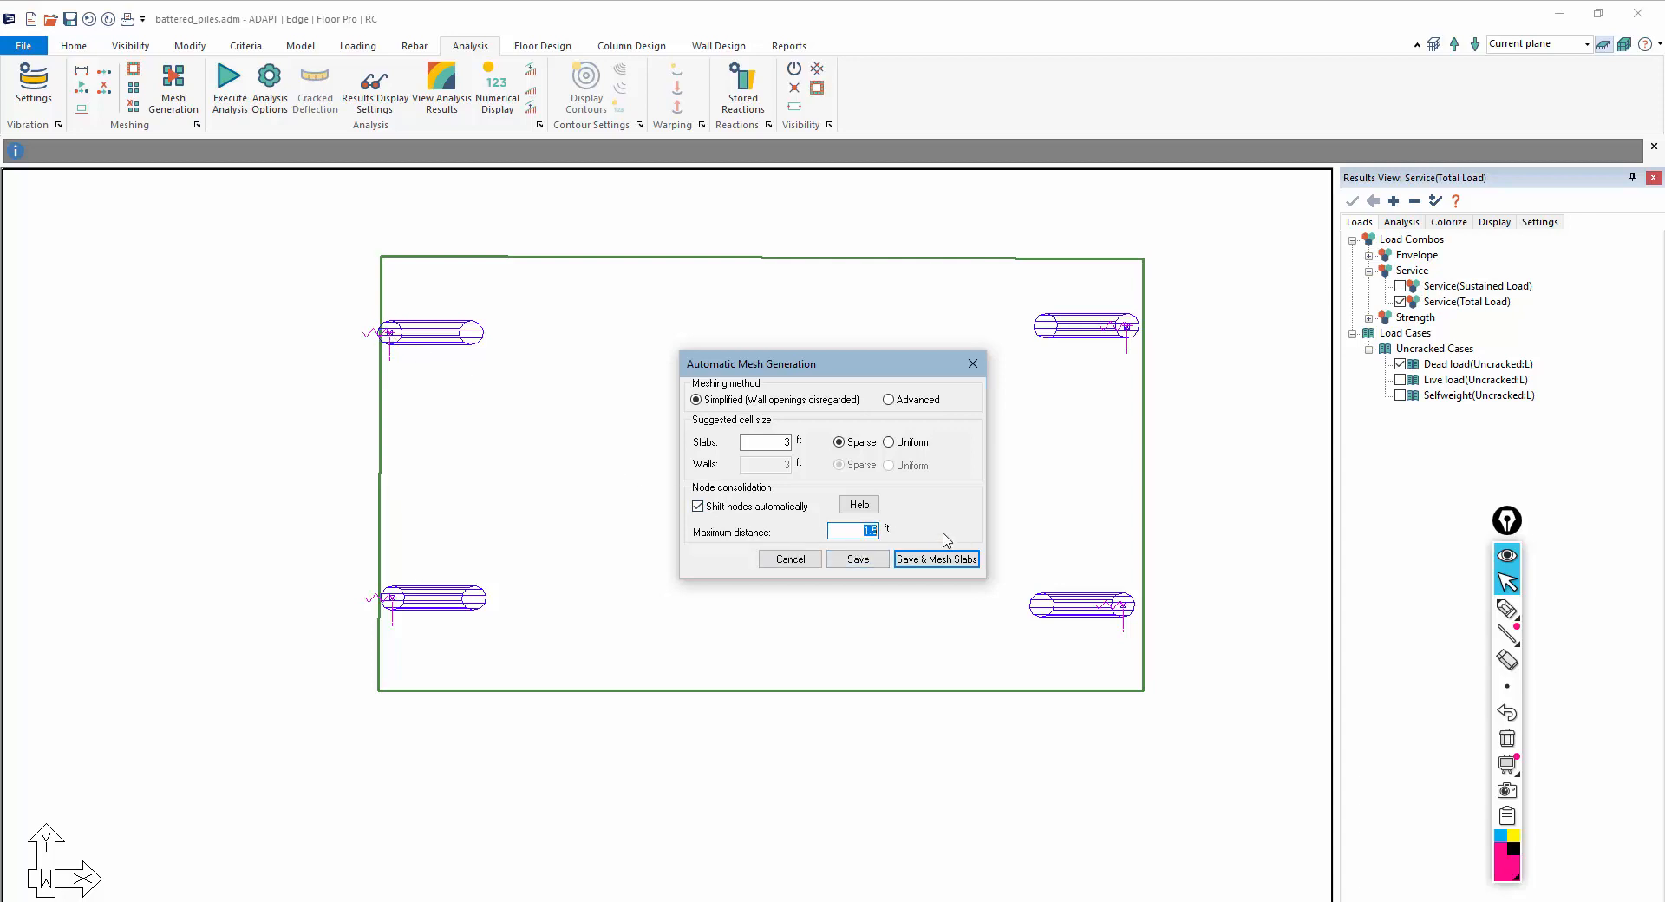
left_click(936, 558)
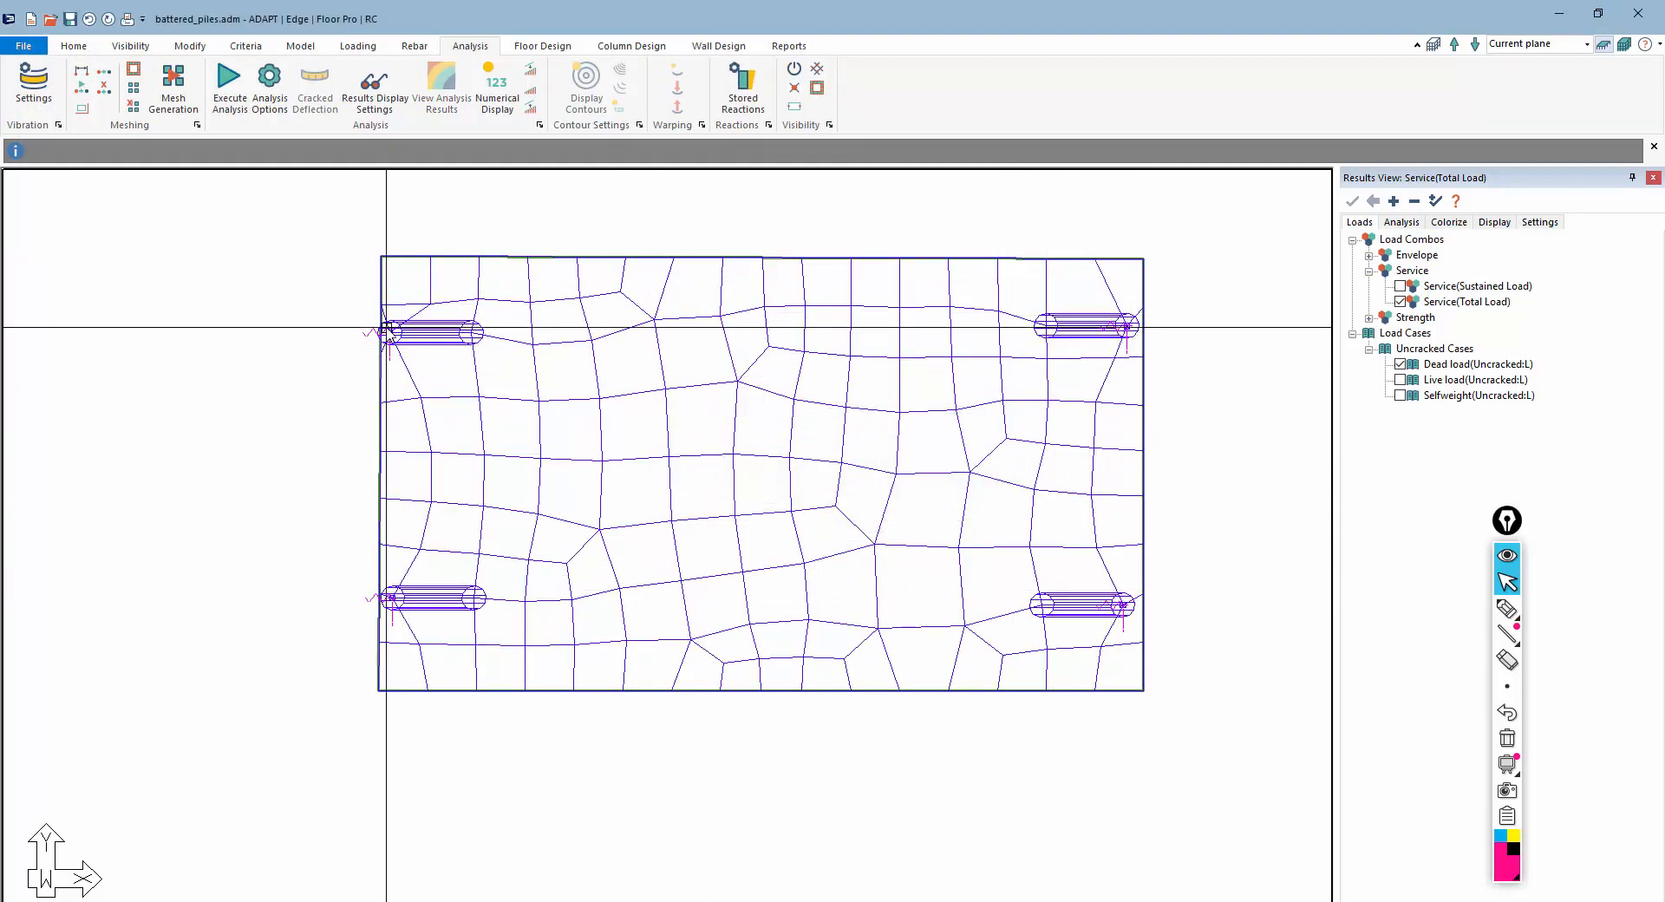
Step: Remove the slab mesh and regenerate it with the simplified method, 3 ft sparse cells and automatic node shifting turned off
left_click(173, 91)
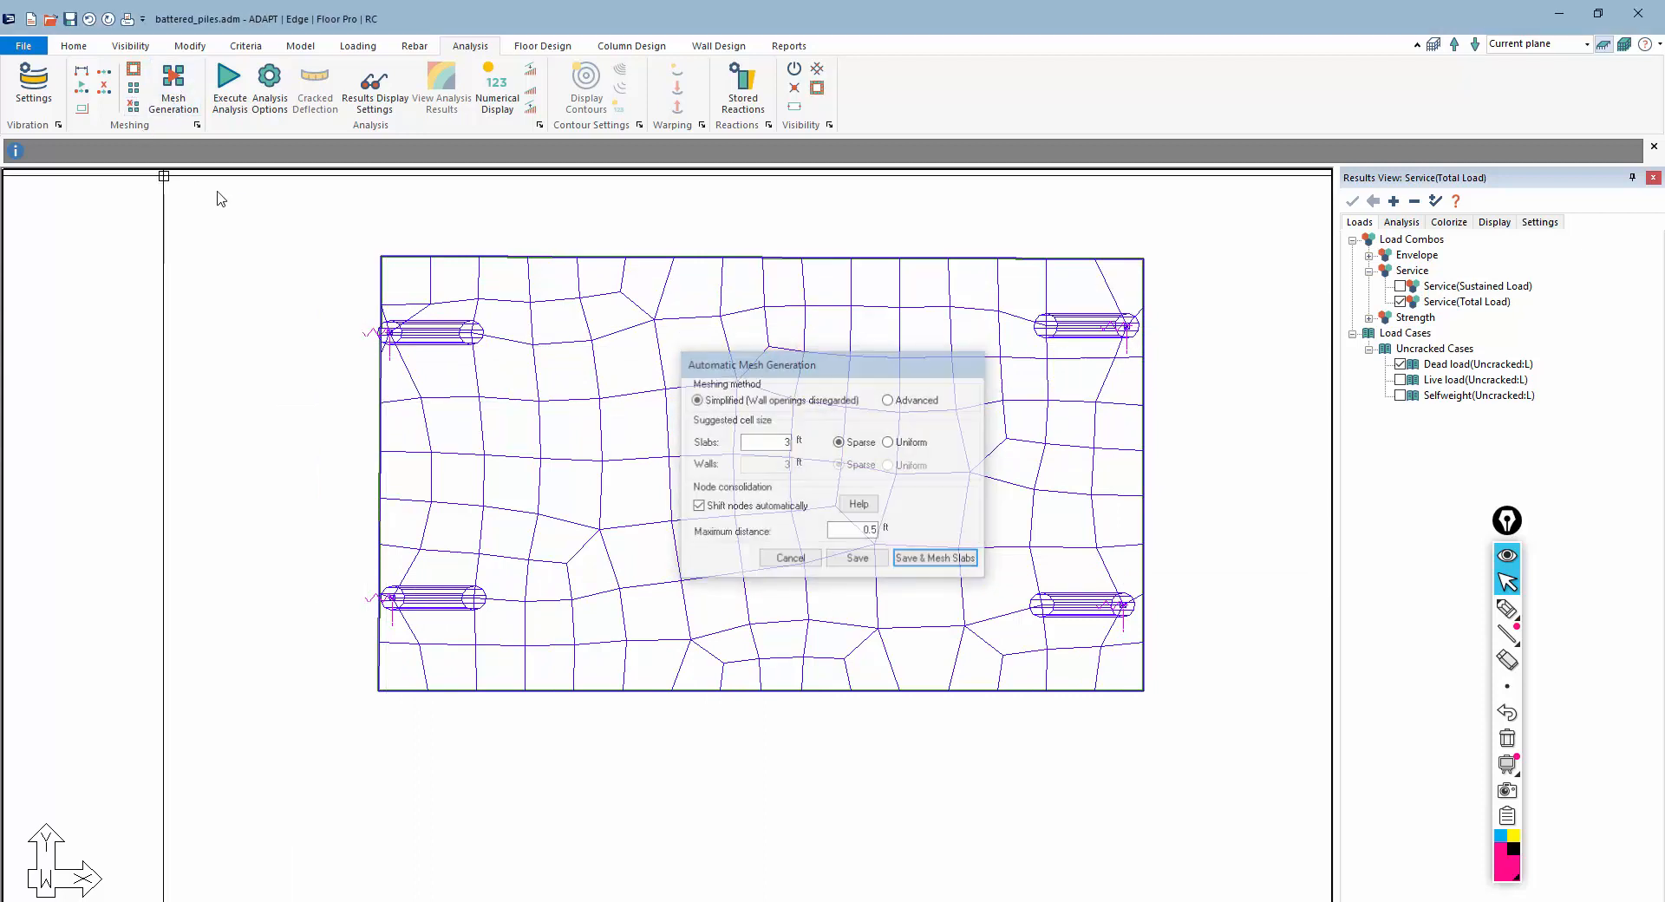
key("Escape")
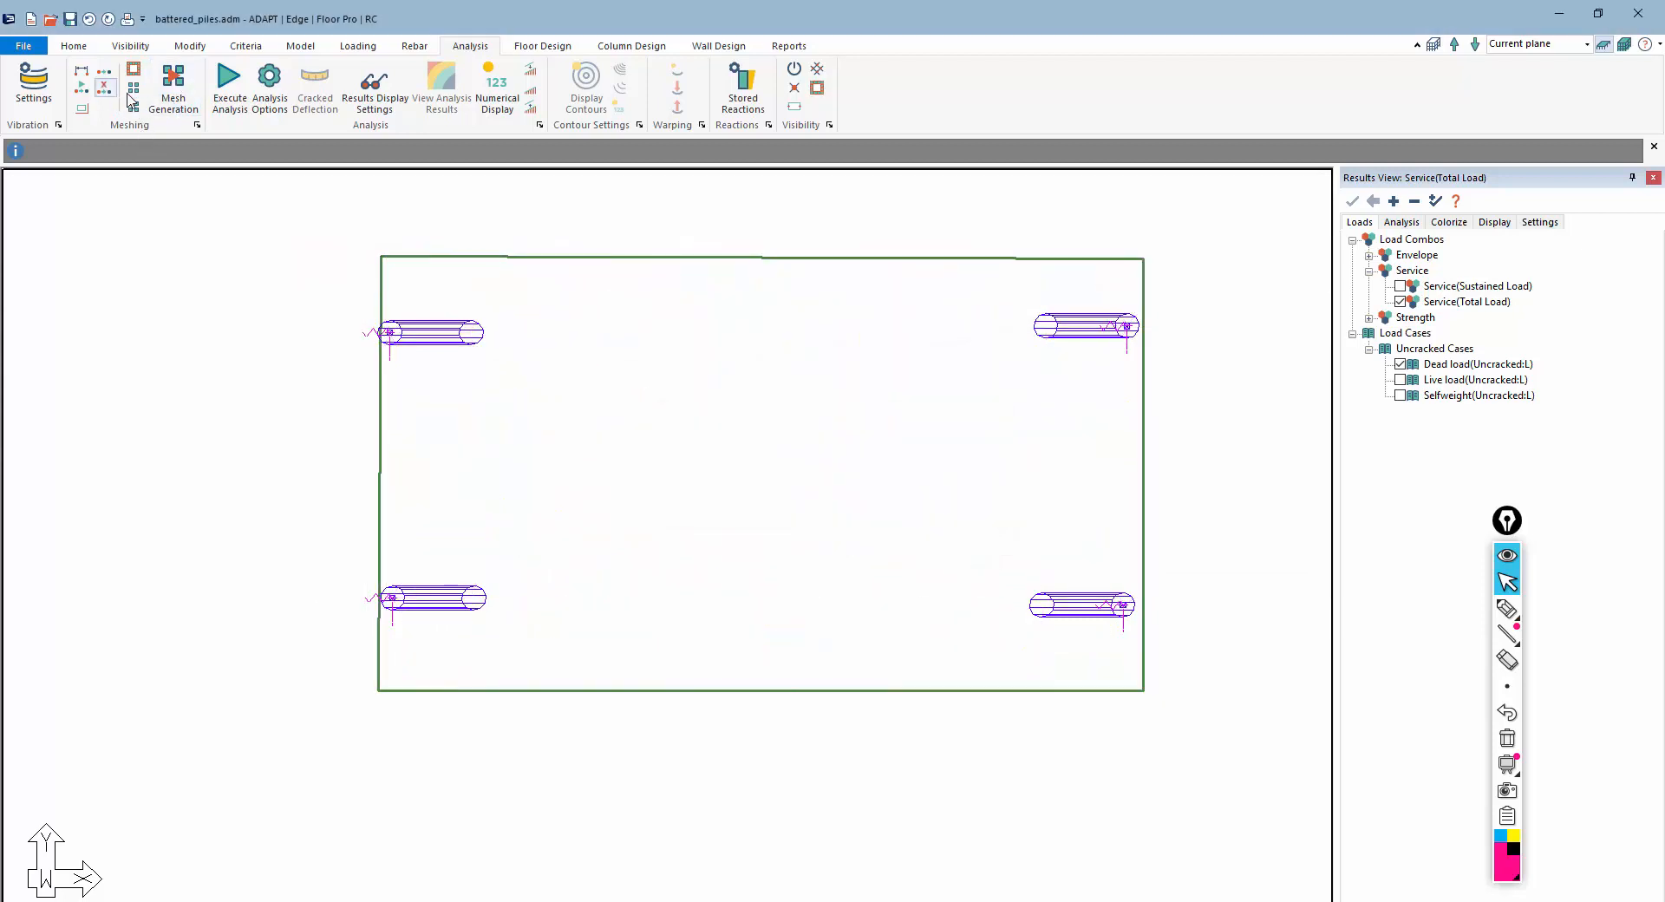
left_click(173, 97)
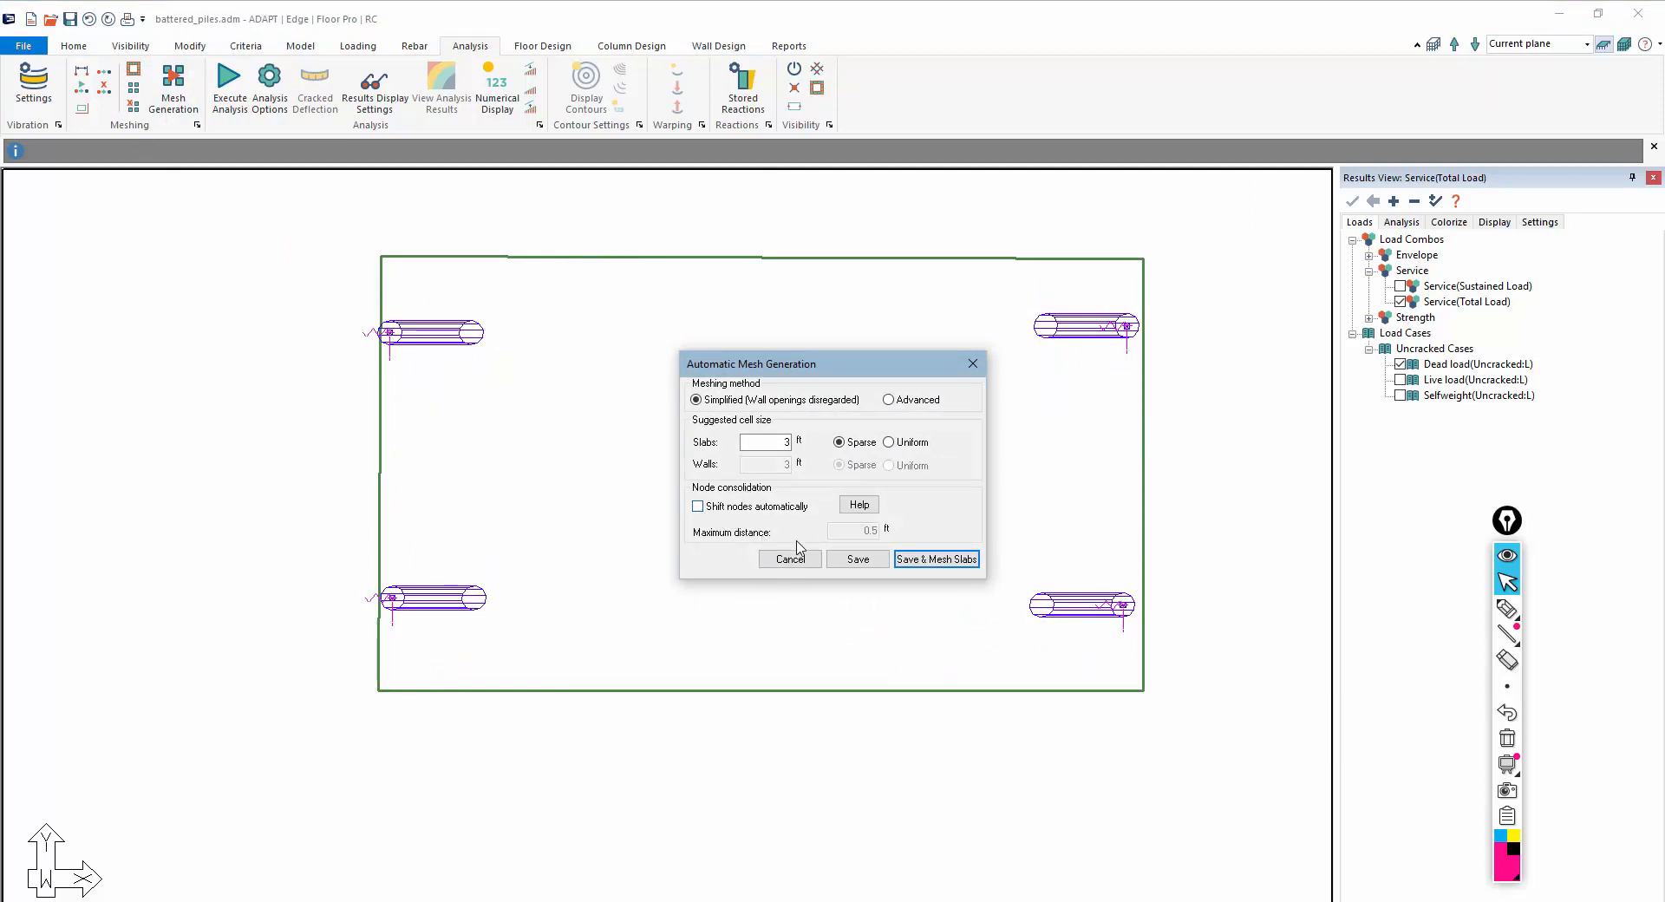
left_click(920, 559)
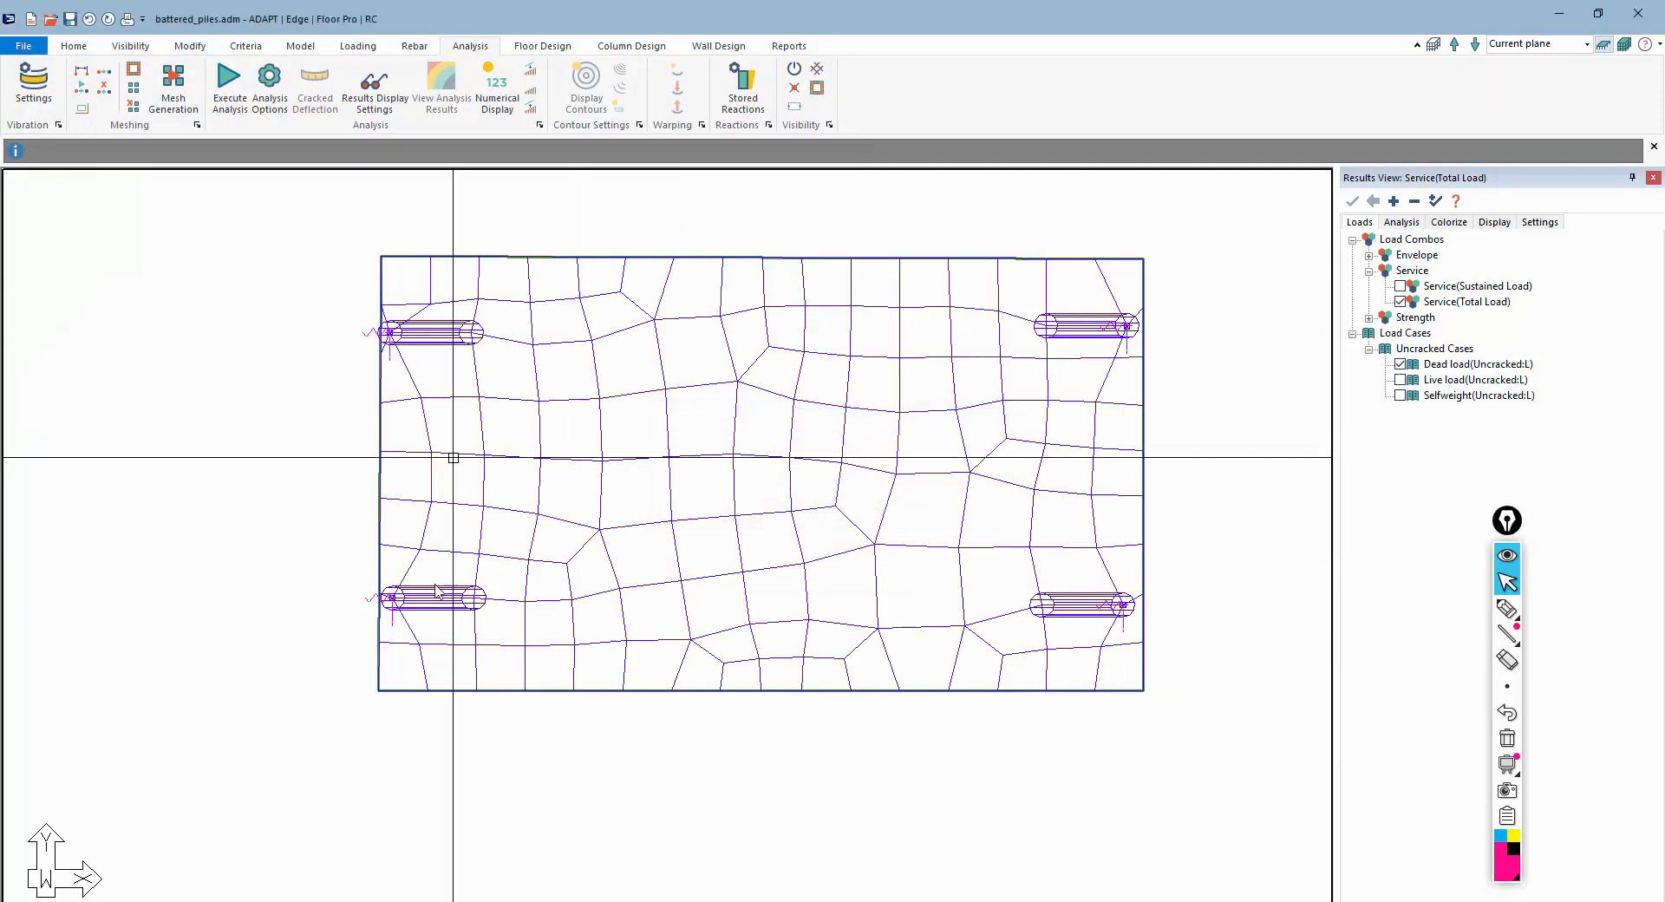
scroll(850, 524, "down", 2)
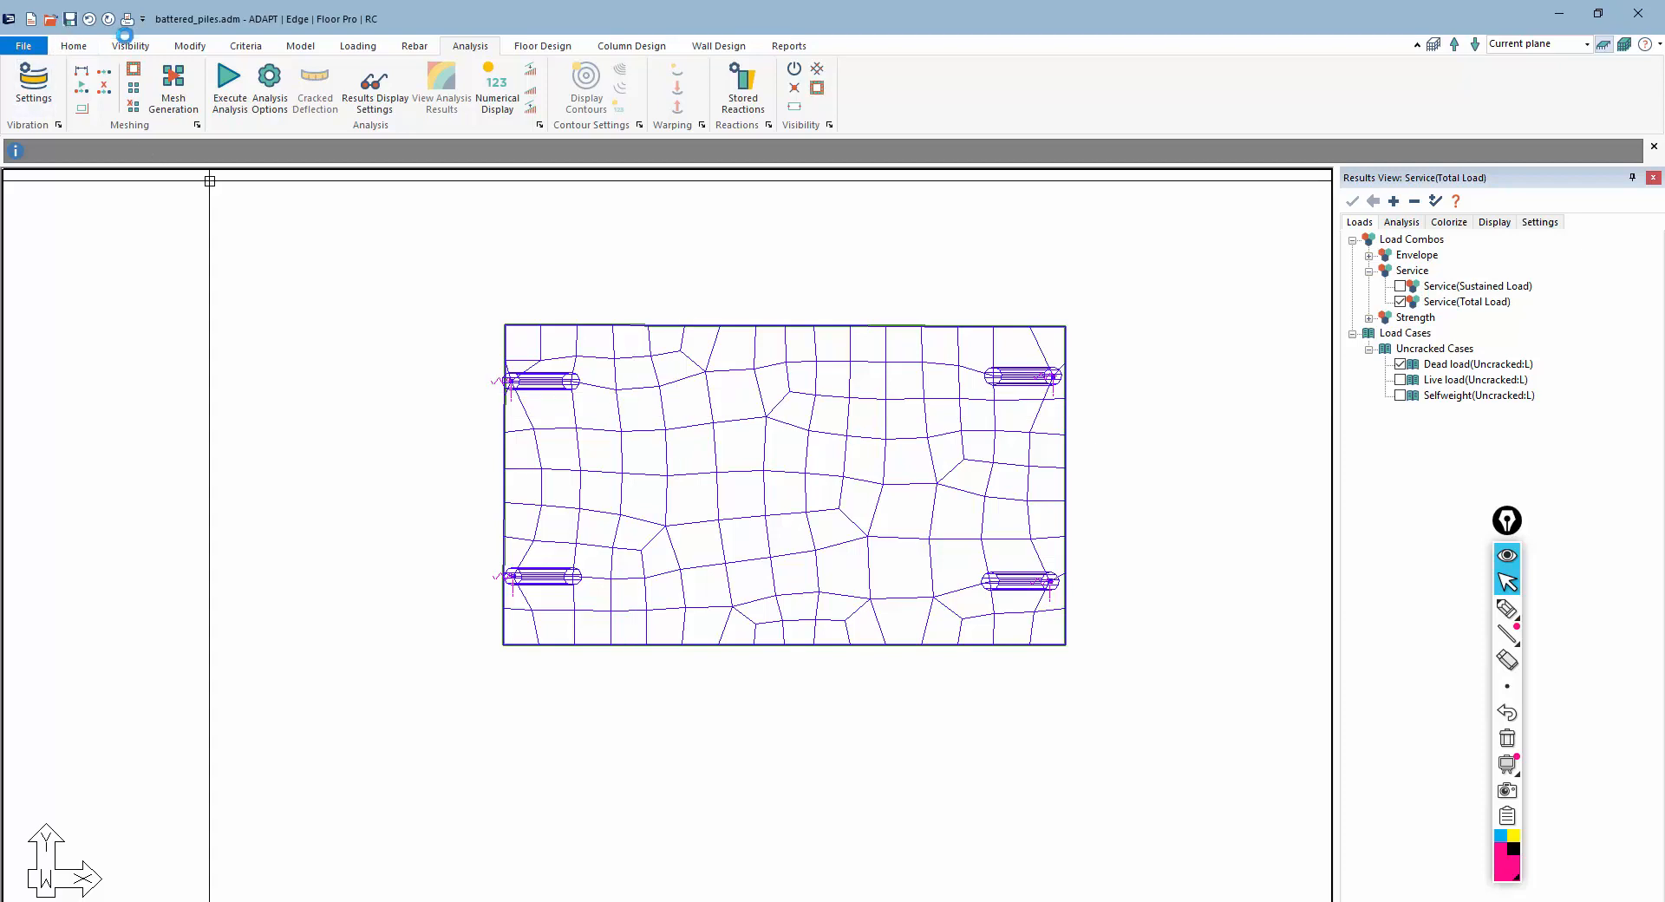
Step: Analyse the remeshed model for all four service and strength combinations with uncracked stiffness, and save the solution
left_click(229, 84)
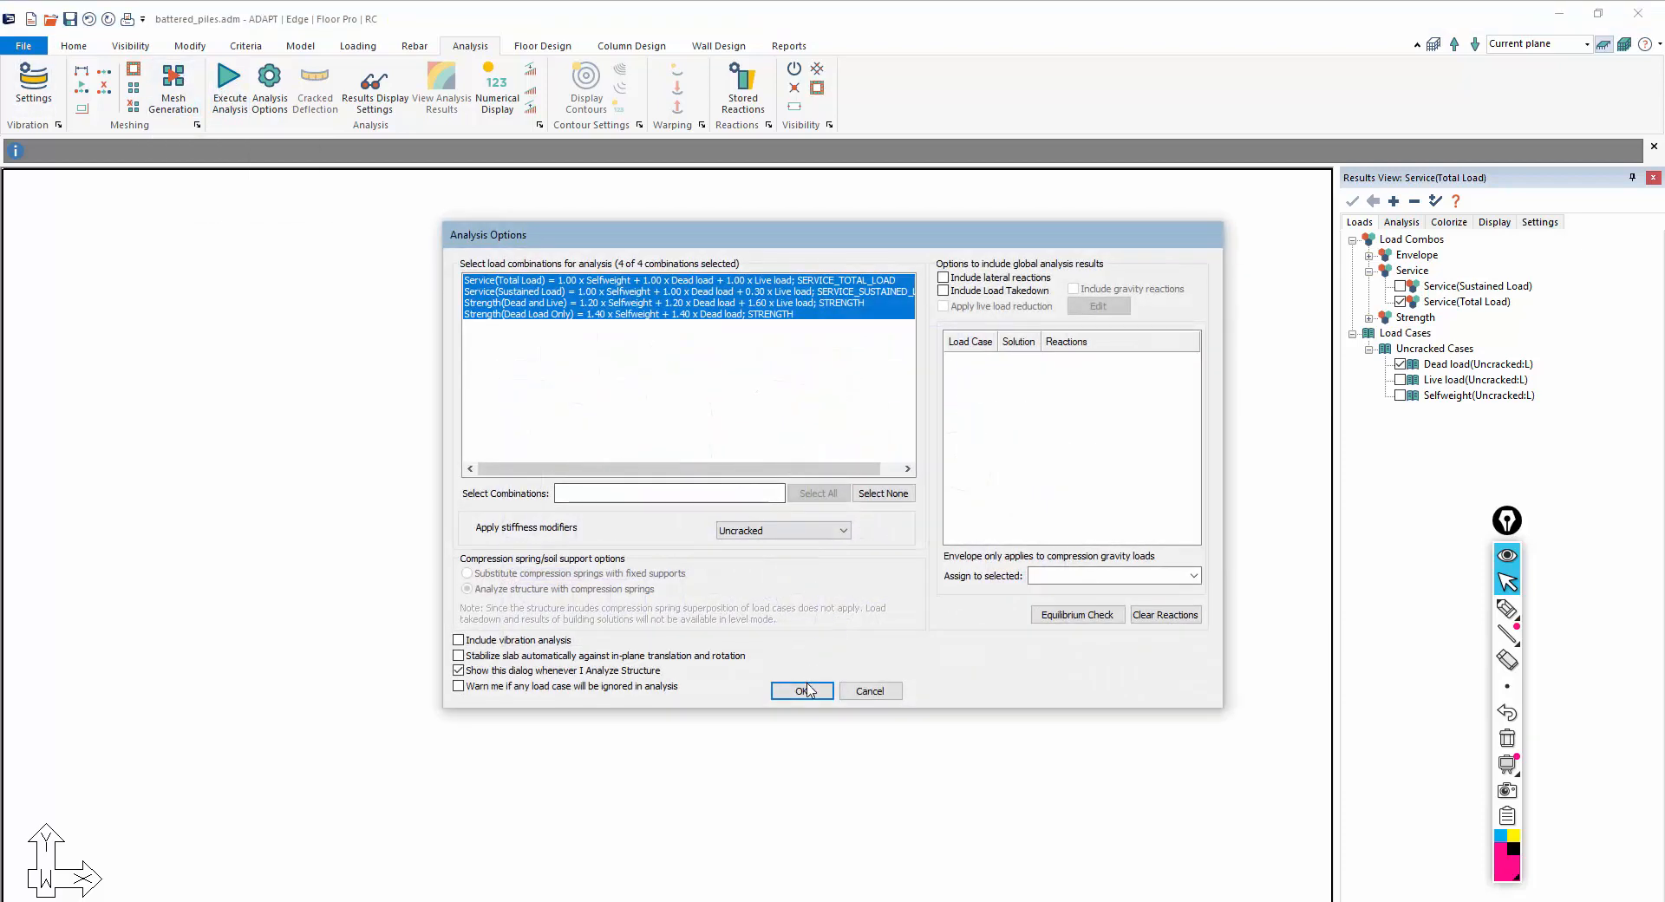
left_click(801, 690)
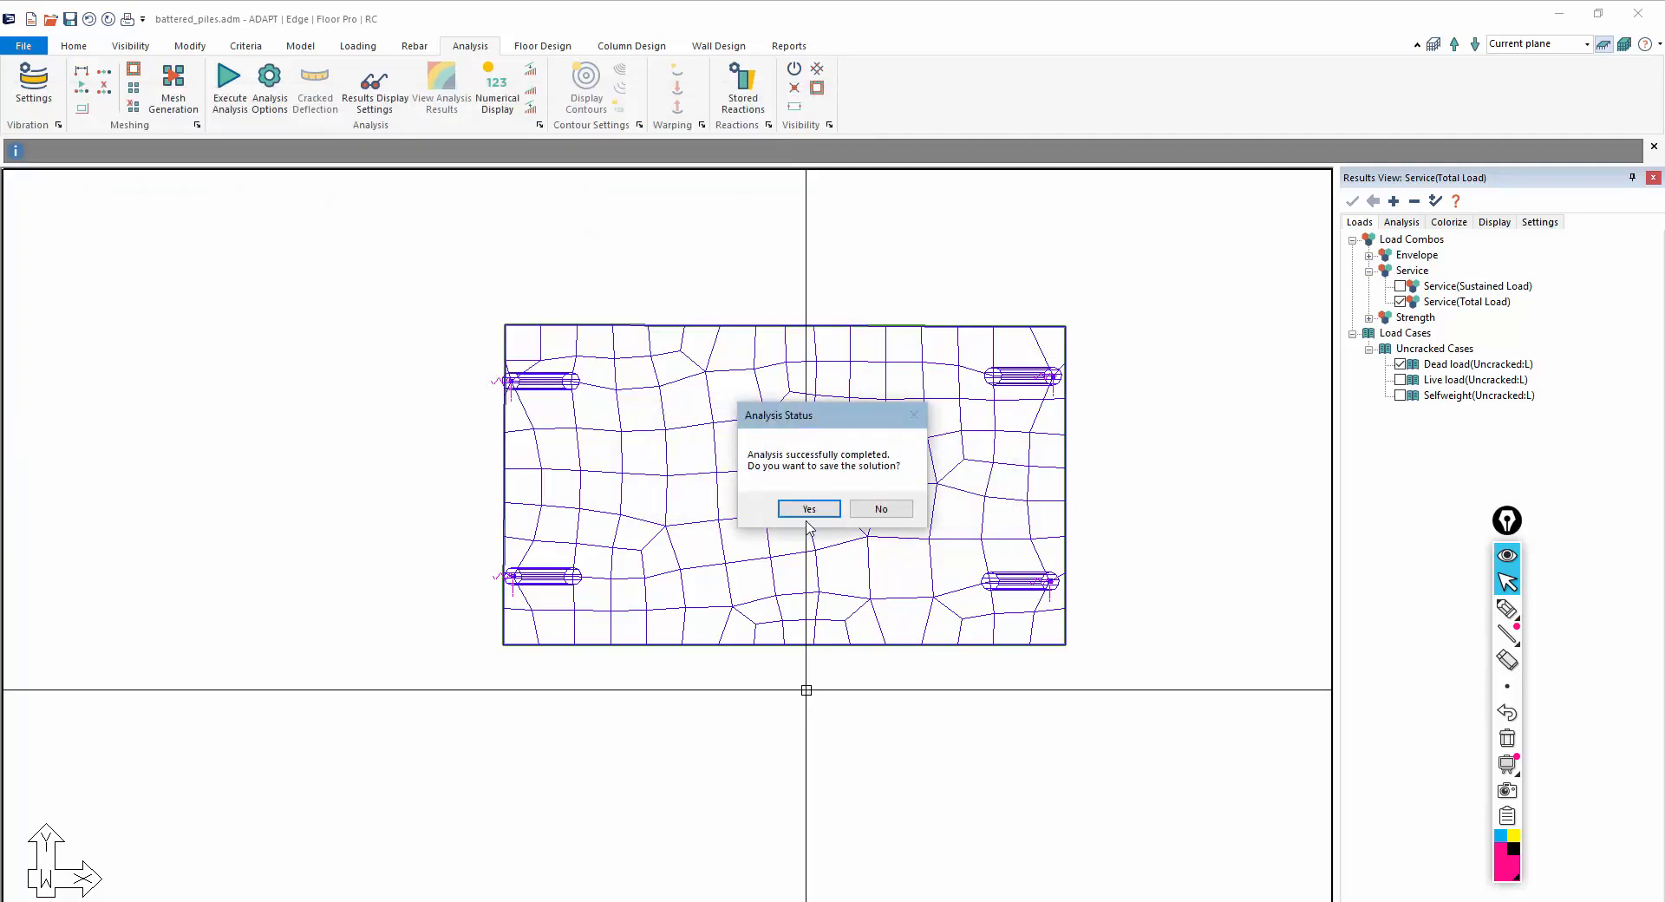
left_click(808, 513)
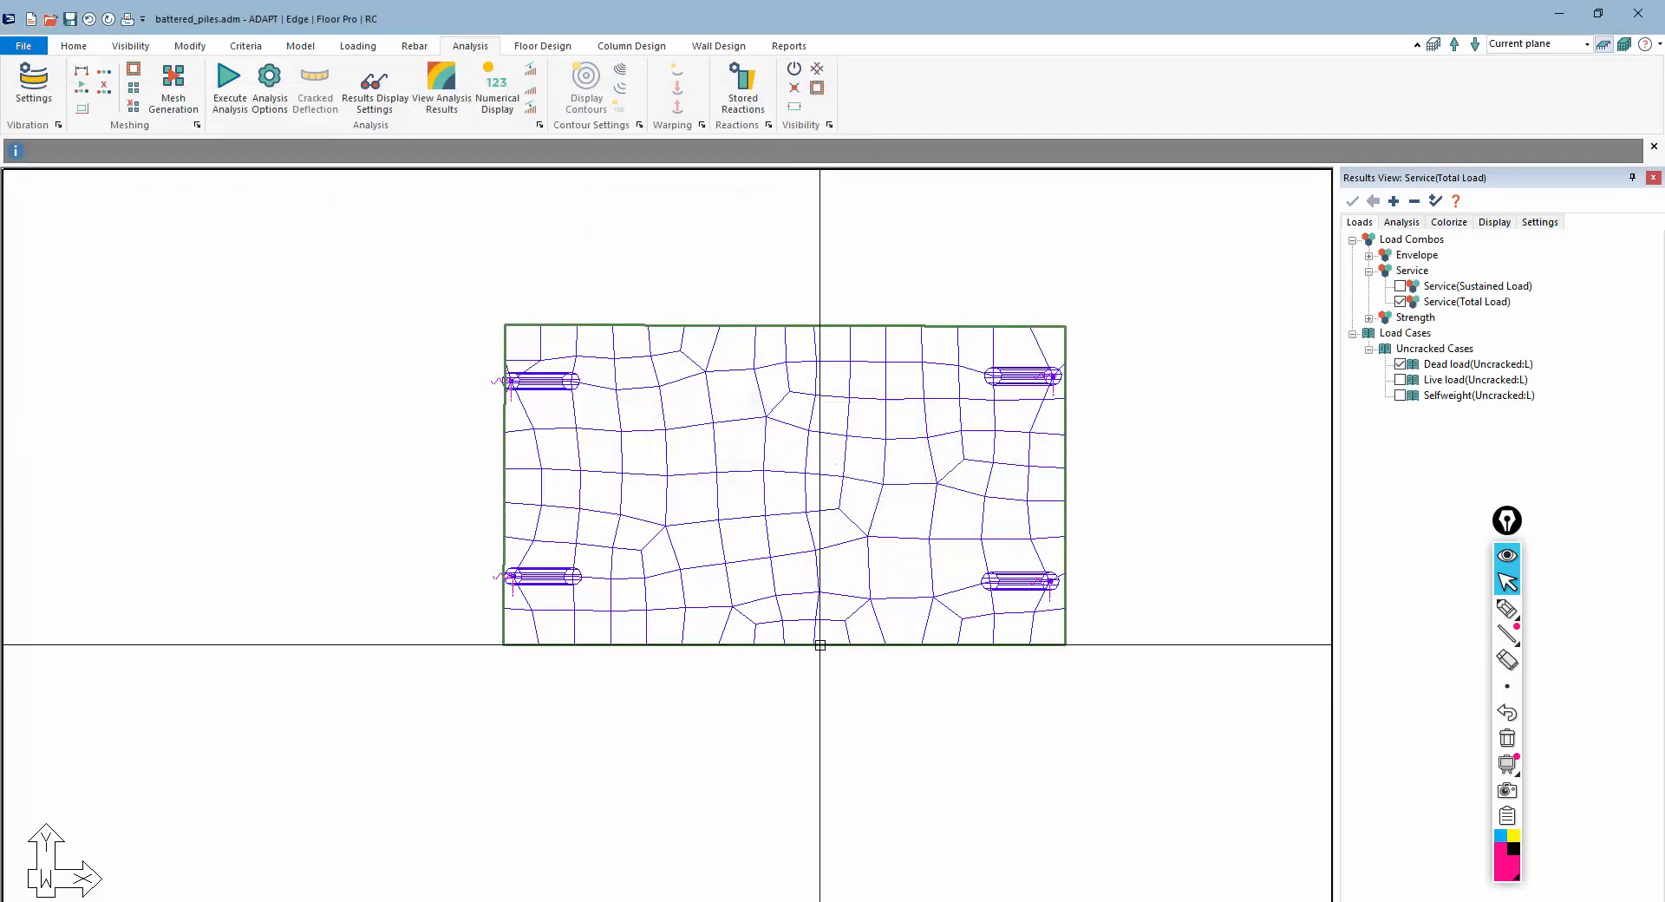
Step: Open the analysis results in ADViewer and display the Service(Total Load) Z-Translation of the slab and columns in 3D
left_click(441, 87)
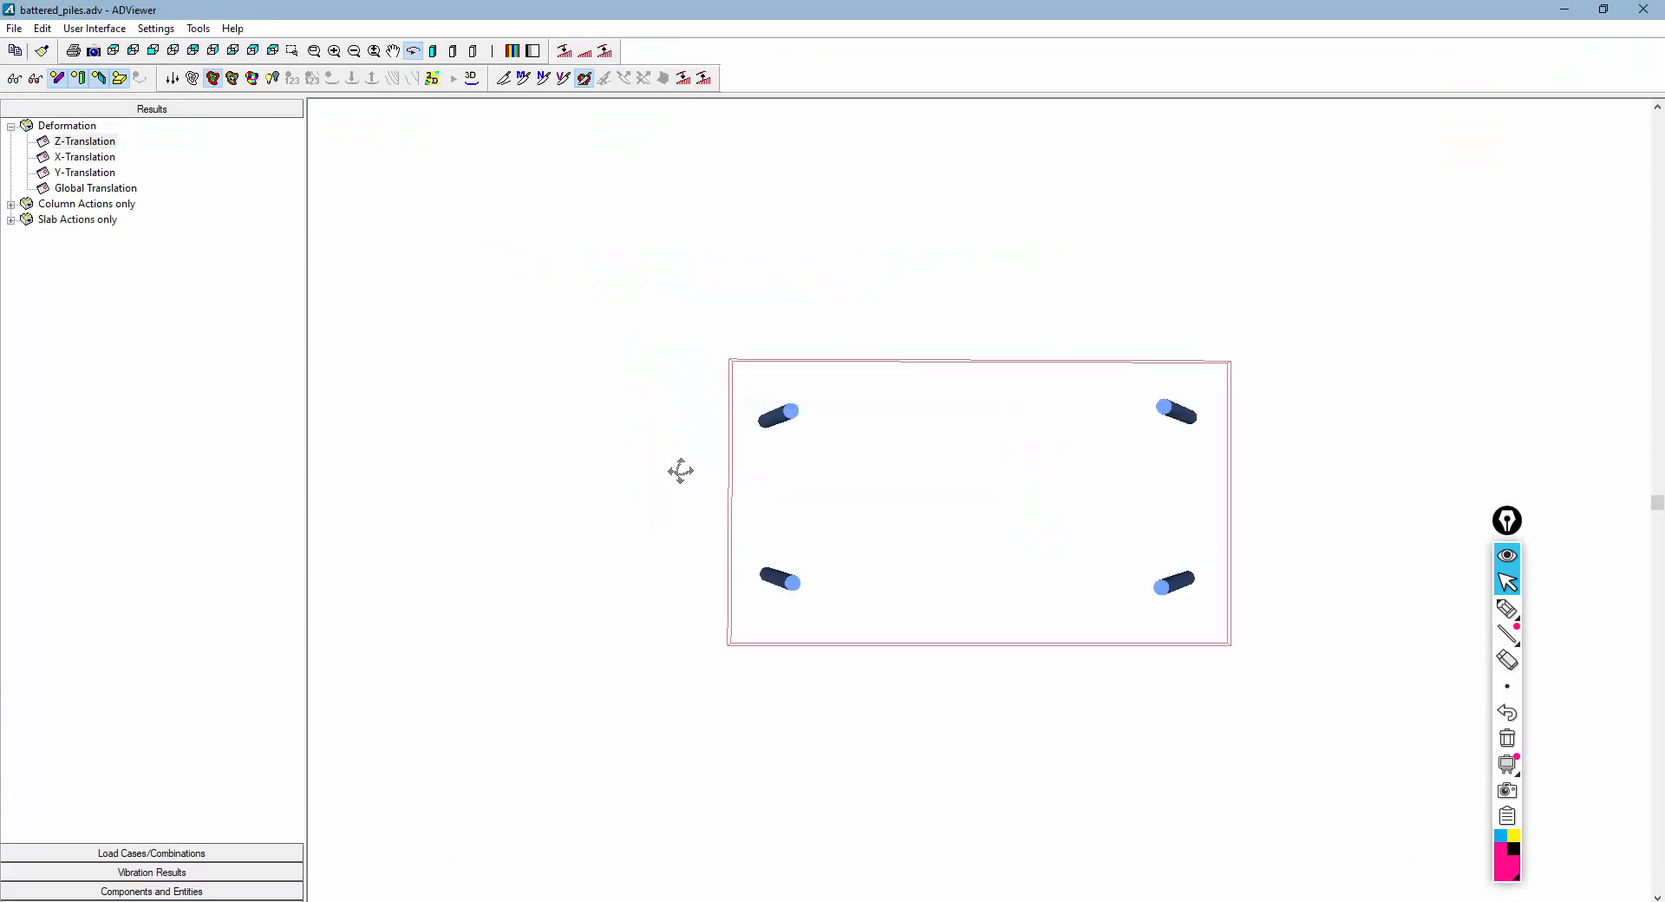
left_click_drag(681, 471, 693, 404)
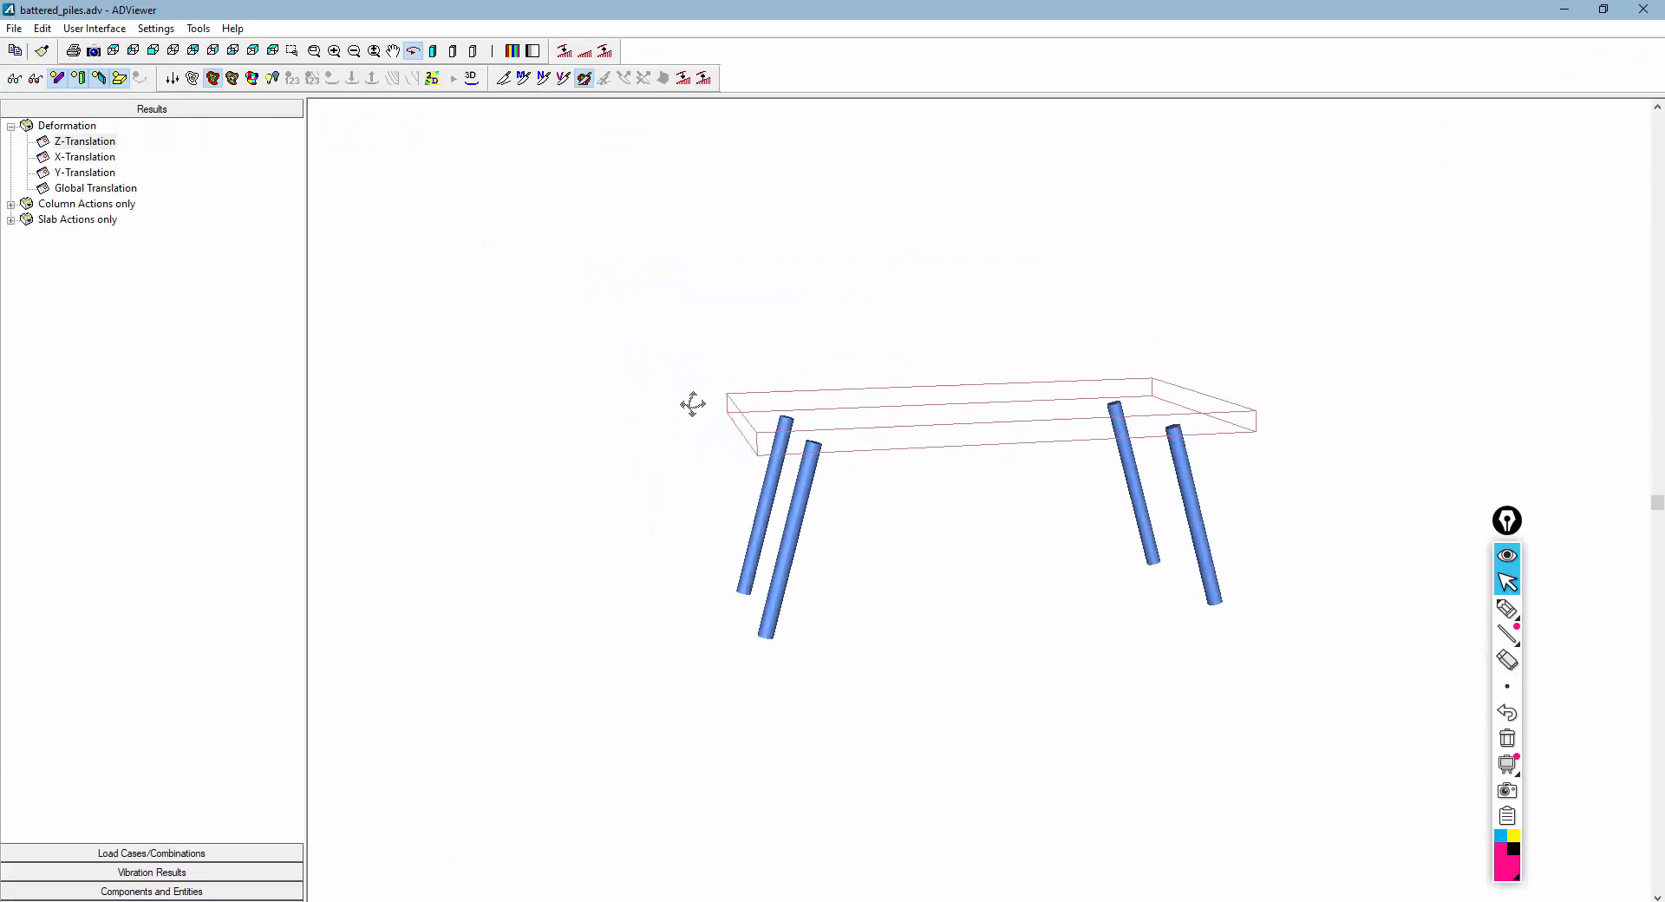
left_click(275, 78)
left_click_drag(778, 643, 805, 578)
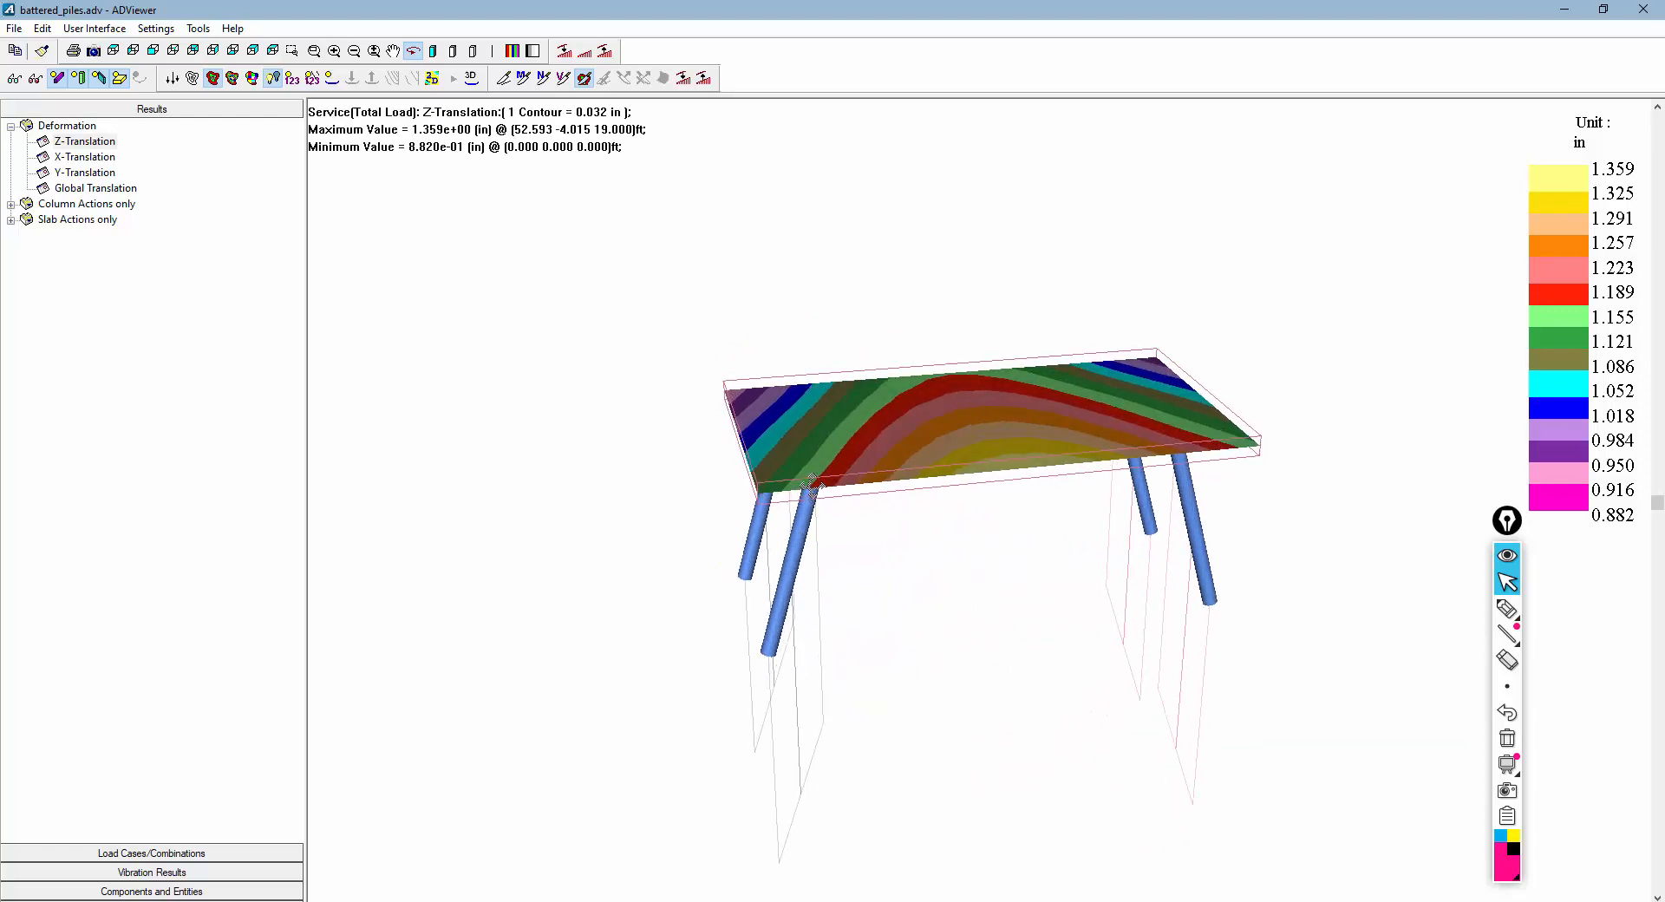
Step: Examine the columns' numeric Z-Translation values and the model's 3D deformed shape, and close the results viewer
left_click(295, 81)
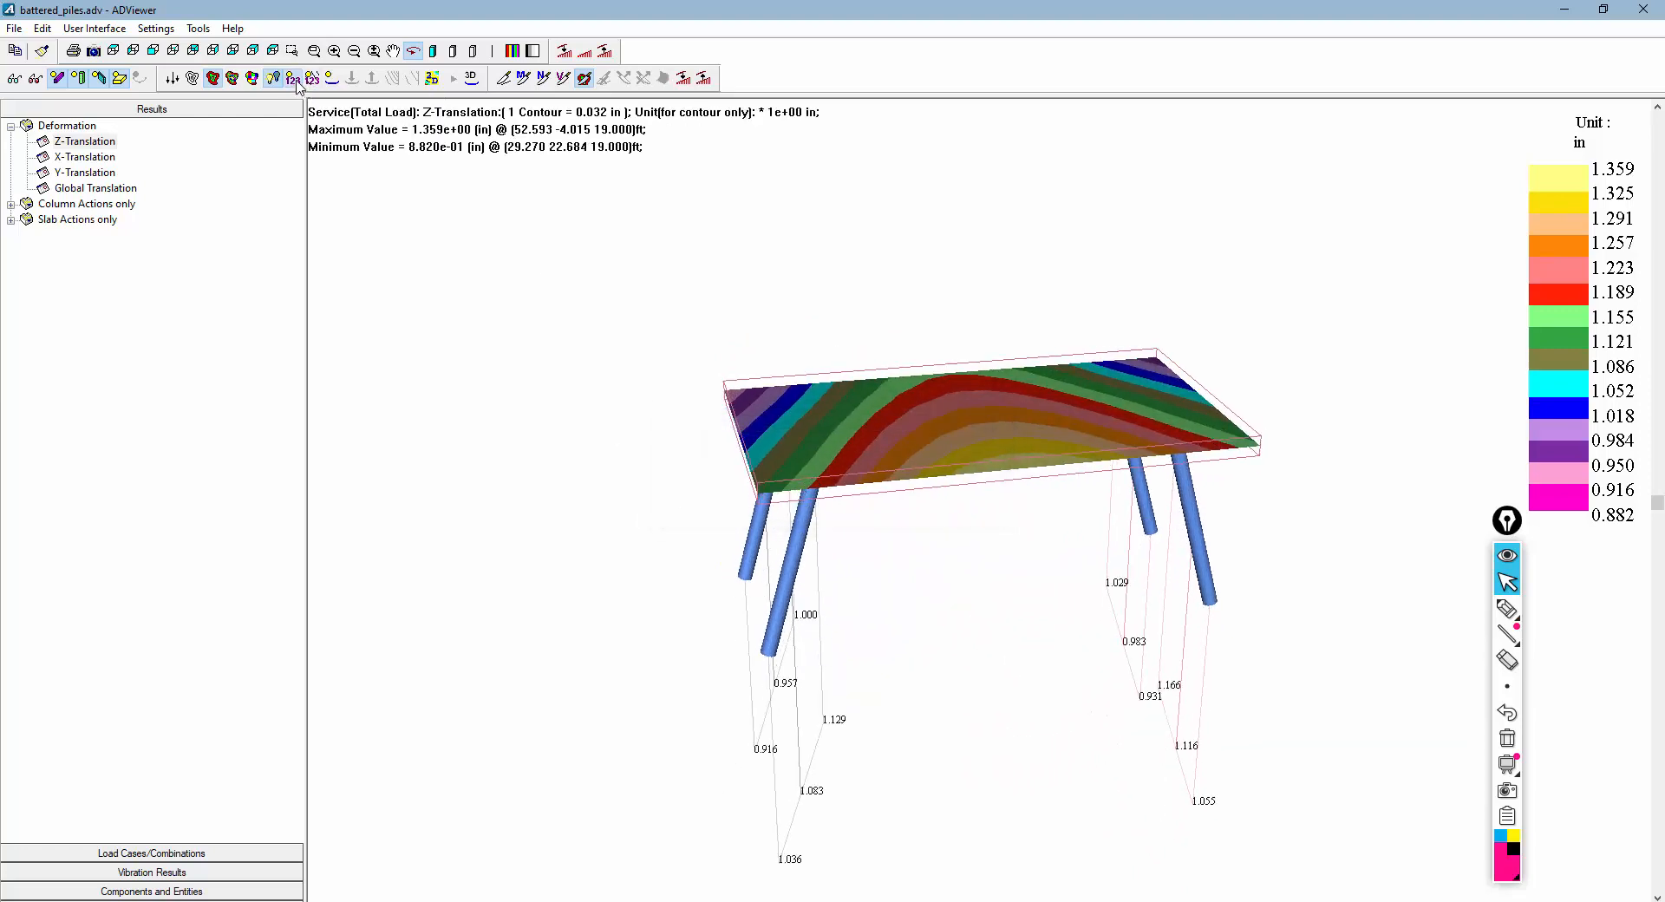
left_click(295, 80)
left_click(471, 78)
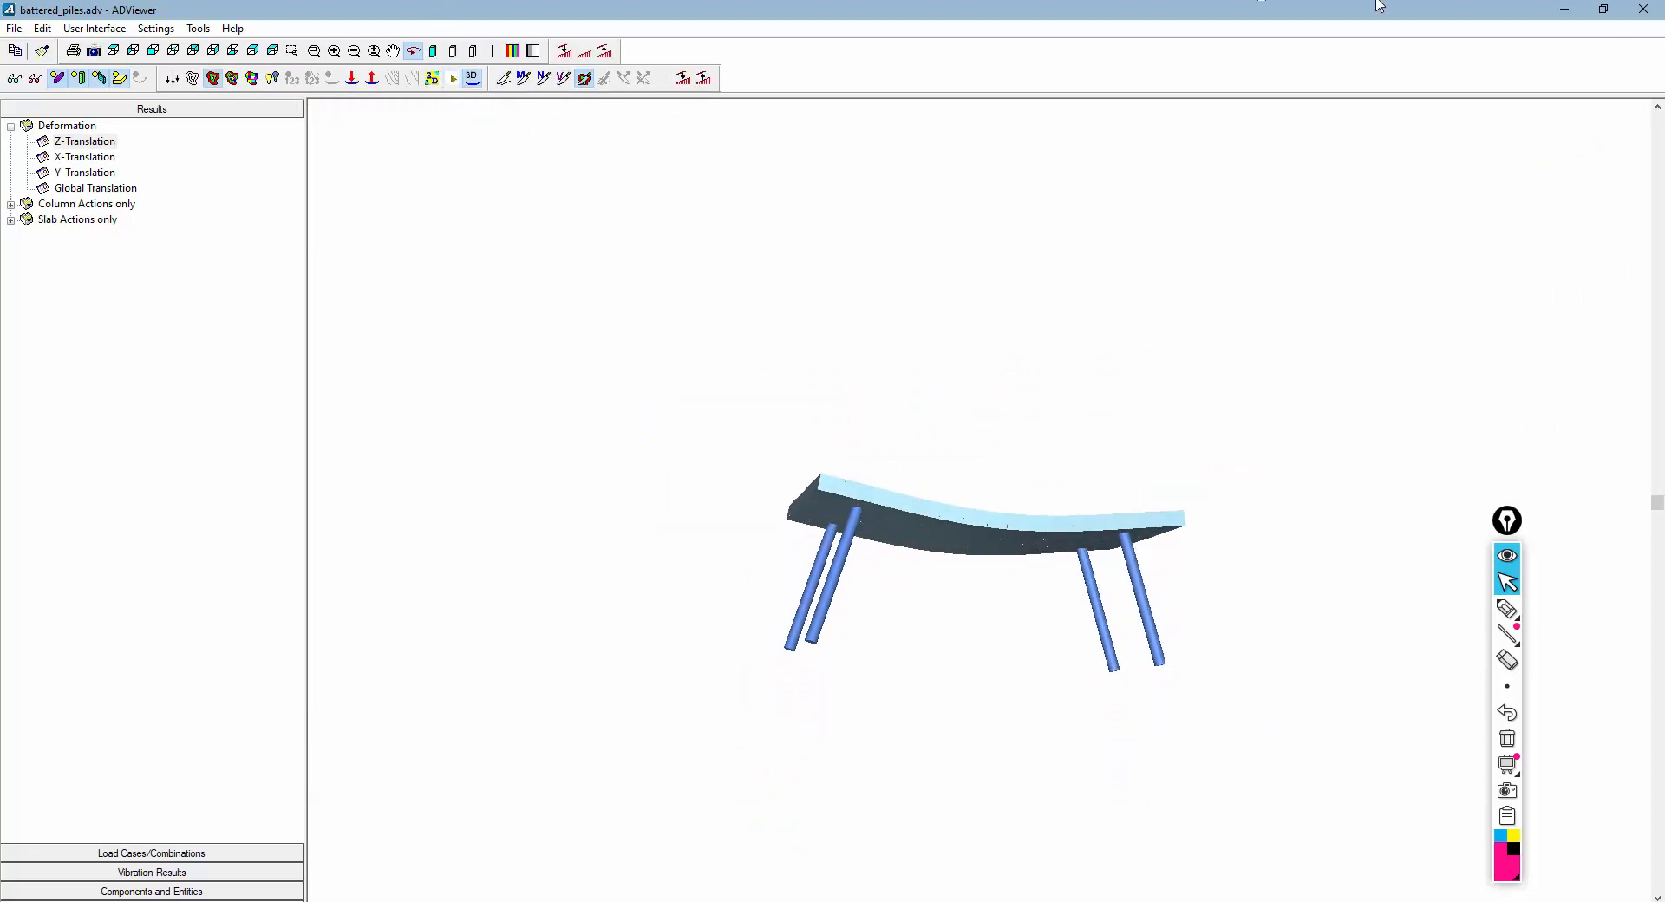
left_click(271, 78)
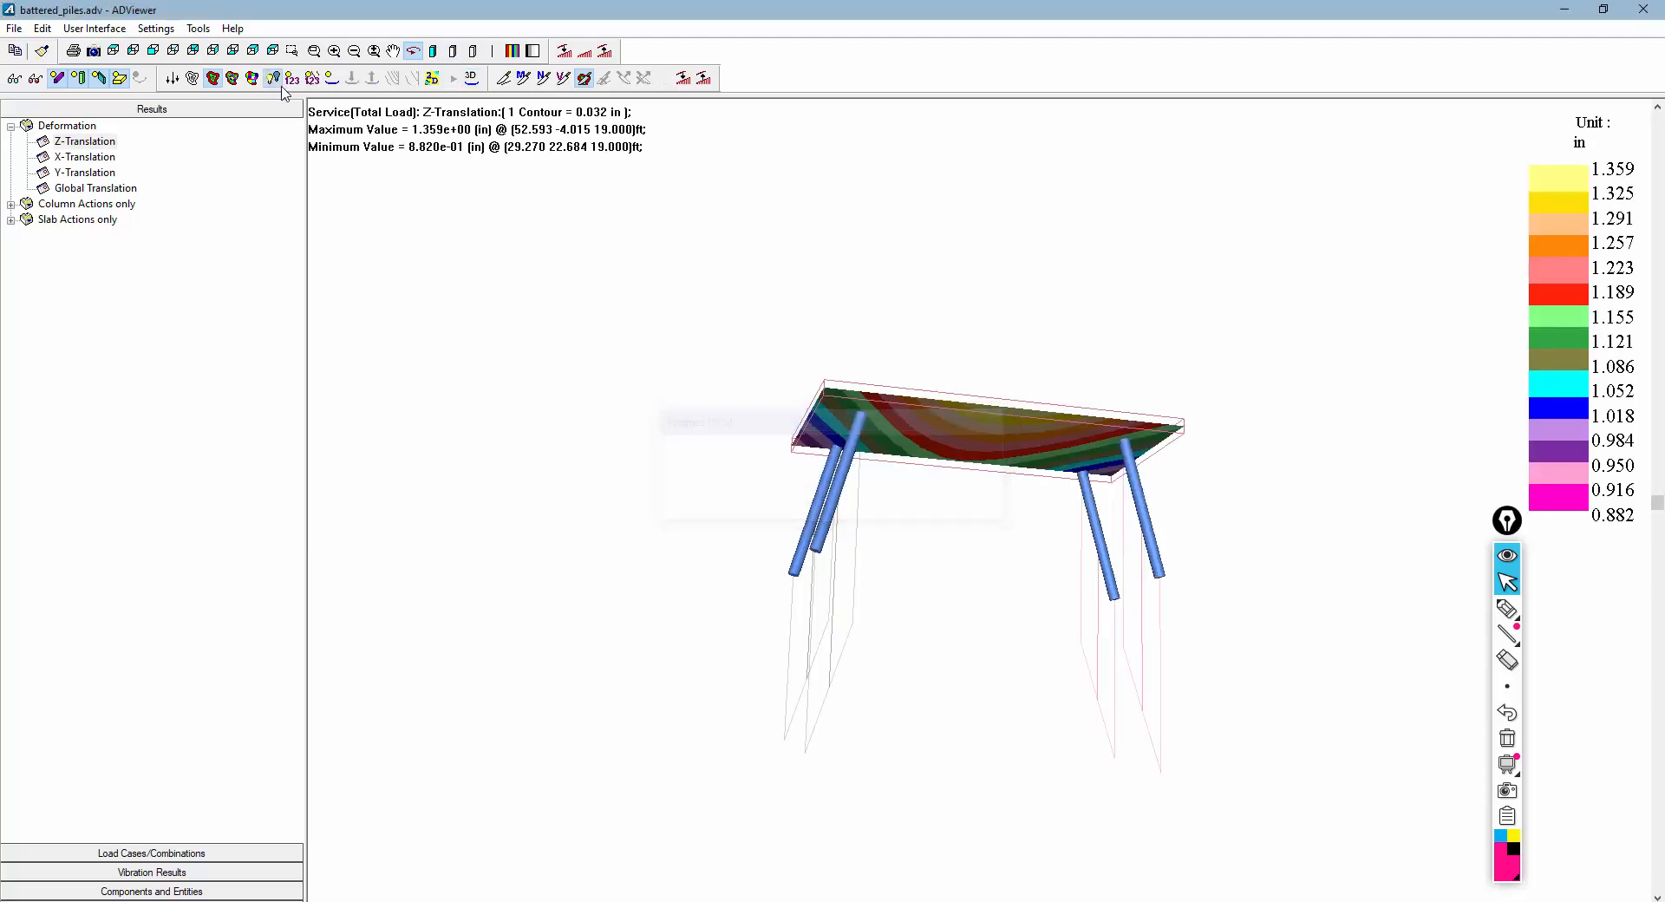
left_click(1646, 10)
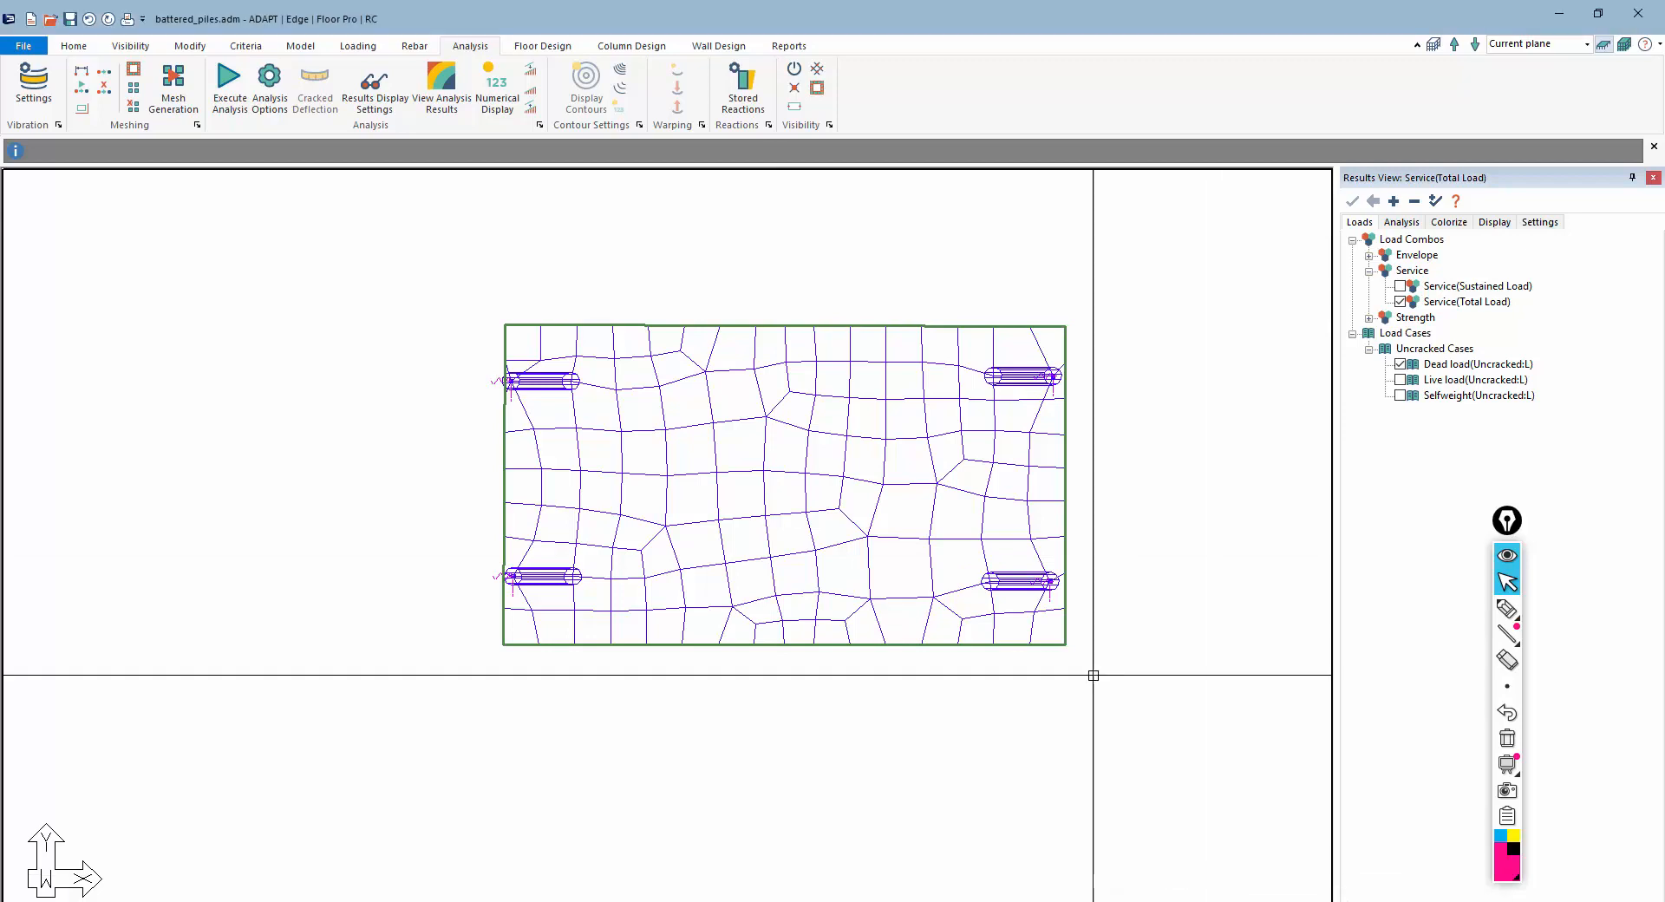
Step: Hide the mesh and supports, and check the column axial forces for the Service(Total Load) combination
left_click(1227, 900)
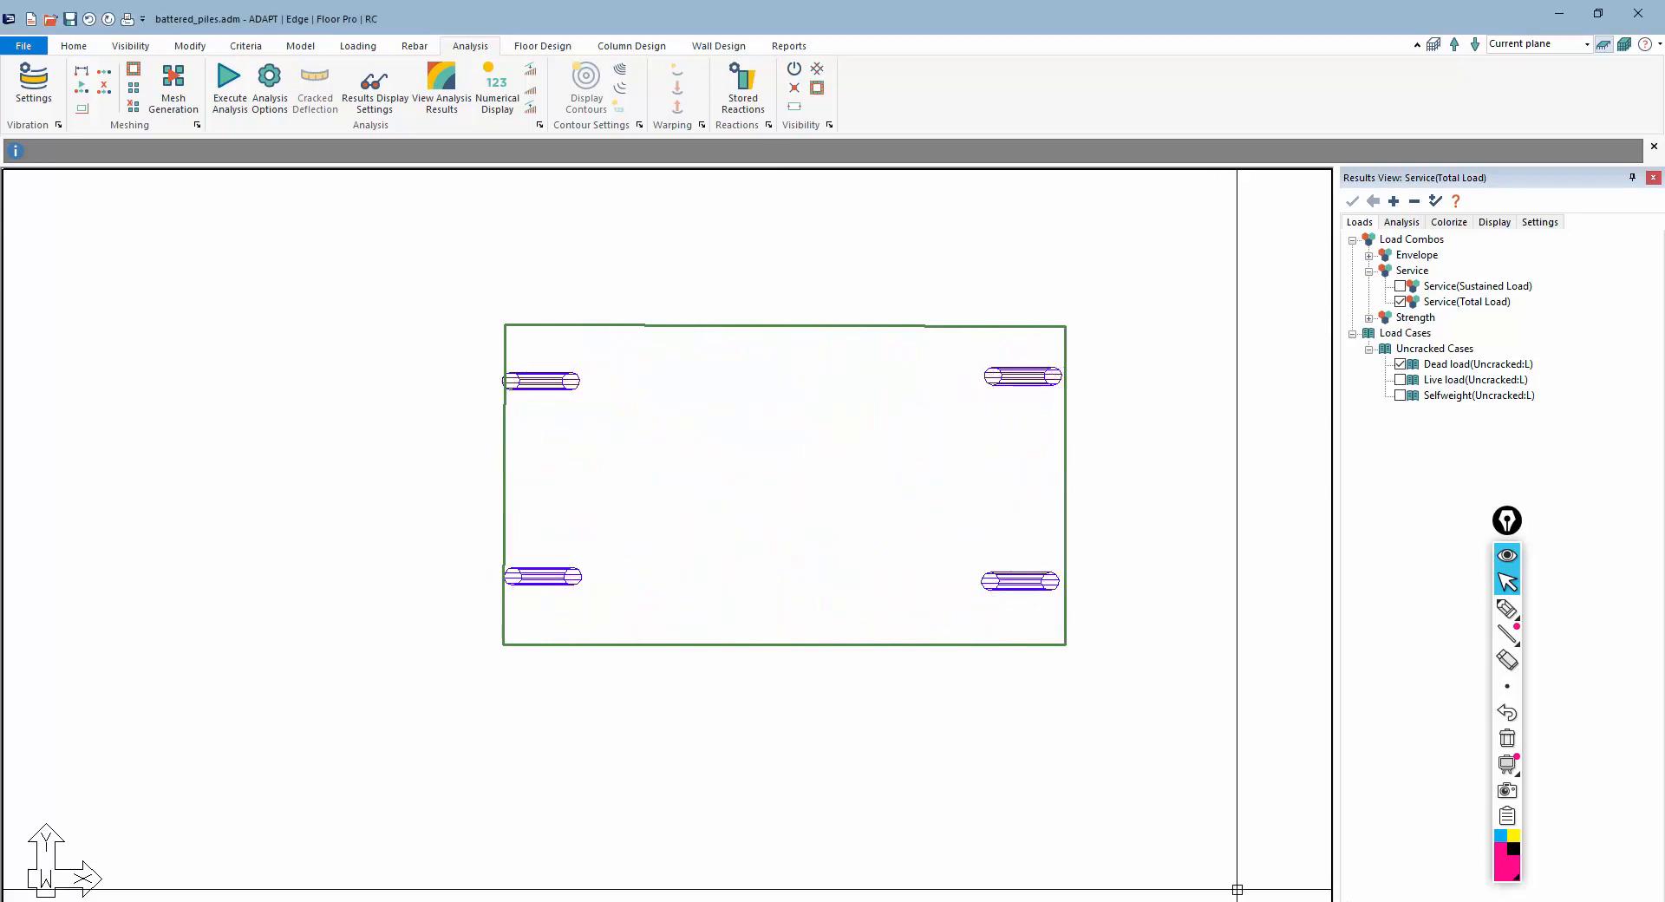
left_click(1400, 224)
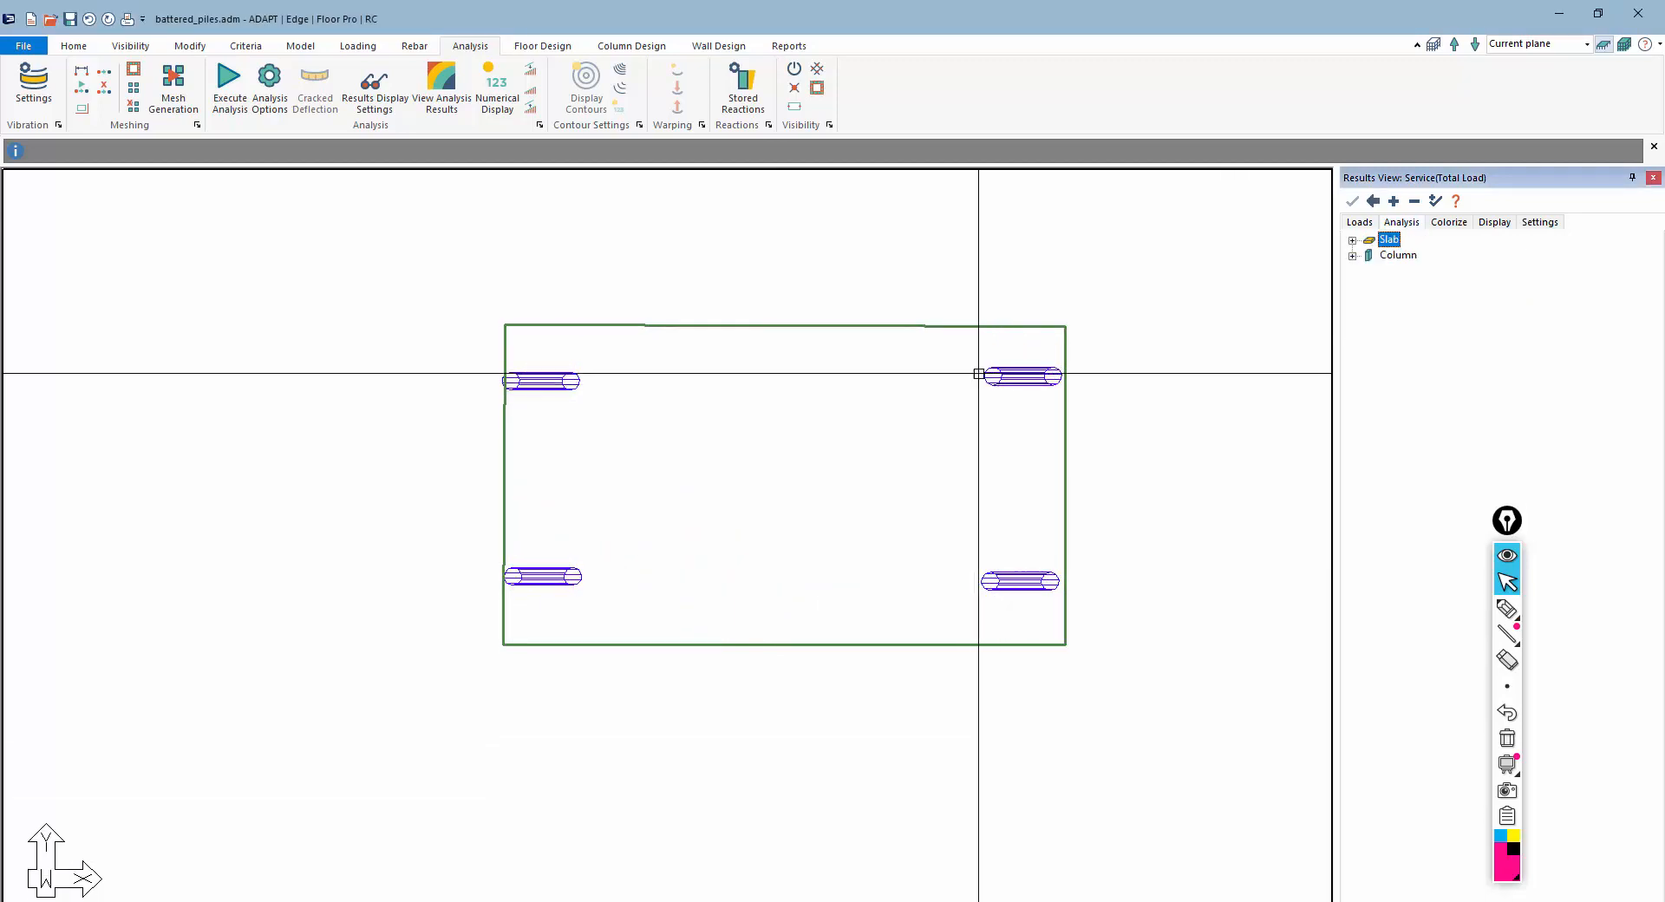
left_click(1352, 256)
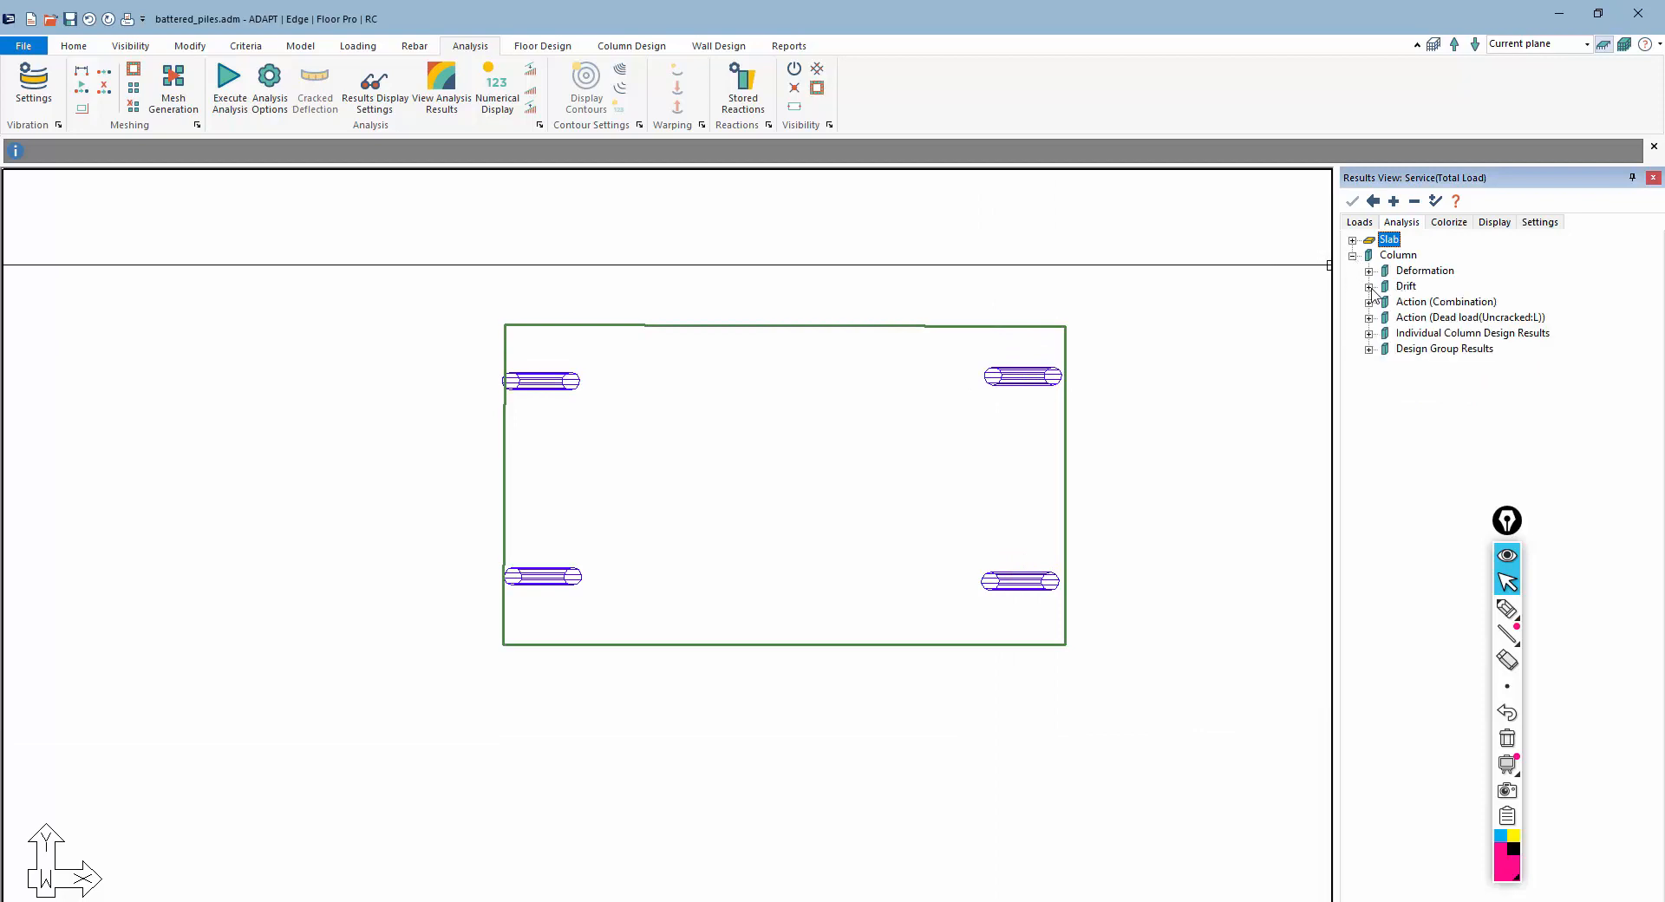
left_click(1368, 303)
left_click(1400, 317)
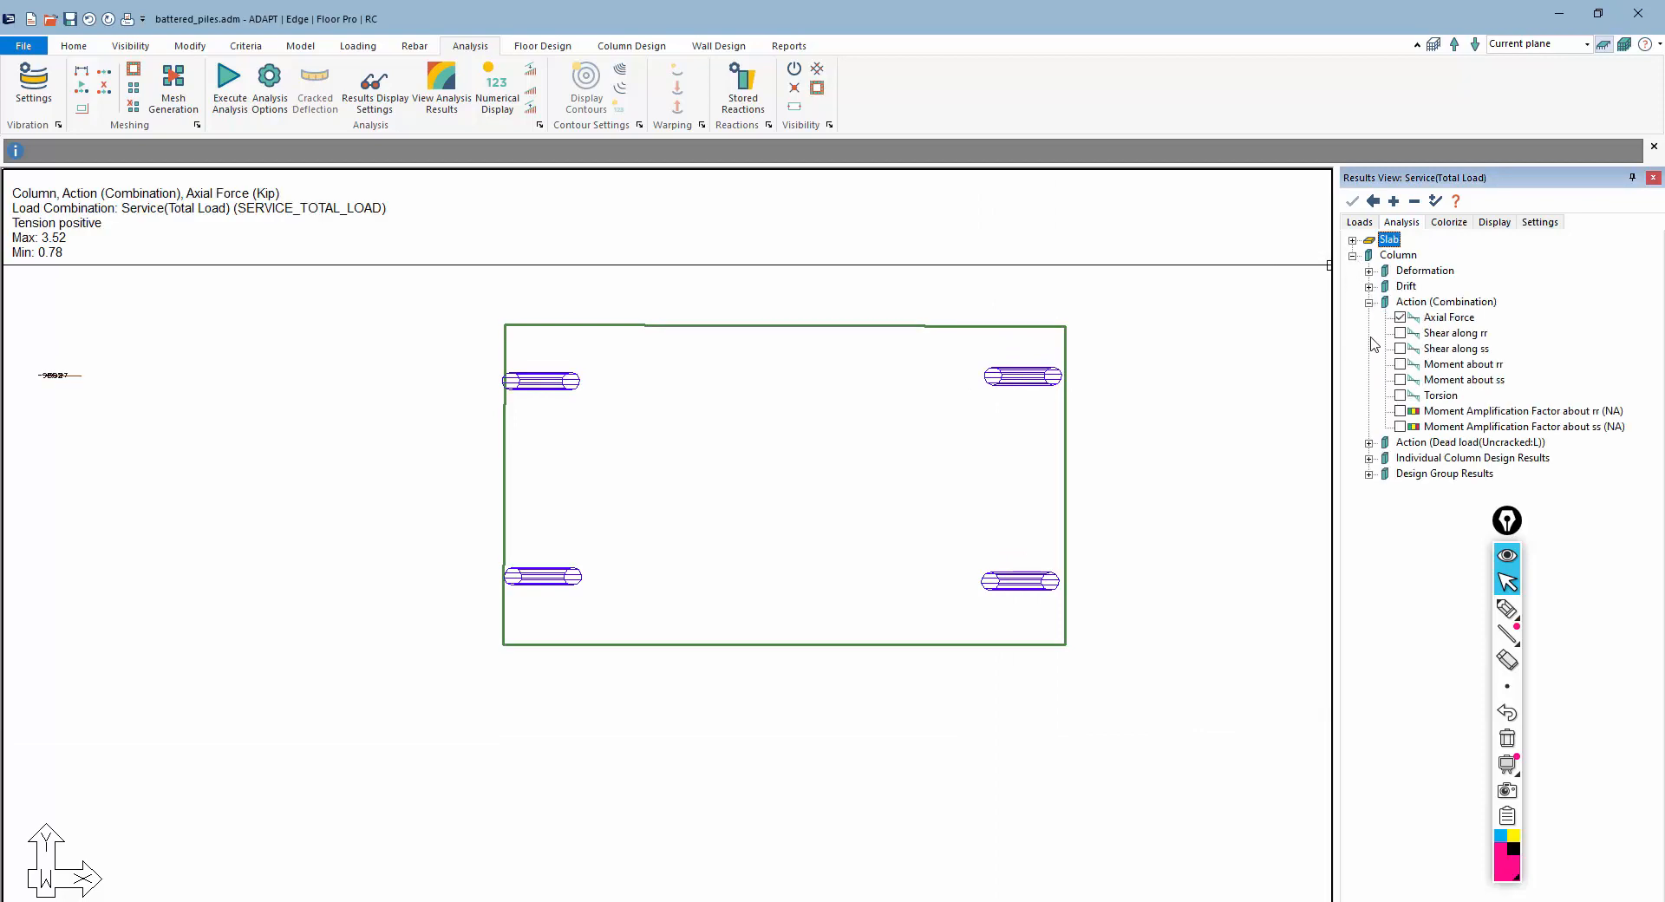
left_click(1399, 318)
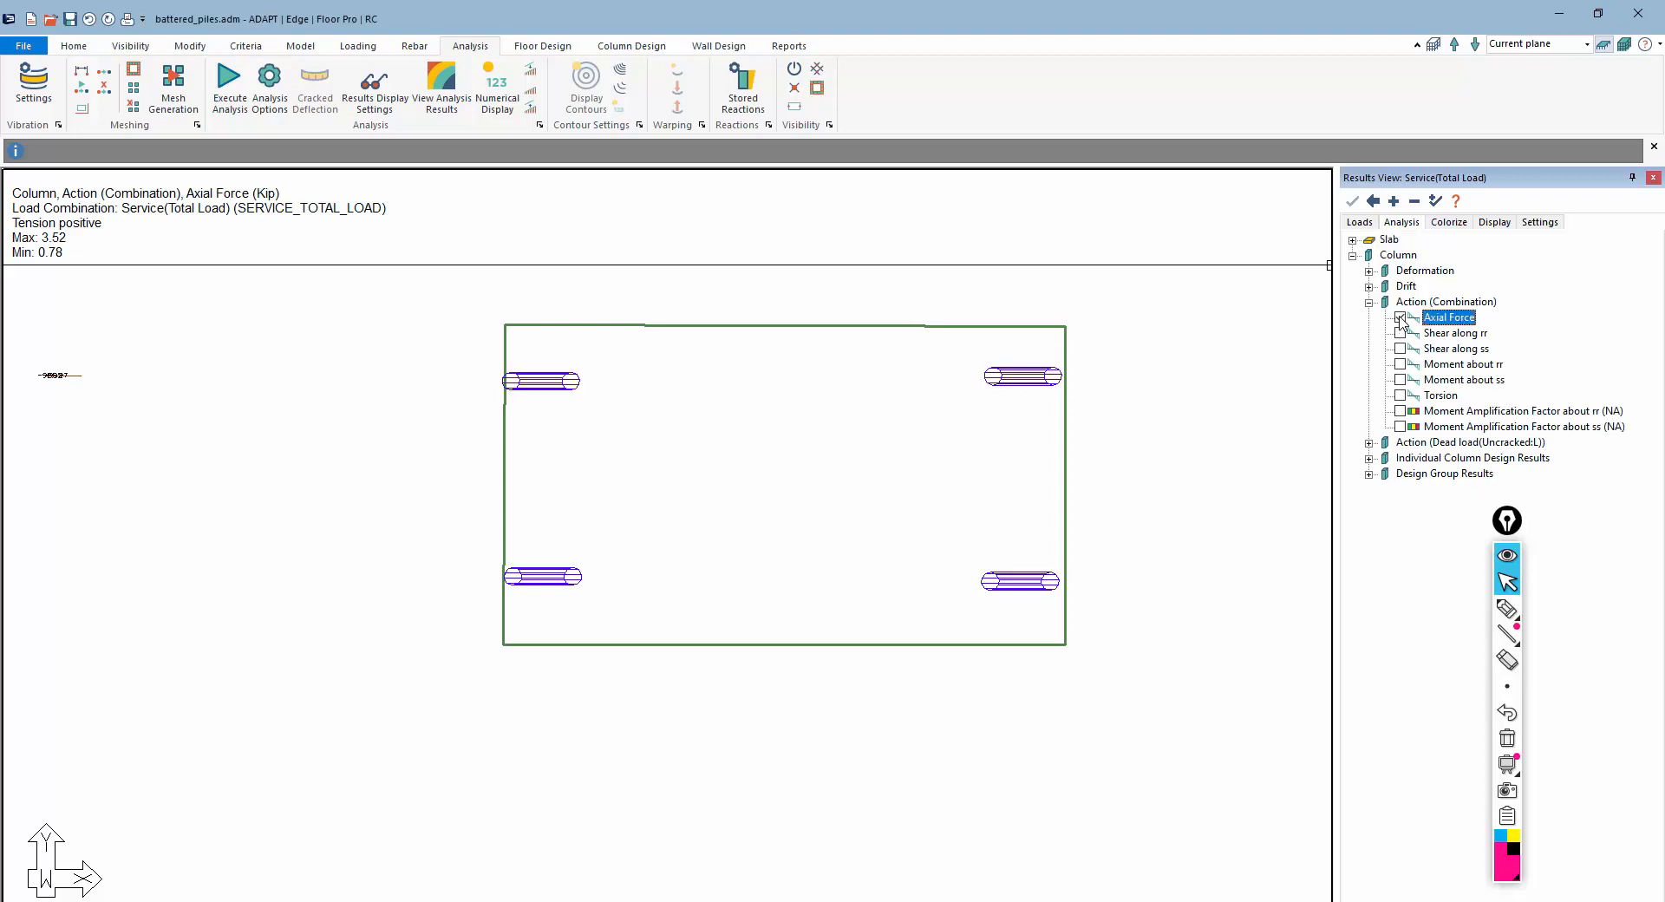
left_click(1352, 256)
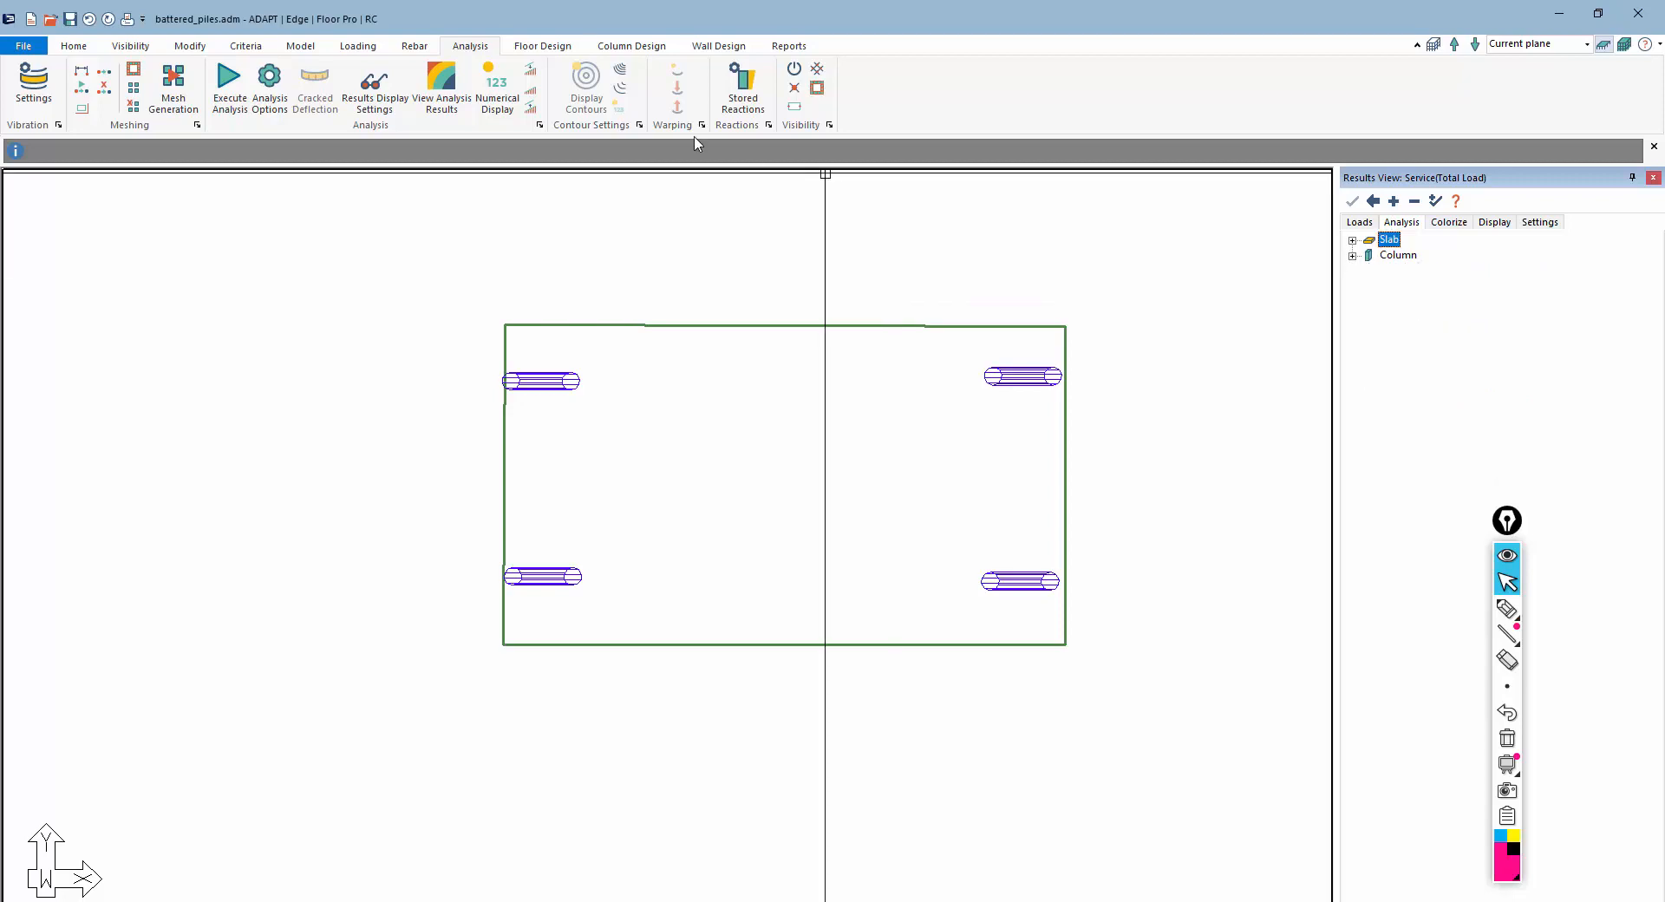
Step: Generate the Point Support Reactions report, review the reactions for each load combination and close it
left_click(788, 46)
left_click(579, 100)
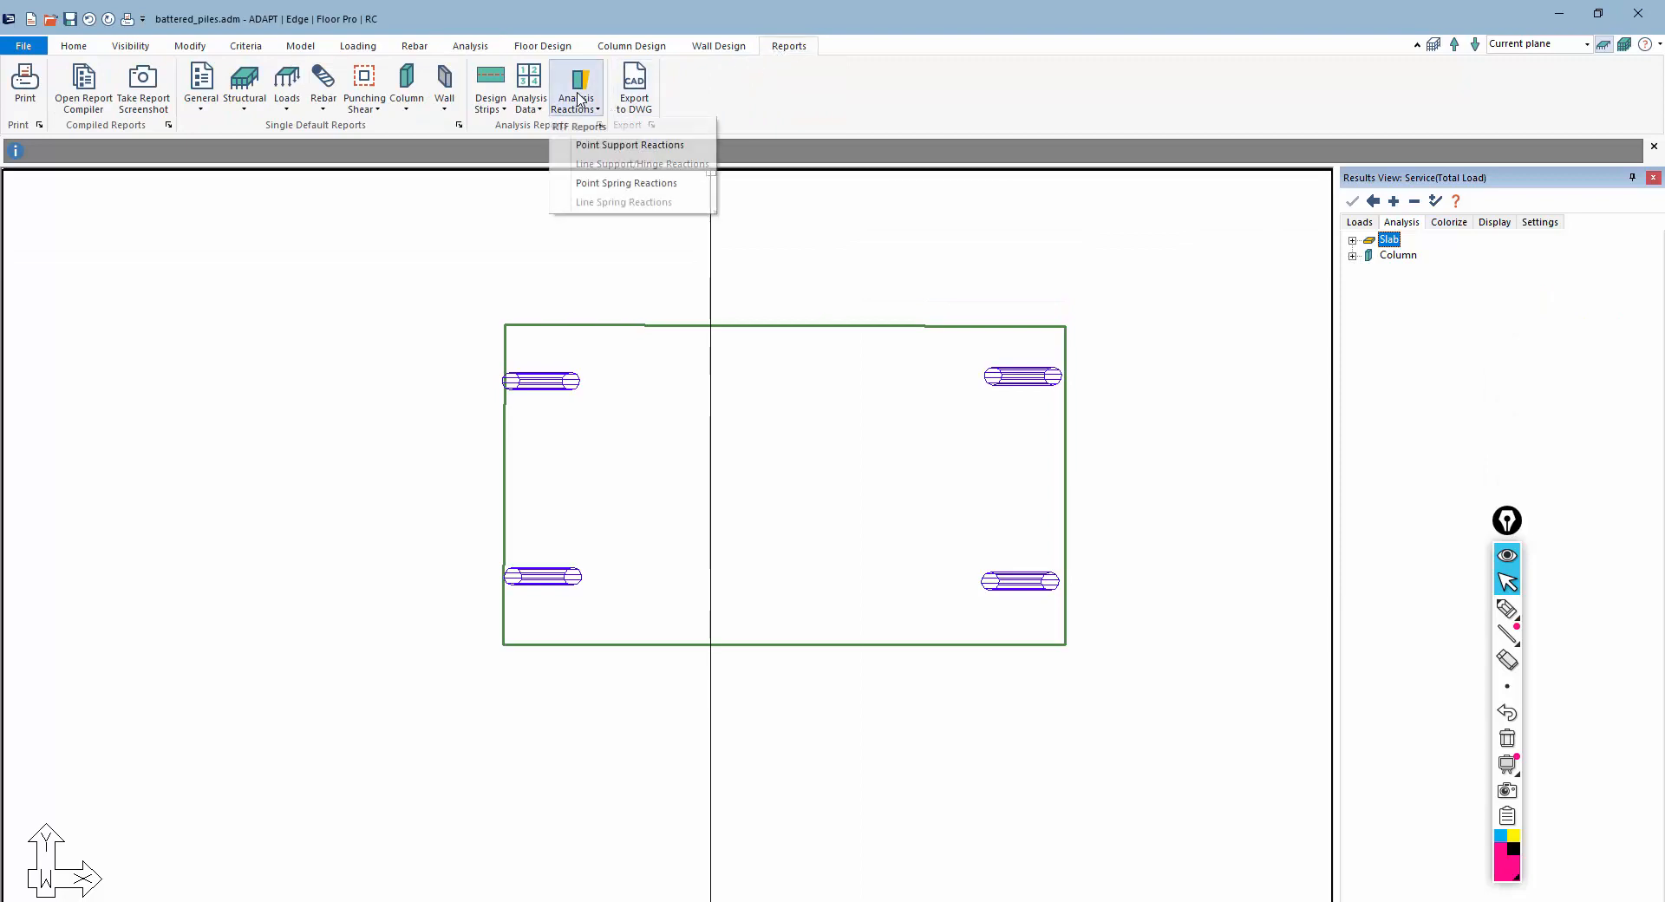
left_click(590, 148)
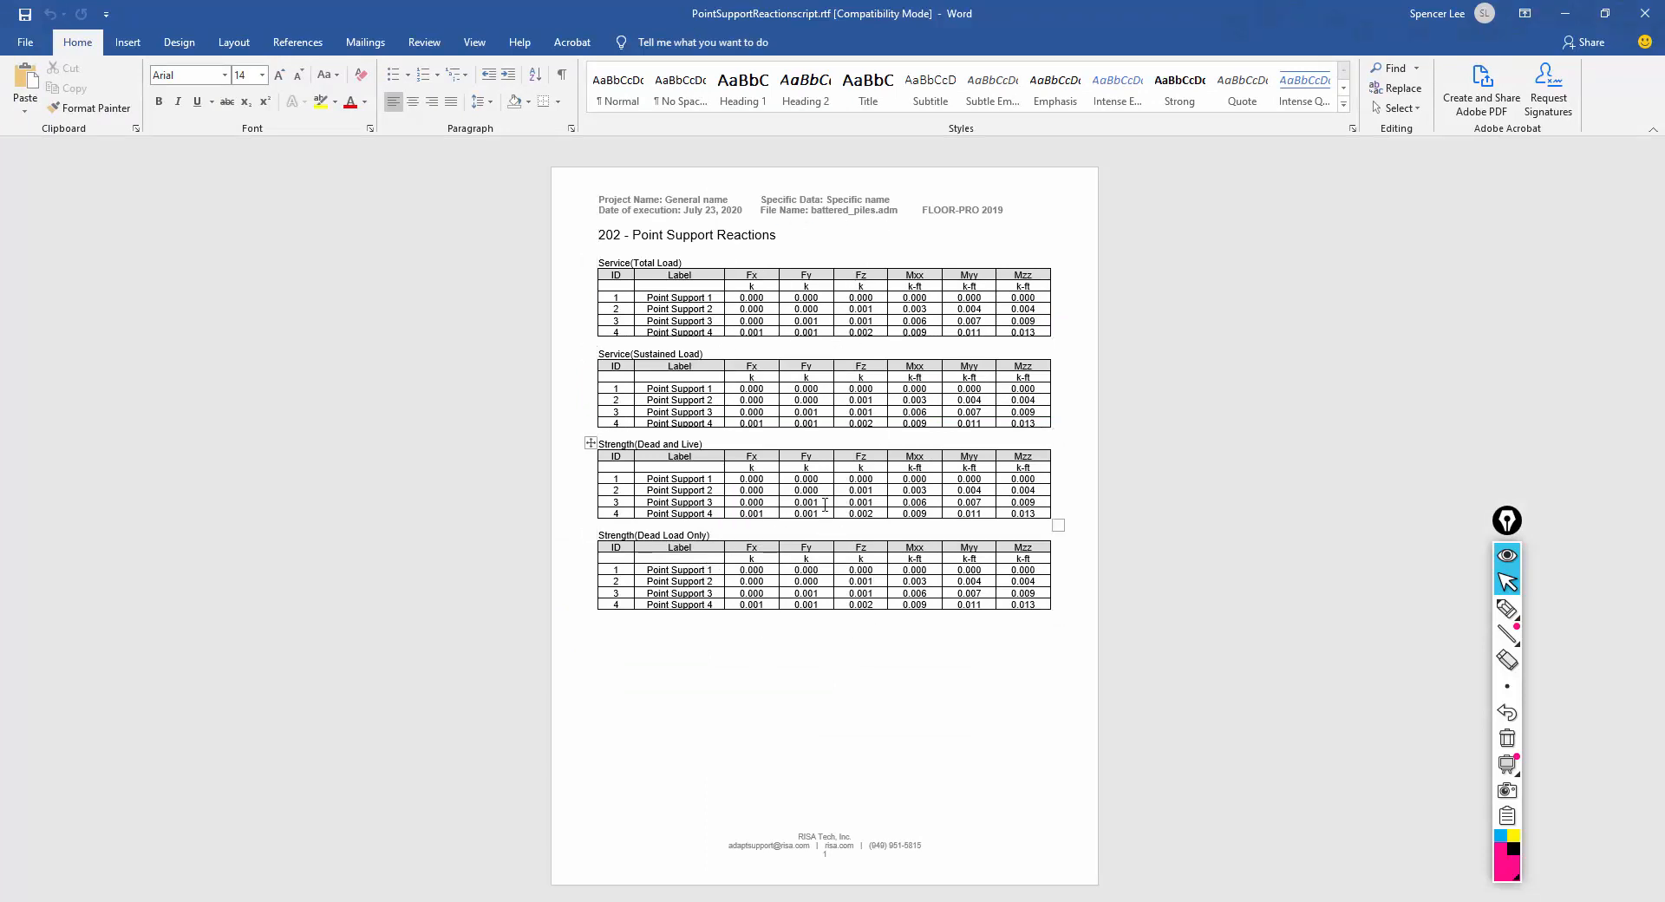
left_click(1645, 13)
Step: Generate the Point Spring Reactions report, examine the Service(Total Load) Fx reaction of Point Spring 1 and close it
left_click(577, 102)
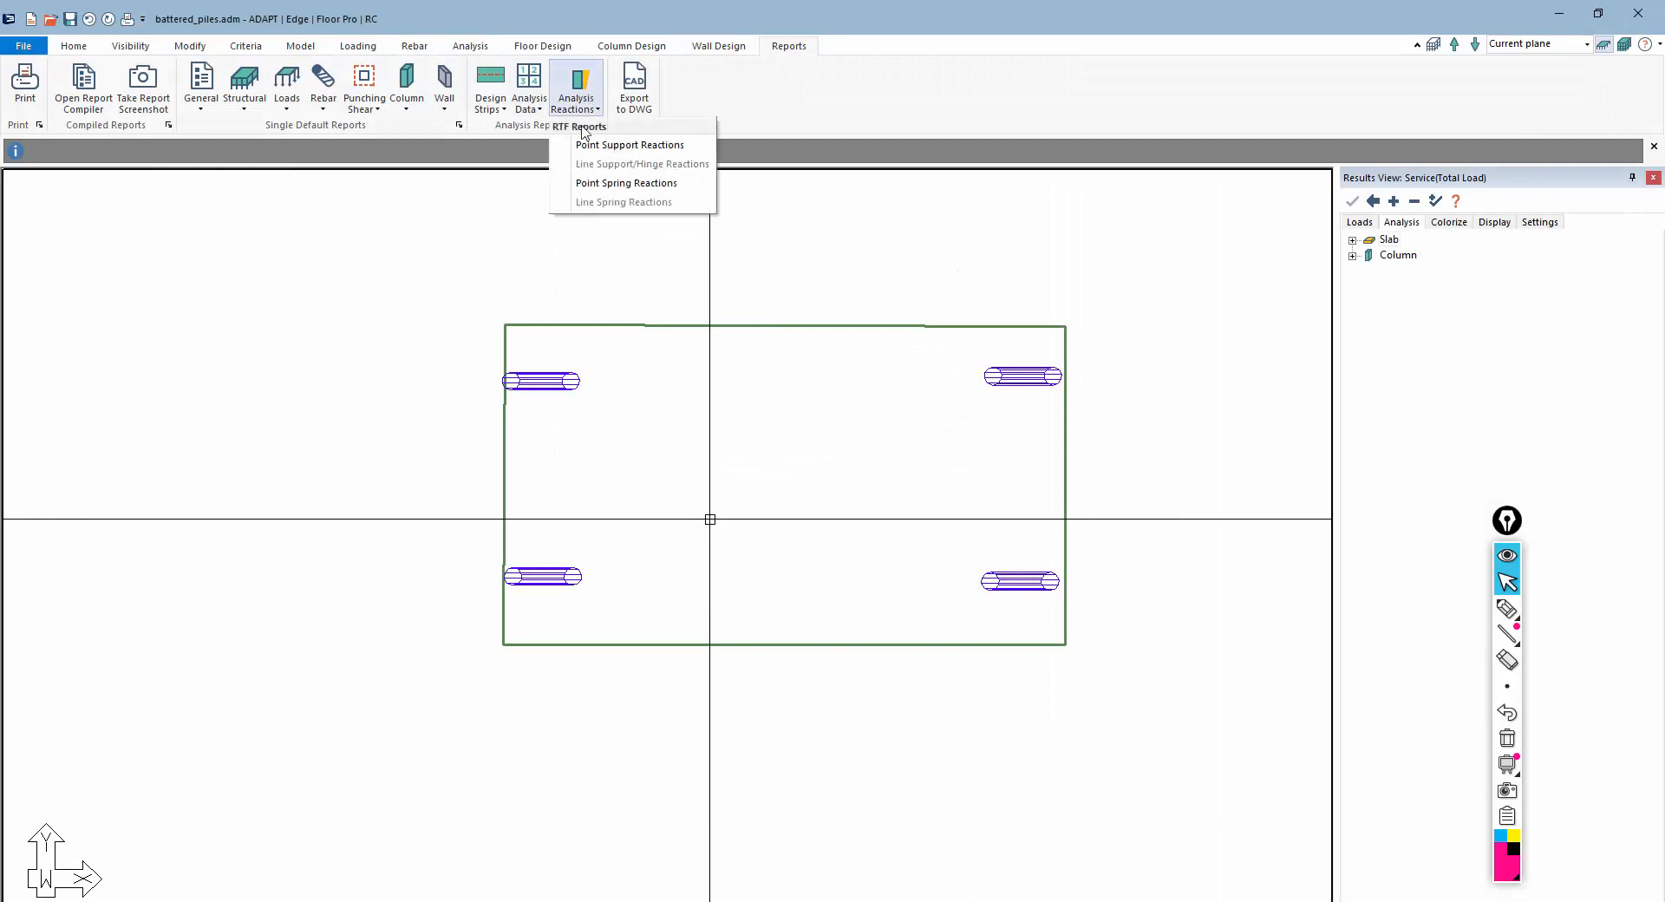
left_click(588, 183)
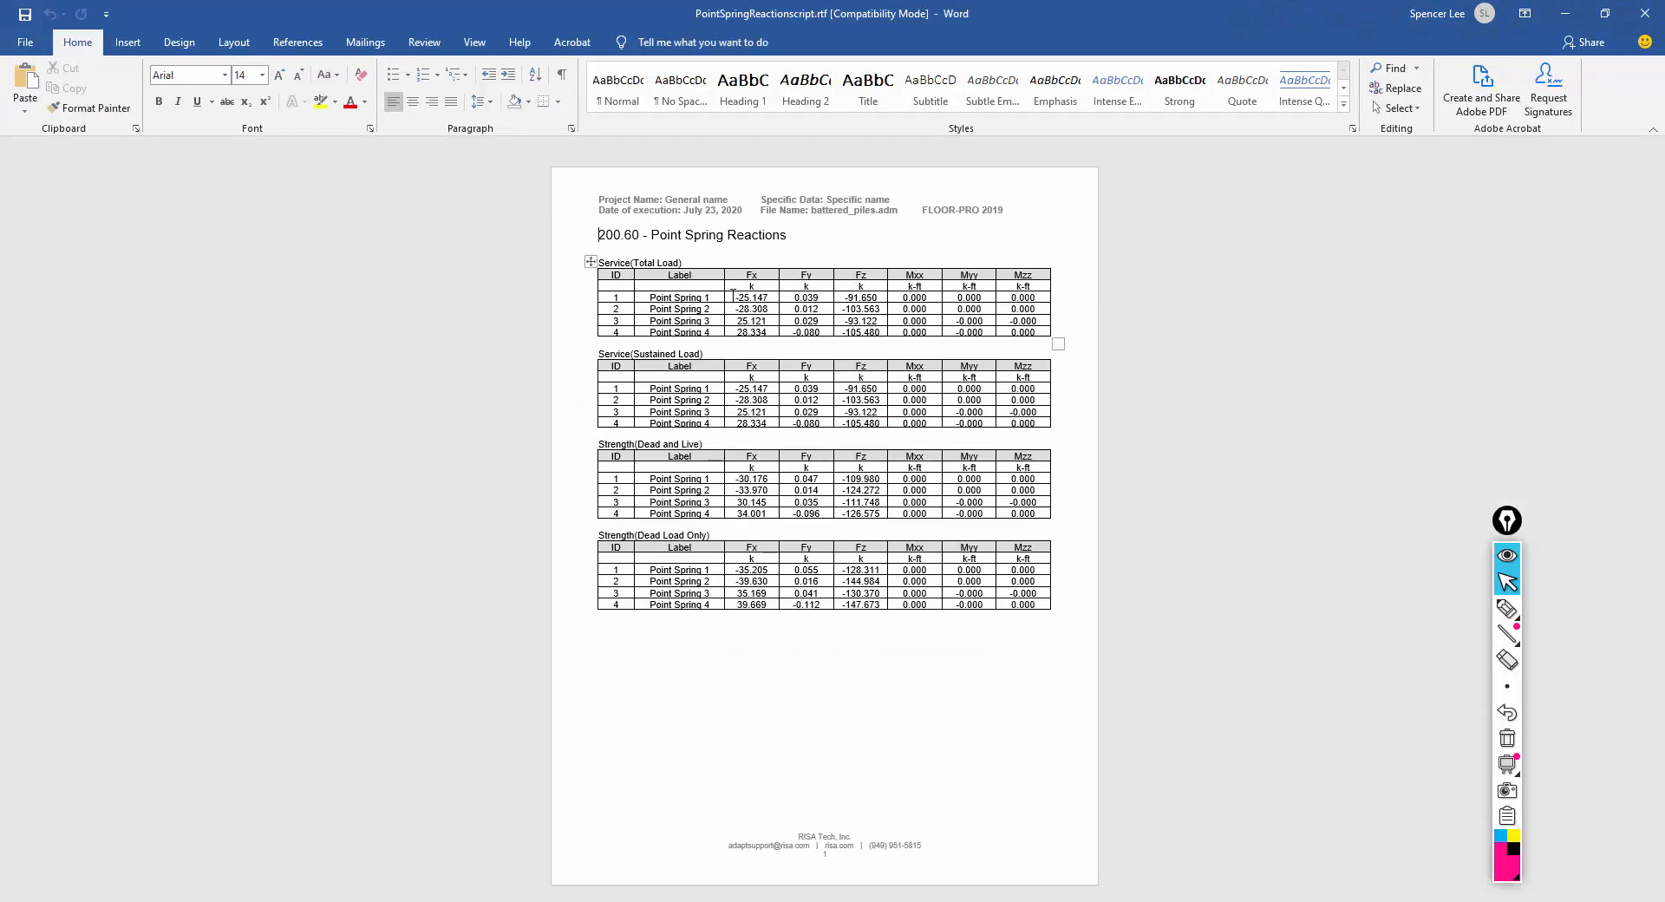
left_click_drag(766, 299, 769, 299)
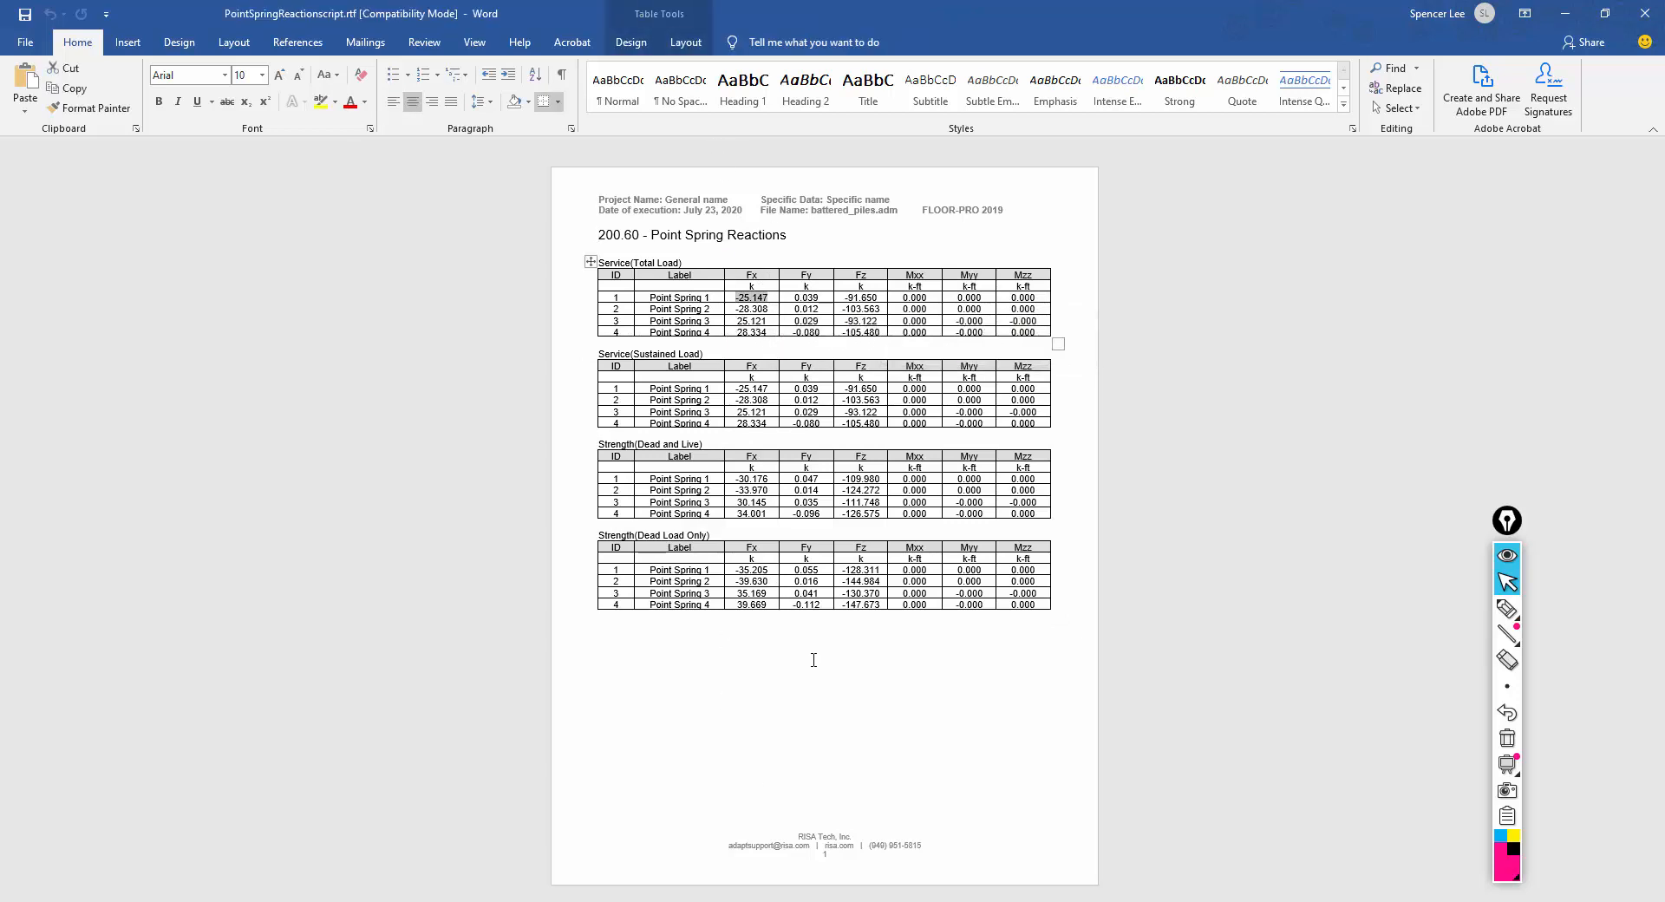
left_click(1645, 15)
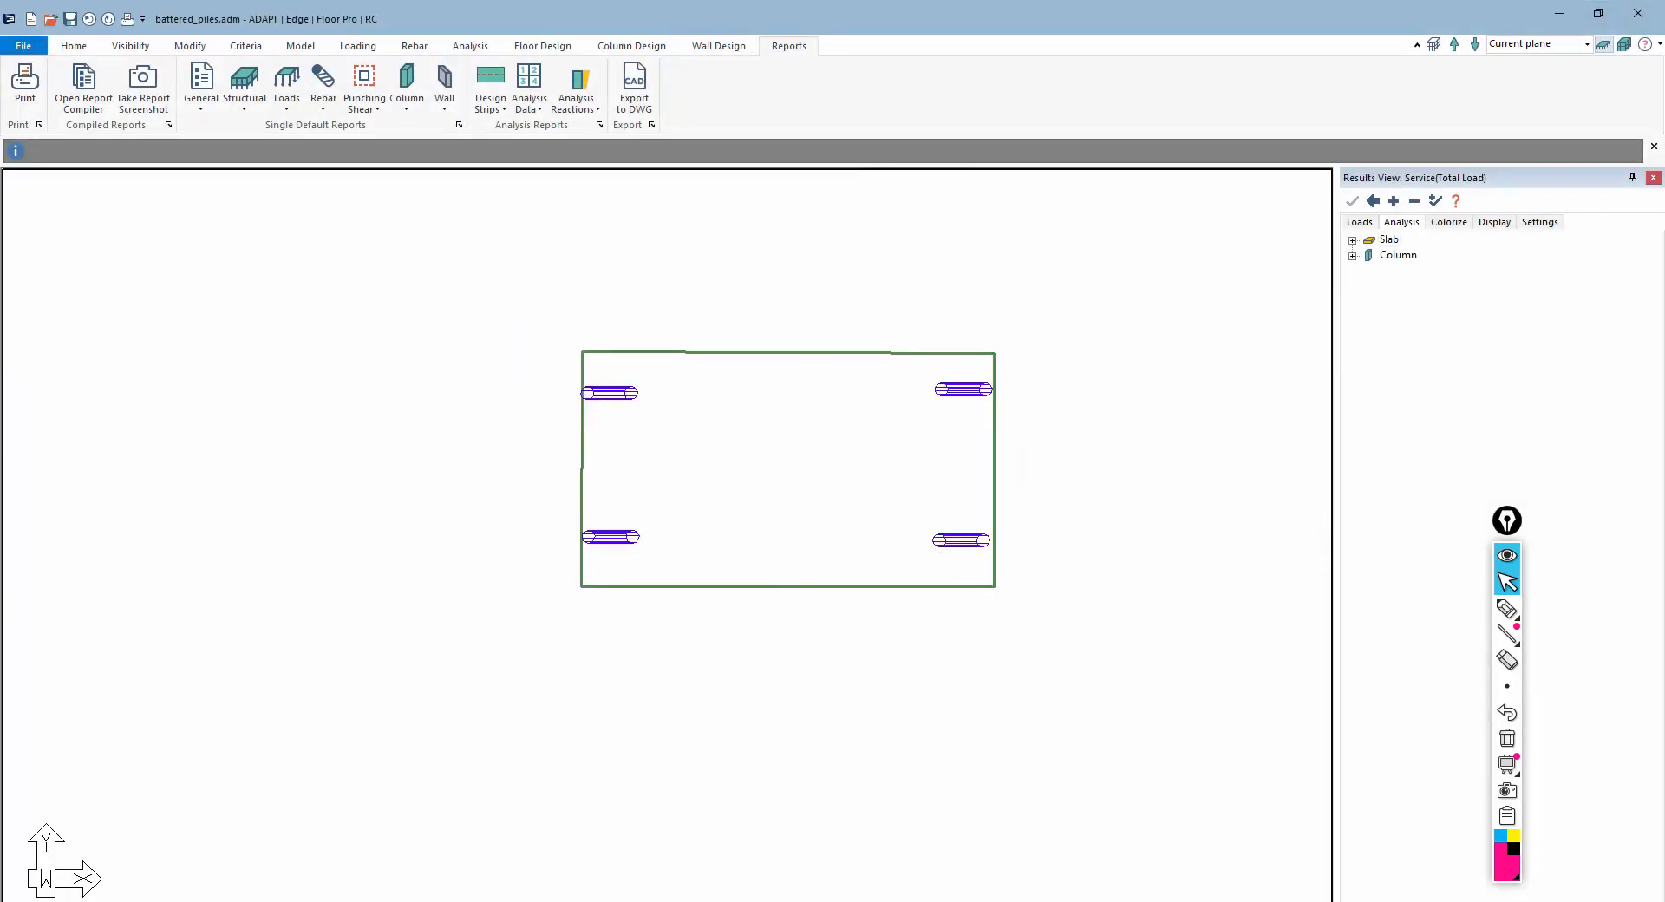
Step: Show the slab and its four inclined columns in an isometric view
left_click(1092, 901)
scroll(710, 625, "up", 4)
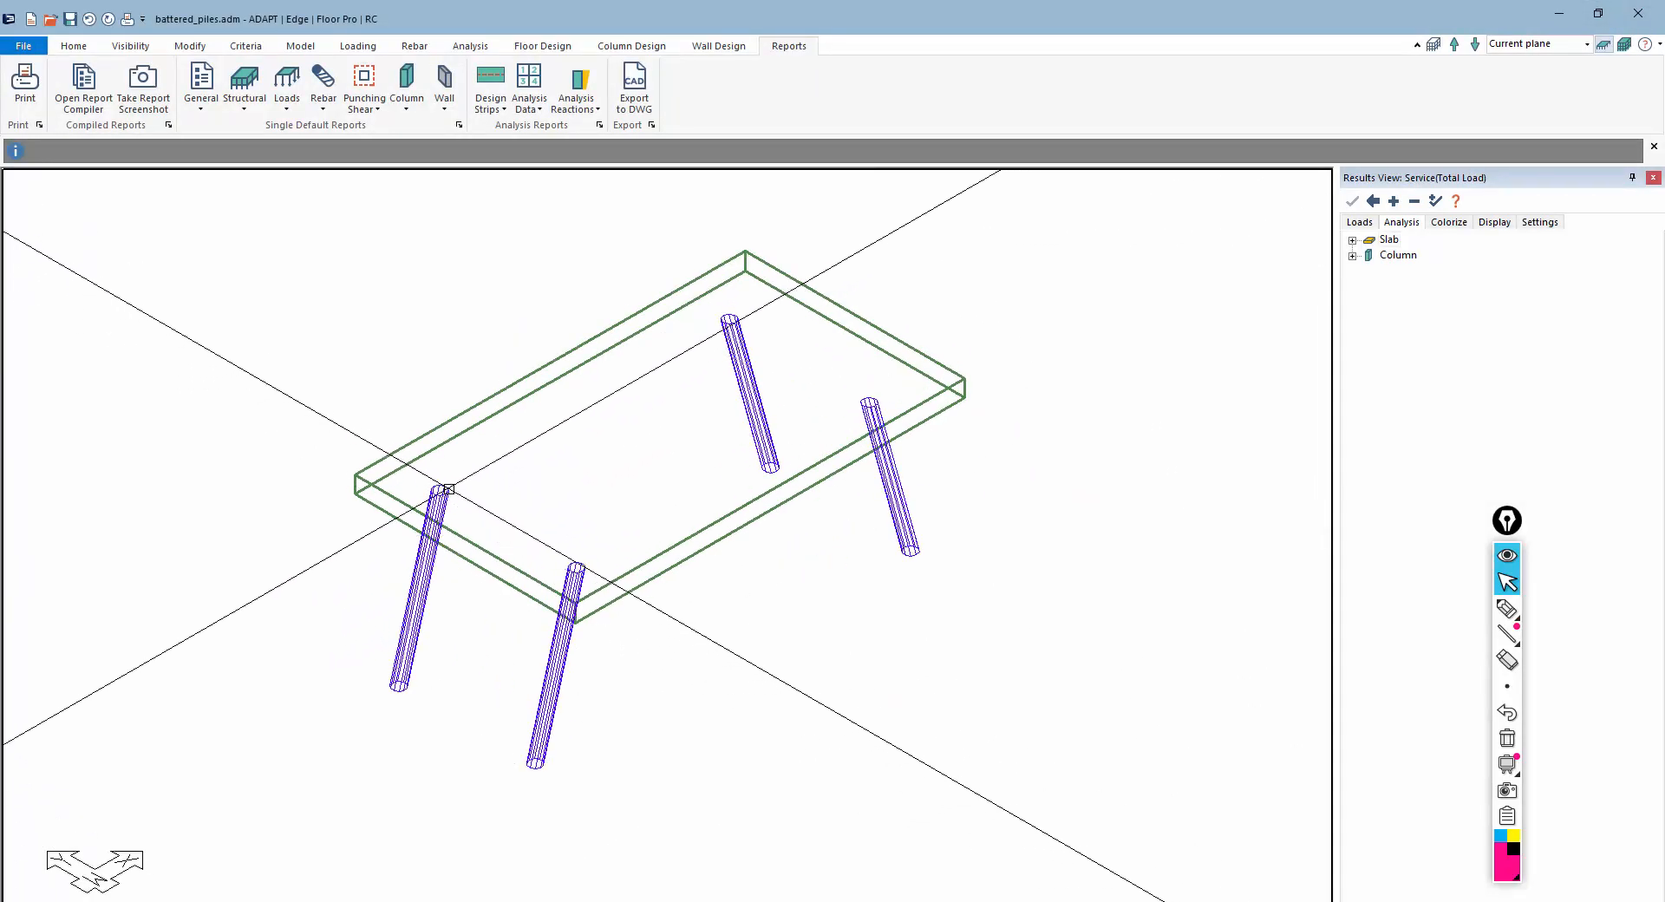